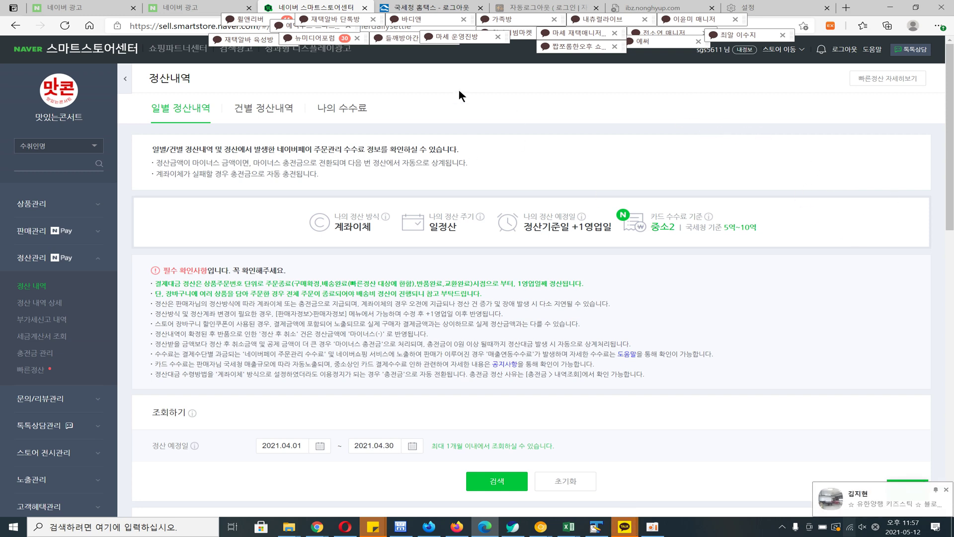
# Browse the promotional banners on the 맛있는콘서트 storefront's home page.
pyautogui.click(575, 105)
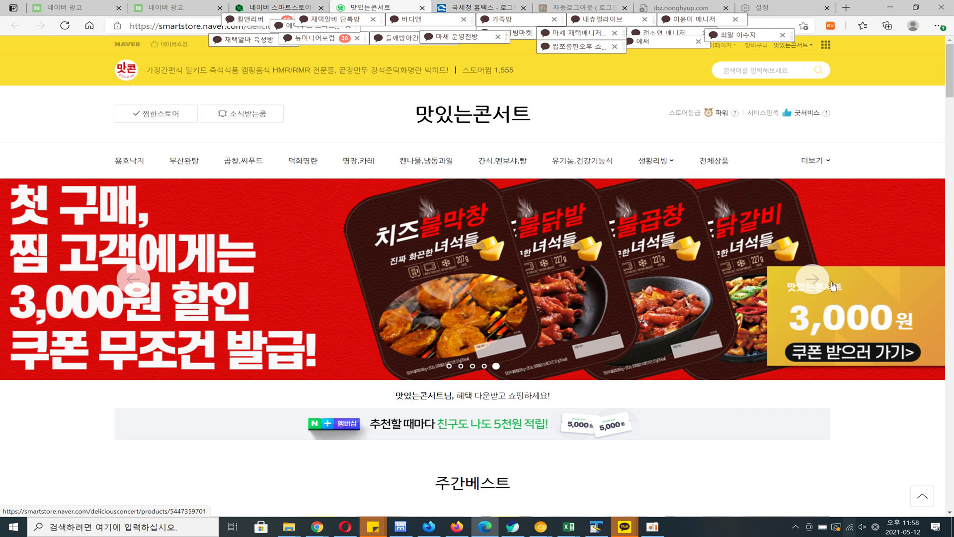
pyautogui.click(826, 281)
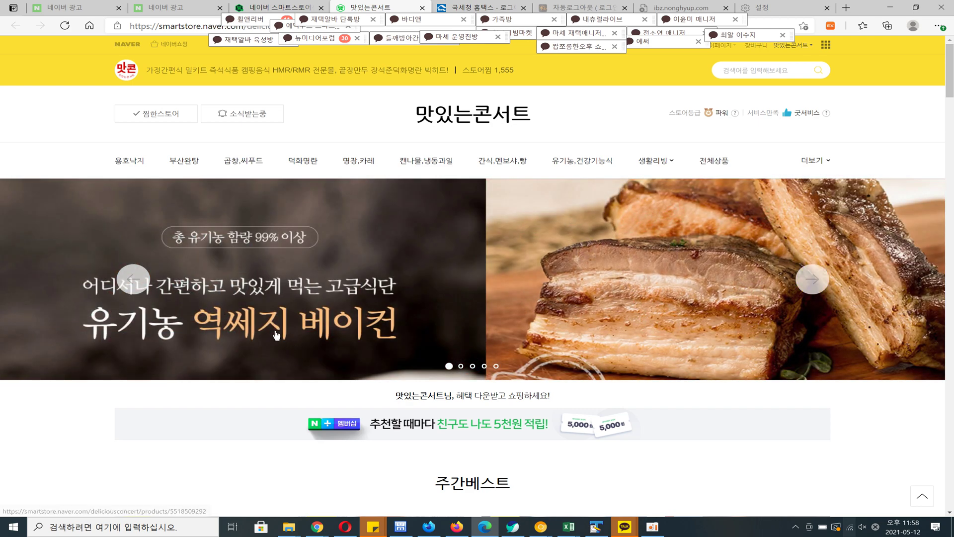
pyautogui.click(820, 289)
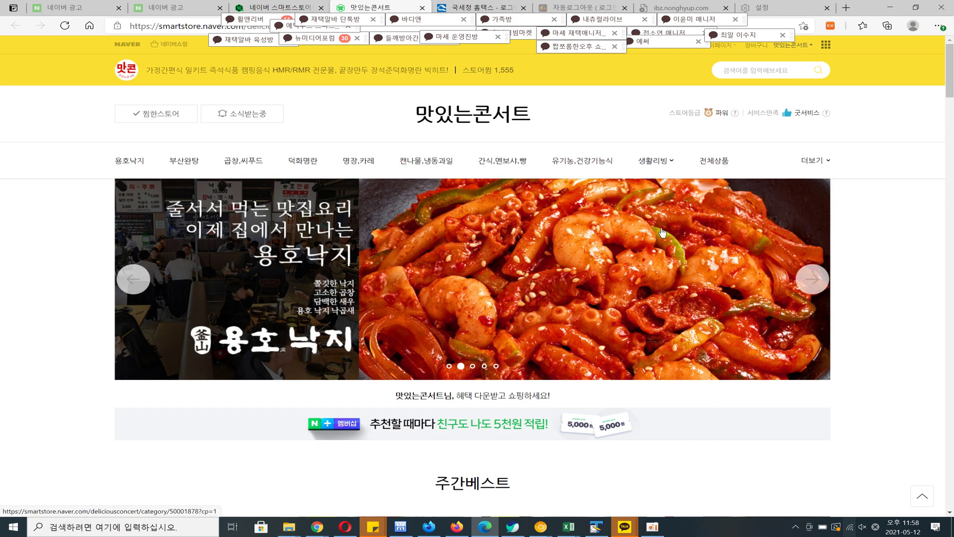
pyautogui.click(812, 279)
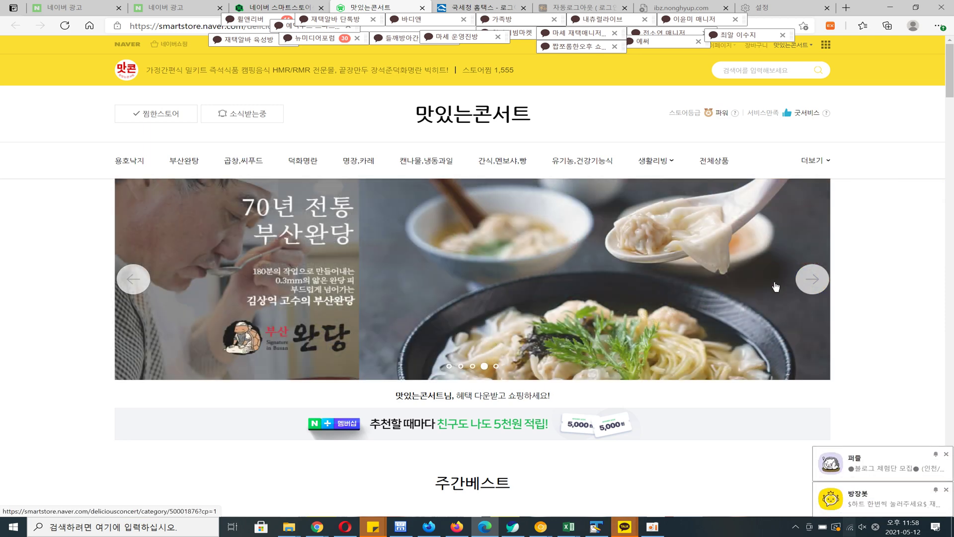
# Look through the 주간베스트, 이벤트상품 and 베스트리뷰상품 product sections of the storefront.
pyautogui.scroll(-10, 726, 306)
pyautogui.scroll(5, 624, 304)
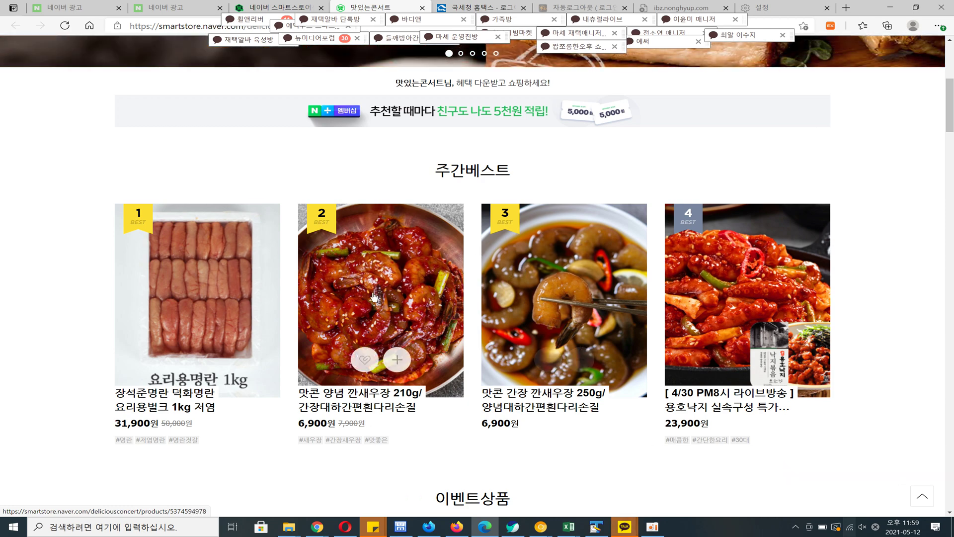
pyautogui.scroll(-5, 656, 177)
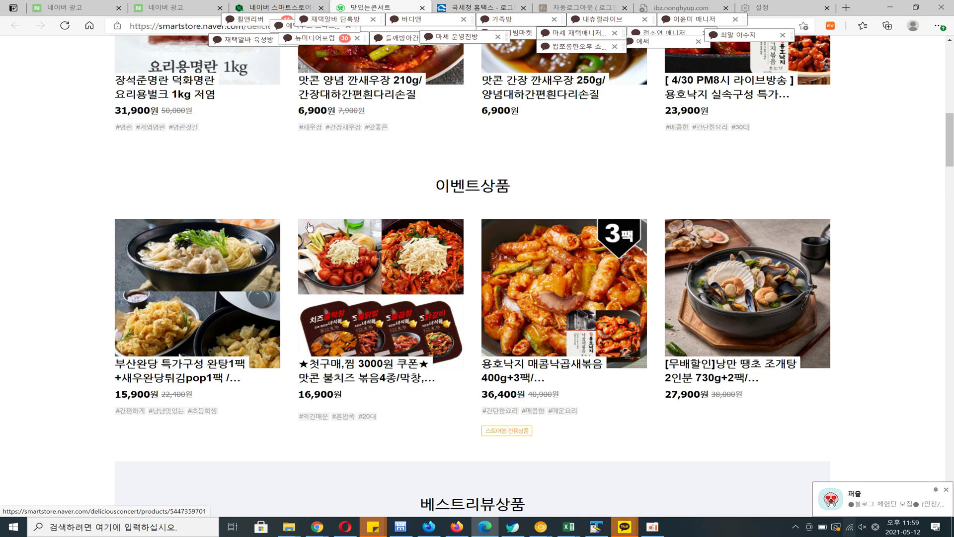
pyautogui.scroll(-5, 383, 266)
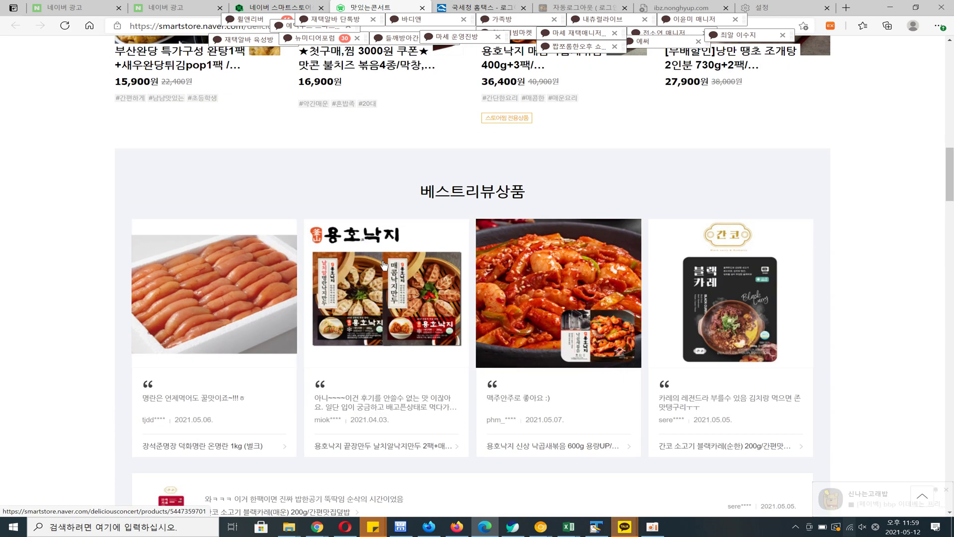
pyautogui.scroll(-5, 383, 265)
pyautogui.scroll(5, 546, 278)
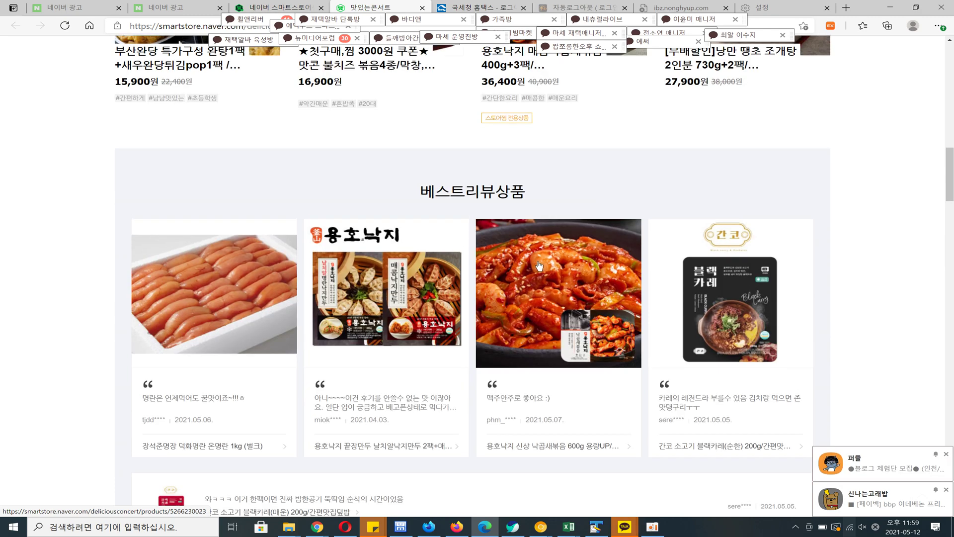
pyautogui.scroll(15, 406, 269)
pyautogui.scroll(-5, 406, 268)
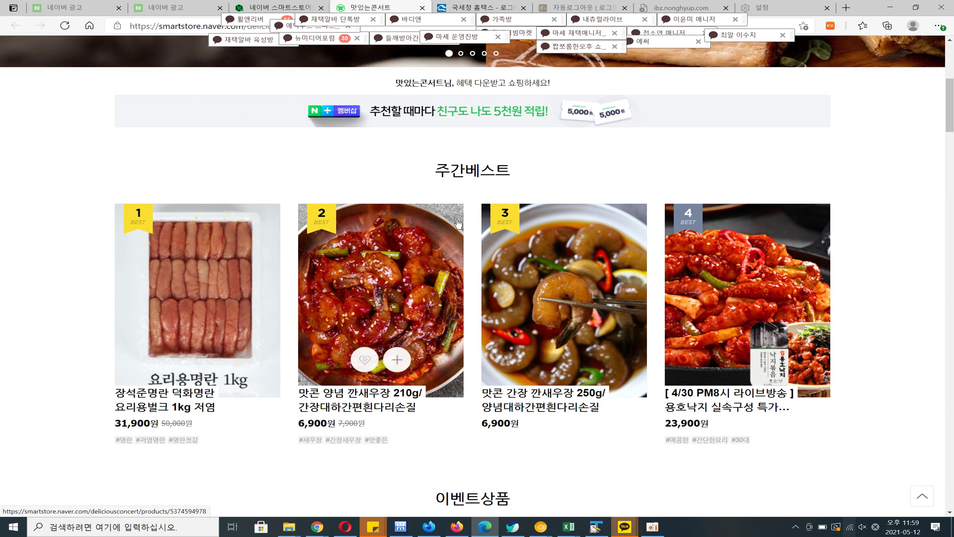
pyautogui.hotkey('alt', 'Tab')
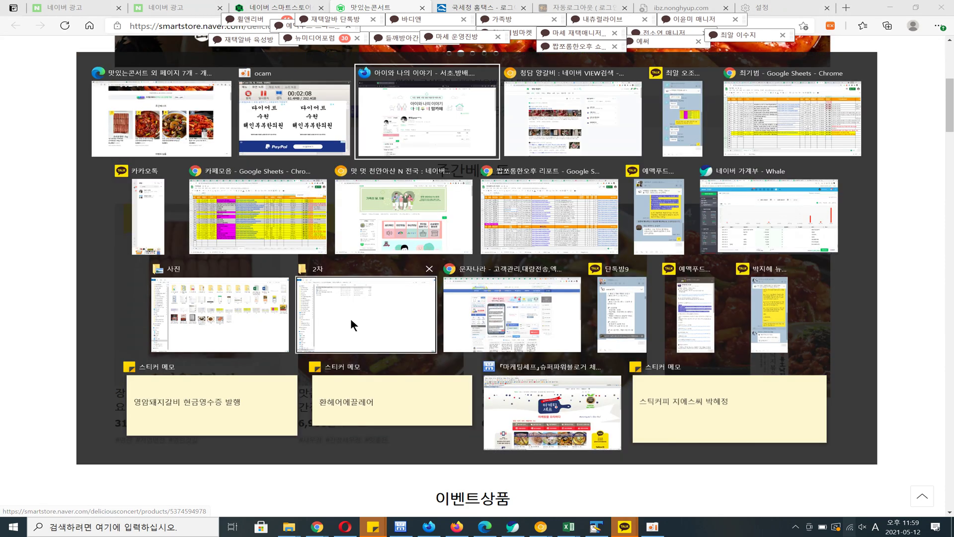
pyautogui.hotkey('alt', 'Tab')
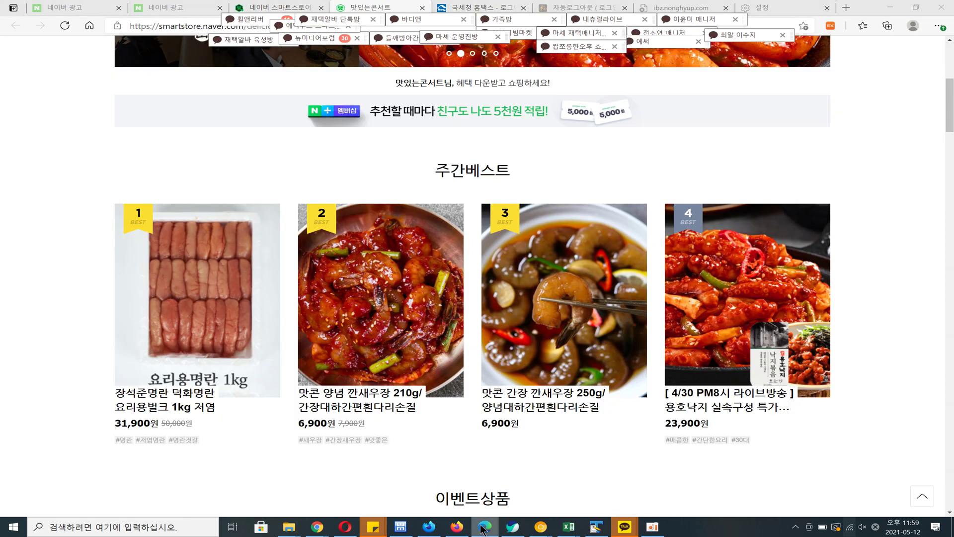
pyautogui.hotkey('alt', 'Tab')
pyautogui.click(490, 522)
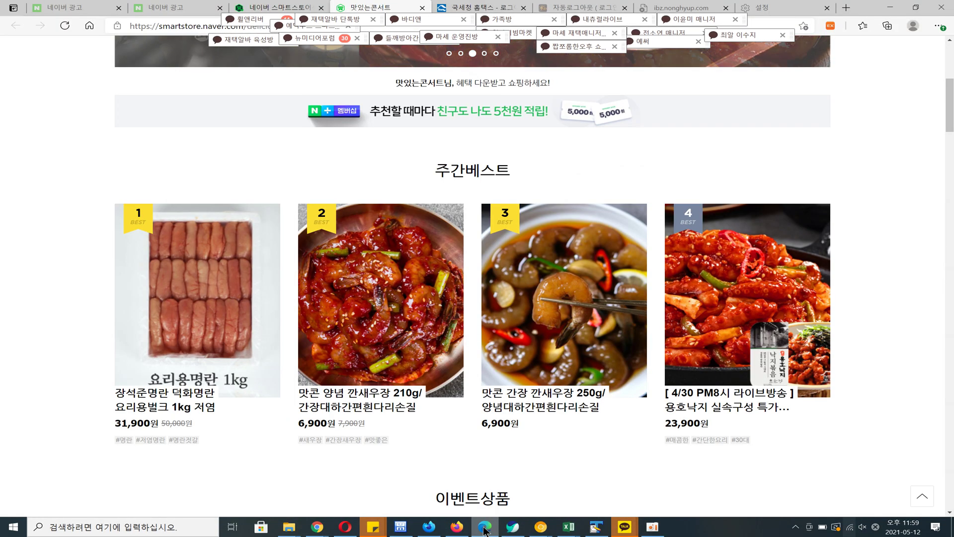
# Return to the Smart Store Center and view today's report (오늘 보고서) in the statistics summary (통계 > 요약).
pyautogui.click(277, 8)
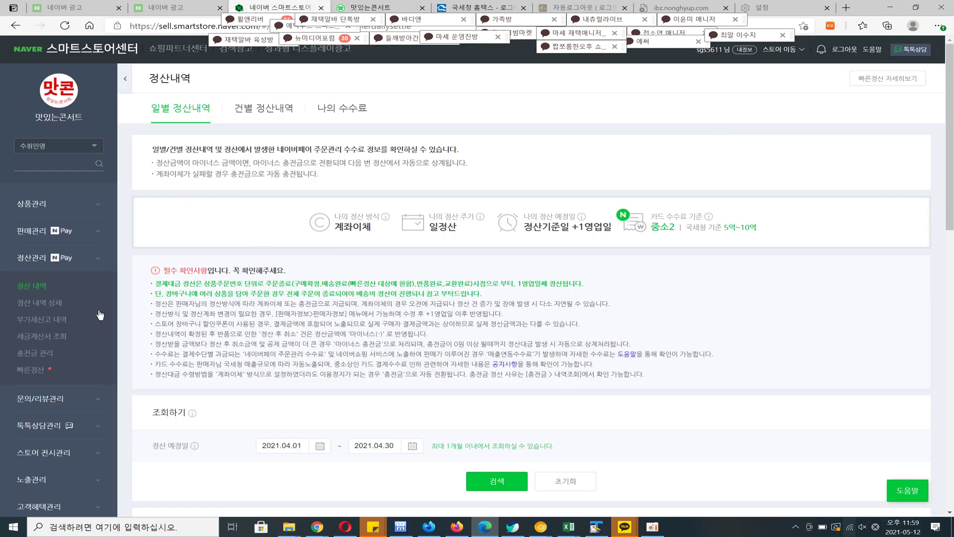
pyautogui.scroll(-5, 100, 315)
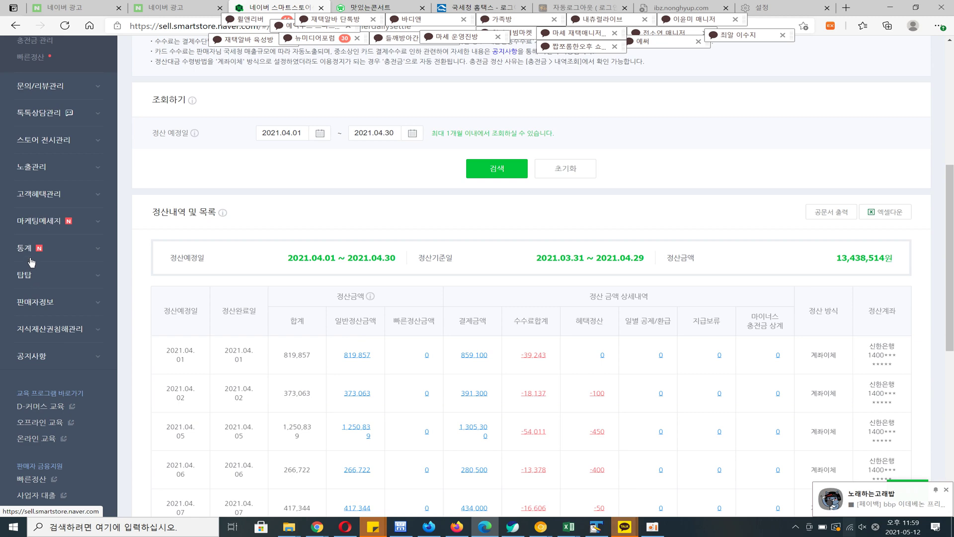
pyautogui.click(30, 262)
pyautogui.scroll(-2, 31, 248)
pyautogui.click(31, 164)
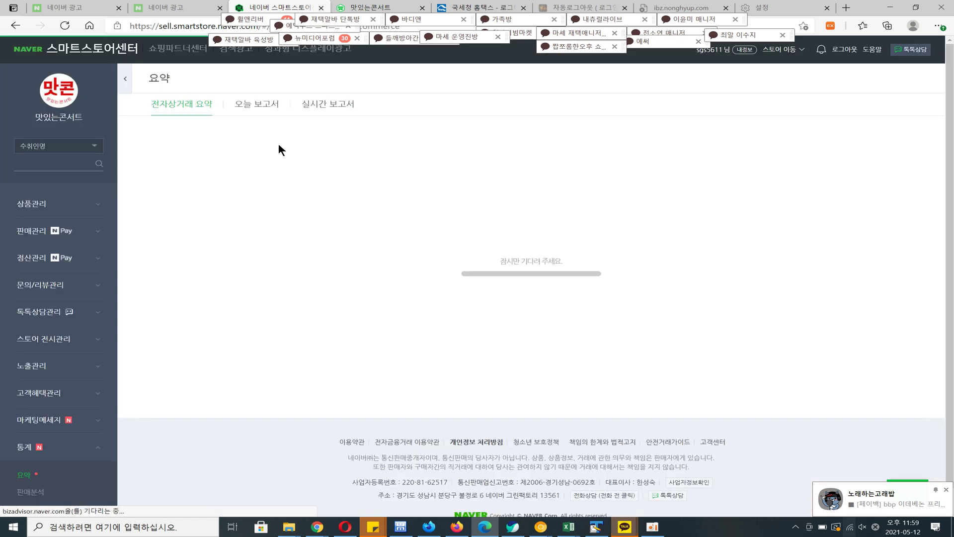
pyautogui.click(260, 103)
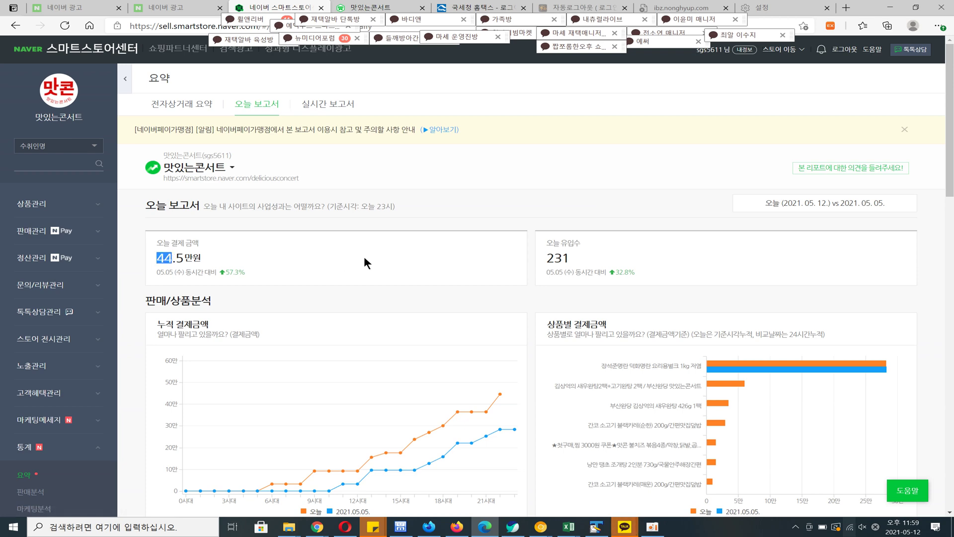
# Check the payment amount (결제금액) in the real-time report and return to today's report.
pyautogui.click(331, 99)
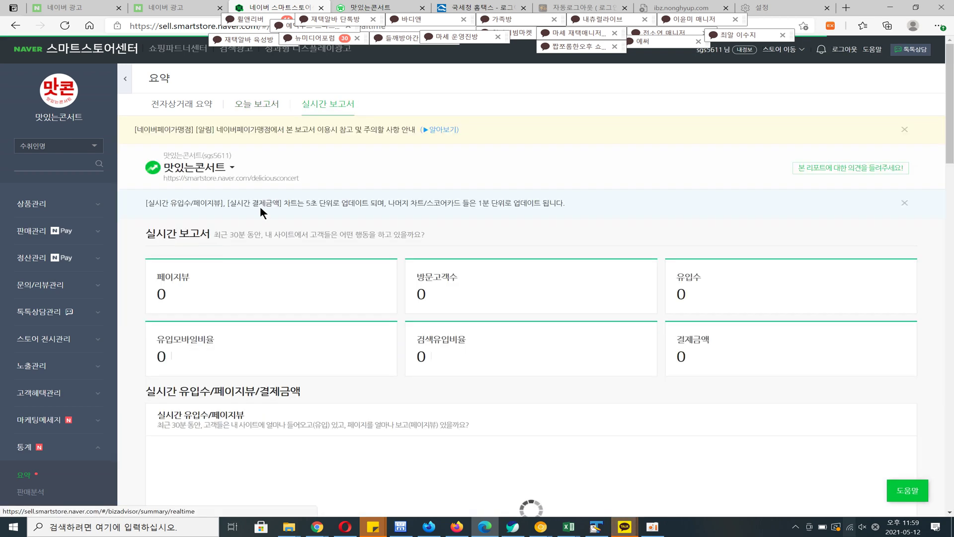
pyautogui.moveTo(709, 356); pyautogui.dragTo(677, 354)
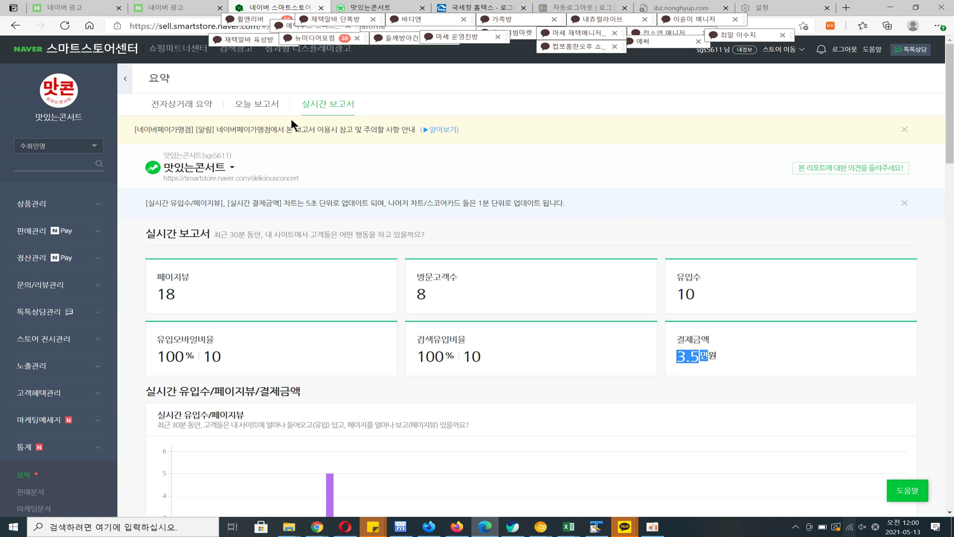
pyautogui.click(273, 109)
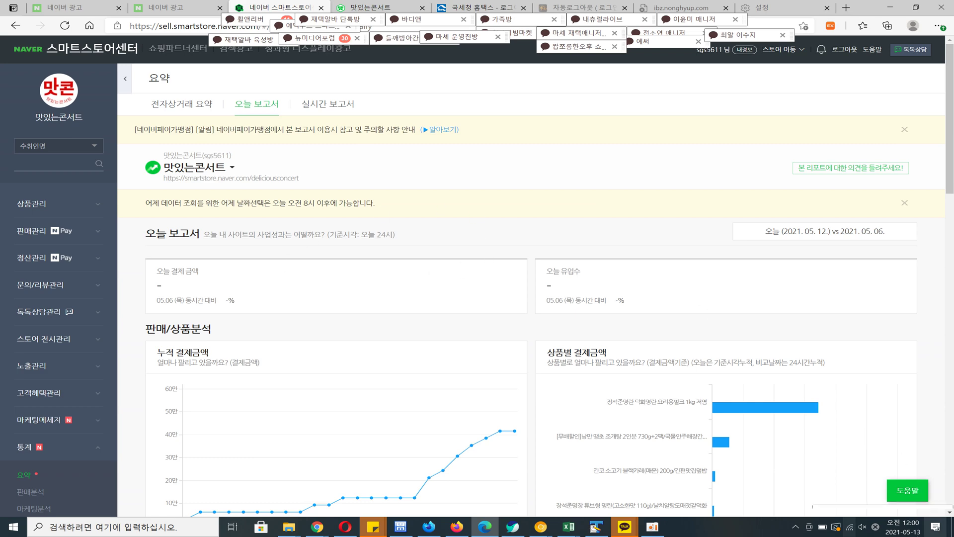
pyautogui.scroll(-5, 523, 303)
pyautogui.scroll(5, 521, 301)
pyautogui.scroll(1, 520, 300)
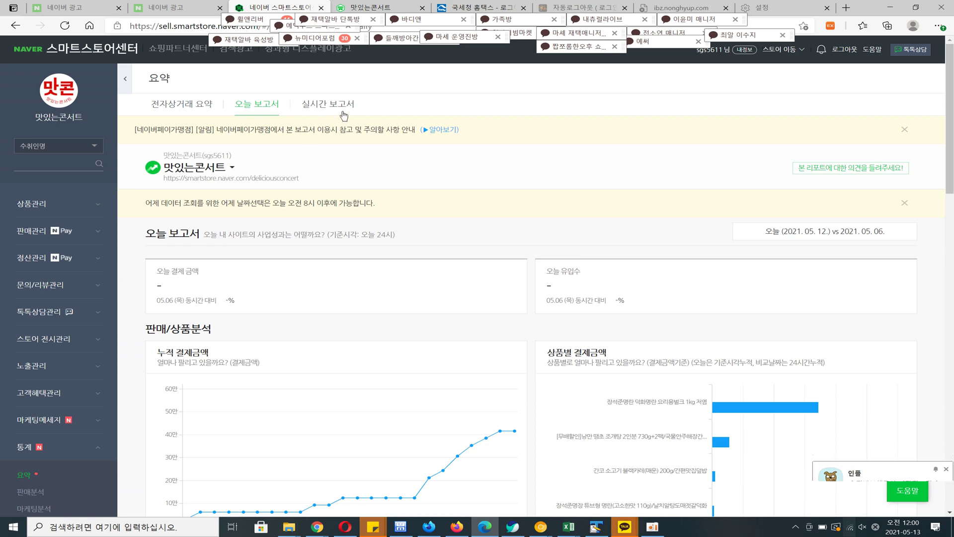
# Recheck the real-time report and examine the sales, product and marketing charts in today's report (오늘 보고서).
pyautogui.click(342, 114)
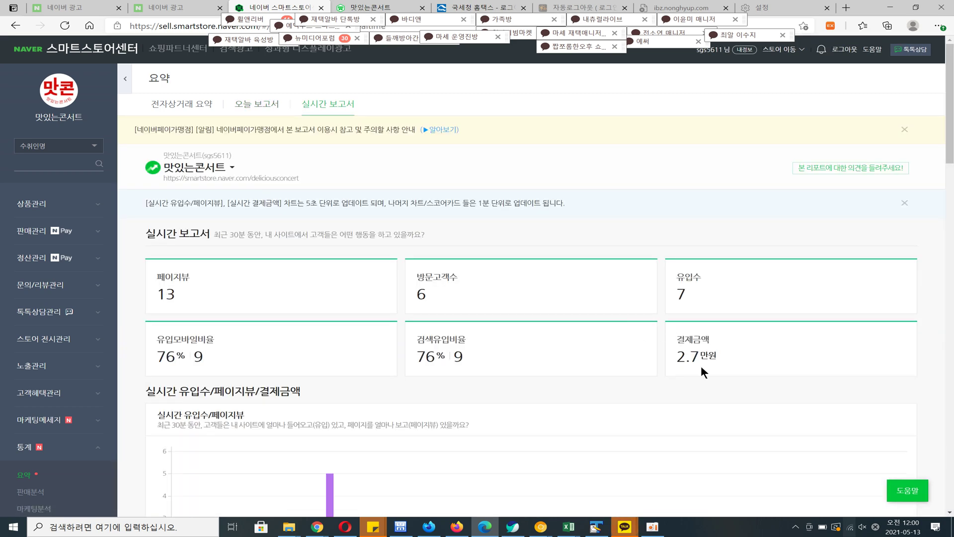
pyautogui.click(256, 103)
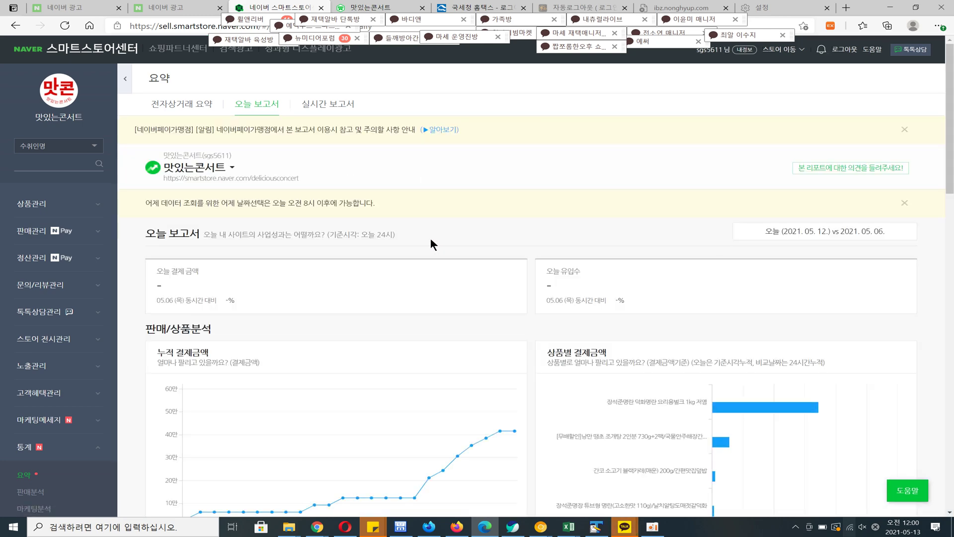
pyautogui.scroll(-5, 425, 237)
pyautogui.scroll(5, 421, 233)
pyautogui.scroll(-6, 520, 272)
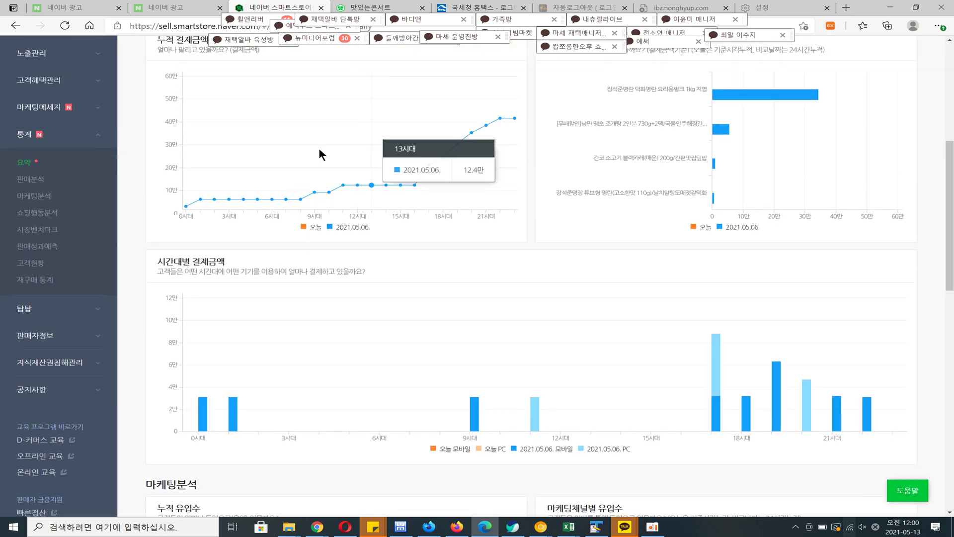
pyautogui.scroll(6, 299, 164)
pyautogui.scroll(-12, 400, 229)
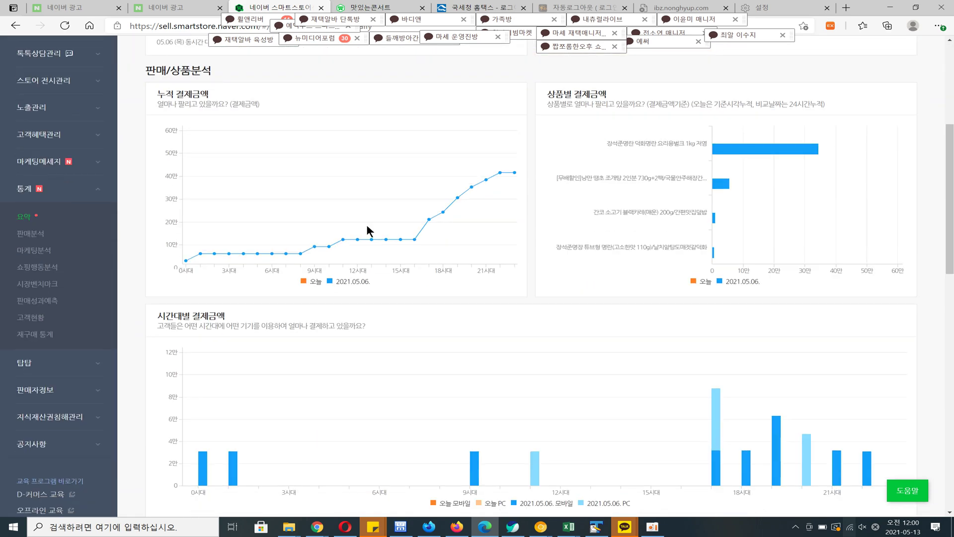
pyautogui.scroll(5, 304, 207)
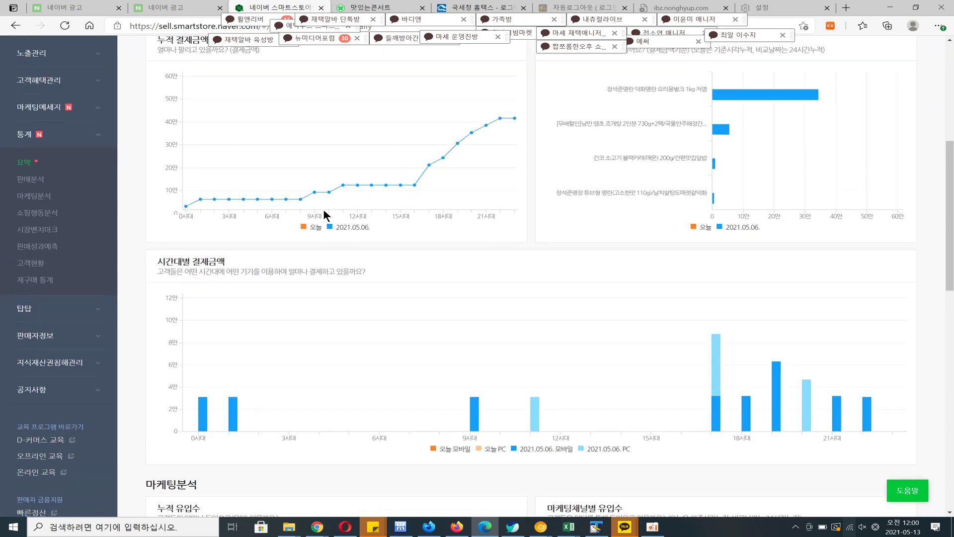
pyautogui.scroll(-6, 323, 209)
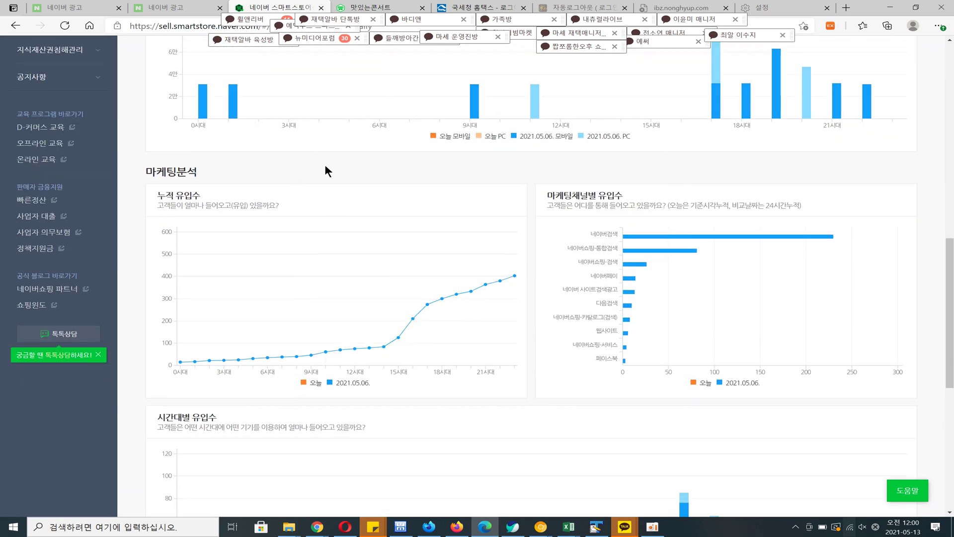
pyautogui.scroll(-5, 558, 302)
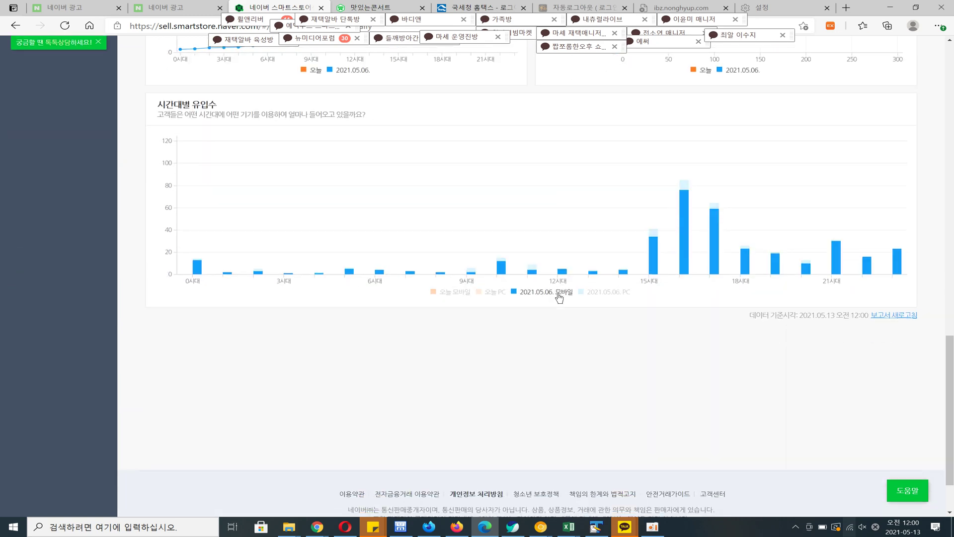
pyautogui.scroll(15, 533, 294)
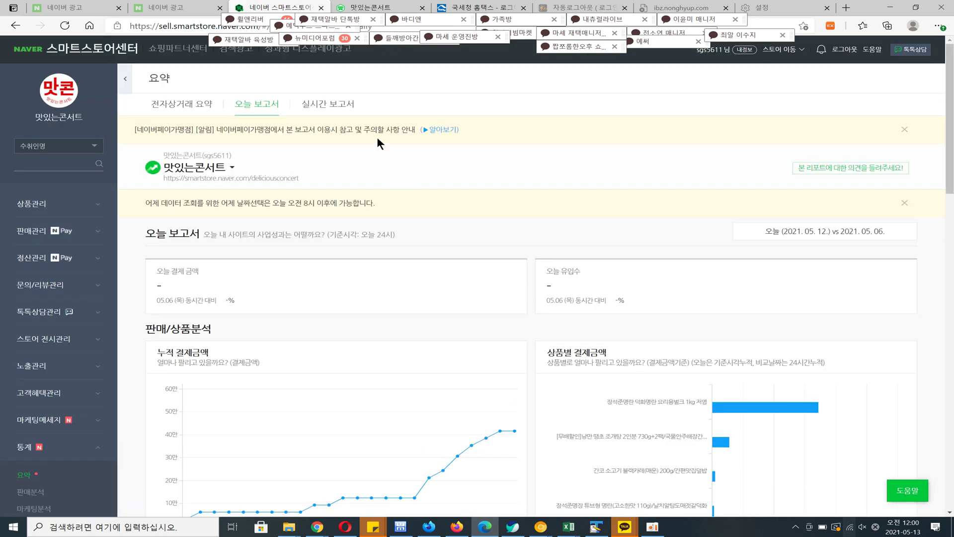
# View the real-time report (실시간 보고서), reading its 30-minute scope description and the summary cards for page views, visitors and inflow.
pyautogui.click(341, 110)
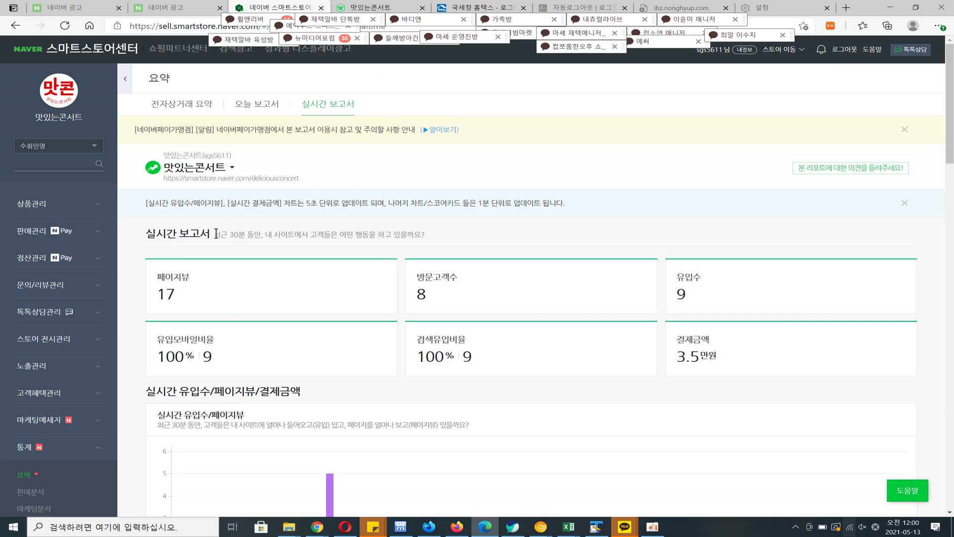
pyautogui.moveTo(215, 234); pyautogui.dragTo(247, 236)
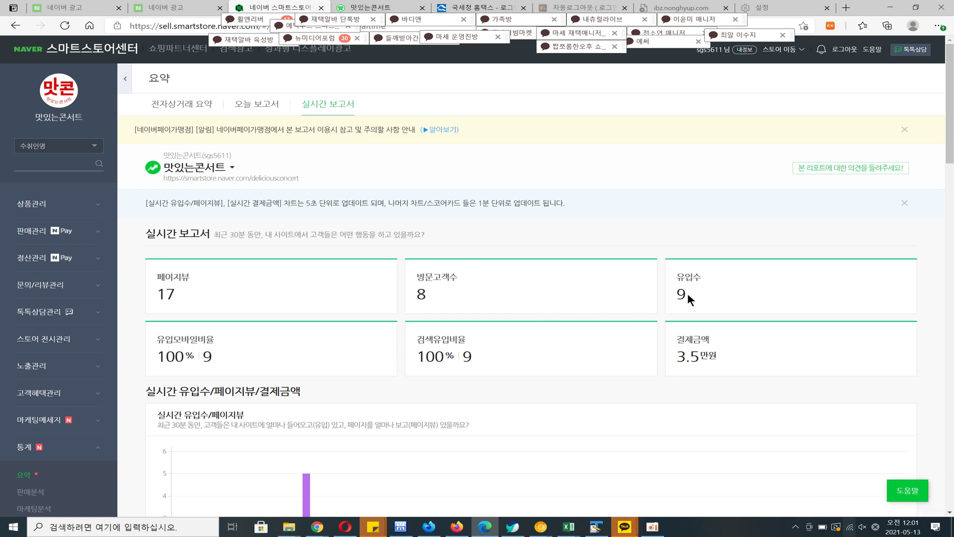
pyautogui.click(556, 300)
pyautogui.scroll(-6, 648, 279)
pyautogui.scroll(6, 455, 237)
# Highlight the 유입모바일비율, 검색유입비율 and 결제금액 cards in the real-time report one after another.
pyautogui.moveTo(160, 338); pyautogui.dragTo(229, 352)
pyautogui.click(389, 328)
pyautogui.moveTo(157, 340); pyautogui.dragTo(261, 335)
pyautogui.click(261, 333)
pyautogui.moveTo(473, 356); pyautogui.dragTo(417, 340)
pyautogui.click(511, 351)
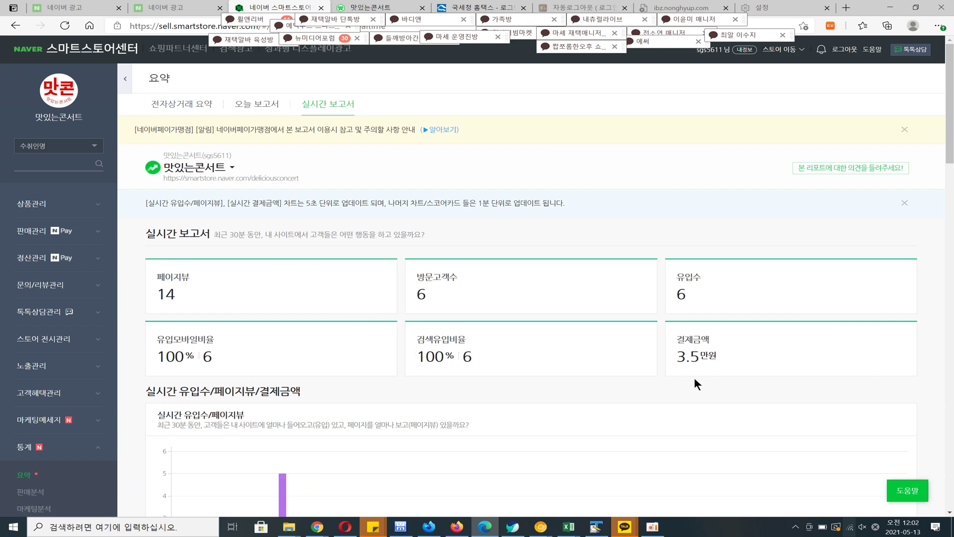
pyautogui.moveTo(720, 354); pyautogui.dragTo(672, 351)
pyautogui.click(682, 349)
# Examine the 실시간 유입수/페이지뷰/결제금액 section with its per-minute charts, highlighting the section heading.
pyautogui.scroll(-6, 669, 342)
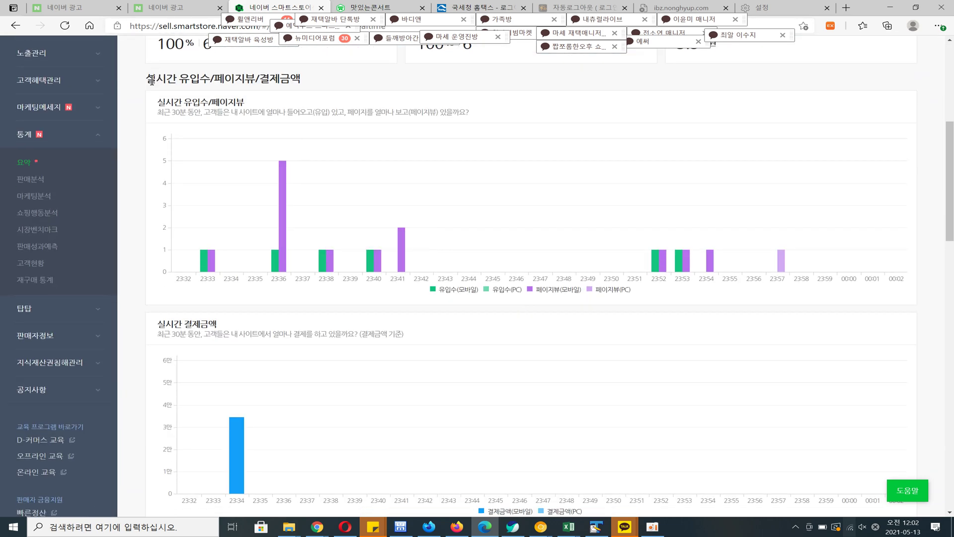
pyautogui.moveTo(151, 81); pyautogui.dragTo(359, 83)
pyautogui.click(231, 82)
pyautogui.click(359, 83)
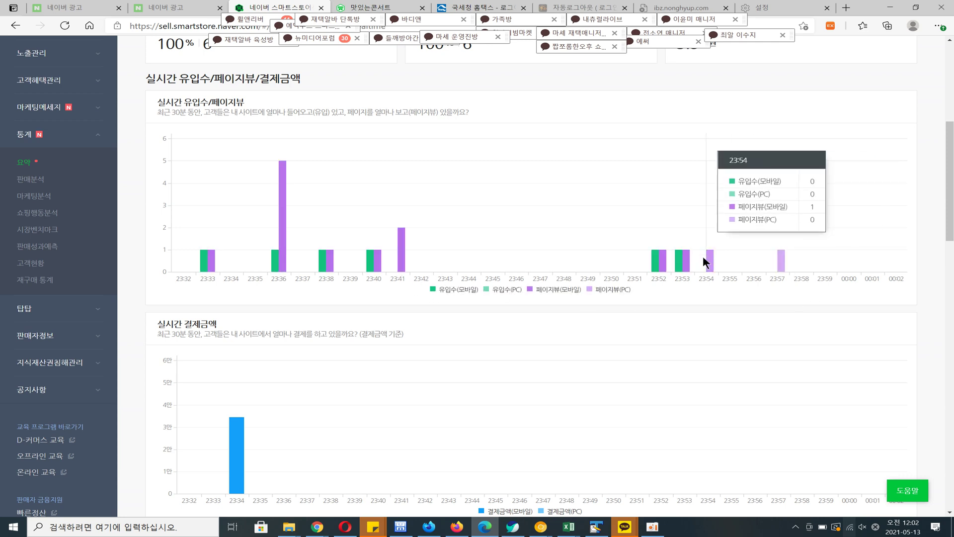
# Examine the 마케팅분석 section of the real-time report and highlight the chart title 마케팅채널별 유입수 Top 10.
pyautogui.scroll(-6, 703, 261)
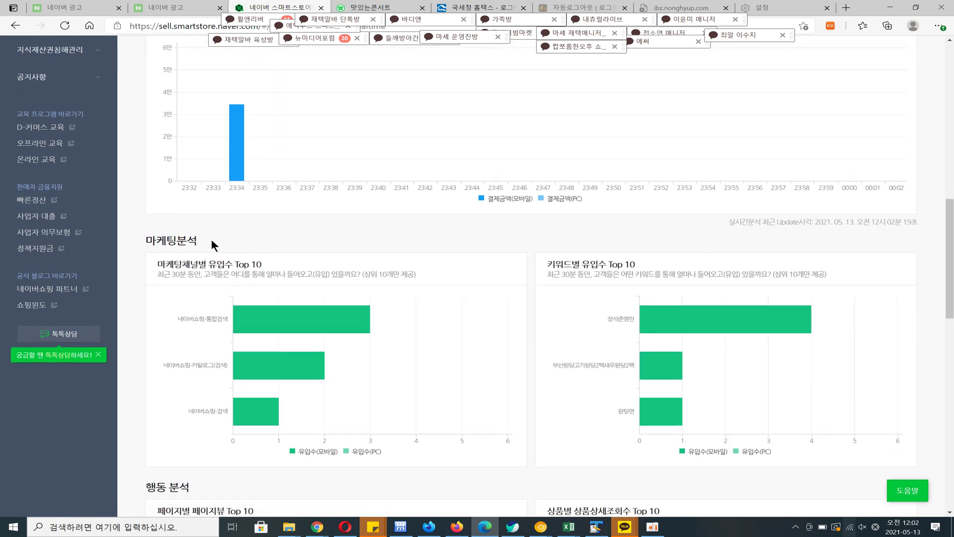
pyautogui.moveTo(206, 243); pyautogui.dragTo(258, 245)
pyautogui.click(258, 245)
pyautogui.moveTo(157, 263); pyautogui.dragTo(244, 263)
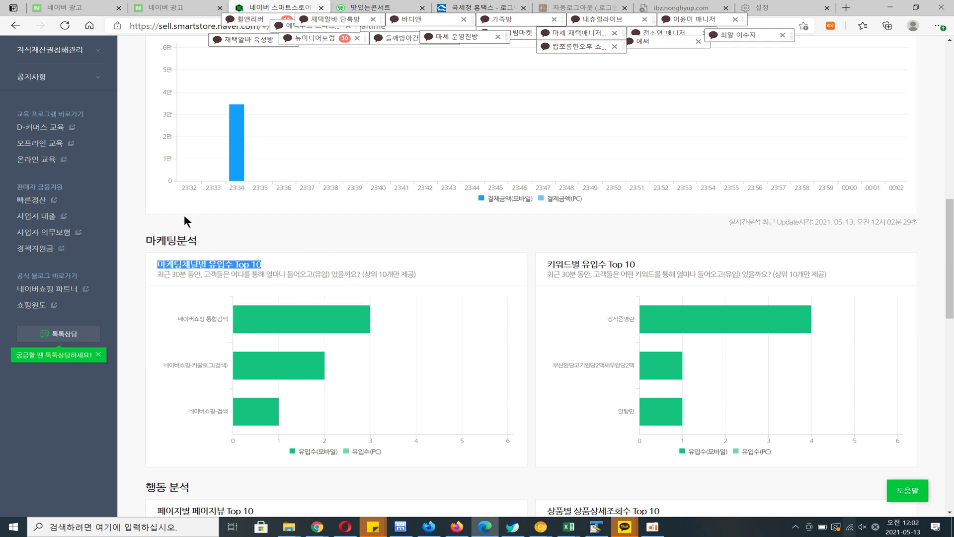
# Examine the 마케팅채널별 유입수 Top 10 chart and show the mobile and PC inflow details of its 네이버쇼핑-통합검색 bar.
pyautogui.scroll(-3, 301, 201)
pyautogui.scroll(3, 288, 196)
pyautogui.click(410, 221)
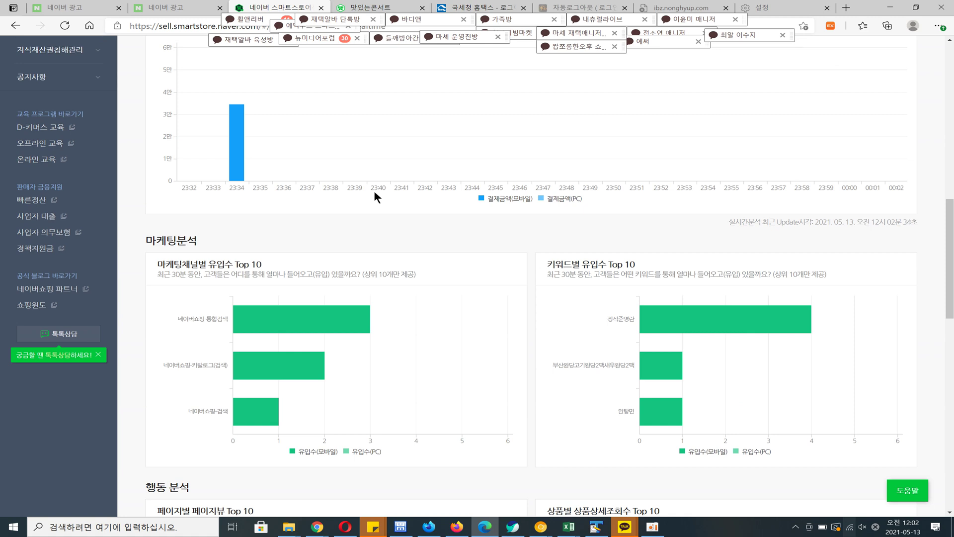
pyautogui.moveTo(279, 324)
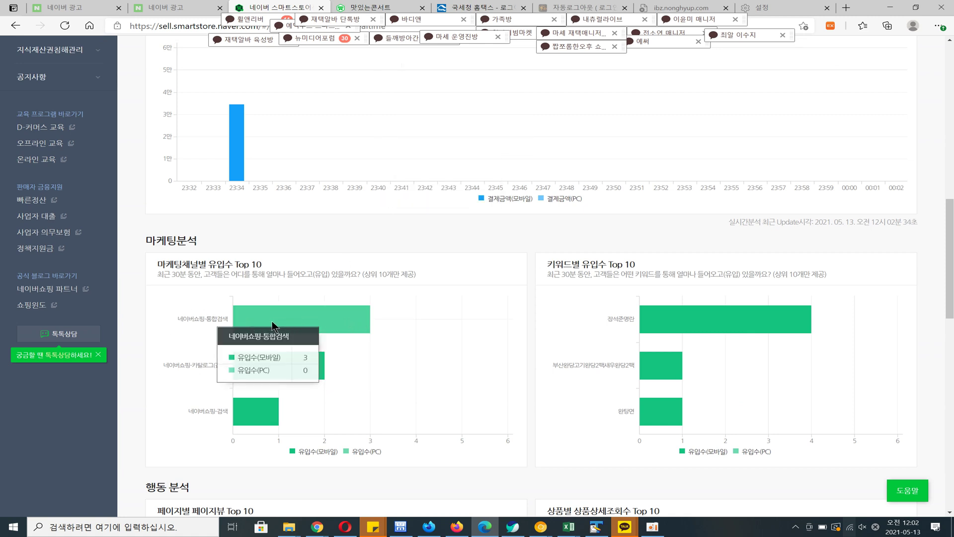
# Open naver.com in a new browser tab.
pyautogui.click(846, 9)
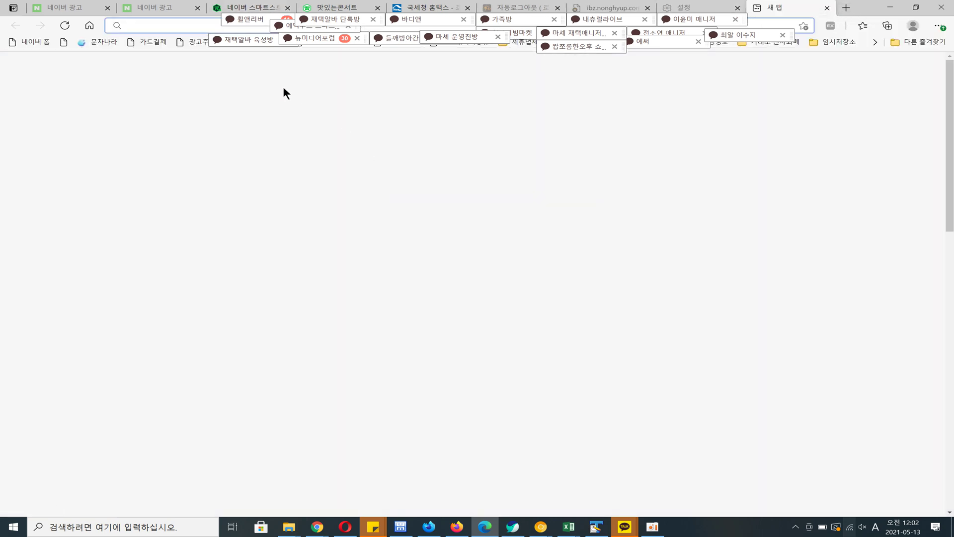
pyautogui.write('naver.com')
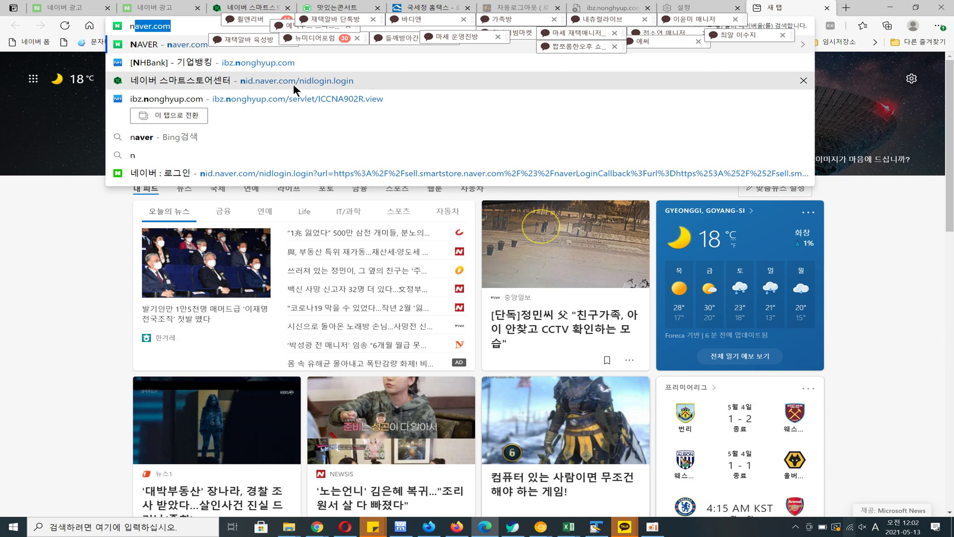
pyautogui.press('Return')
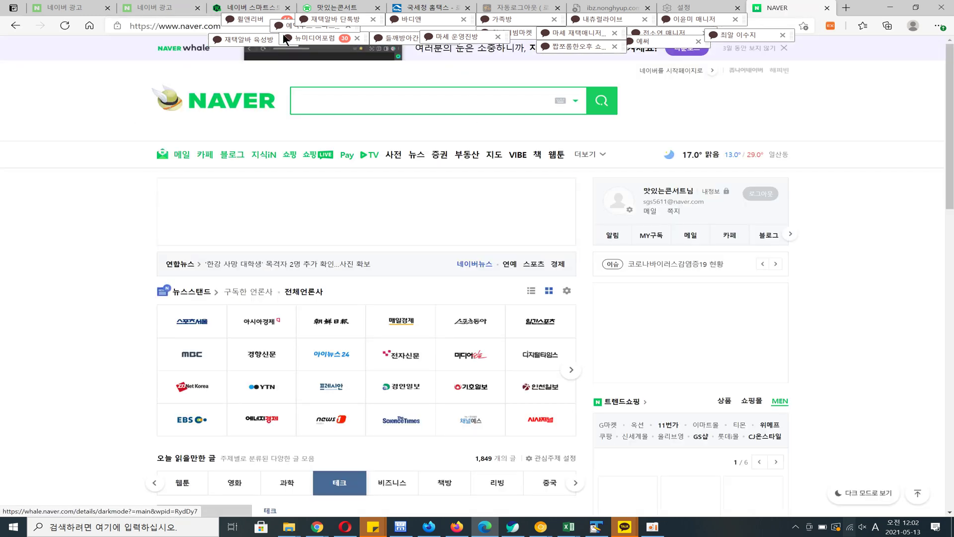
# Search Naver for 네이버쇼핑.
pyautogui.click(389, 104)
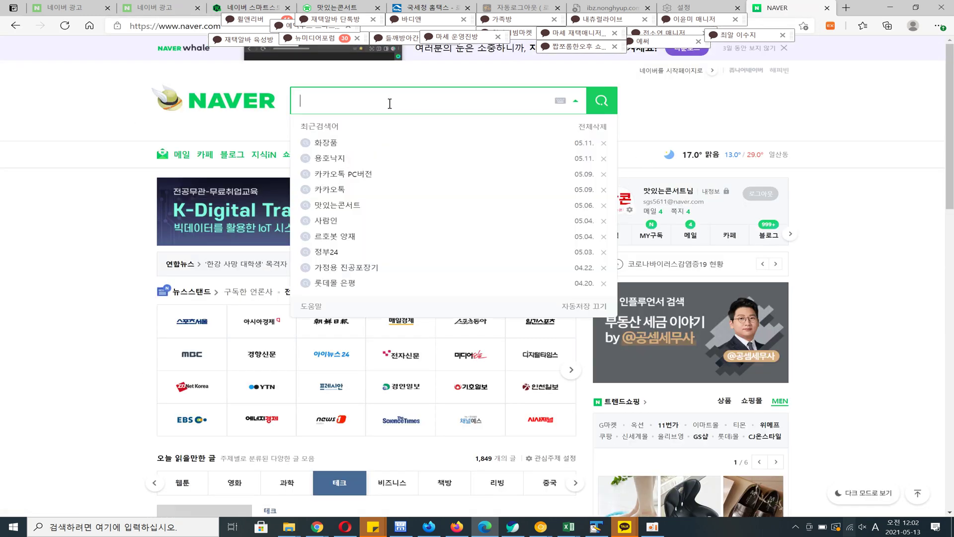
pyautogui.write('sp')
pyautogui.press('BackSpace')
pyautogui.press('BackSpace')
pyautogui.press('Hangul')
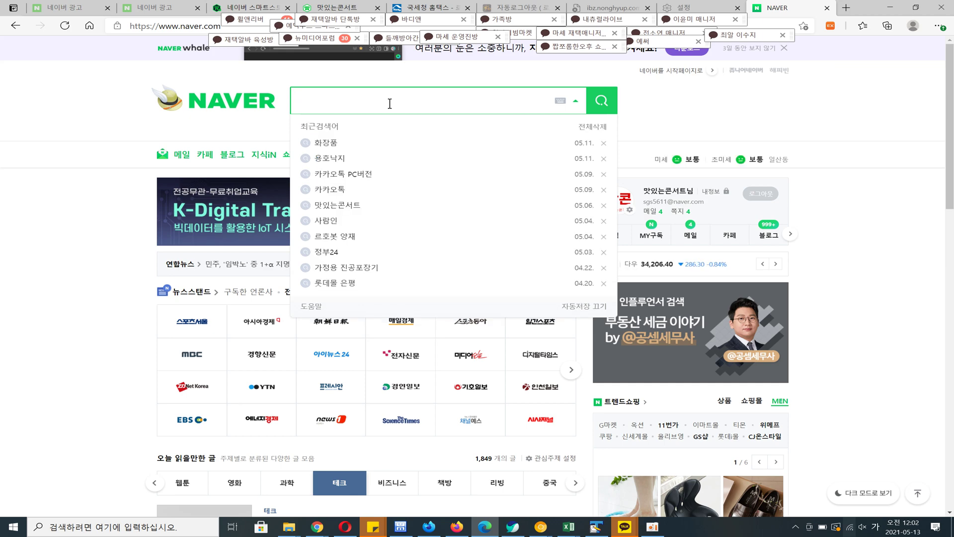
pyautogui.write('네입')
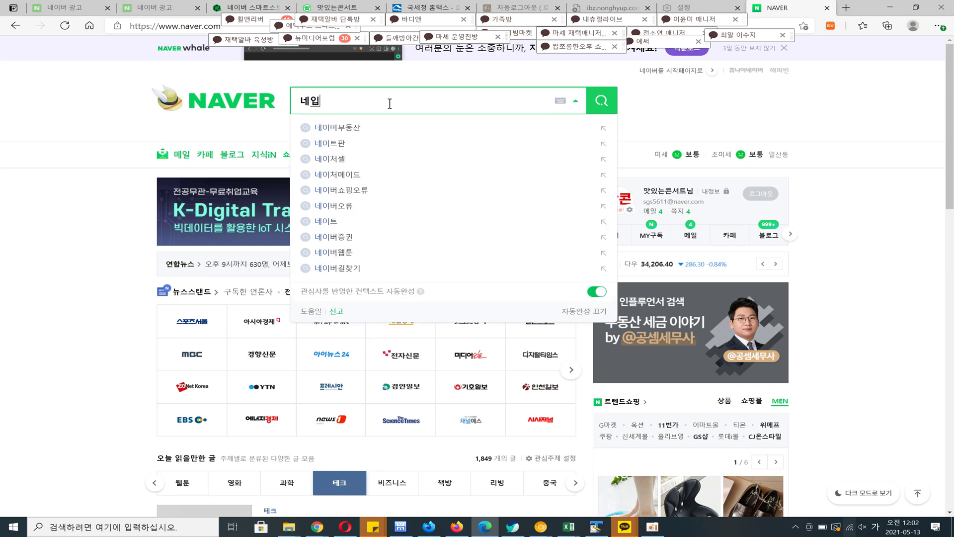
pyautogui.write('버쇼핑')
pyautogui.press('Return')
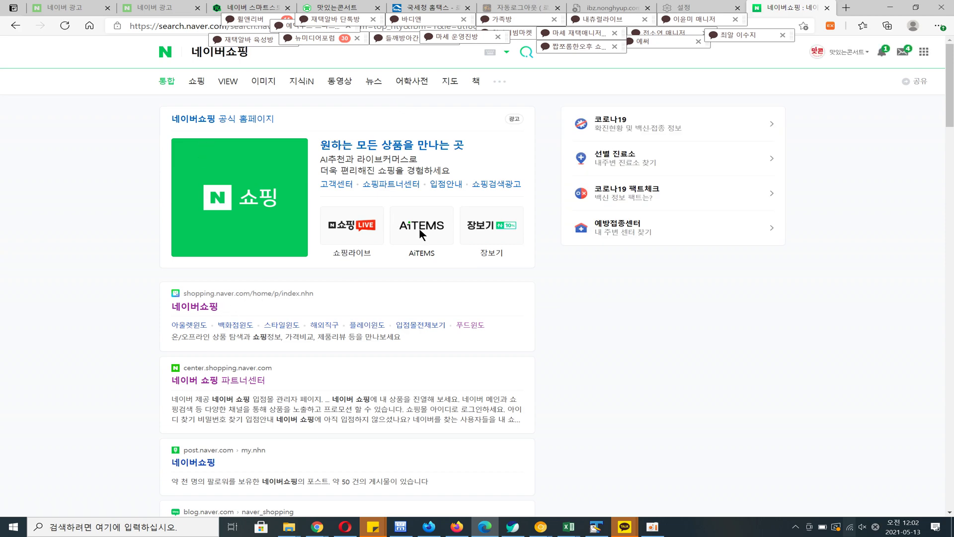
# Open Naver Shopping from the search results and search it for 맛있는콘서트.
pyautogui.click(419, 228)
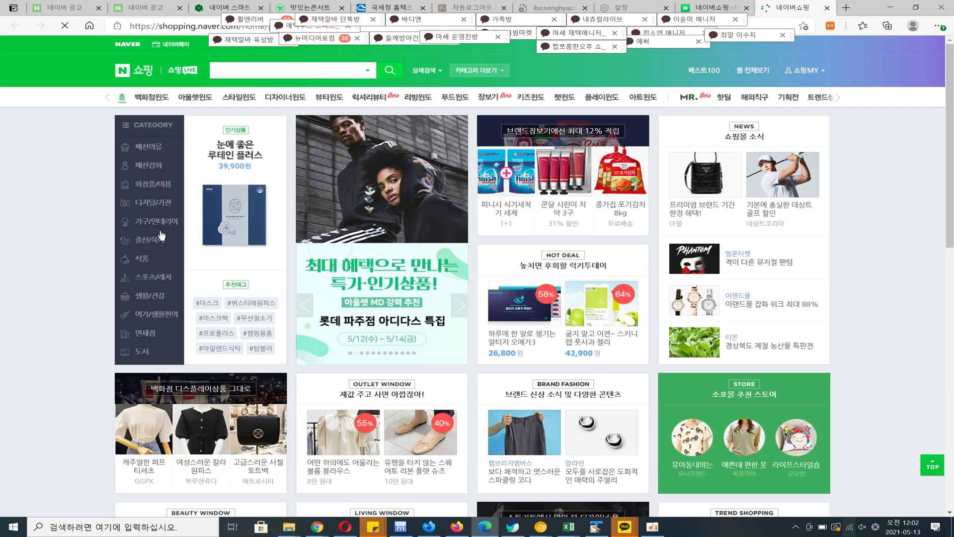
pyautogui.click(273, 70)
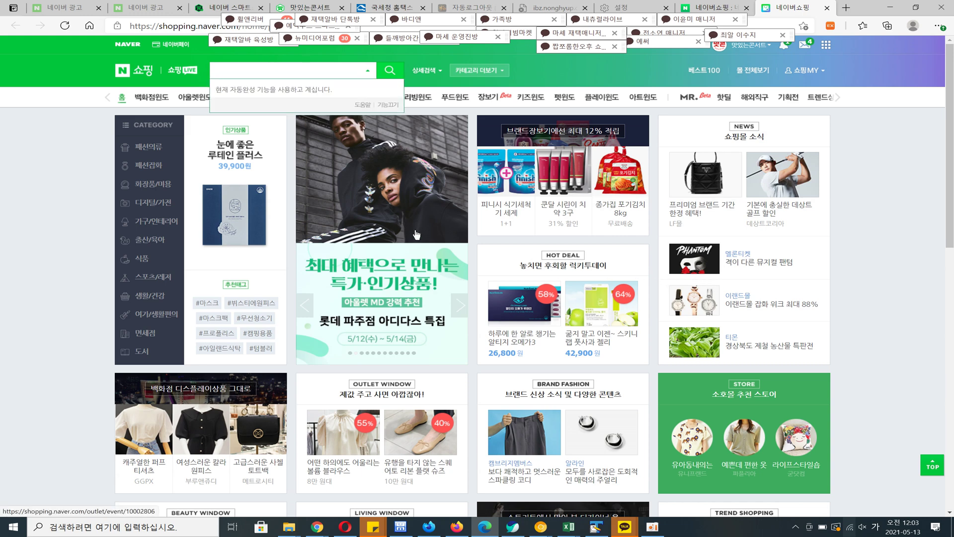
pyautogui.write('므ㅅ₩')
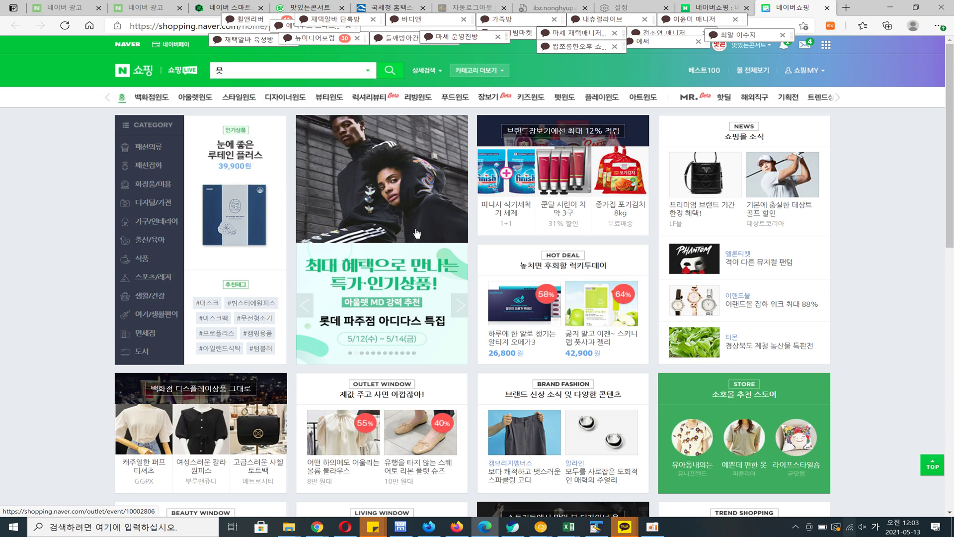
pyautogui.write('ㅏㅅ있는콘서트')
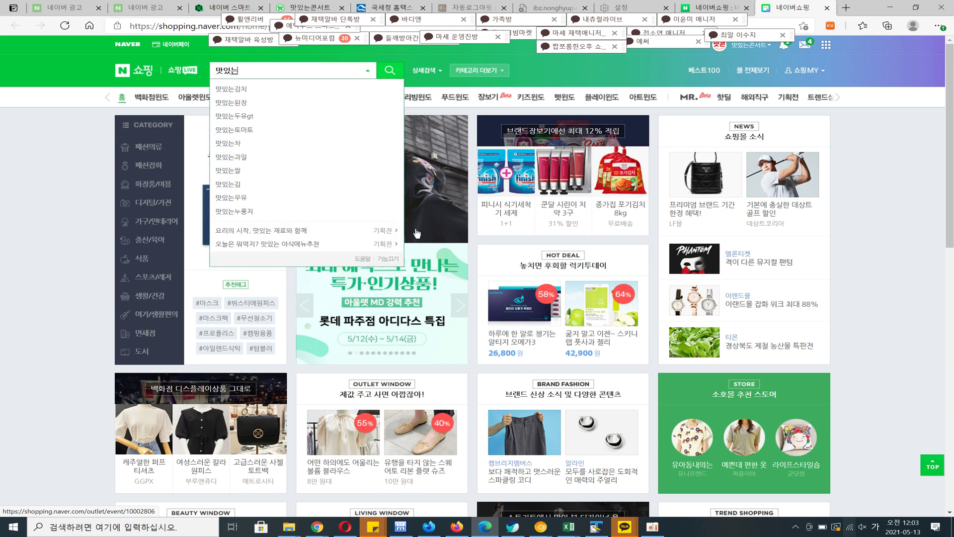
pyautogui.press('Return')
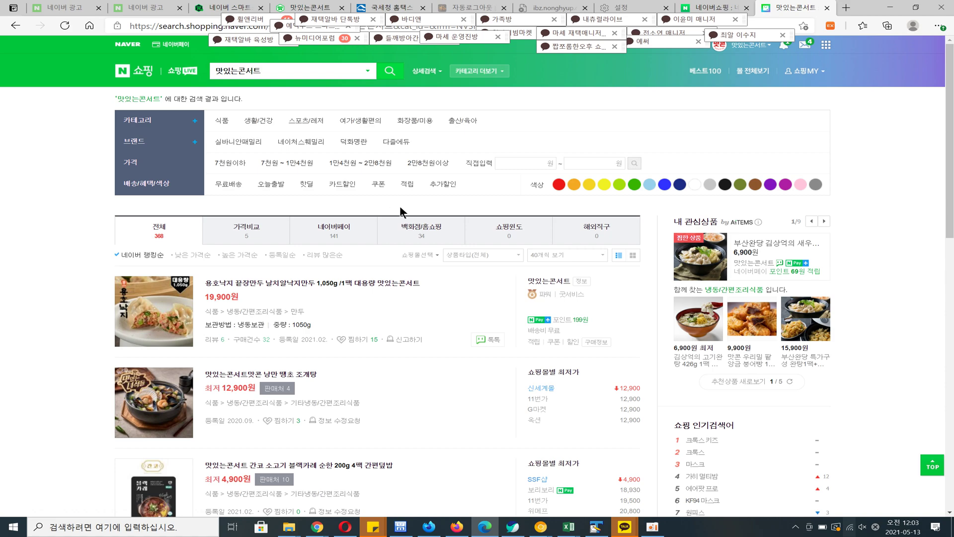
# Look through the product listings in the 맛있는콘서트 search results on Naver Shopping.
pyautogui.scroll(-6, 408, 207)
pyautogui.scroll(6, 209, 201)
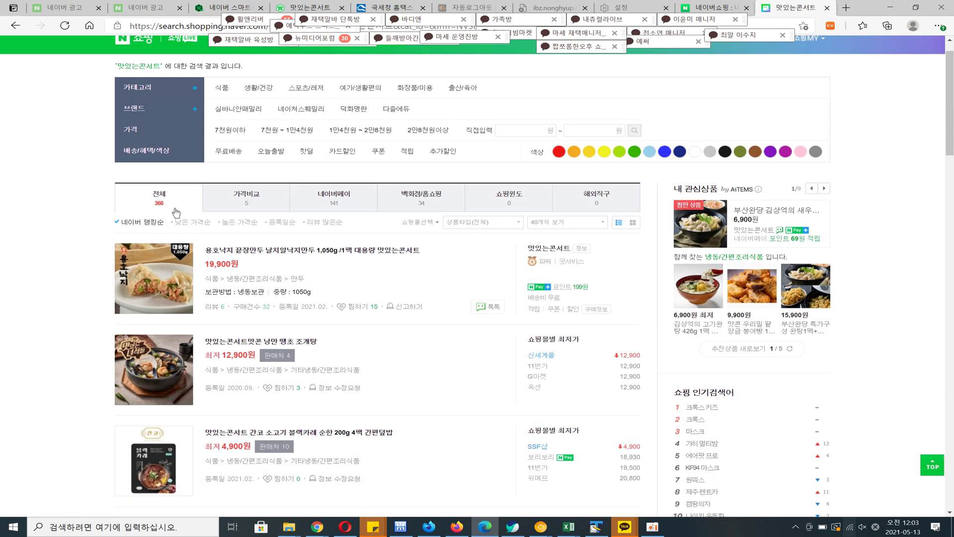
pyautogui.scroll(1, 175, 213)
pyautogui.scroll(-9, 274, 294)
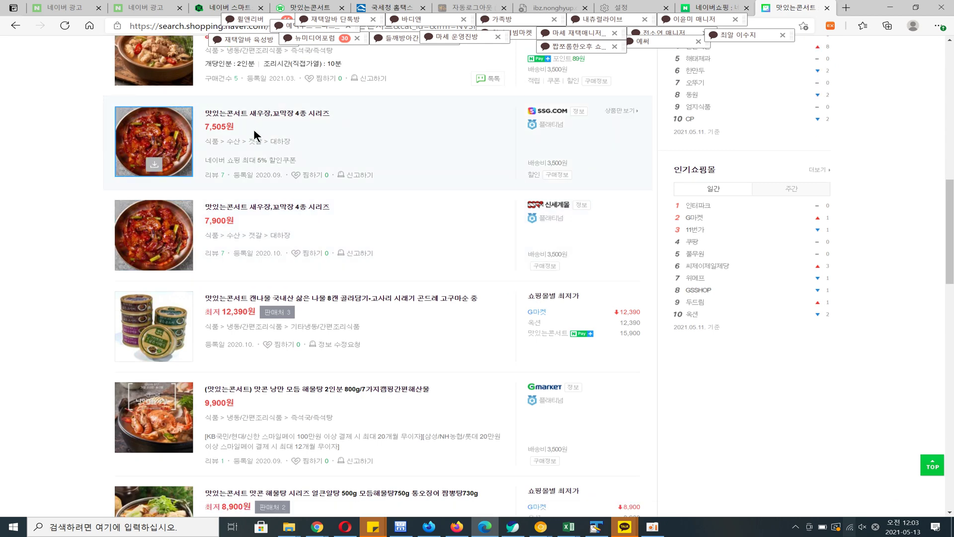
pyautogui.scroll(9, 297, 202)
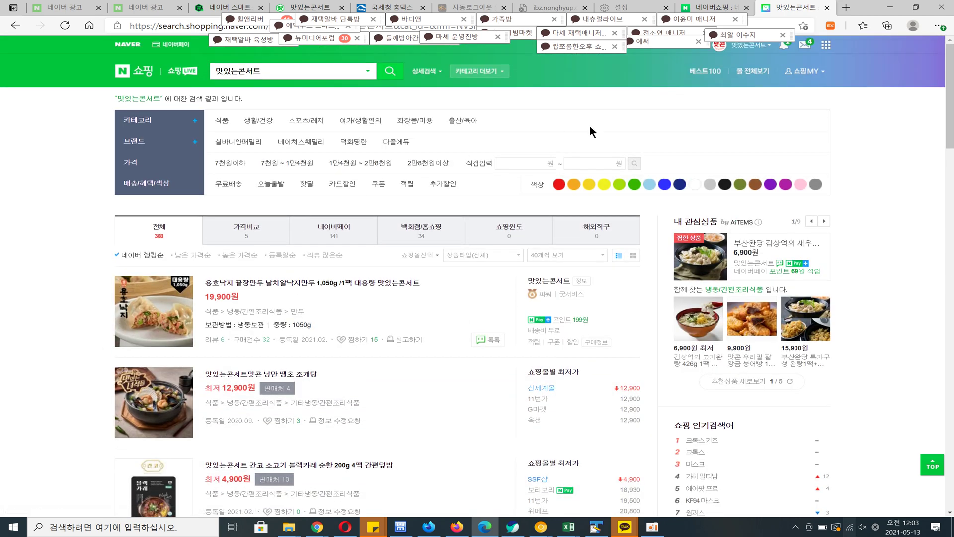
# Open the 맛있는콘서트 store from its search listing and look over the 주간베스트 and 이벤트상품 sections.
pyautogui.hotkey('alt', 'Tab')
pyautogui.hotkey('alt', 'Tab')
pyautogui.click(547, 281)
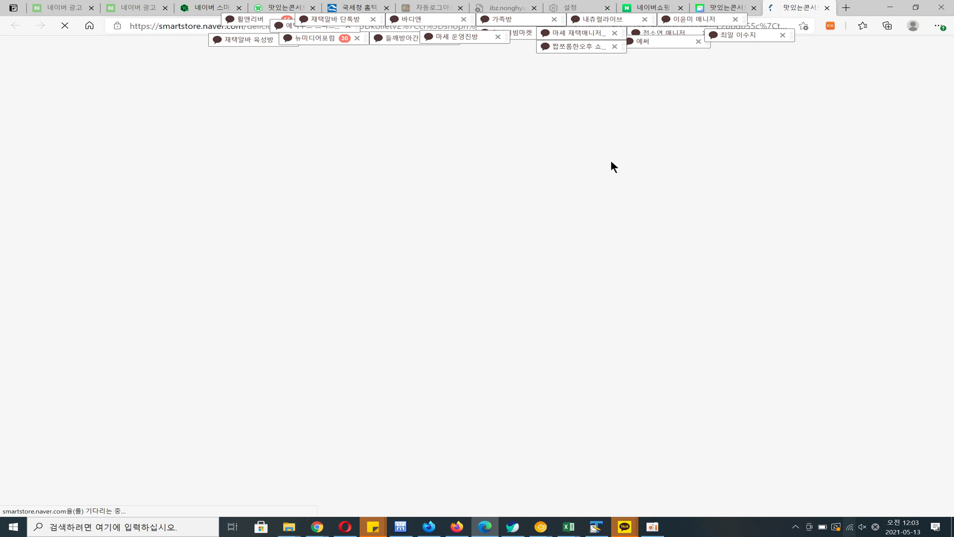
pyautogui.scroll(-10, 523, 268)
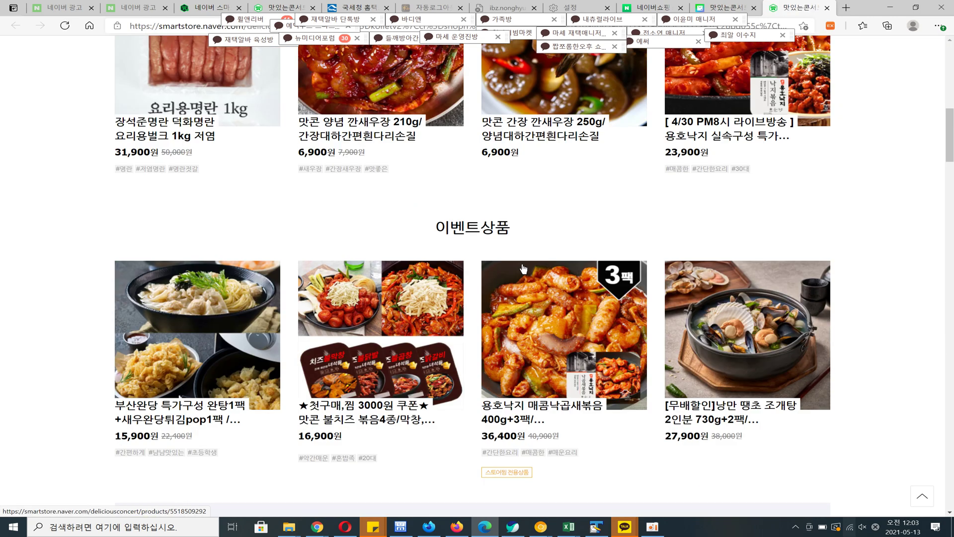
pyautogui.scroll(6, 523, 269)
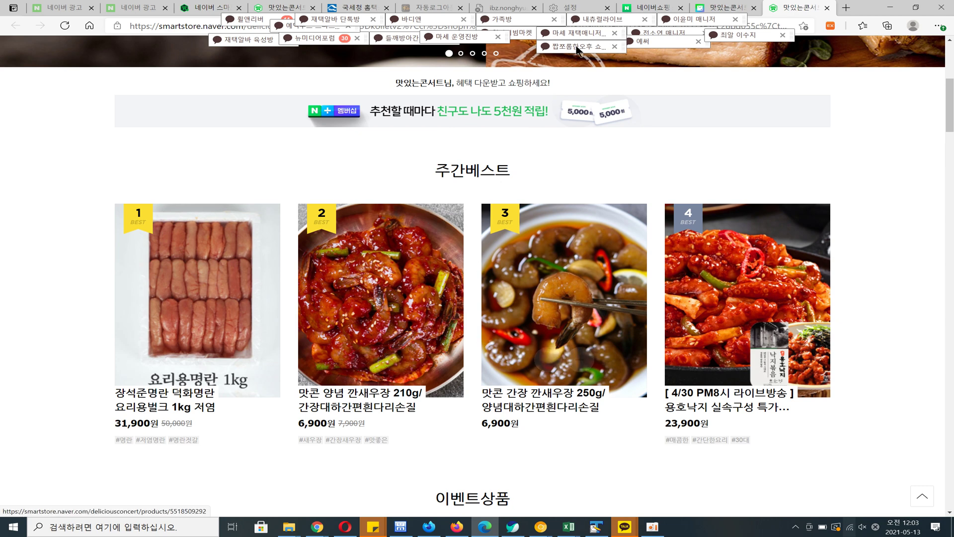
# Check the real-time report's marketing charts again, and search Naver Shopping for 장석준명란.
pyautogui.click(207, 7)
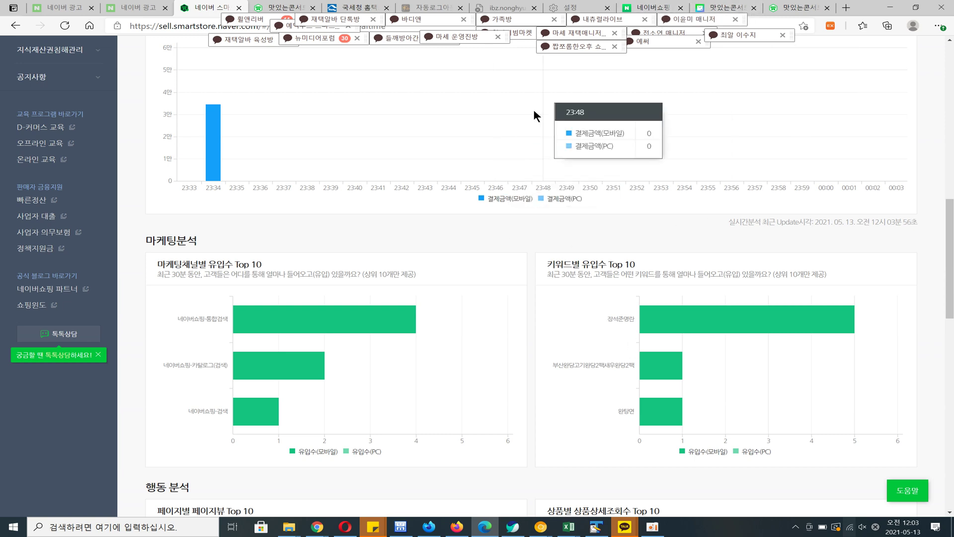
pyautogui.click(730, 8)
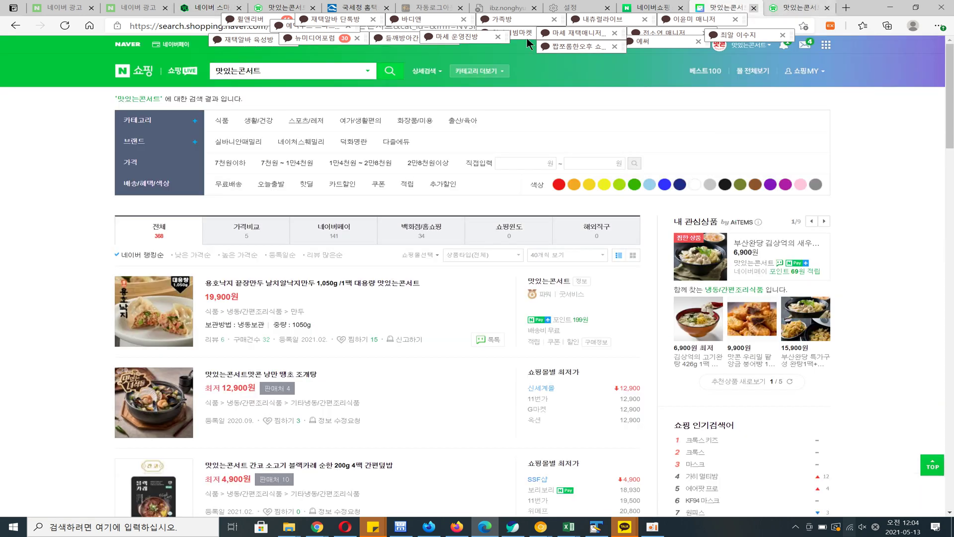
pyautogui.write('장석줘')
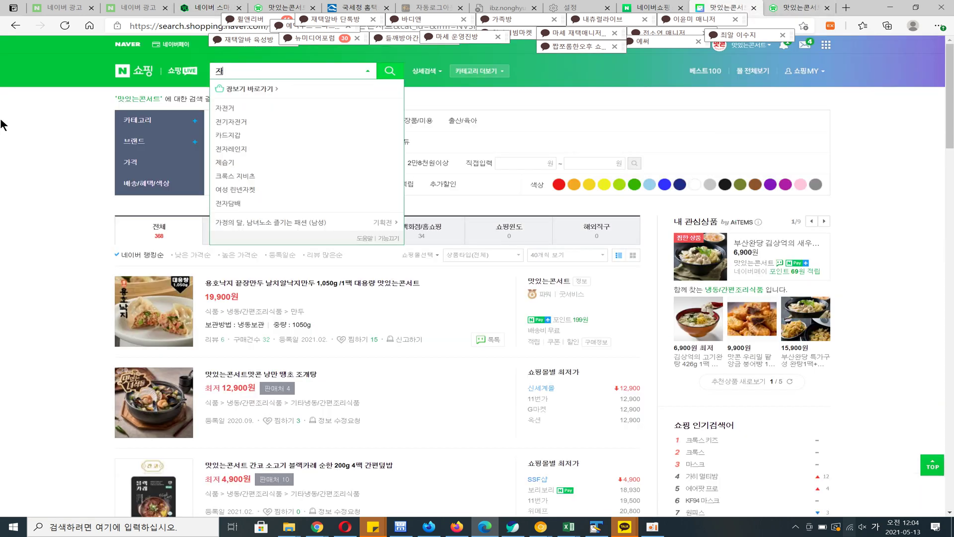
pyautogui.write('ㄴ ㅁ')
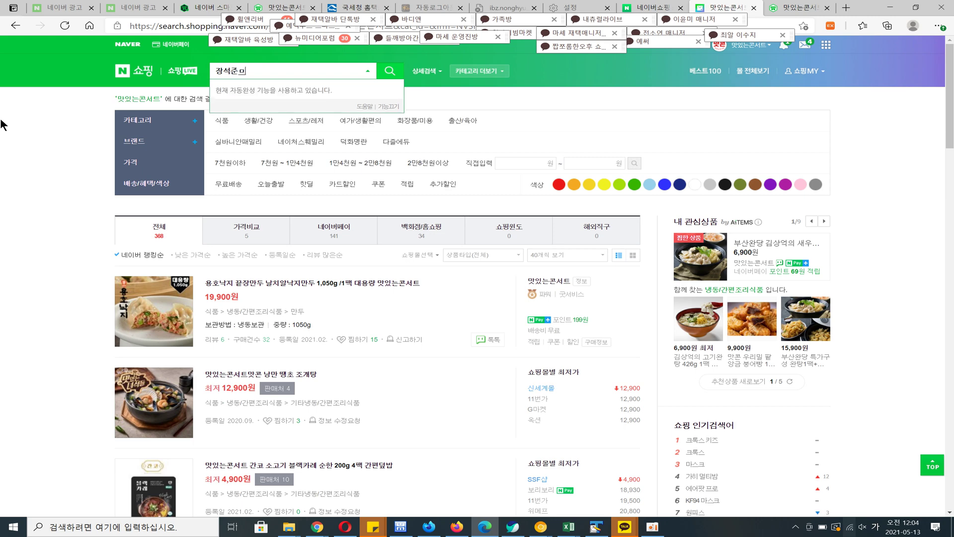
pyautogui.write('란')
pyautogui.press('Return')
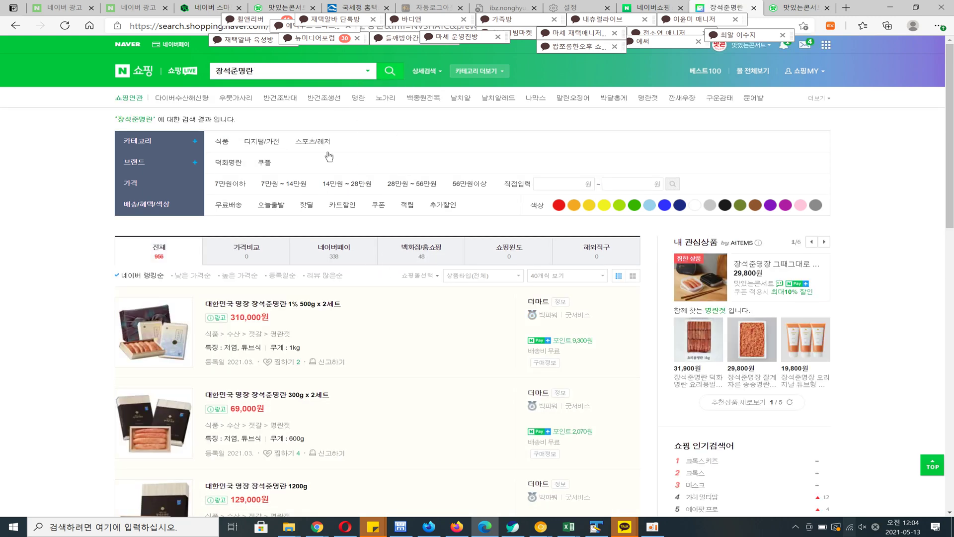
# Open the 맛있는콘서트 listing 장석준명란 덕화명란 요리용벌크 1kg 저염 and view its price and purchase options.
pyautogui.scroll(-5, 321, 270)
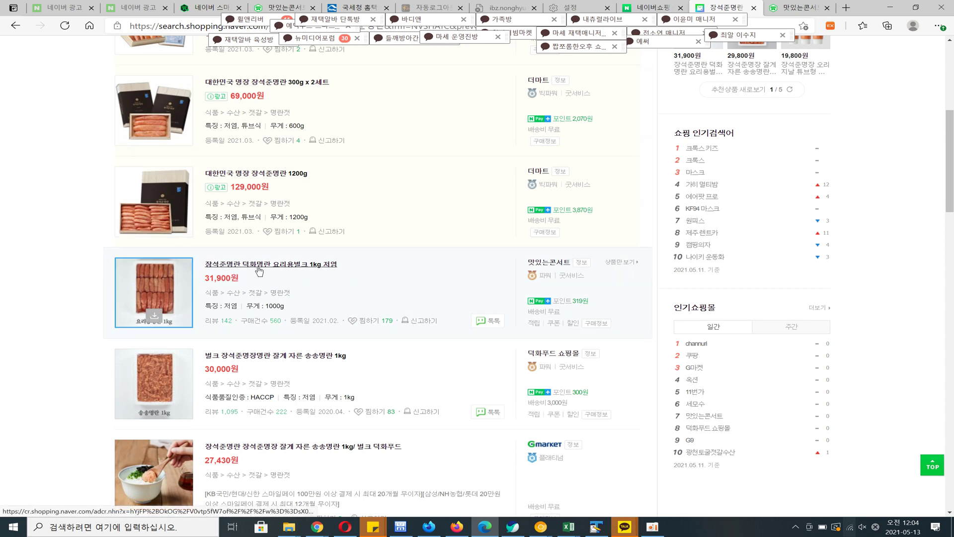
pyautogui.click(256, 269)
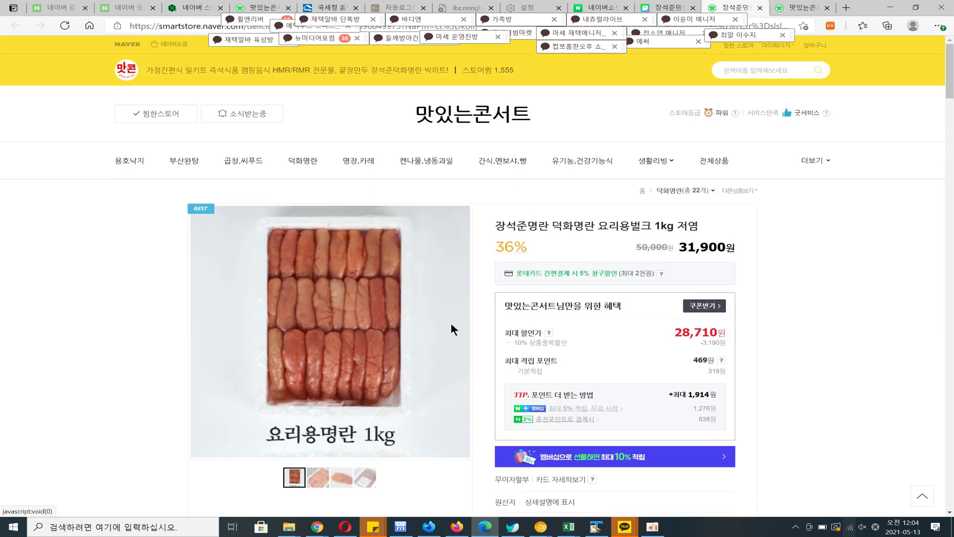
pyautogui.scroll(-6, 463, 320)
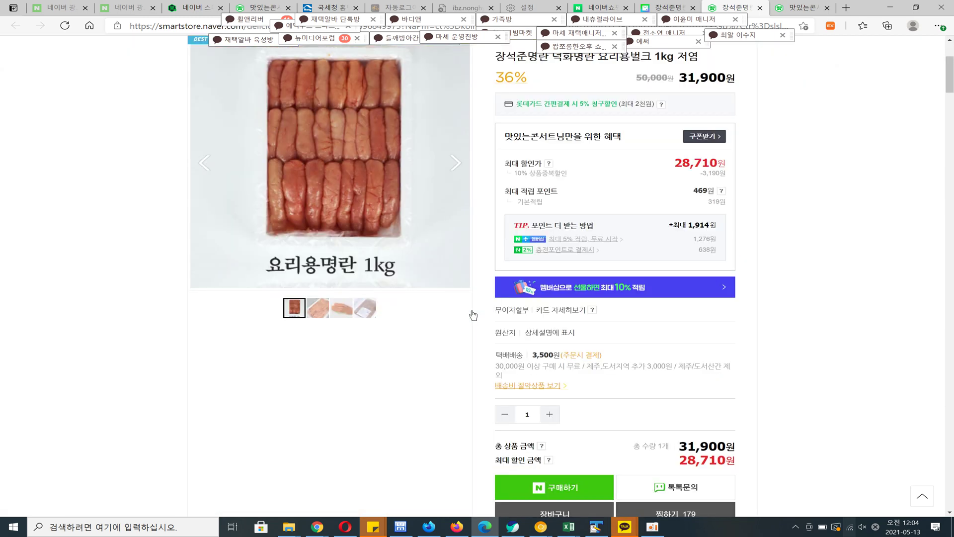
# Try to start an order for the 1 kg pollock roe product and return to its product page.
pyautogui.click(562, 344)
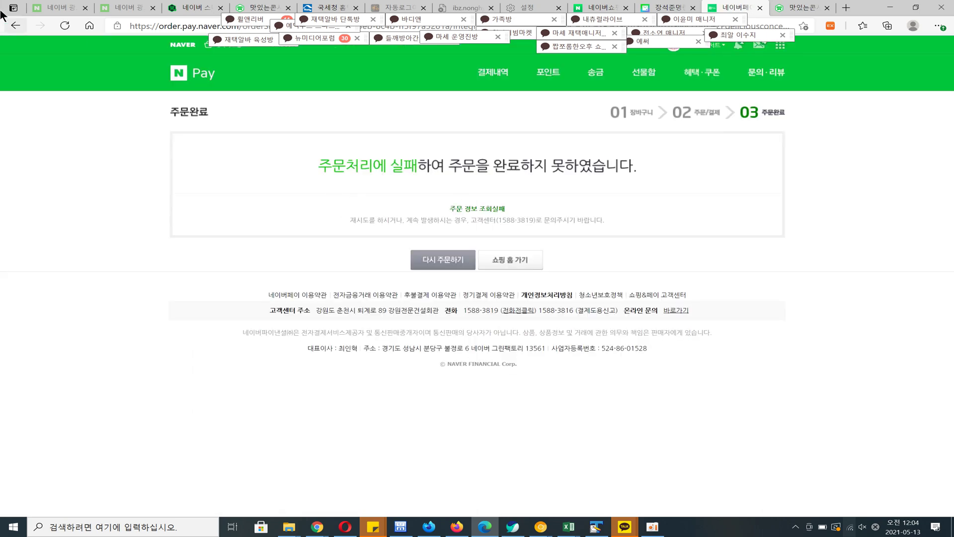
pyautogui.click(15, 26)
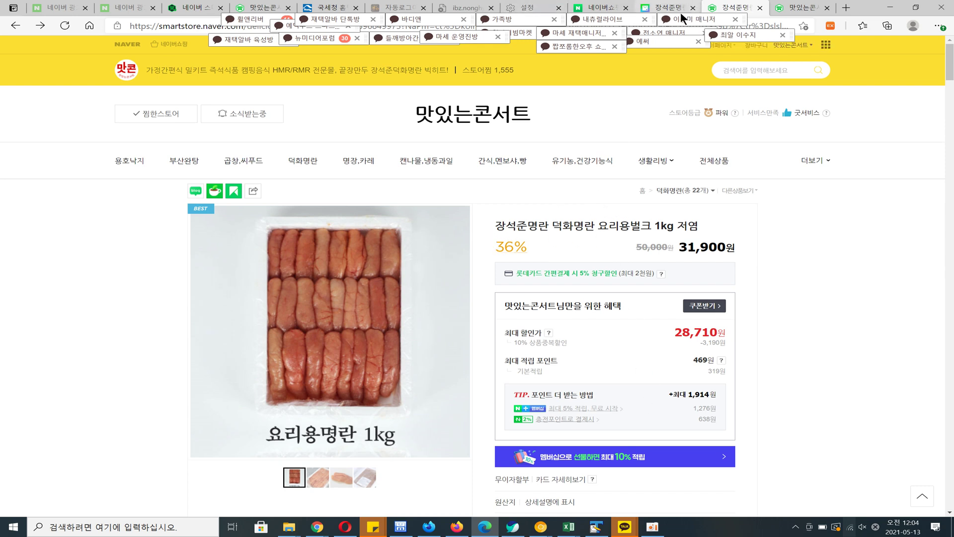
# Return to the real-time report and inspect the 네이버쇼핑-카탈로그(검색) bar in the 마케팅채널별 유입수 Top 10 chart.
pyautogui.click(206, 9)
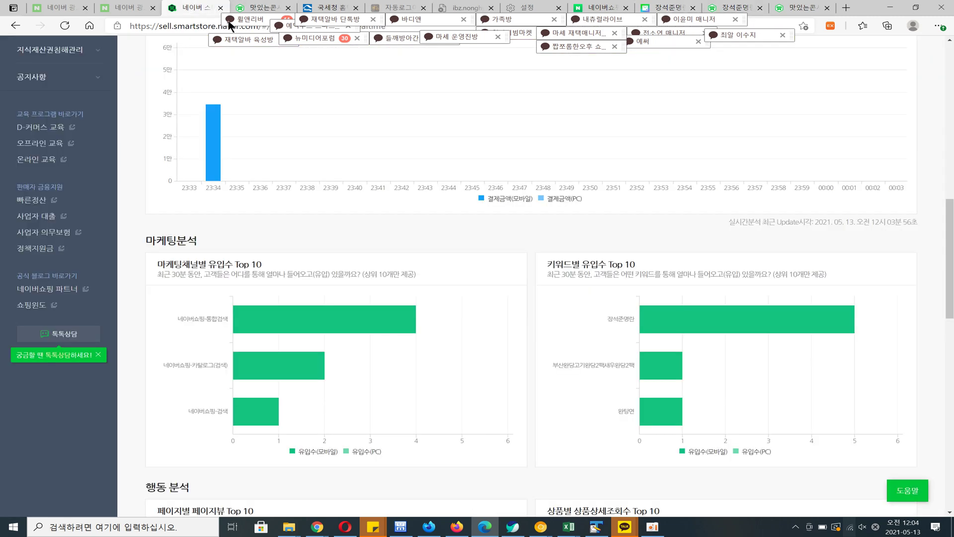
pyautogui.moveTo(262, 366)
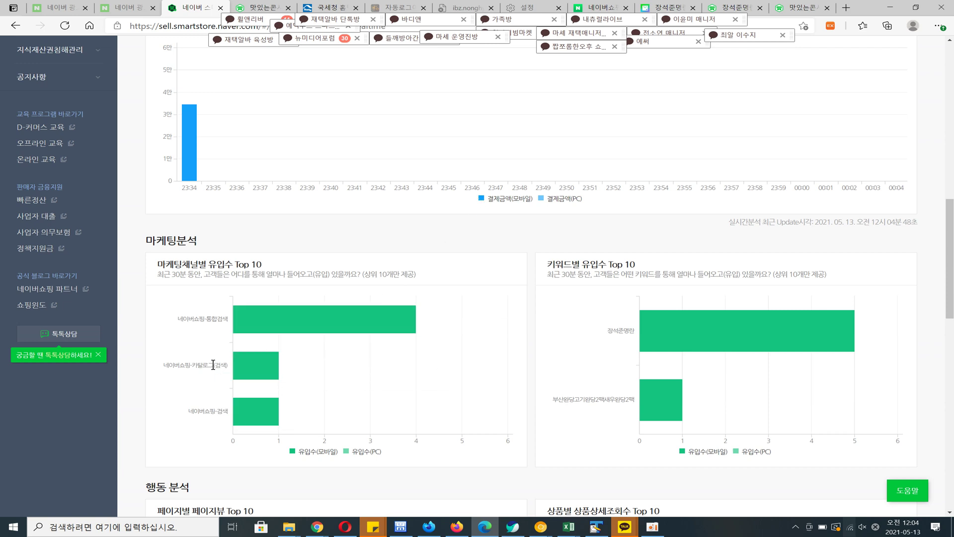
# Look through the open Naver search and store pages and return to the start of the 장석준명란 shopping results.
pyautogui.click(601, 9)
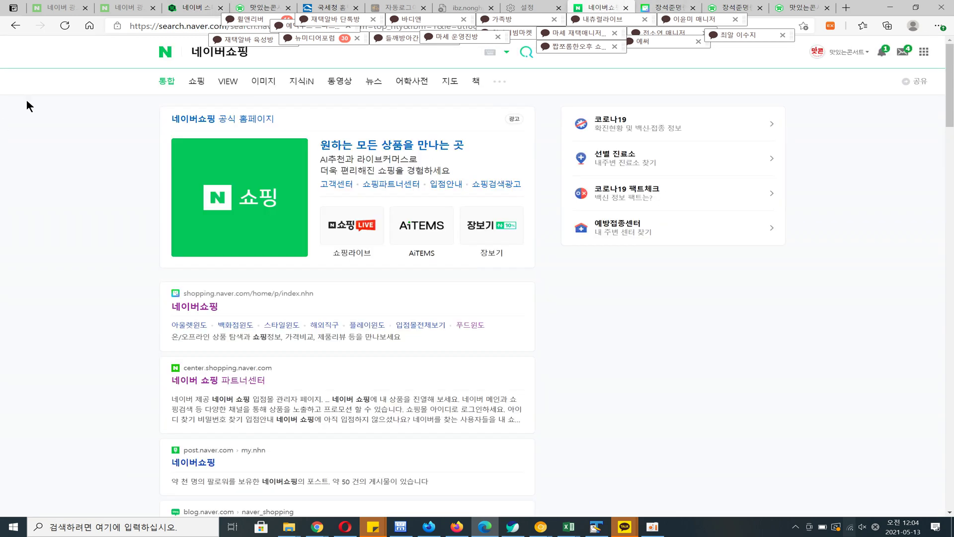
pyautogui.click(742, 9)
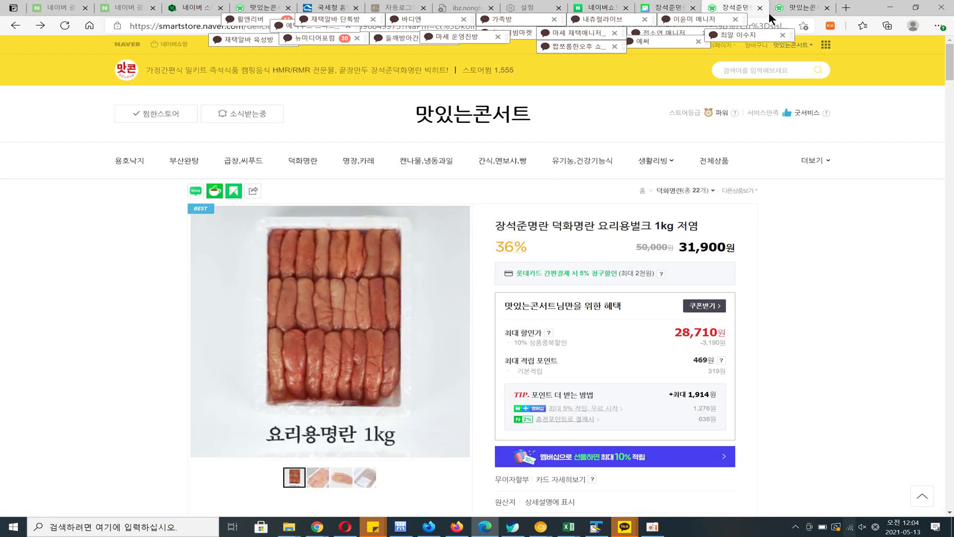
pyautogui.click(805, 8)
pyautogui.click(668, 7)
pyautogui.scroll(10, 390, 183)
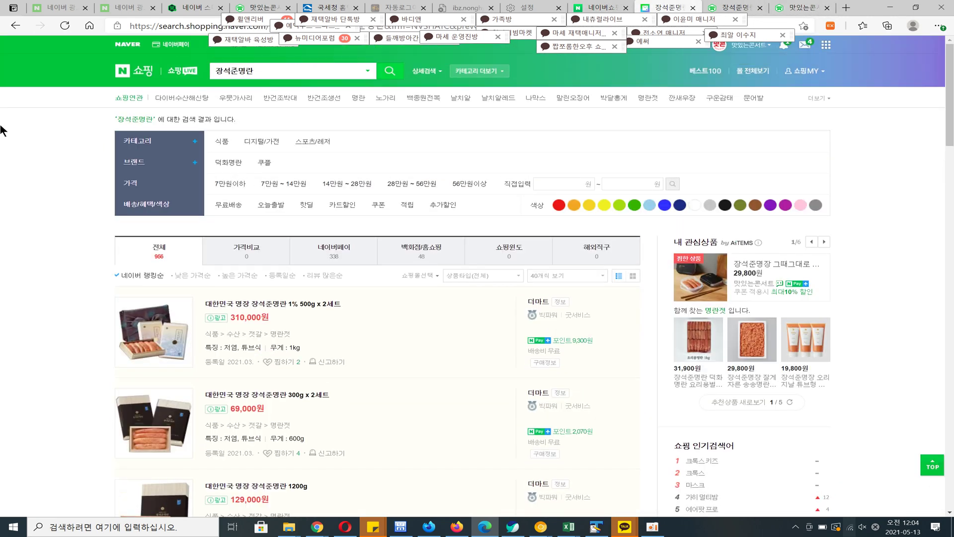
# Run a Naver integrated search for 장석준명란.
pyautogui.click(602, 7)
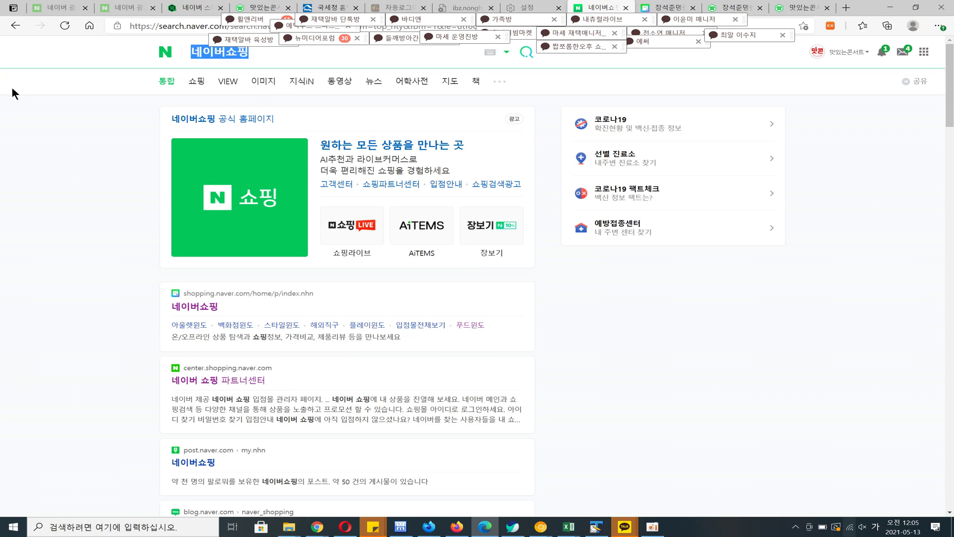
pyautogui.write('장석준')
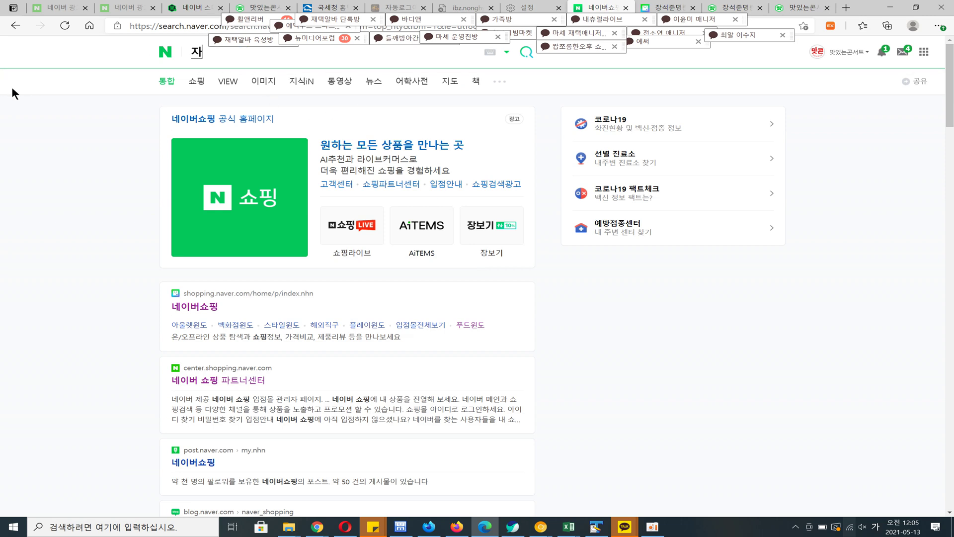
pyautogui.write('명란')
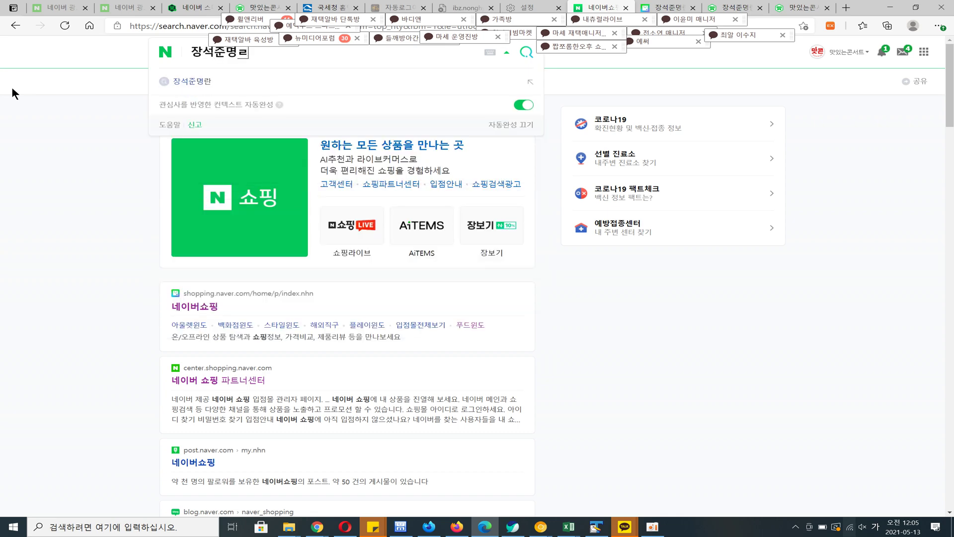
pyautogui.press('Return')
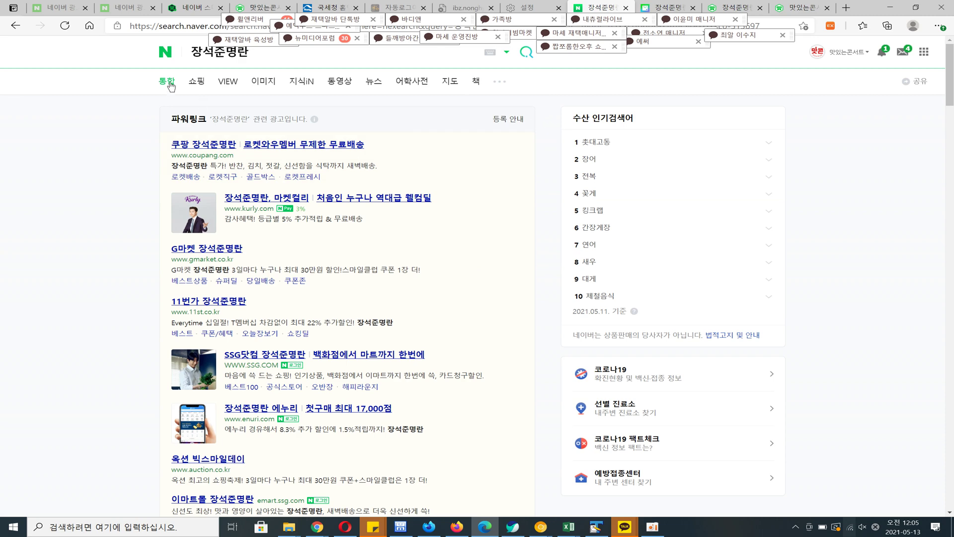
# Find the 네이버쇼핑 product block in the integrated search results and examine its listings.
pyautogui.scroll(-12, 386, 188)
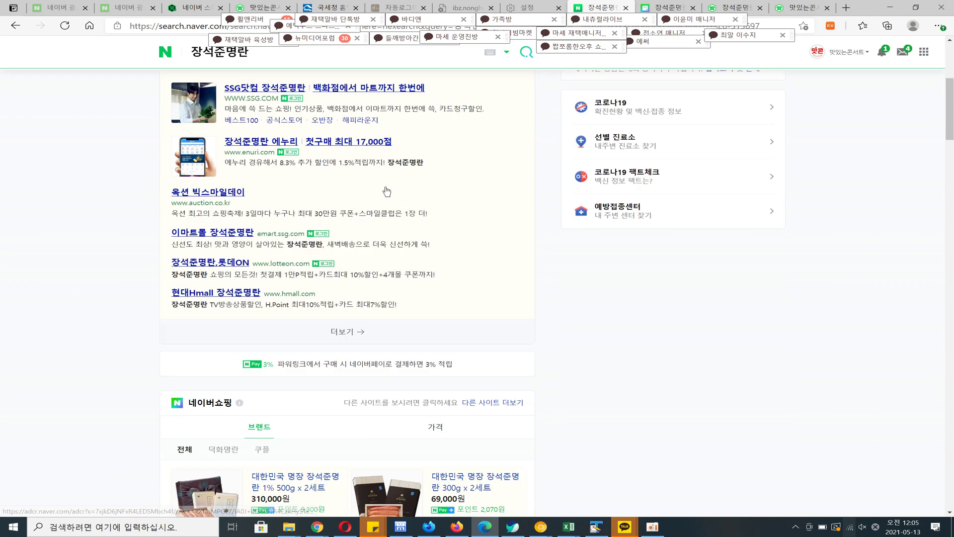
pyautogui.scroll(6, 501, 199)
pyautogui.scroll(2, 500, 199)
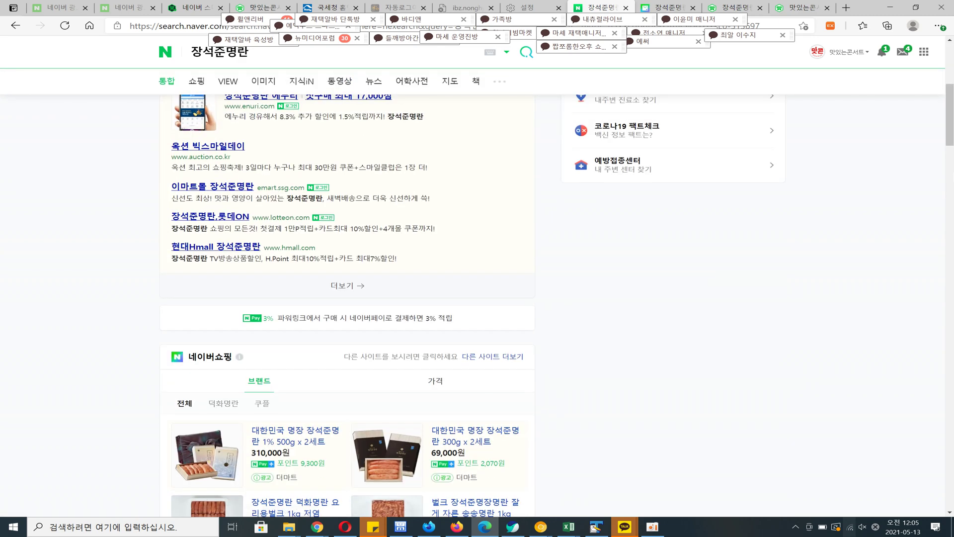
pyautogui.moveTo(947, 143); pyautogui.dragTo(947, 172)
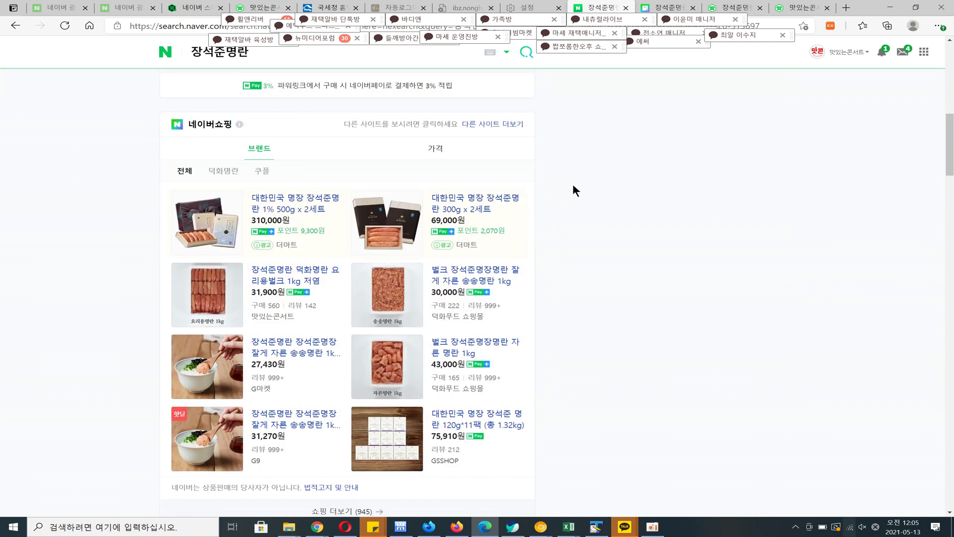
pyautogui.moveTo(564, 480); pyautogui.dragTo(110, 126)
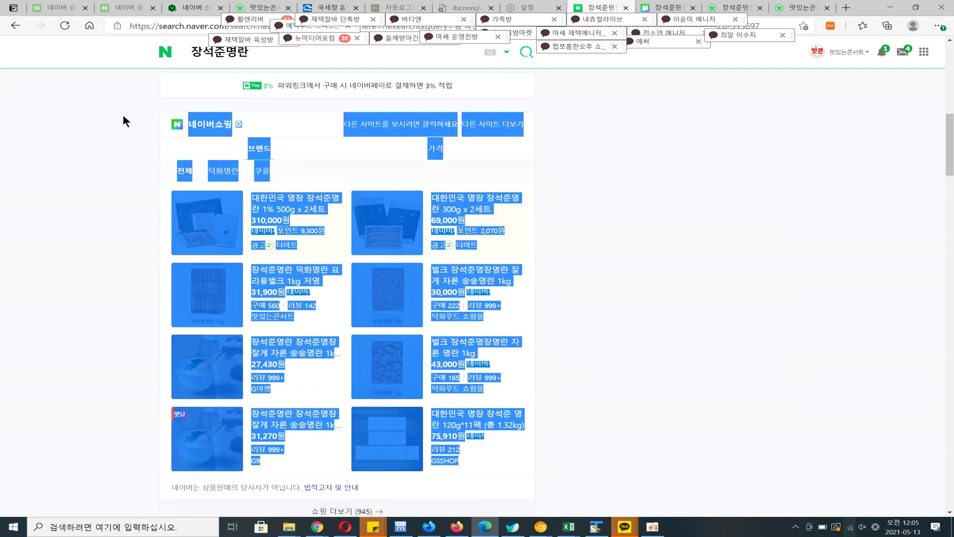
pyautogui.click(124, 116)
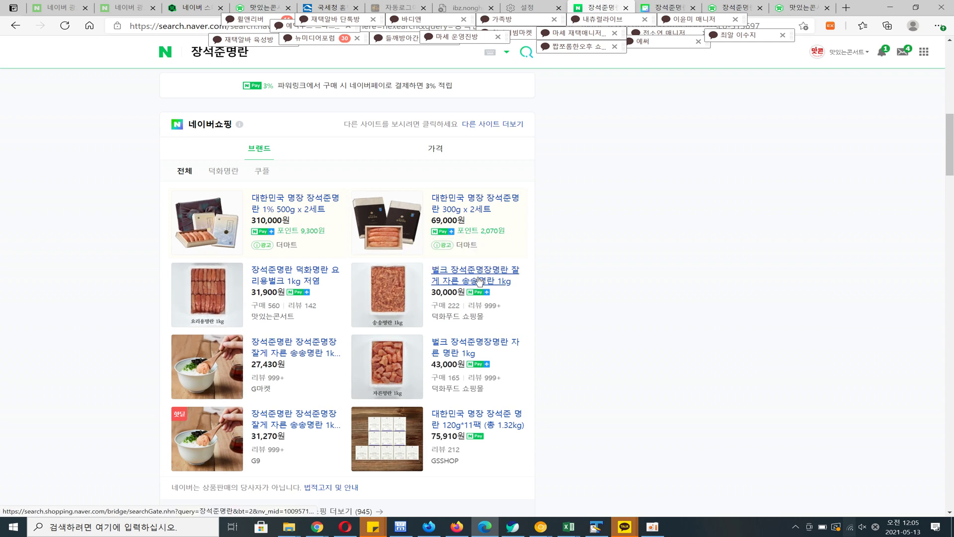
# Open the Naver Shopping results for 장석준명란 and inspect the 맛있는콘서트 1kg 저염 listing among them.
pyautogui.scroll(10, 393, 234)
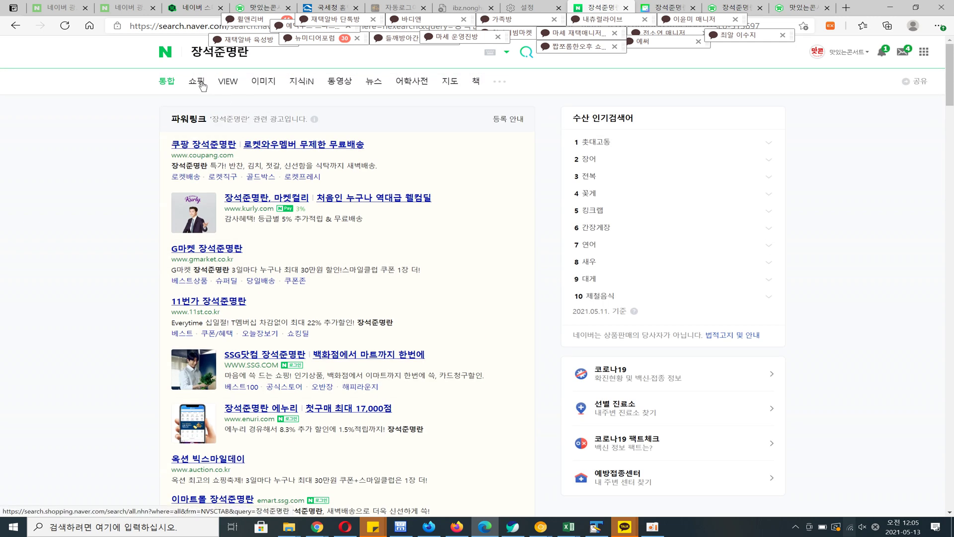
pyautogui.click(198, 82)
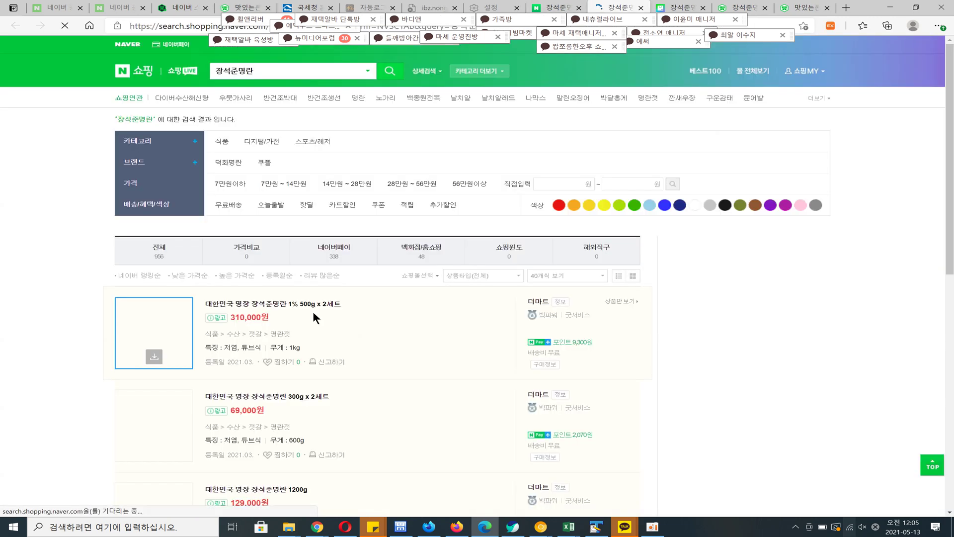
pyautogui.scroll(-5, 312, 312)
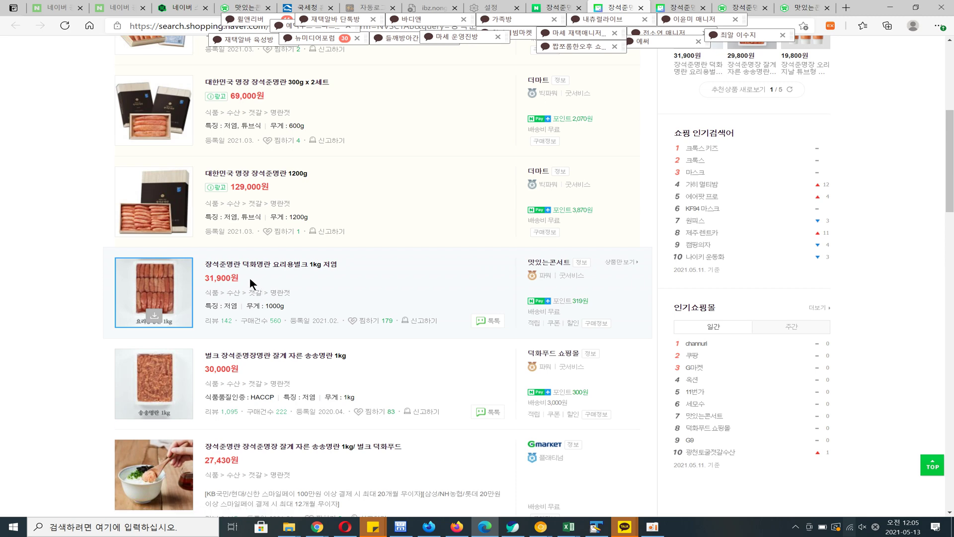
pyautogui.scroll(-5, 171, 257)
pyautogui.scroll(5, 172, 257)
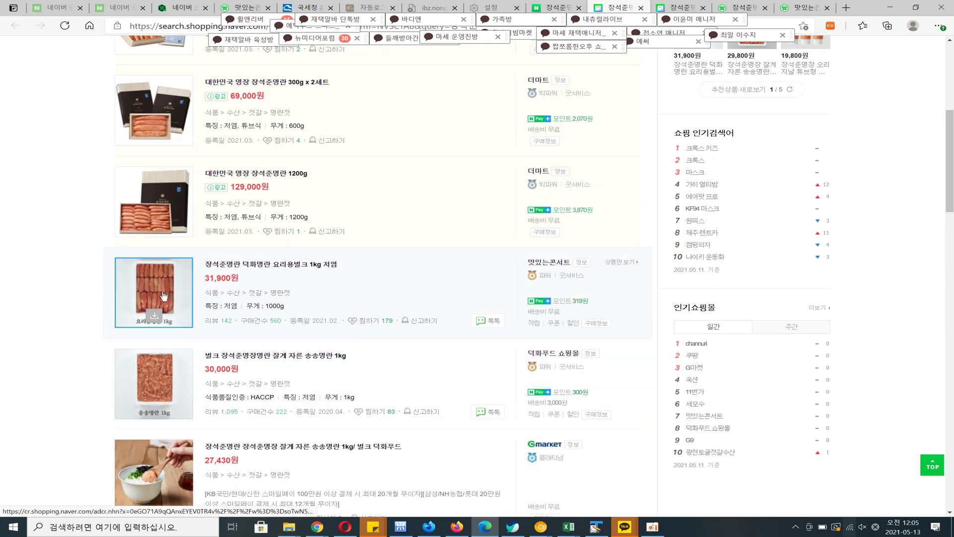
# Return to the integrated search results and inspect the 더마트 ads and the 맛있는콘서트 listing in the 네이버쇼핑 block.
pyautogui.click(557, 8)
pyautogui.scroll(-1, 384, 271)
pyautogui.scroll(-15, 384, 271)
pyautogui.scroll(4, 201, 166)
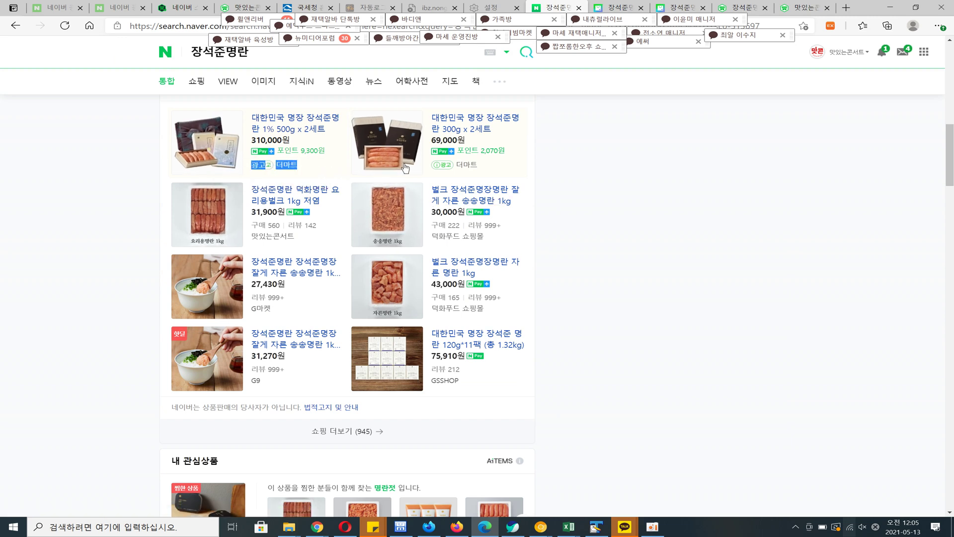
pyautogui.doubleClick(481, 168)
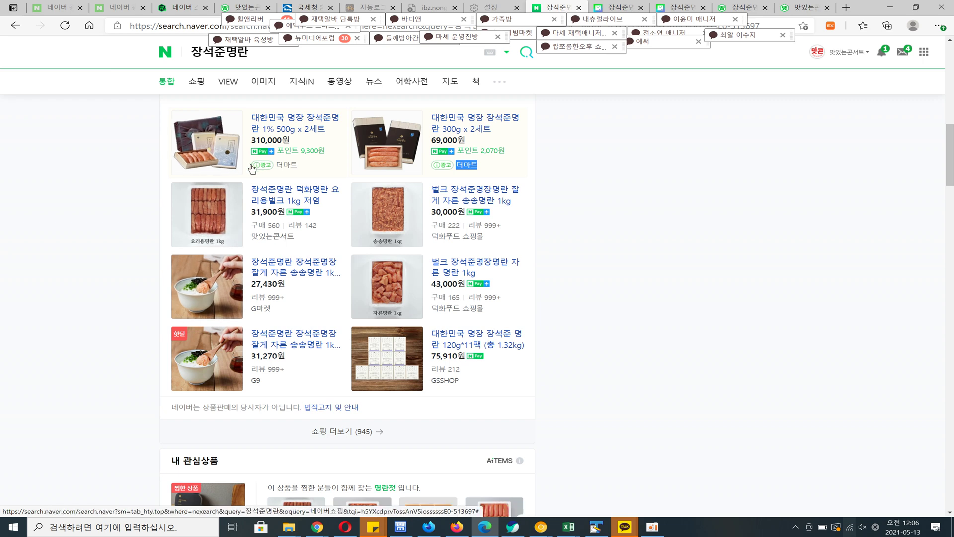
pyautogui.moveTo(269, 157)
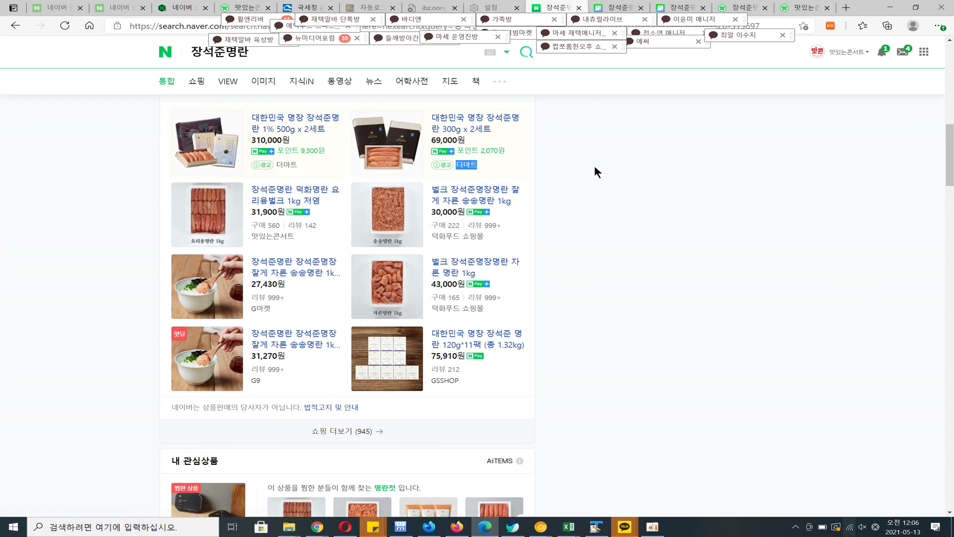
pyautogui.moveTo(298, 212)
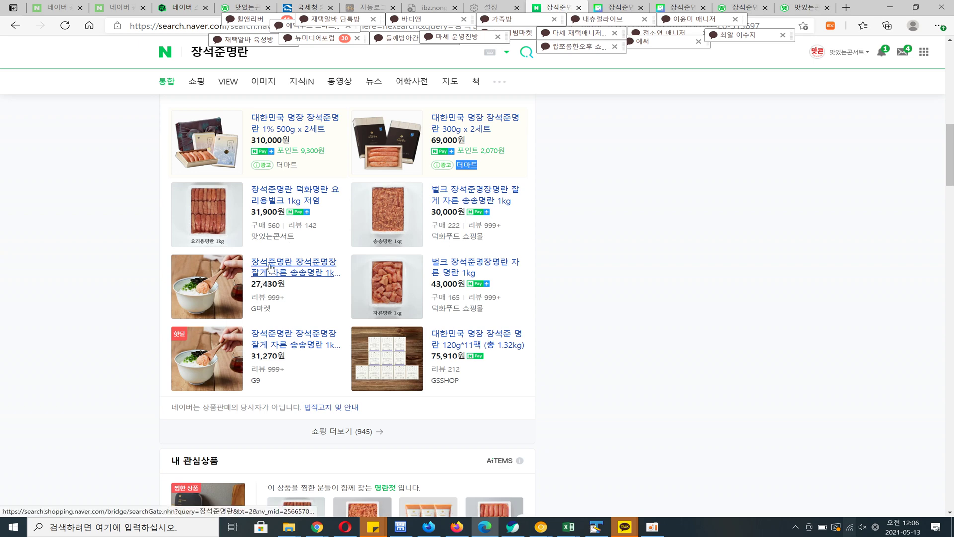
# Compare the product listings on the Naver Shopping results page with those in the integrated search block.
pyautogui.click(616, 6)
pyautogui.scroll(-5, 479, 201)
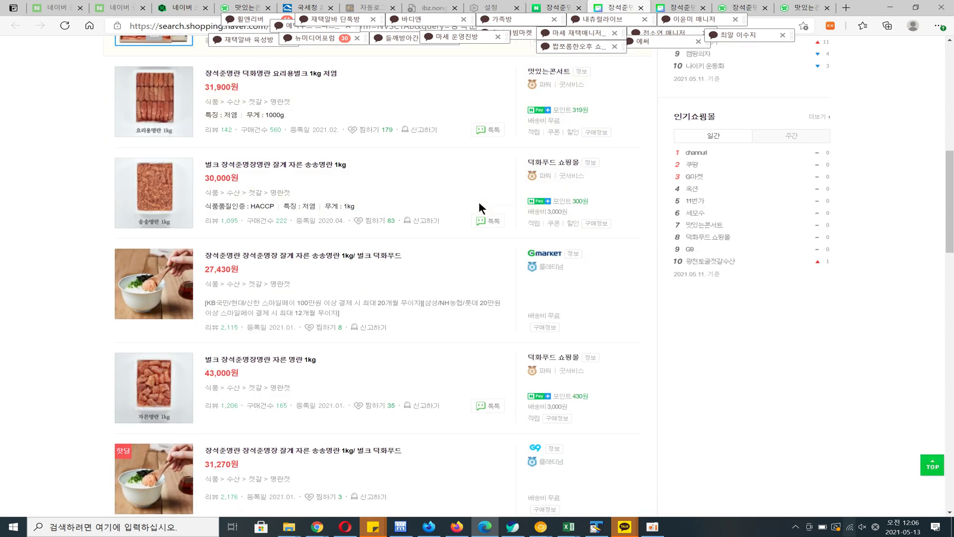
pyautogui.scroll(5, 918, 246)
pyautogui.scroll(-3, 944, 208)
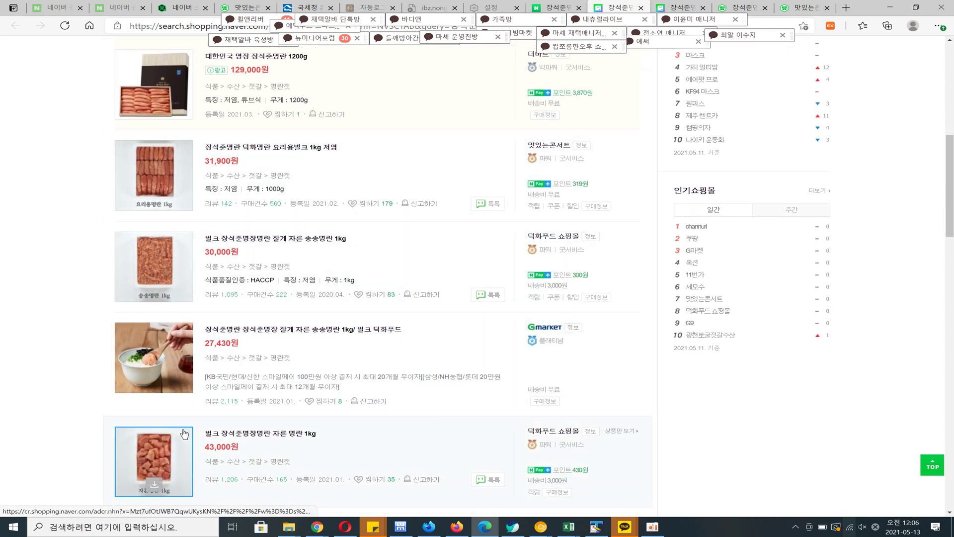
pyautogui.hotkey('ctrl', 'shift', 'Tab')
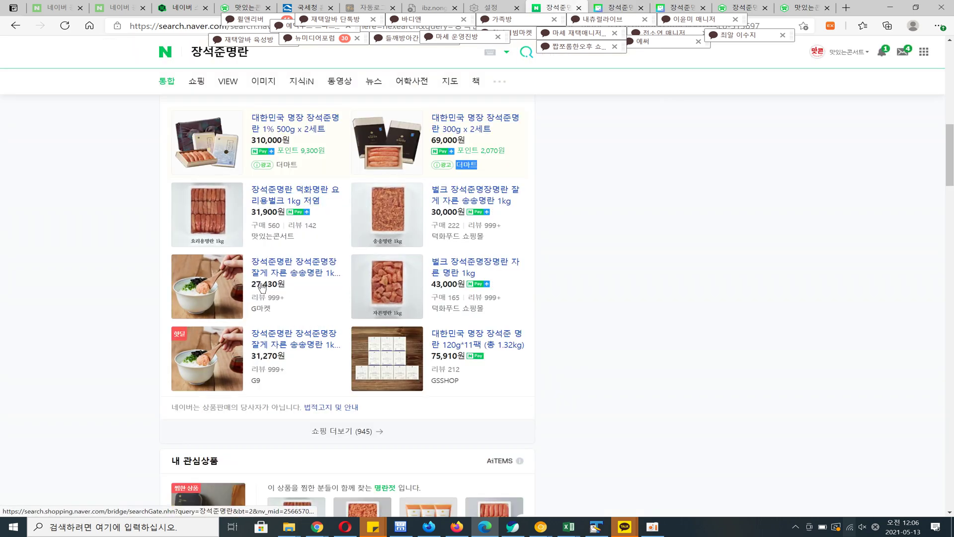
pyautogui.click(629, 10)
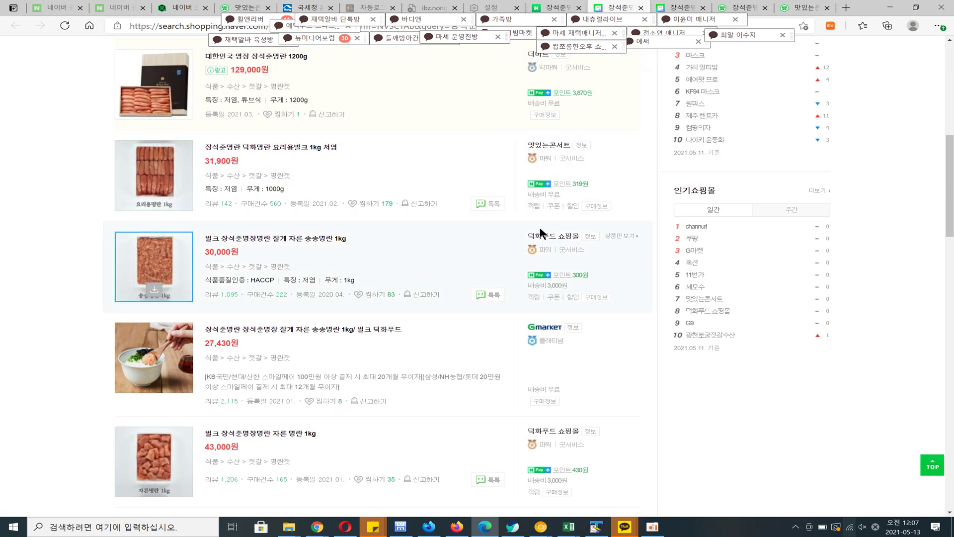
pyautogui.scroll(-7, 540, 228)
pyautogui.scroll(7, 537, 226)
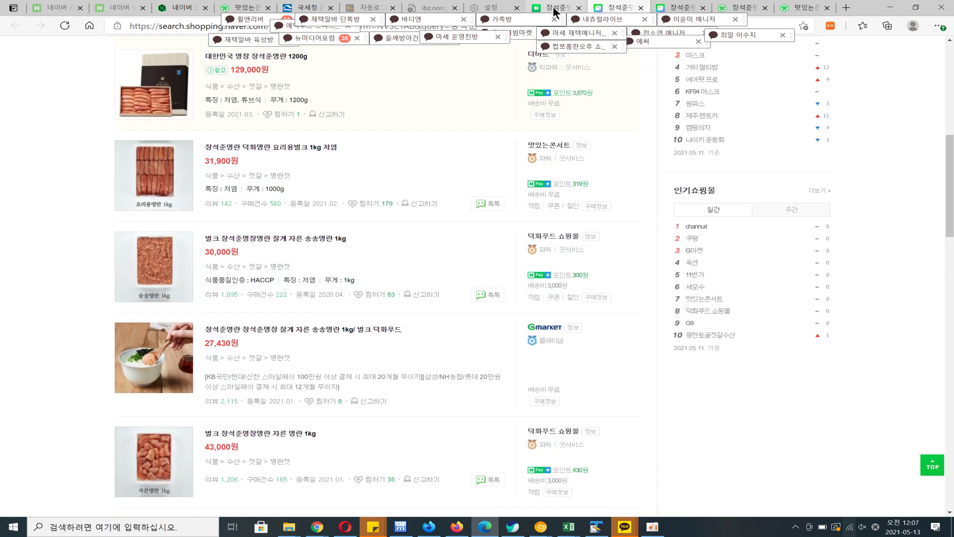
# Go back to the integrated search results and review the 맛있는콘서트 and 덕화푸드 쇼핑몰 listings under 네이버쇼핑.
pyautogui.click(553, 10)
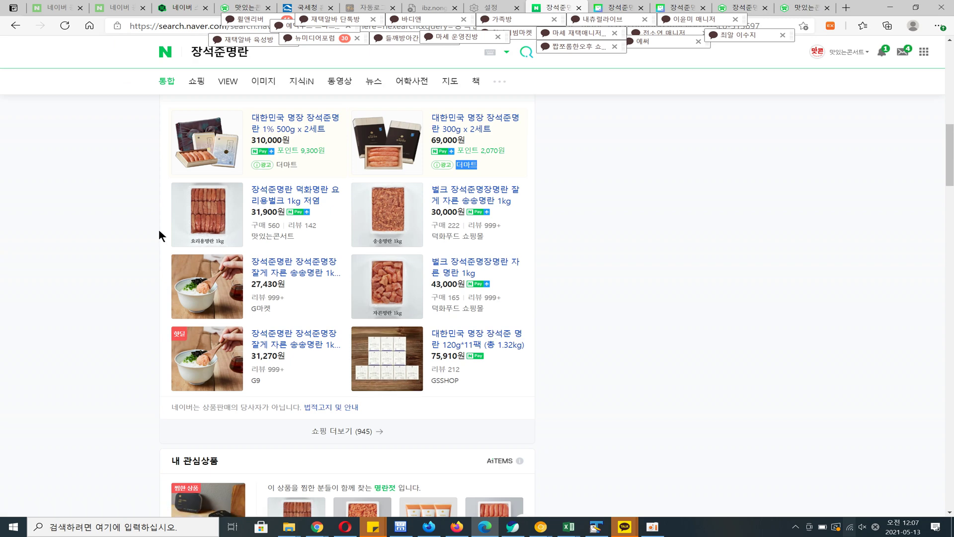
pyautogui.scroll(1, 946, 161)
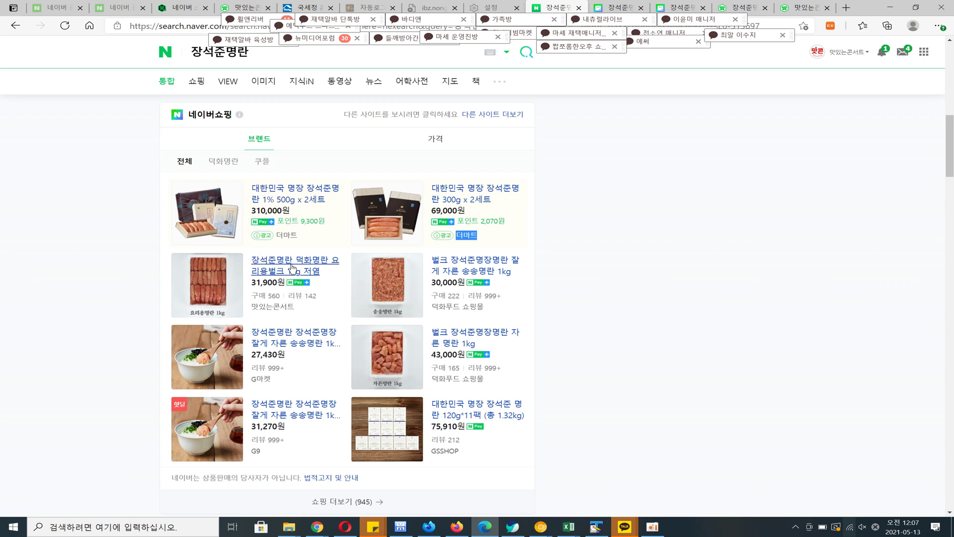
pyautogui.moveTo(487, 289)
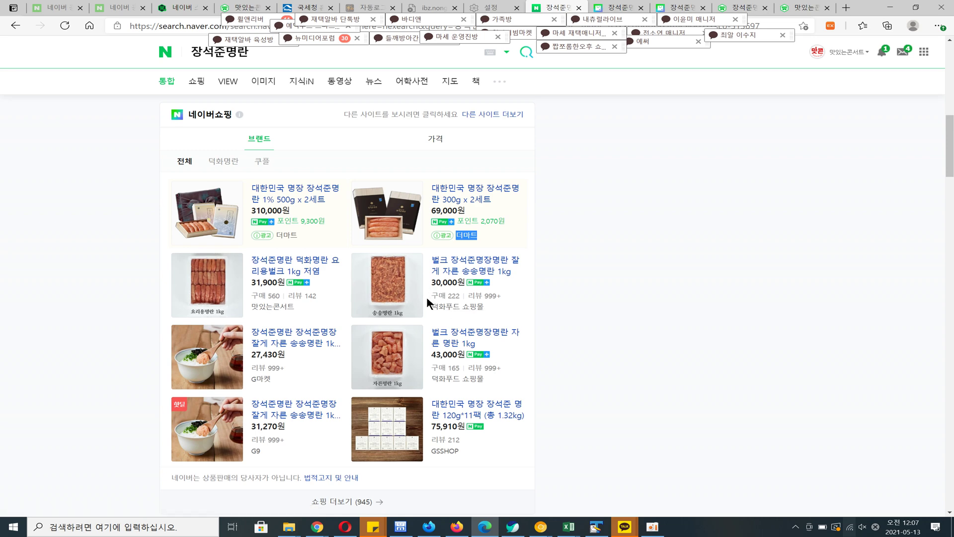
# Return to the real-time report and inspect the 네이버쇼핑-카탈로그(검색) and 네이버쇼핑-통합검색 entries in the marketing channel chart.
pyautogui.click(182, 10)
pyautogui.moveTo(383, 180)
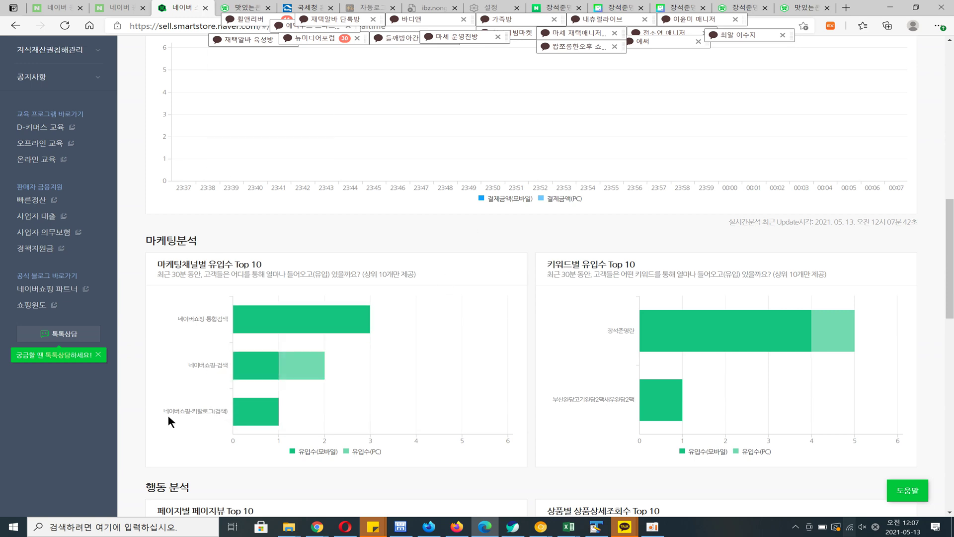
pyautogui.moveTo(249, 394)
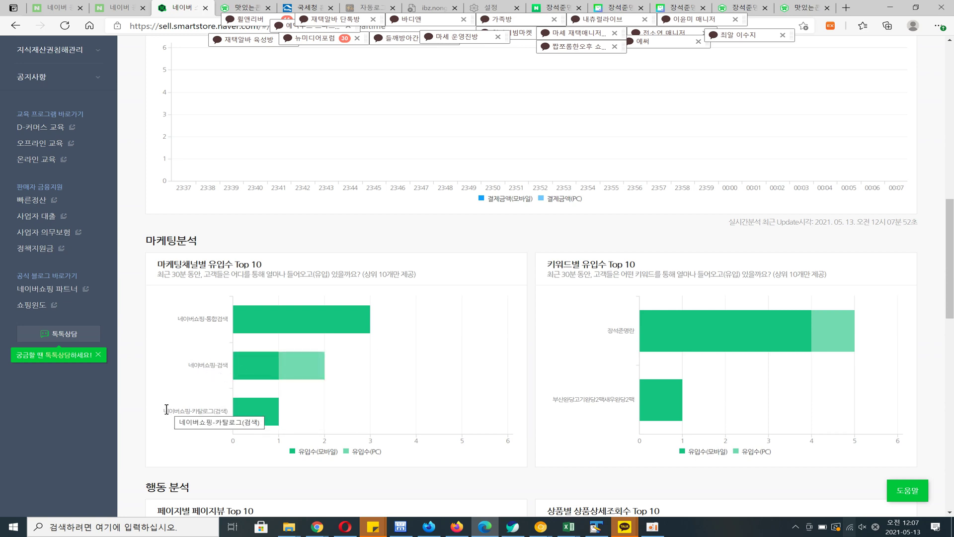
pyautogui.moveTo(168, 411); pyautogui.dragTo(217, 411)
pyautogui.moveTo(300, 312)
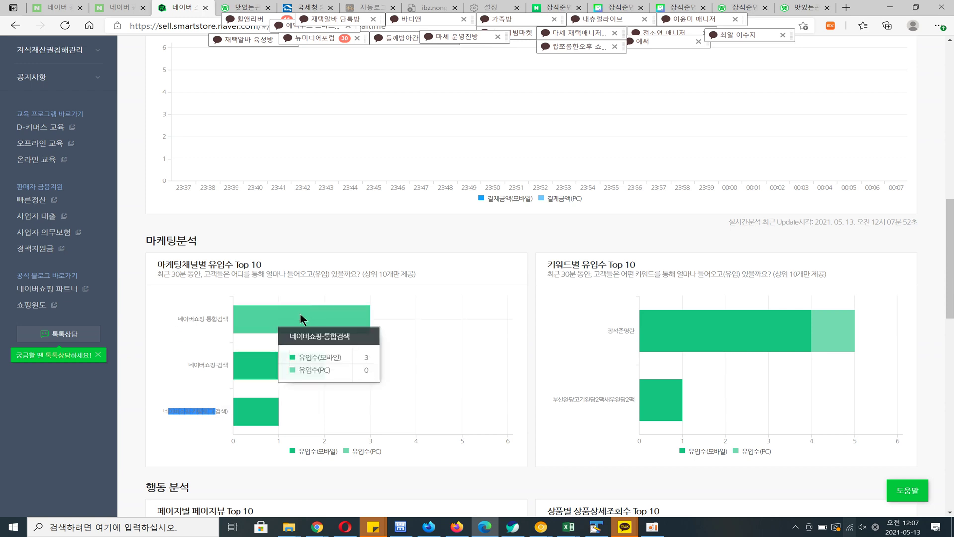
pyautogui.click(317, 236)
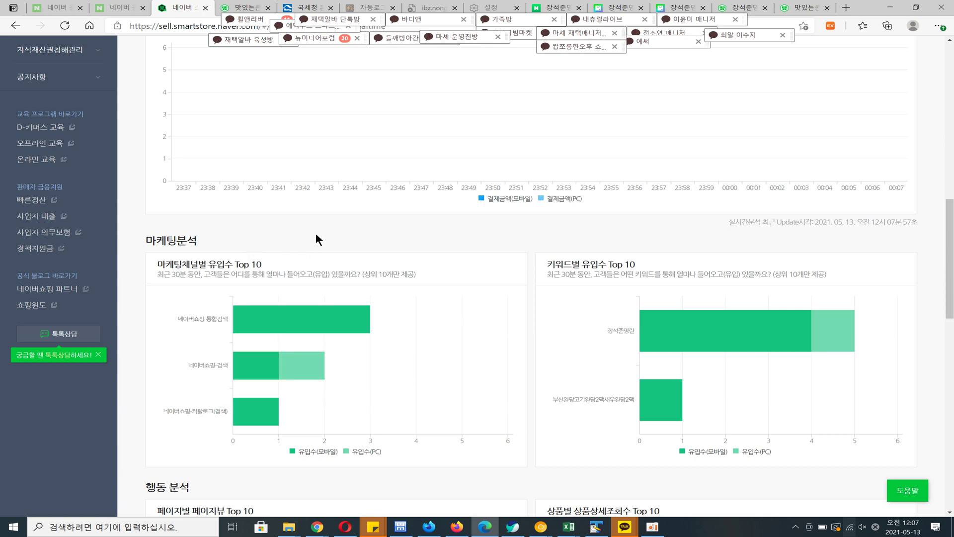
# Review the real-time report's summary cards and compare the 통합검색, 검색 and 카탈로그(검색) channel labels in 마케팅채널별 유입수 Top 10.
pyautogui.scroll(15, 315, 233)
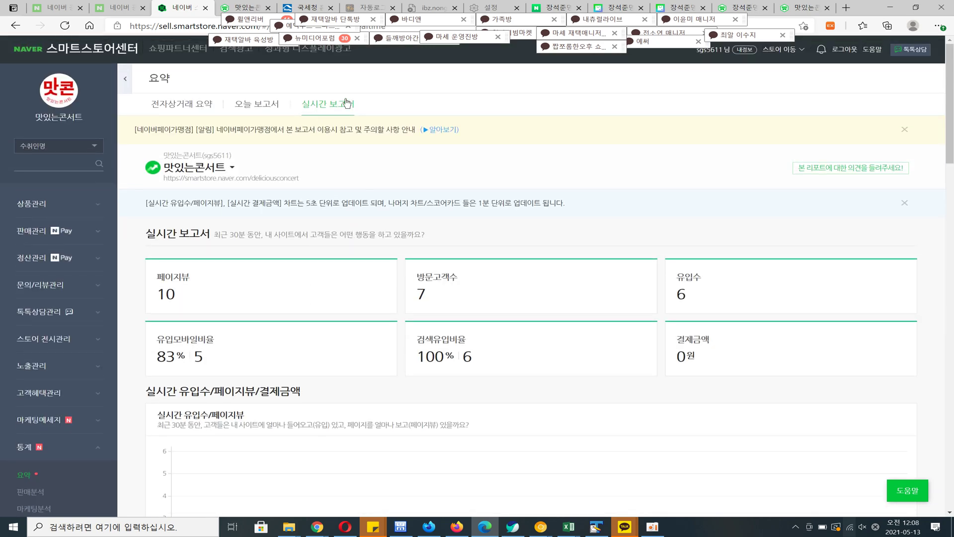
pyautogui.scroll(-15, 351, 270)
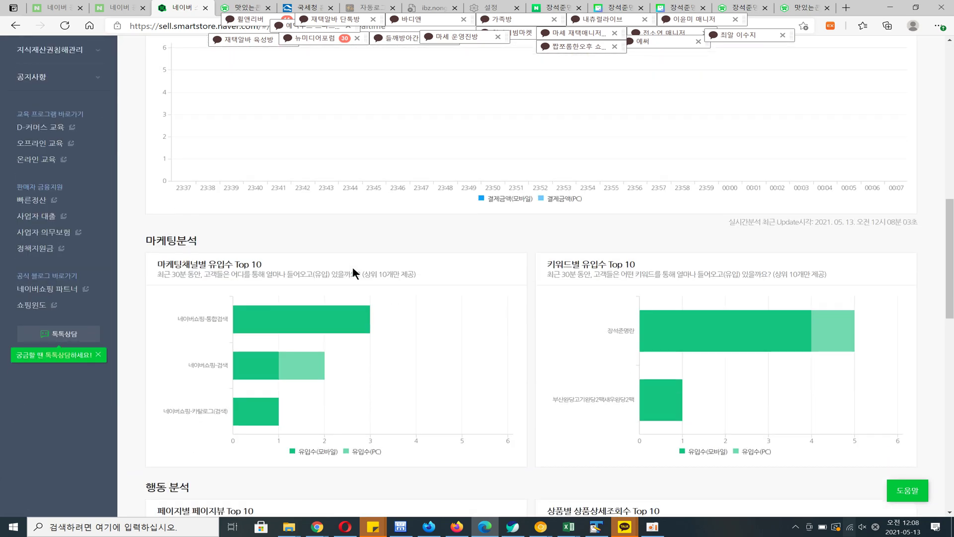
pyautogui.moveTo(345, 306)
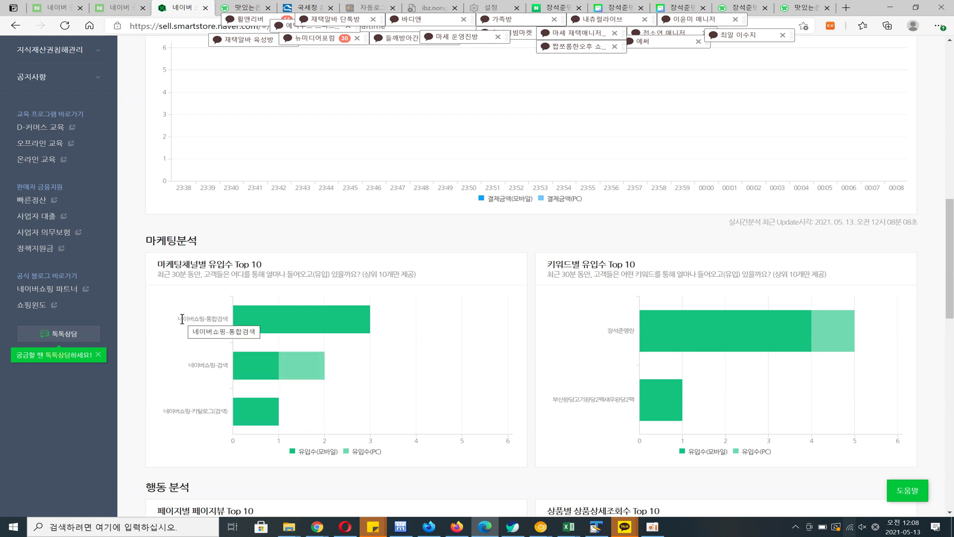
pyautogui.moveTo(182, 318); pyautogui.dragTo(229, 319)
pyautogui.click(193, 366)
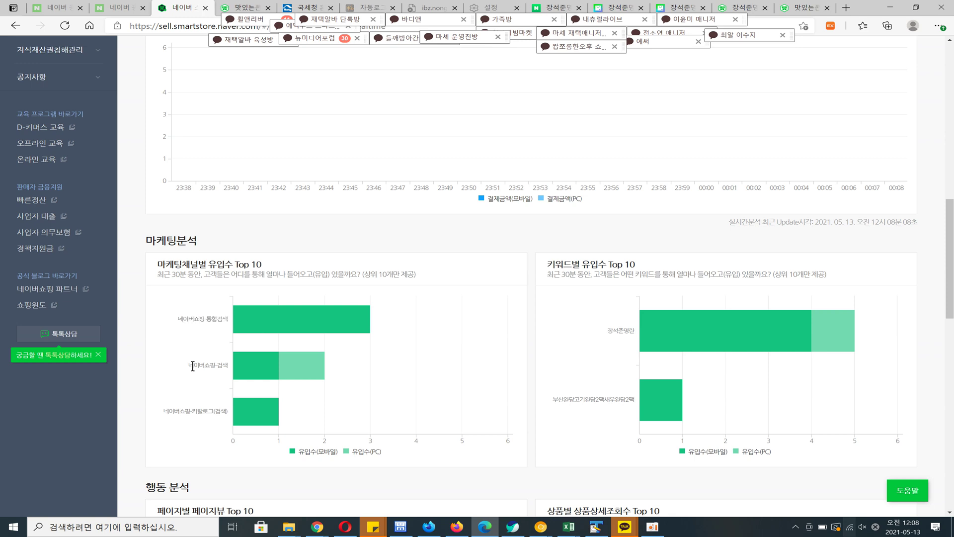
pyautogui.moveTo(192, 365); pyautogui.dragTo(212, 366)
pyautogui.click(227, 367)
pyautogui.click(196, 364)
pyautogui.moveTo(164, 409); pyautogui.dragTo(192, 413)
pyautogui.click(227, 365)
# Examine the 장석준명란 entry in the 키워드별 유입수 Top 10 chart and bring up the 행동 분석 charts.
pyautogui.moveTo(552, 264); pyautogui.dragTo(613, 264)
pyautogui.click(665, 268)
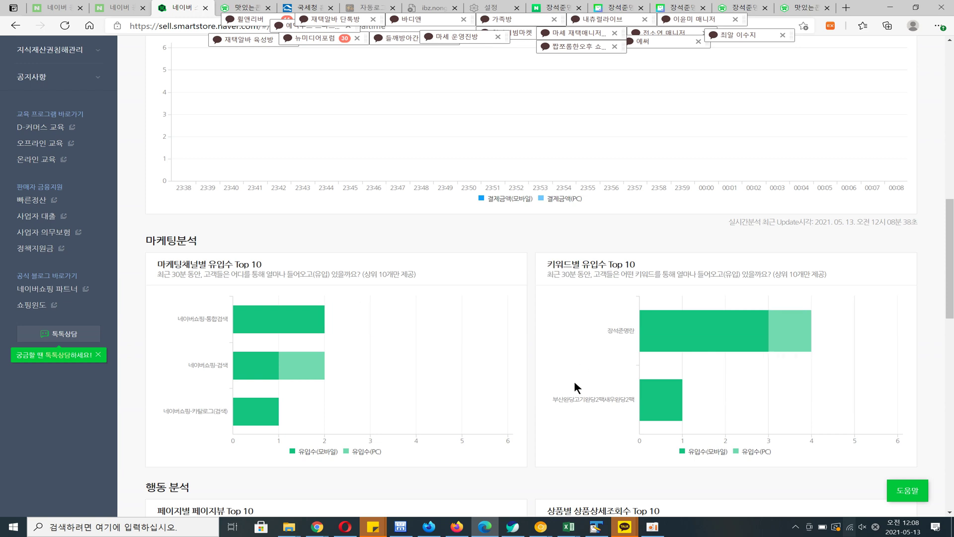
pyautogui.doubleClick(604, 330)
pyautogui.click(654, 260)
pyautogui.moveTo(708, 351)
pyautogui.scroll(-8, 742, 378)
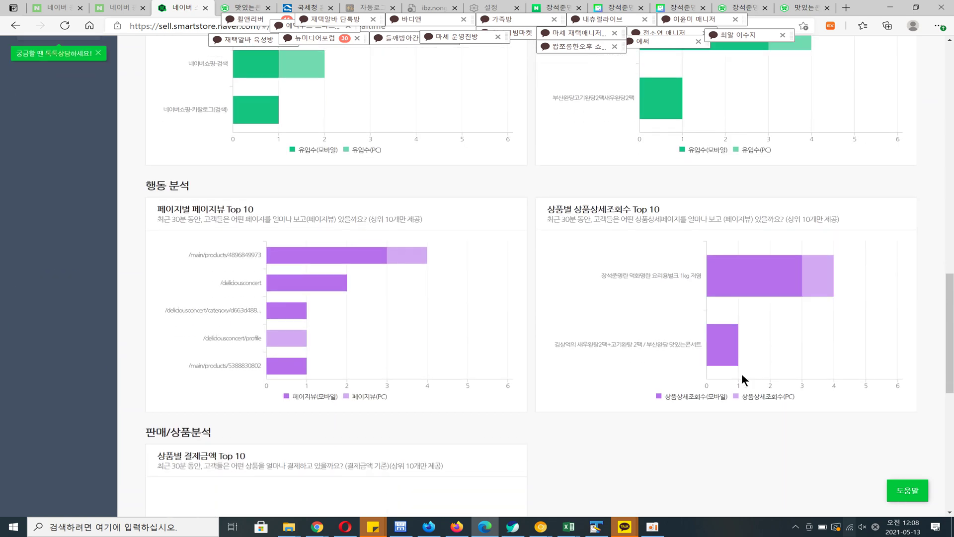
# Go back to 키워드별 유입수 Top 10 and compare the 부산완당고기완당2팩새우완당2팩 and 장석준명란 keyword entries.
pyautogui.scroll(8, 742, 374)
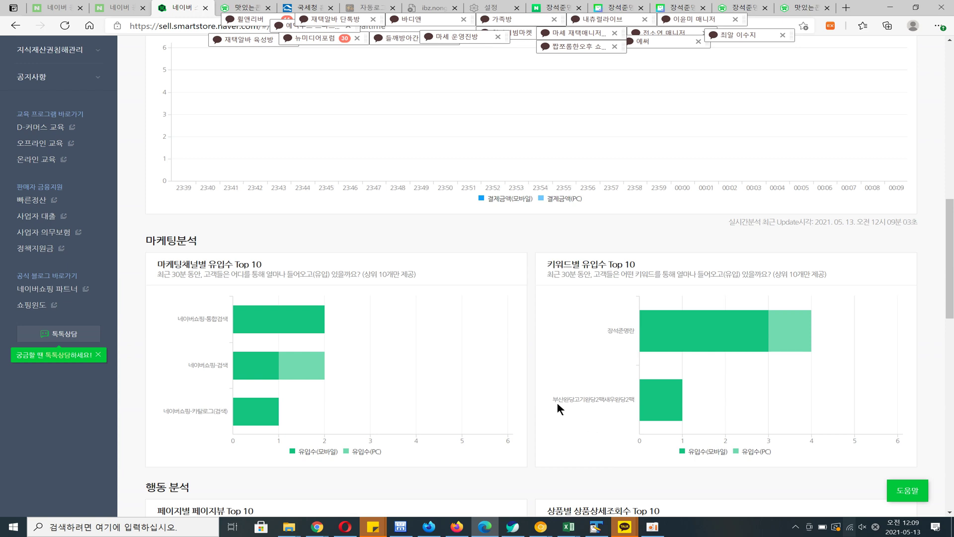
pyautogui.moveTo(552, 401); pyautogui.dragTo(635, 401)
pyautogui.moveTo(608, 332); pyautogui.dragTo(633, 332)
pyautogui.click(636, 333)
# Examine the 행동 분석 charts for page views and product detail views, and check 상품별 결제금액 Top 10 under 판매/상품분석.
pyautogui.scroll(-6, 637, 338)
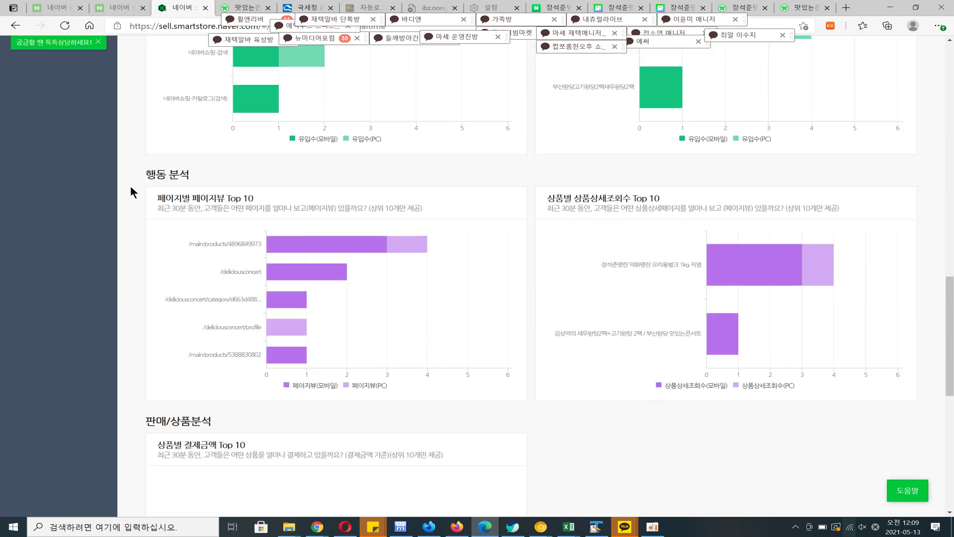
pyautogui.moveTo(156, 174); pyautogui.dragTo(179, 174)
pyautogui.click(234, 172)
pyautogui.moveTo(286, 241)
pyautogui.moveTo(781, 249)
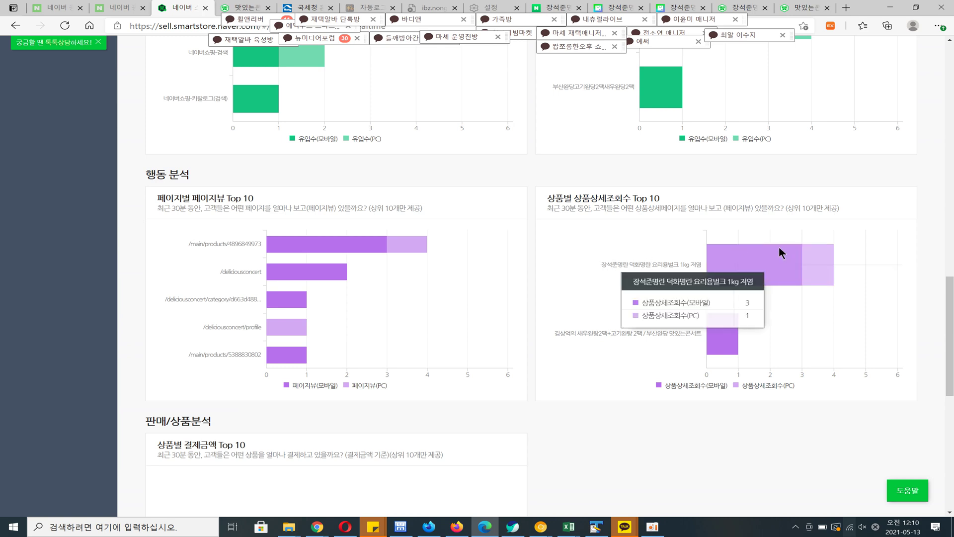
pyautogui.moveTo(747, 310)
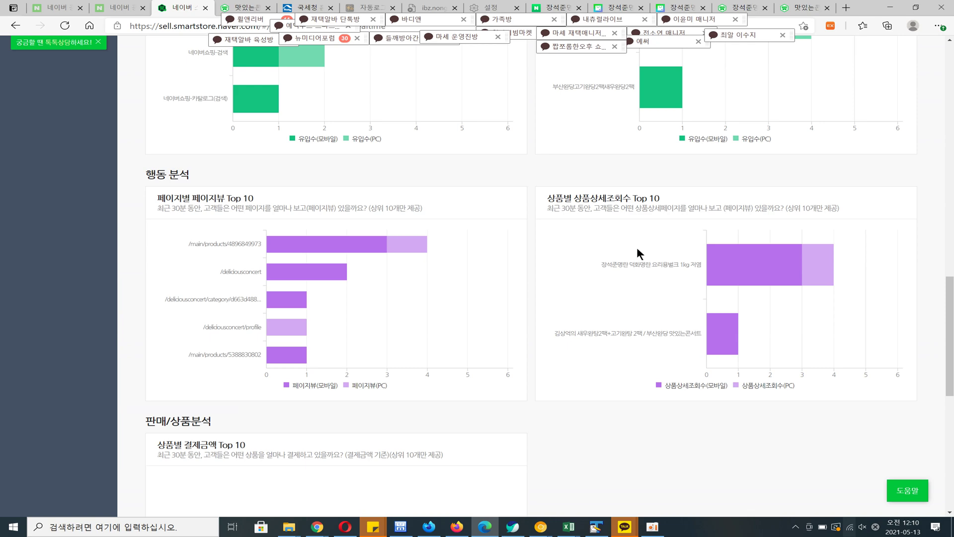
pyautogui.scroll(-6, 636, 253)
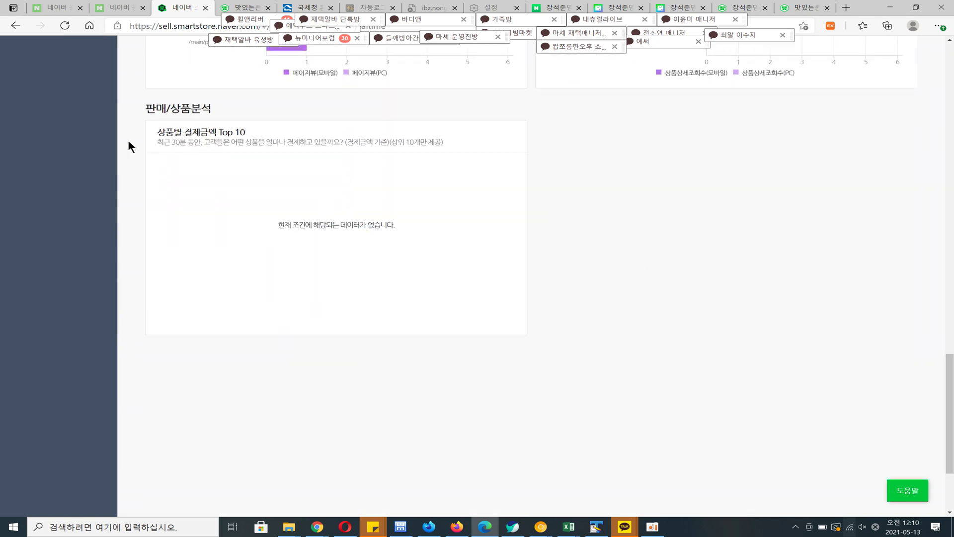
# Open the 전자상거래 요약 report and review its summary cards and the 일별 결제금액 chart under 판매성과.
pyautogui.scroll(15, 290, 254)
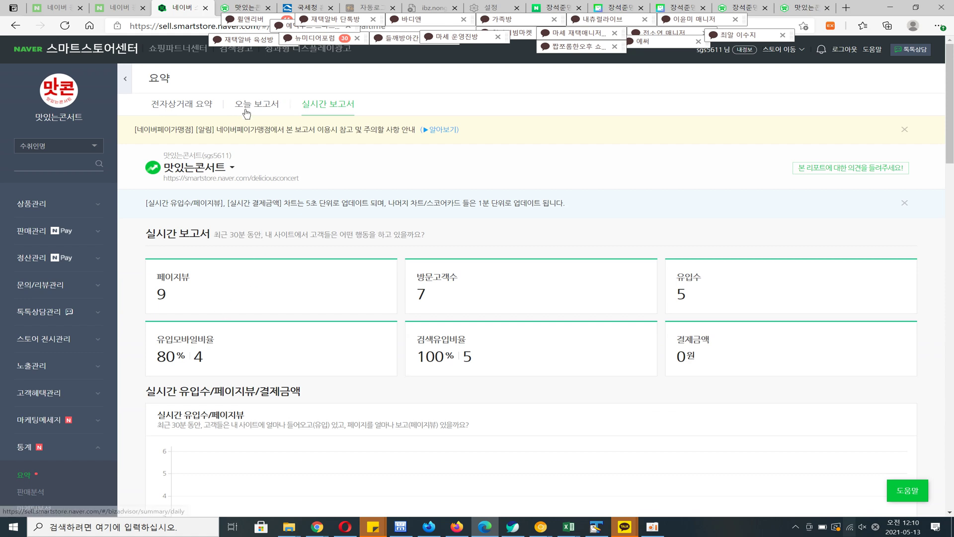
pyautogui.click(196, 112)
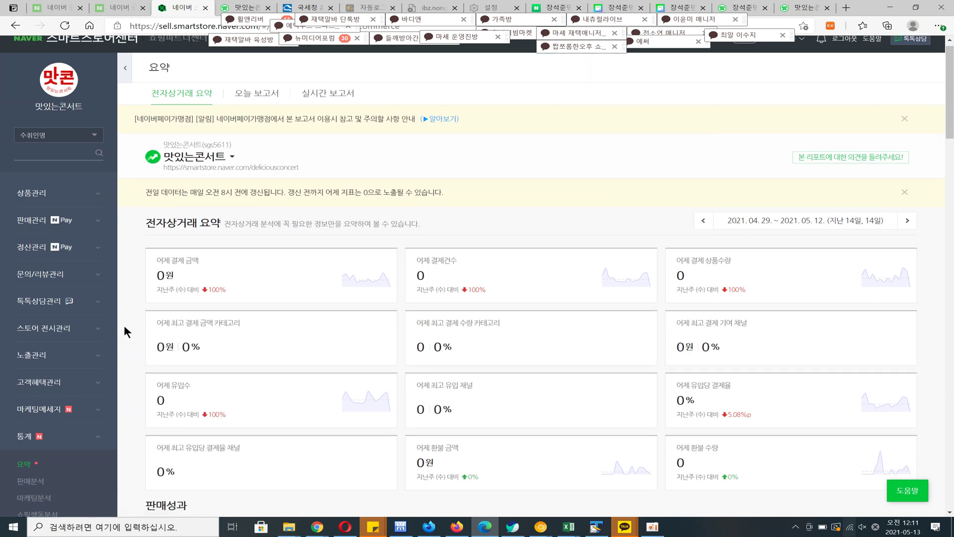
pyautogui.scroll(-6, 124, 324)
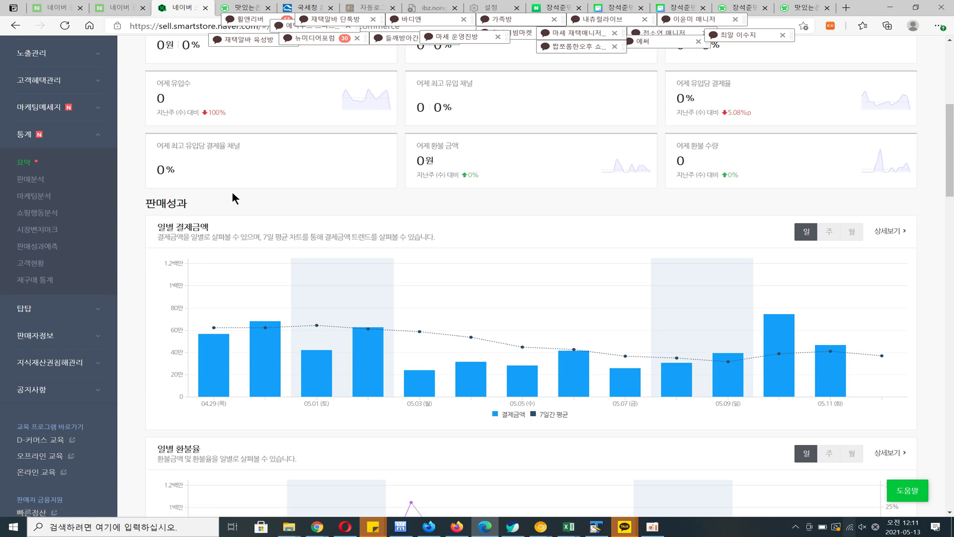
pyautogui.scroll(6, 235, 204)
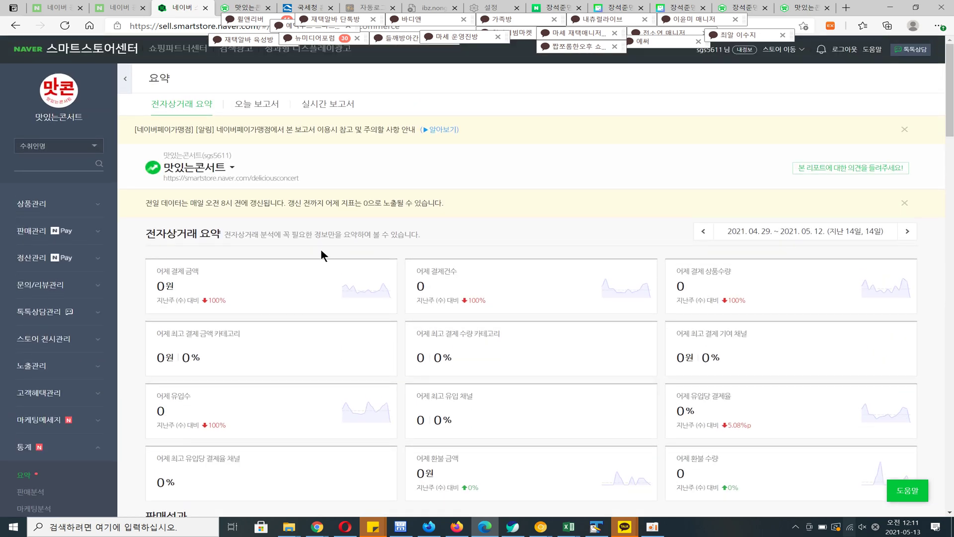
pyautogui.scroll(-6, 321, 248)
pyautogui.scroll(6, 288, 233)
pyautogui.scroll(-6, 99, 298)
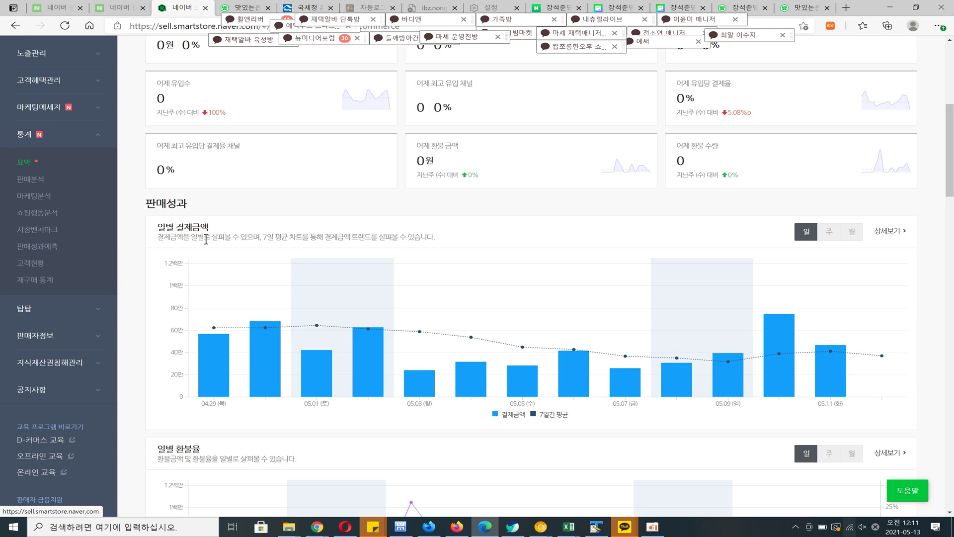
pyautogui.scroll(6, 208, 260)
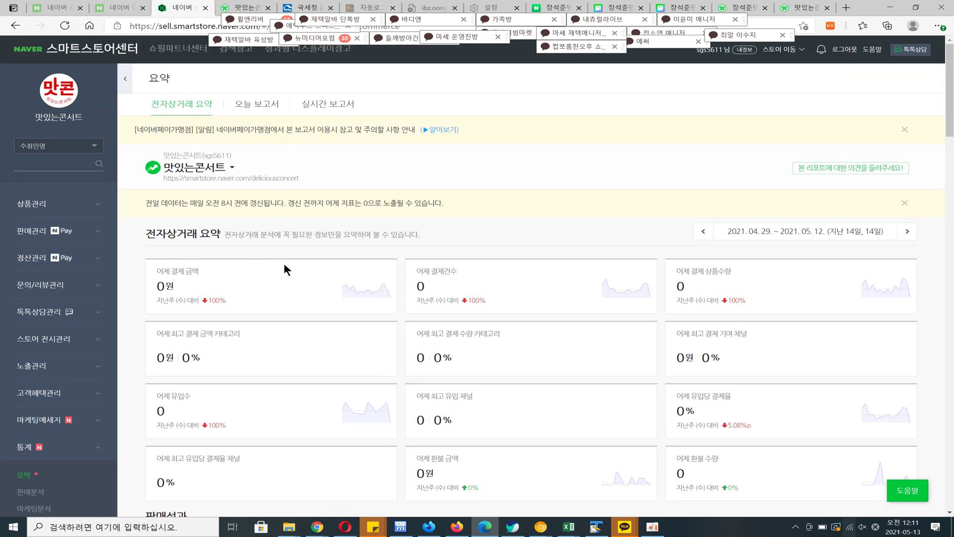
pyautogui.scroll(-5, 284, 263)
pyautogui.scroll(5, 222, 249)
pyautogui.scroll(-1, 118, 264)
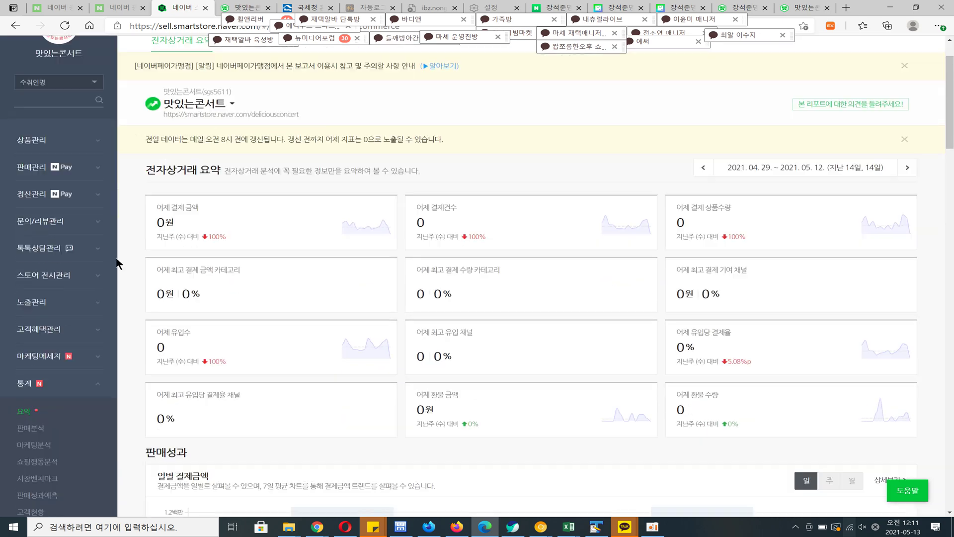
pyautogui.scroll(-5, 118, 264)
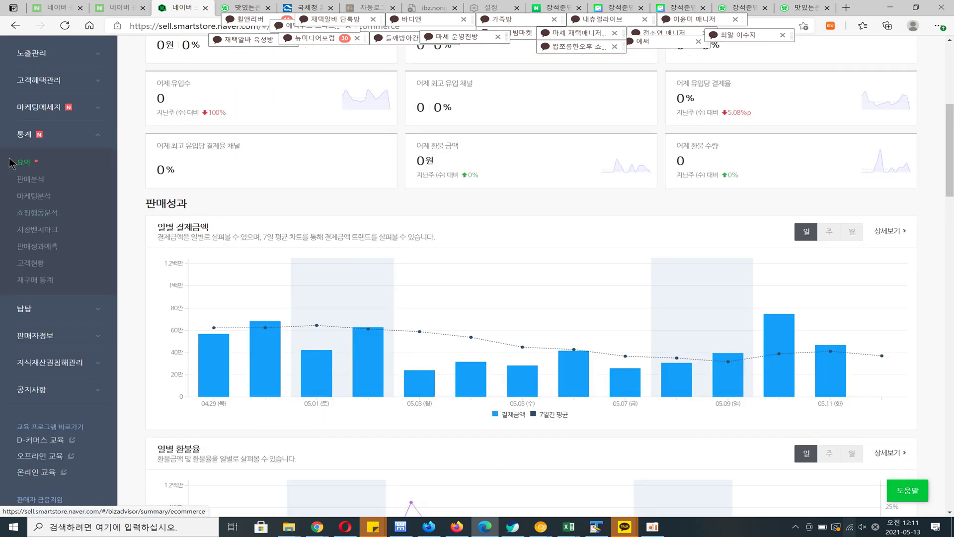
# Collapse and re-expand the 통계 section, and look over its report list alongside the 전자상거래 요약 page.
pyautogui.click(33, 135)
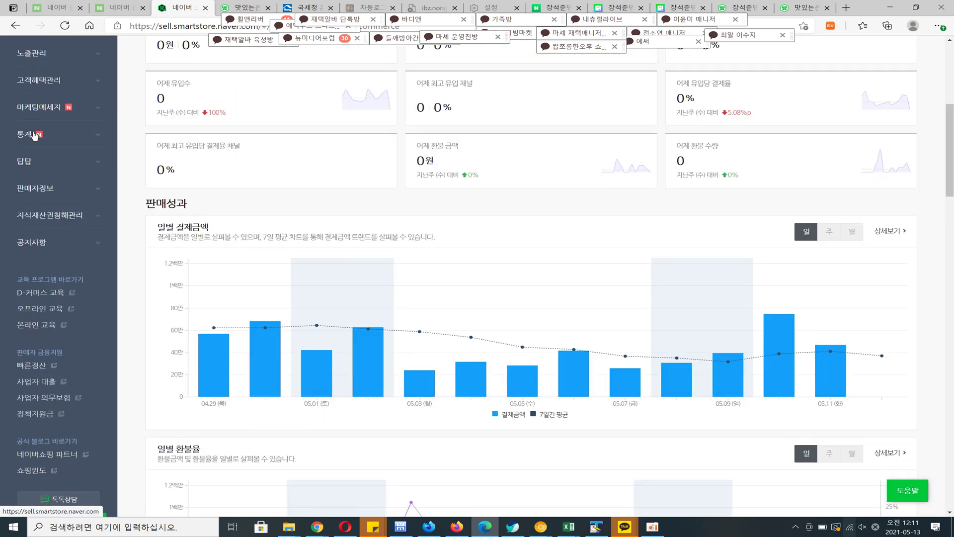
pyautogui.click(33, 134)
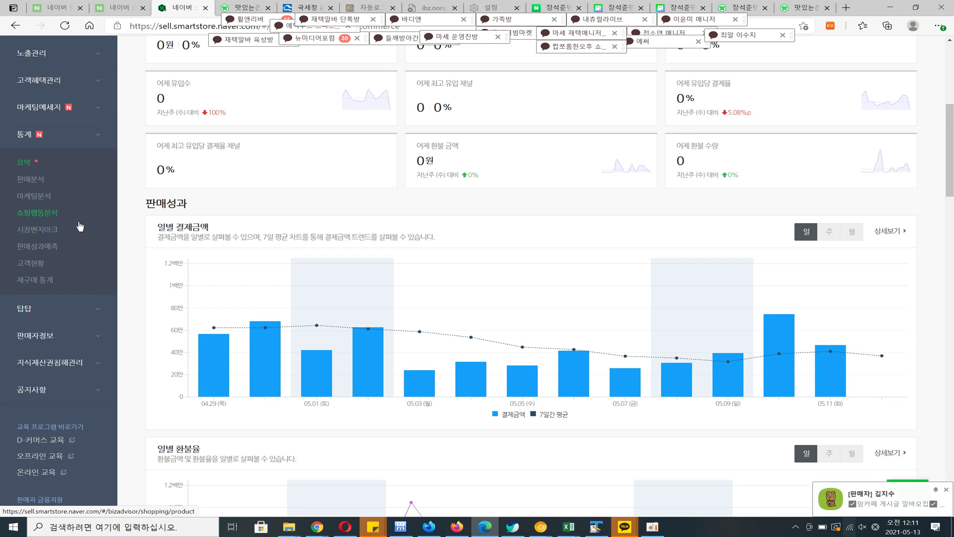
pyautogui.scroll(6, 291, 252)
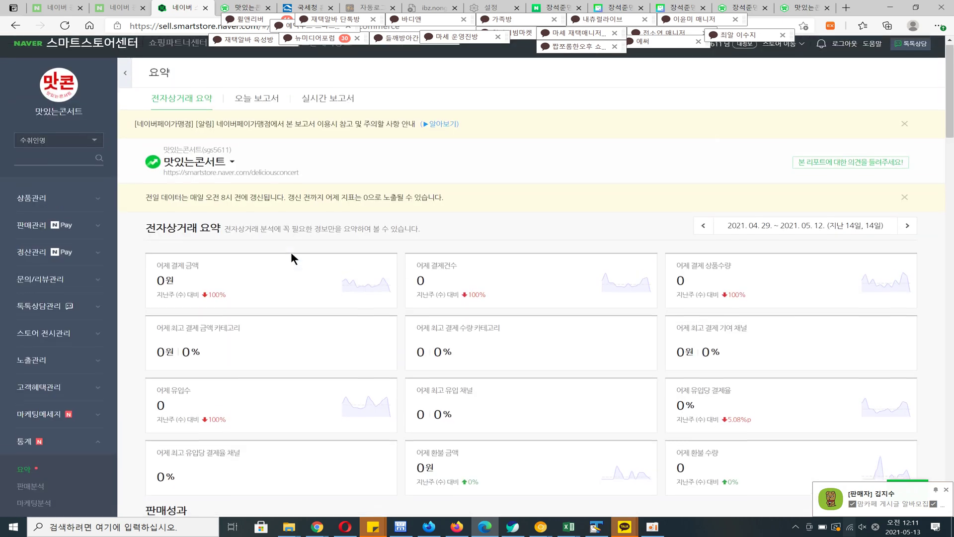
pyautogui.scroll(-6, 290, 252)
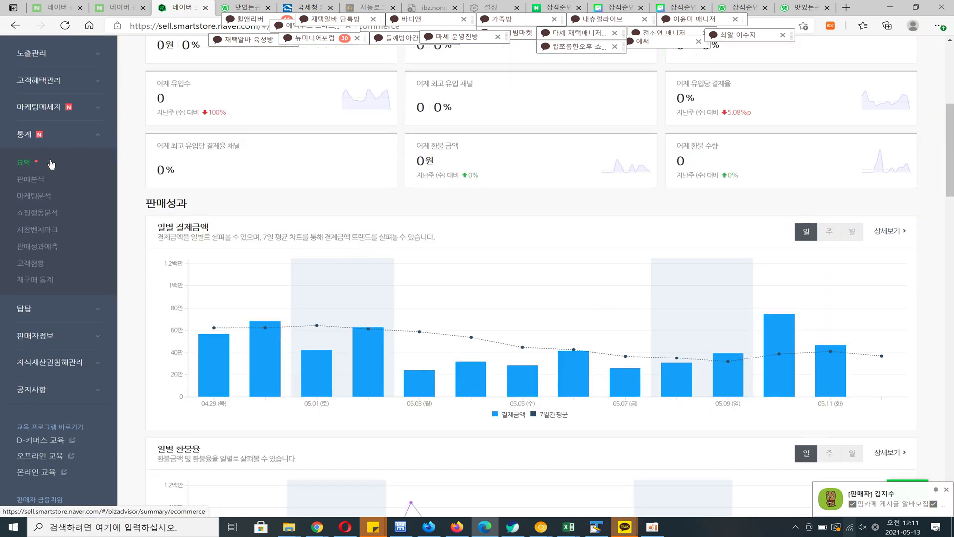
pyautogui.scroll(6, 492, 191)
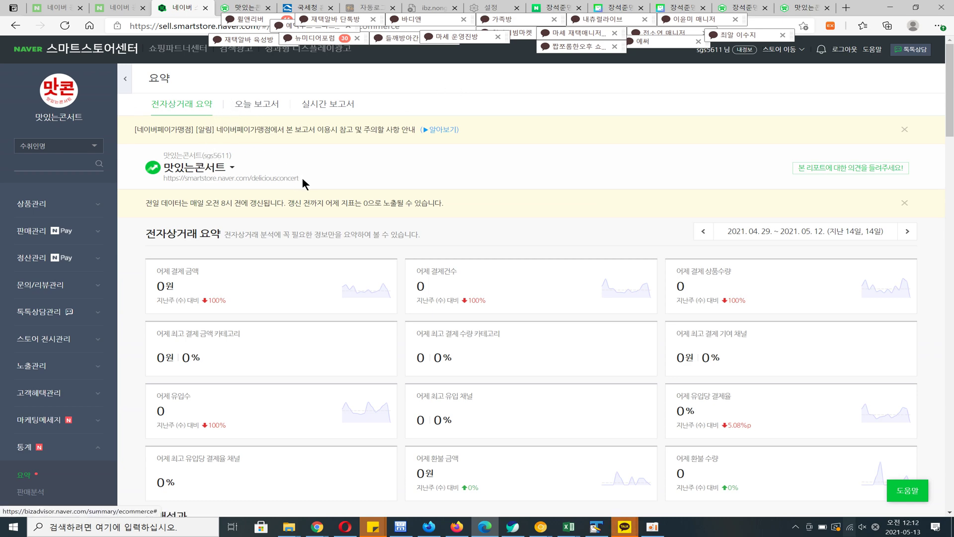
pyautogui.scroll(-6, 221, 238)
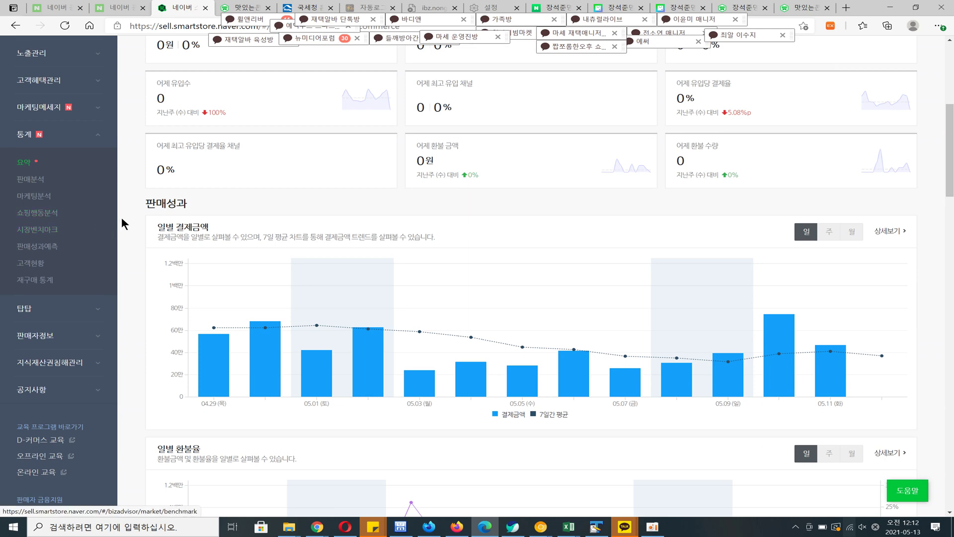
pyautogui.scroll(6, 288, 207)
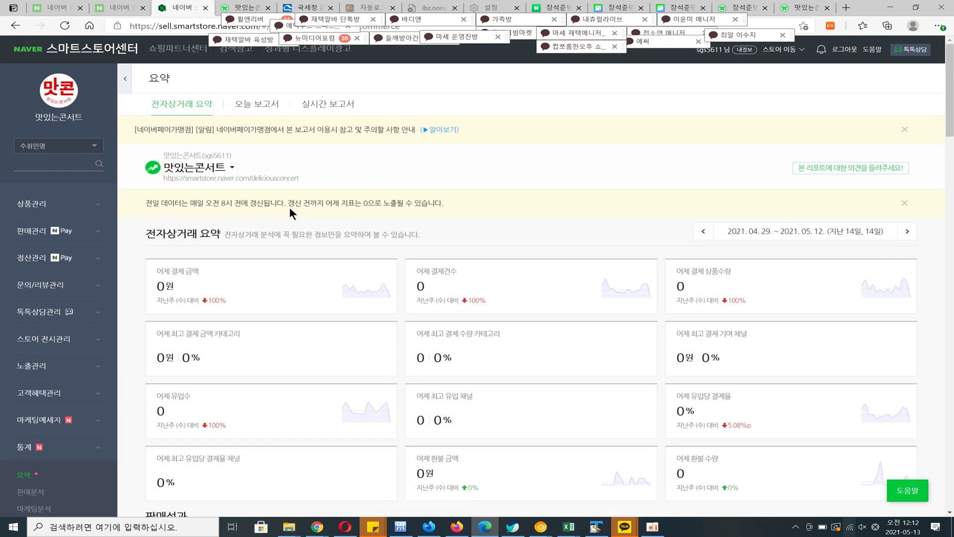
# Open the 판매분석 report from the 통계 section.
pyautogui.scroll(-6, 119, 258)
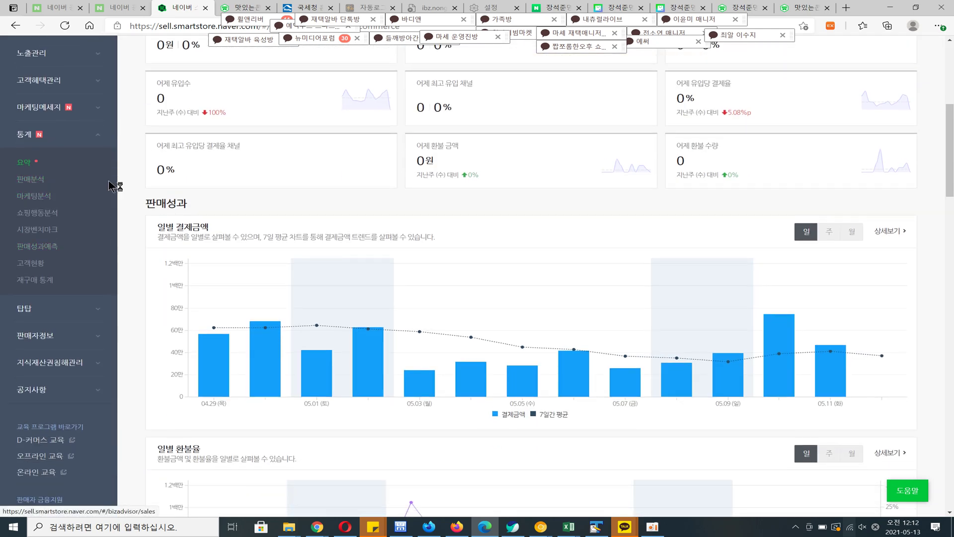
pyautogui.scroll(6, 255, 154)
pyautogui.scroll(-2, 12, 207)
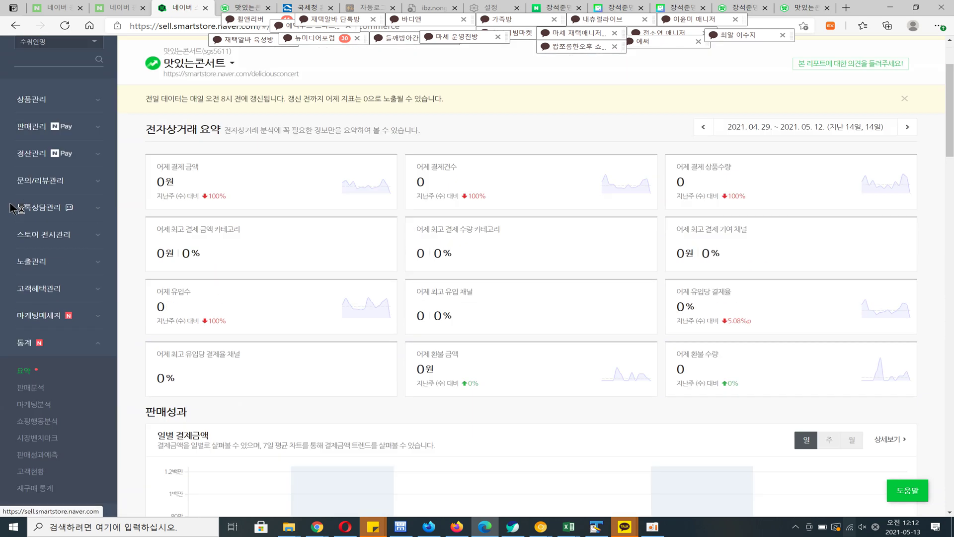
pyautogui.scroll(-4, 13, 208)
pyautogui.scroll(6, 272, 145)
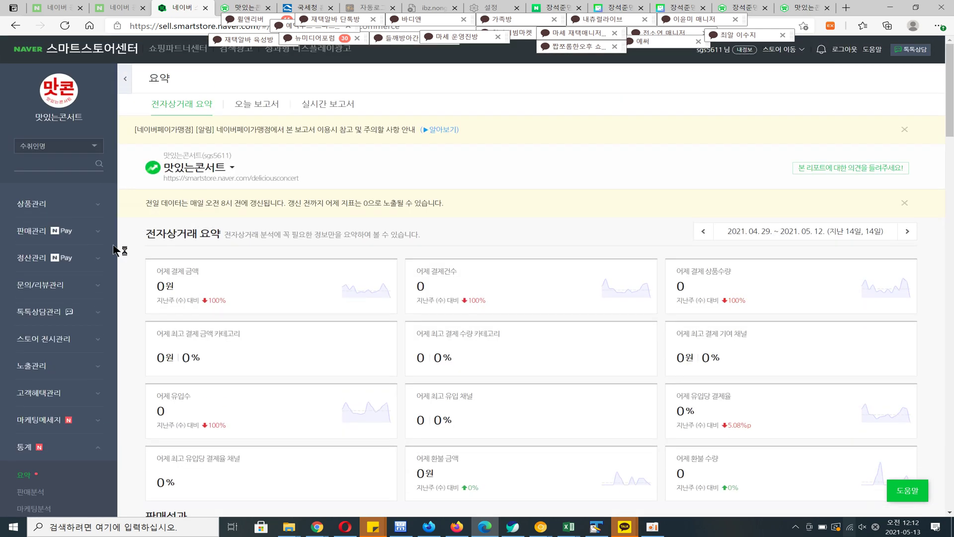
pyautogui.scroll(-6, 114, 250)
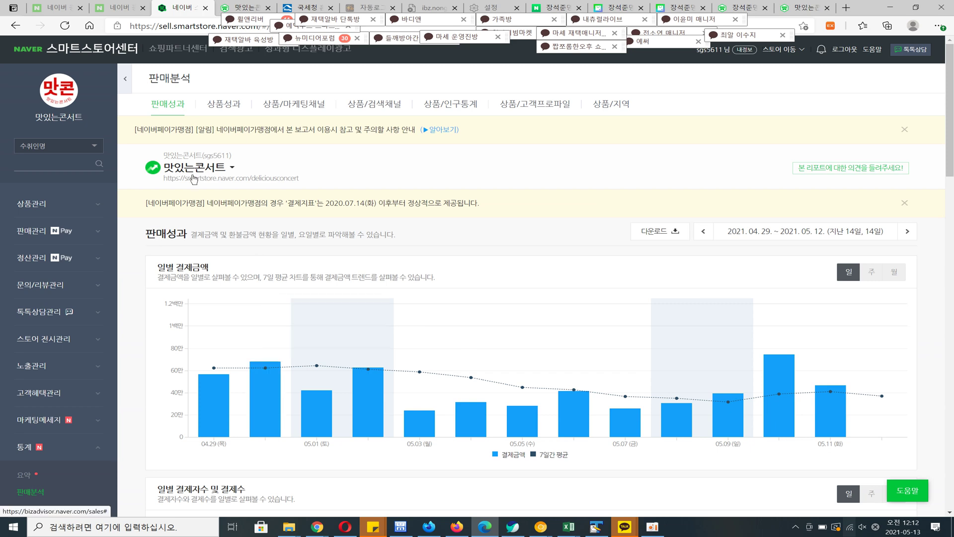
# Review the 판매성과 description and date range, and check the weekly and daily views of 일별 결제금액, ending on daily.
pyautogui.moveTo(145, 235); pyautogui.dragTo(366, 235)
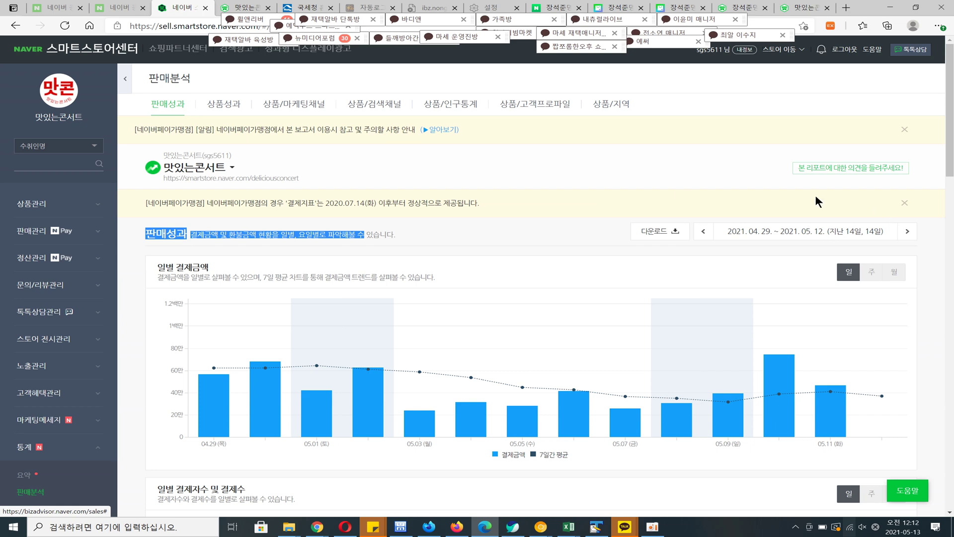
pyautogui.click(233, 247)
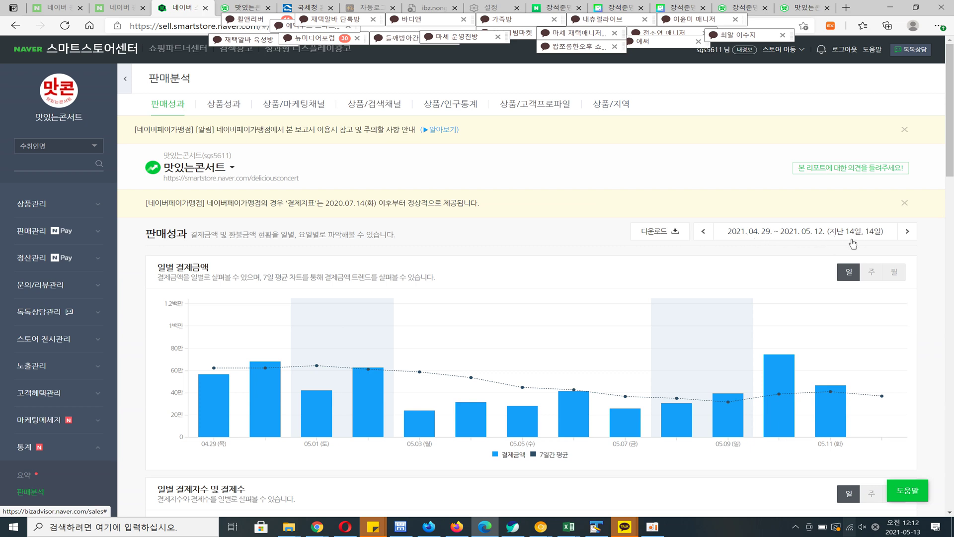
pyautogui.click(872, 277)
pyautogui.click(848, 276)
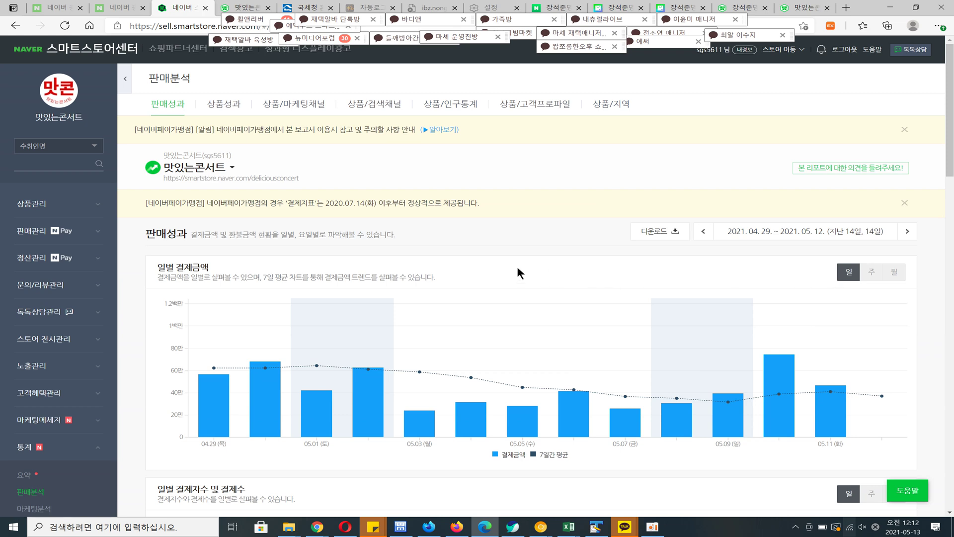
# Inspect the 결제금액 and 7일간 평균 of individual days in the 일별 결제금액 chart, including 04.29, 05.05 and 05.11.
pyautogui.scroll(-1, 348, 259)
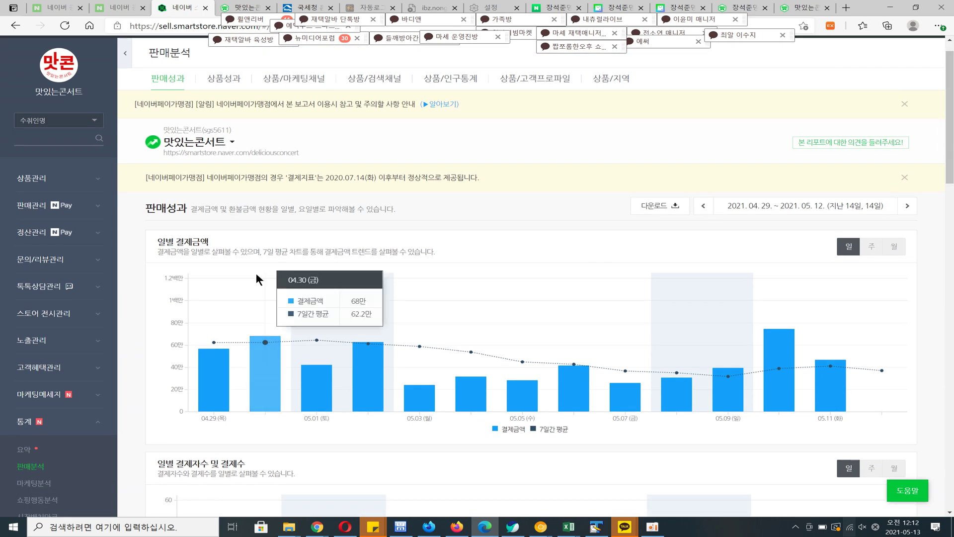
pyautogui.moveTo(156, 242); pyautogui.dragTo(165, 242)
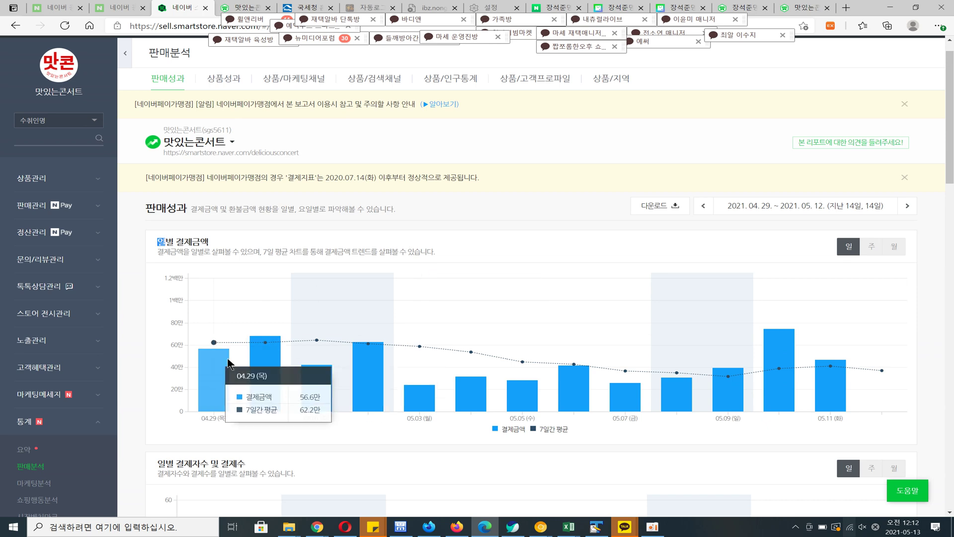
pyautogui.moveTo(326, 342)
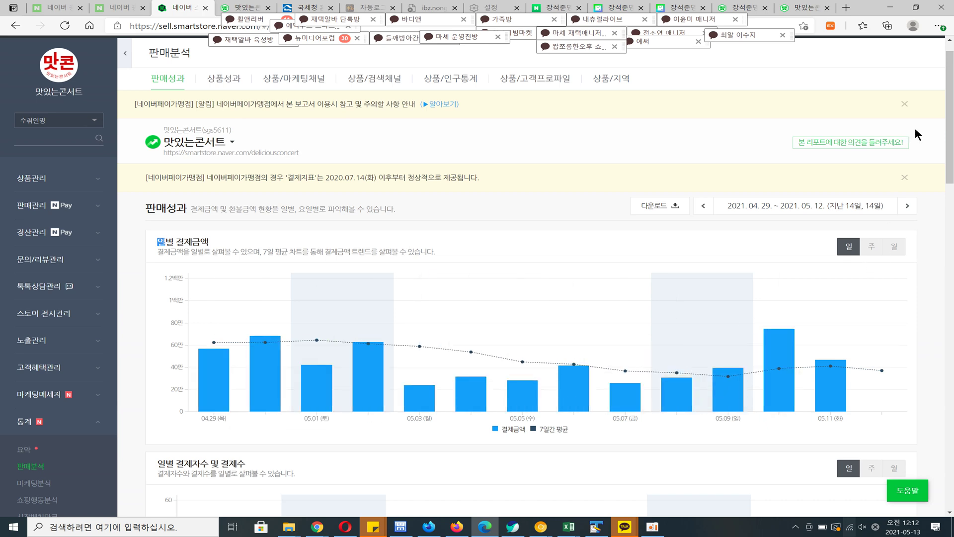
pyautogui.scroll(-3, 952, 149)
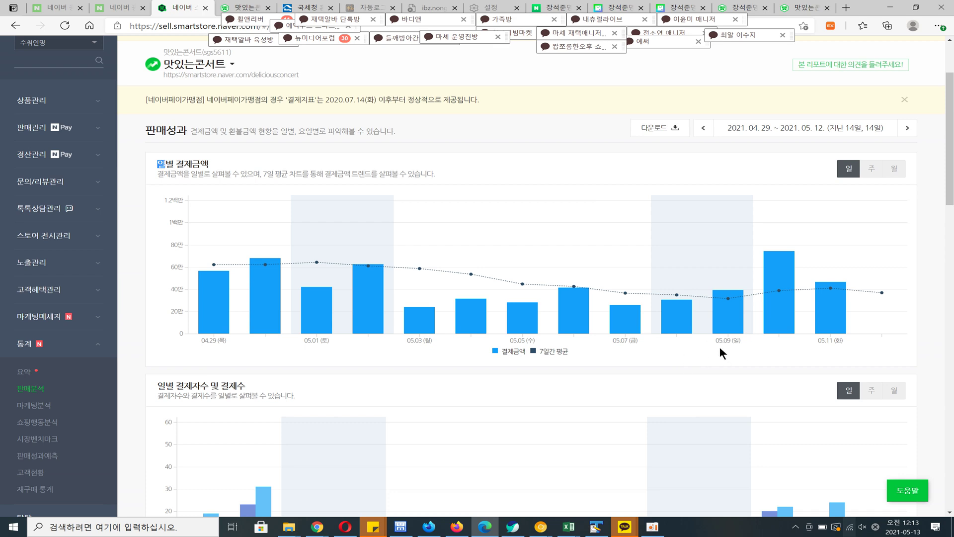
pyautogui.moveTo(777, 257)
pyautogui.scroll(-3, 915, 270)
pyautogui.scroll(3, 915, 269)
pyautogui.moveTo(833, 313)
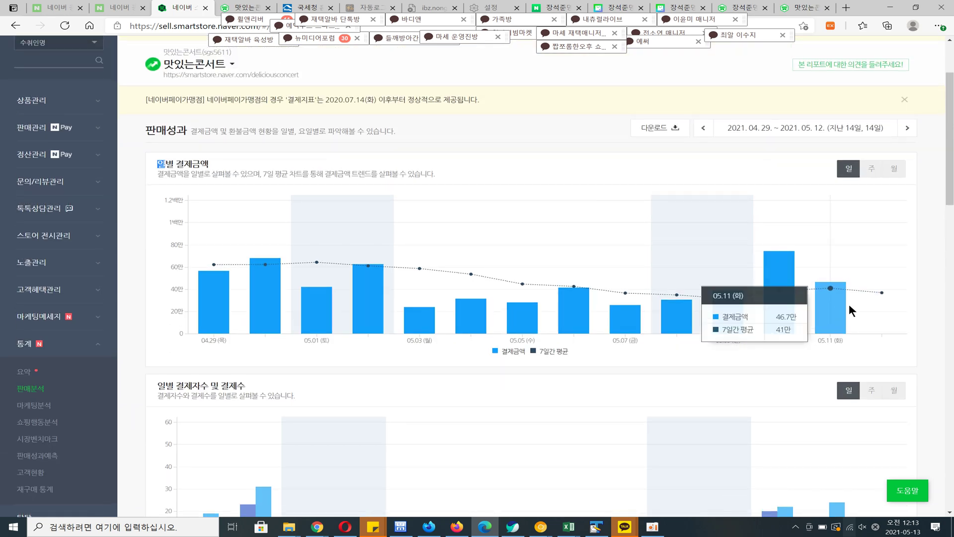
pyautogui.moveTo(476, 327)
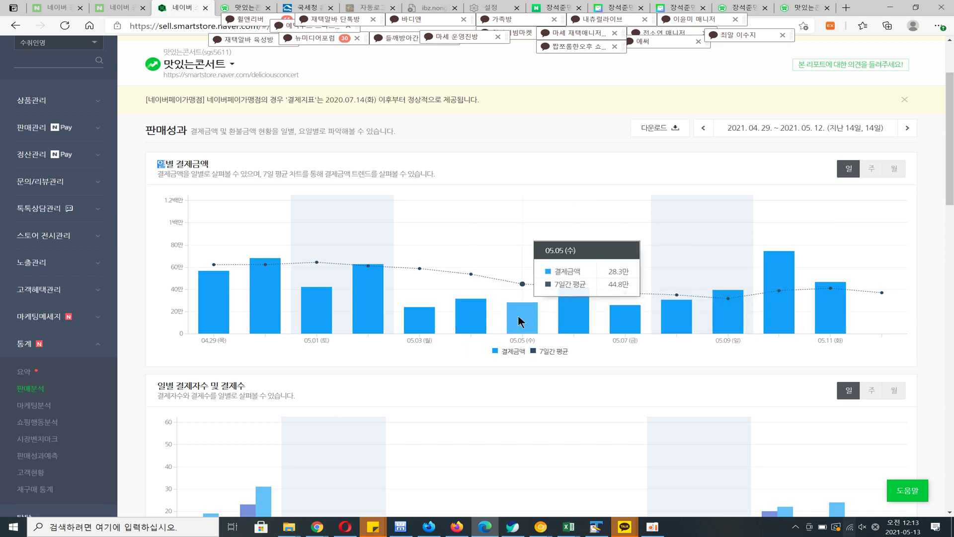
pyautogui.moveTo(711, 285)
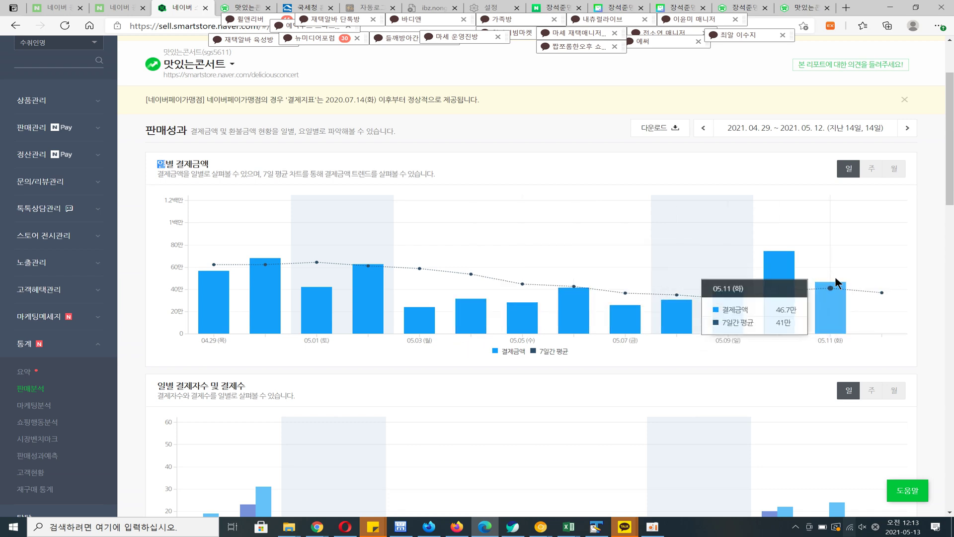
pyautogui.moveTo(858, 273)
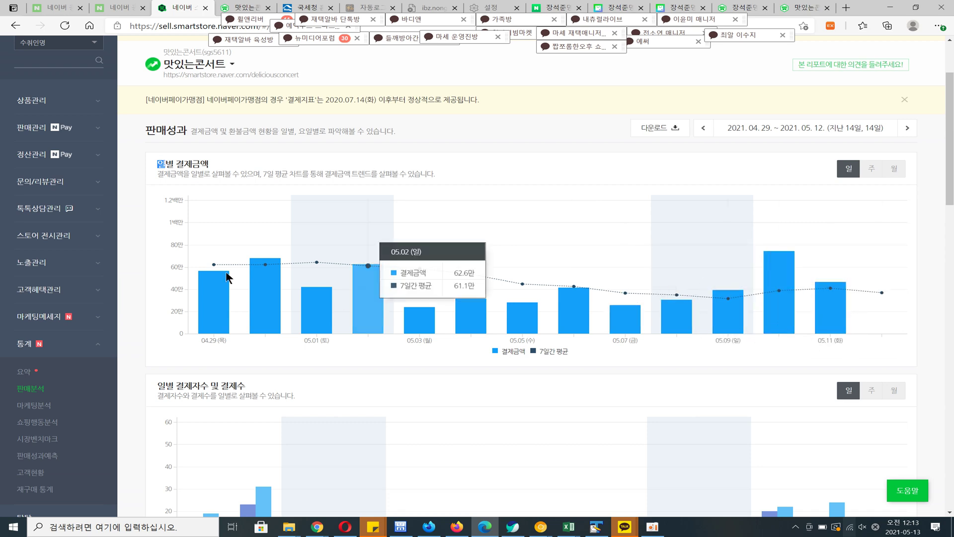
# Compare the 결제금액 and 7일간 평균 of weekend and weekday bars in the 일별 결제금액 chart, including 05.01, 05.02 and 05.07.
pyautogui.moveTo(374, 254)
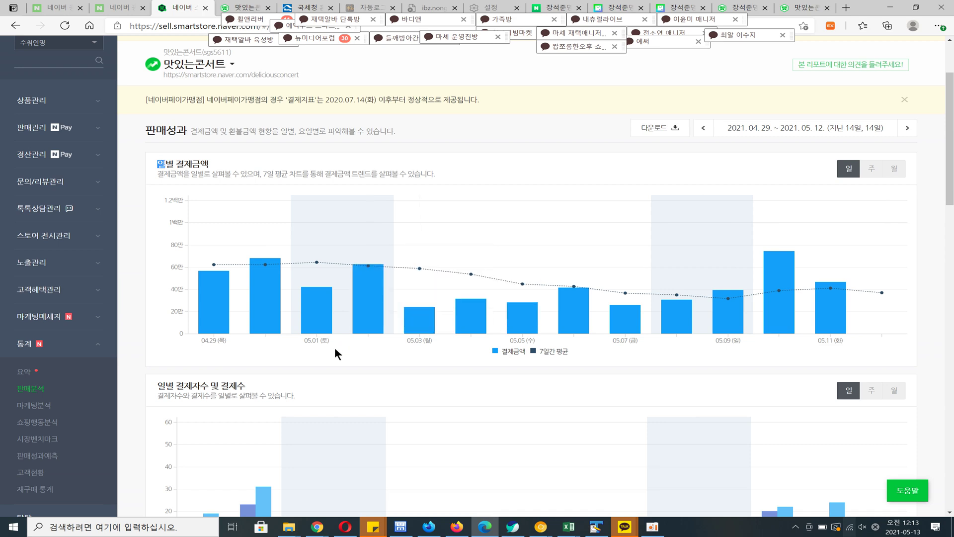
pyautogui.moveTo(359, 282)
pyautogui.moveTo(158, 166); pyautogui.dragTo(236, 160)
pyautogui.click(236, 161)
pyautogui.moveTo(215, 280)
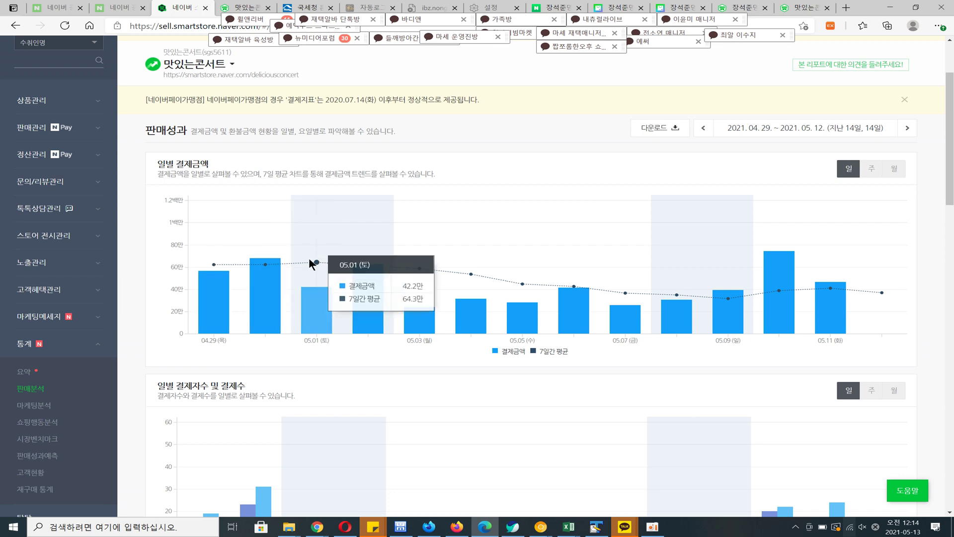
pyautogui.moveTo(682, 326)
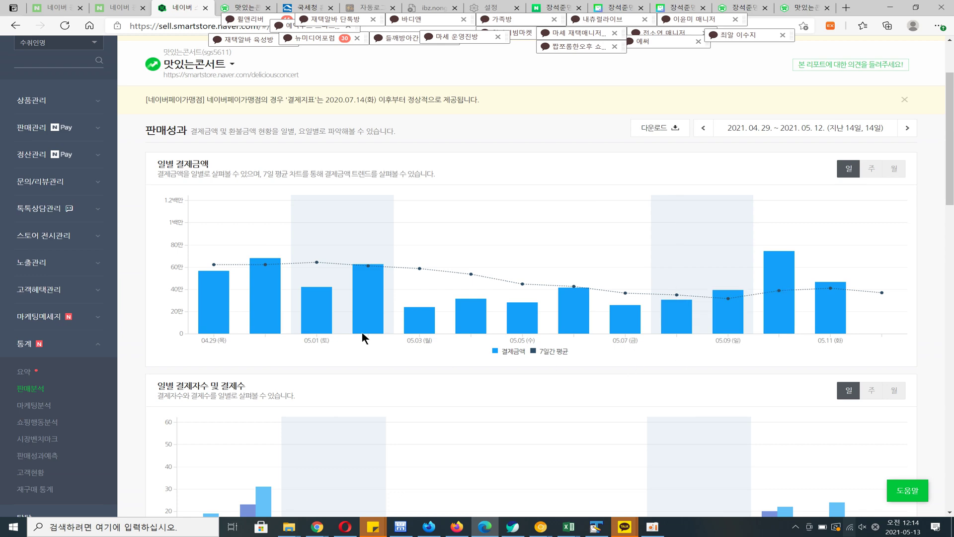
pyautogui.moveTo(613, 318)
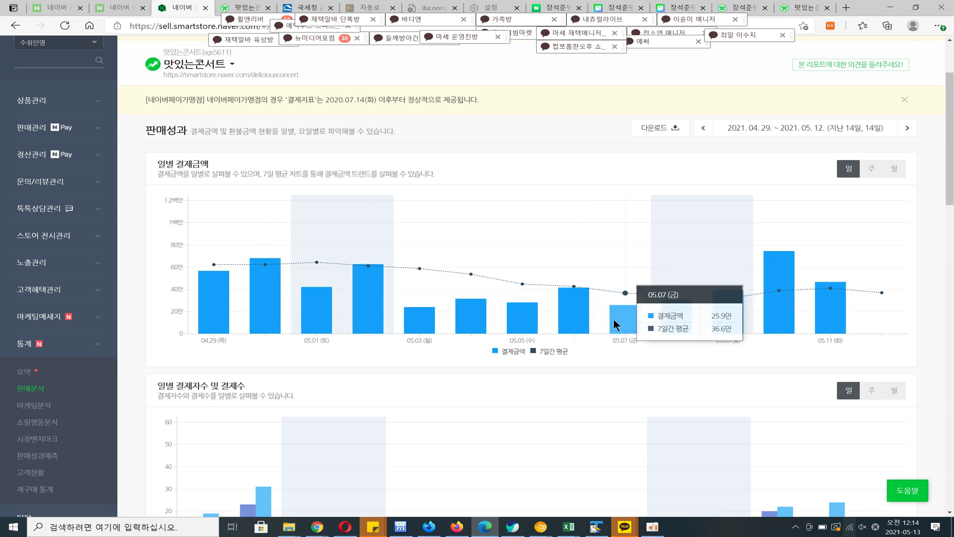
# Review the 일별 결제자수 및 결제수 chart, including the payer and payment figures for 05.10.
pyautogui.scroll(-5, 613, 318)
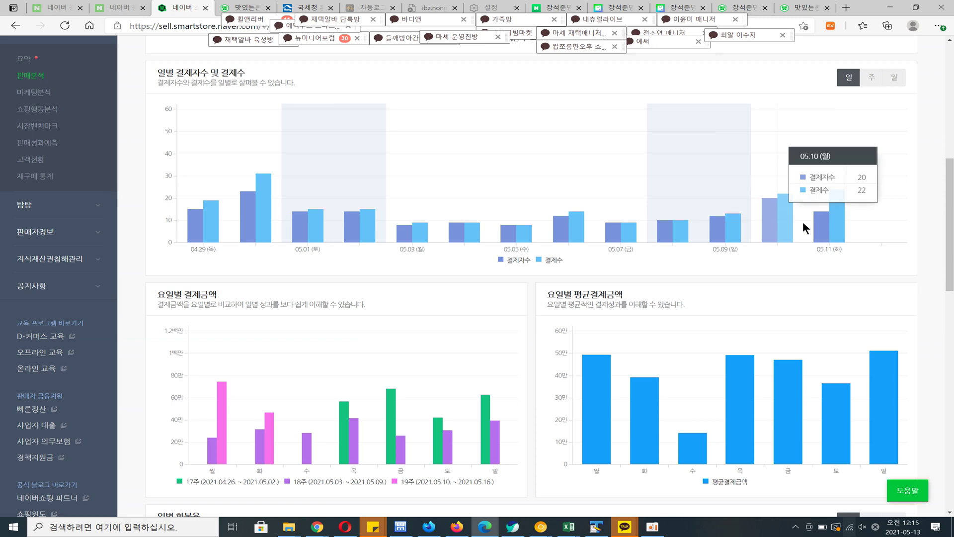
pyautogui.scroll(-5, 782, 235)
pyautogui.scroll(5, 221, 159)
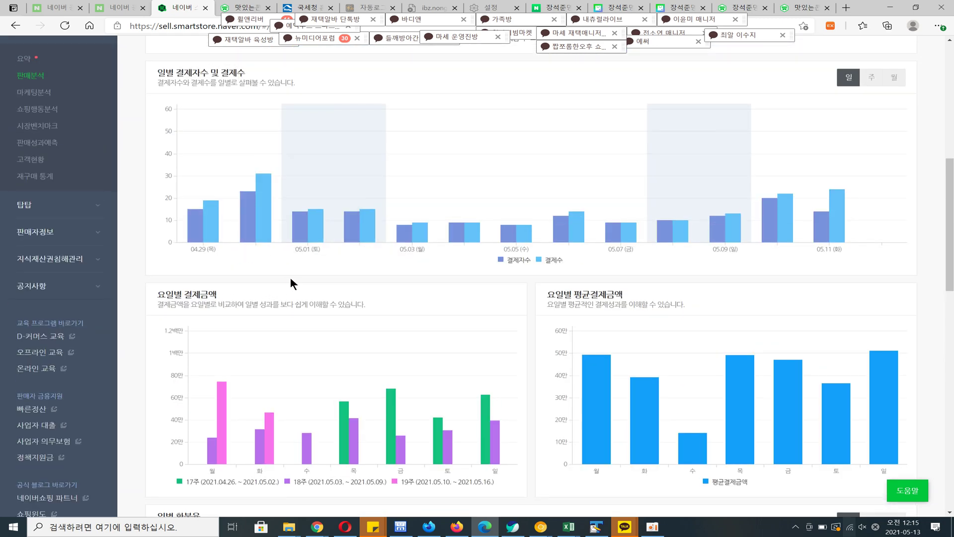
pyautogui.scroll(-5, 291, 279)
pyautogui.scroll(5, 291, 281)
# Compare the weekly payment amounts per weekday in the 요일별 결제금액 chart, including Sunday.
pyautogui.moveTo(204, 445)
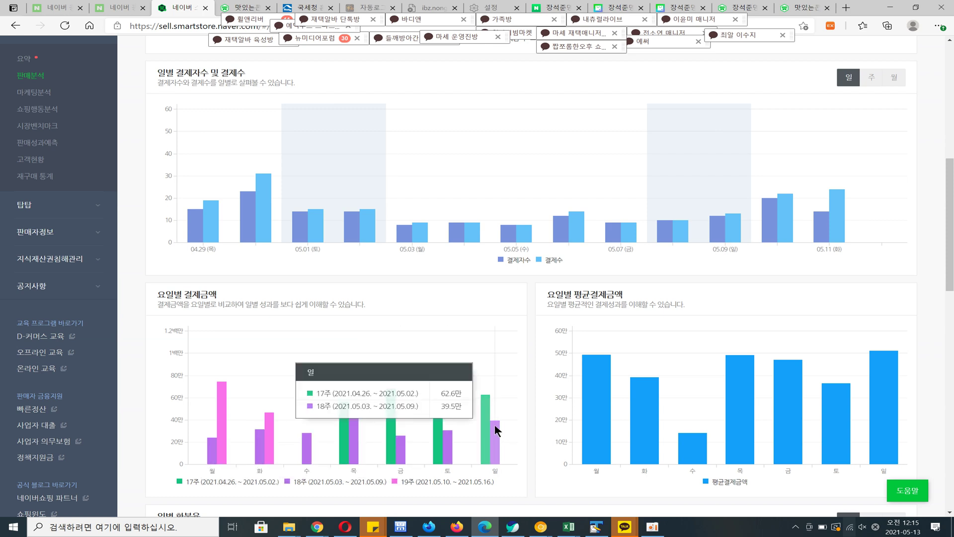
pyautogui.moveTo(223, 294); pyautogui.dragTo(157, 295)
pyautogui.click(228, 293)
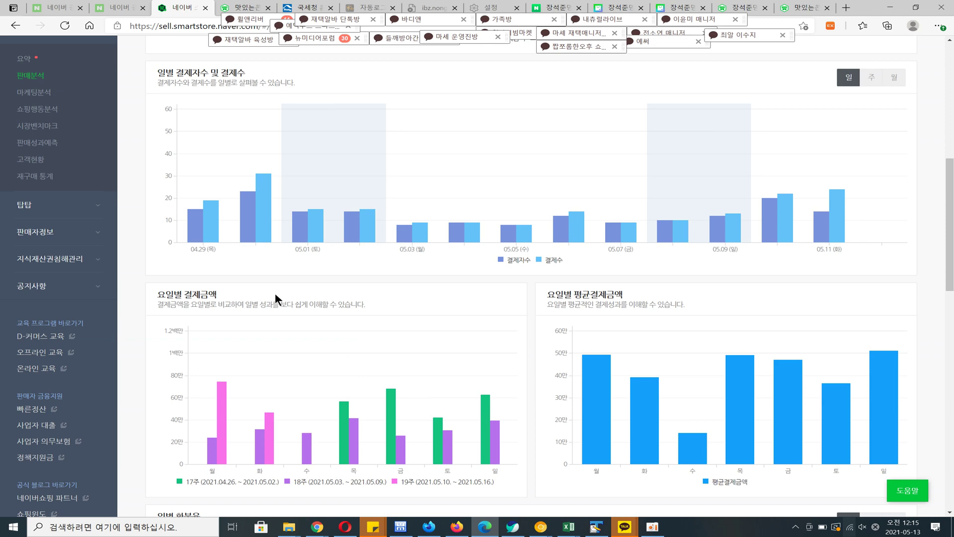
pyautogui.scroll(-6, 514, 276)
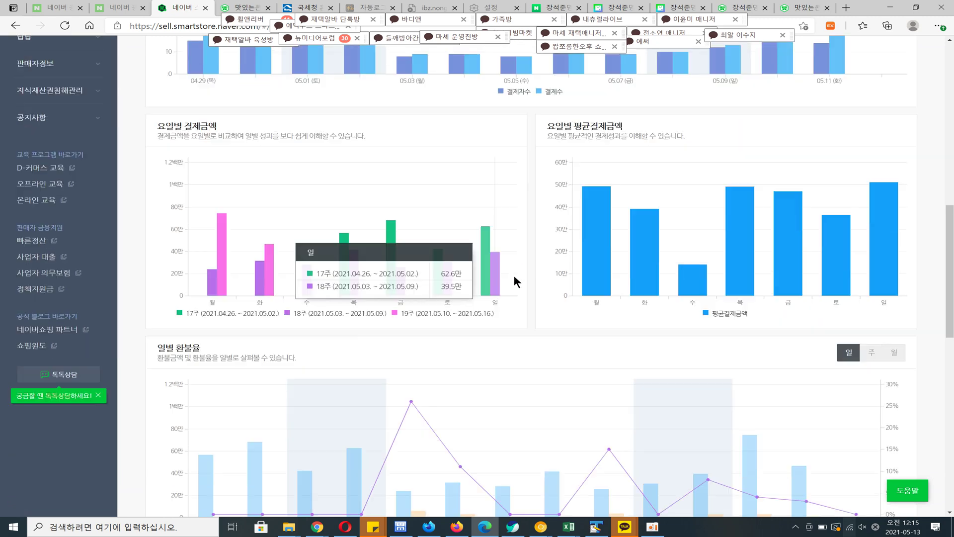
pyautogui.scroll(6, 517, 273)
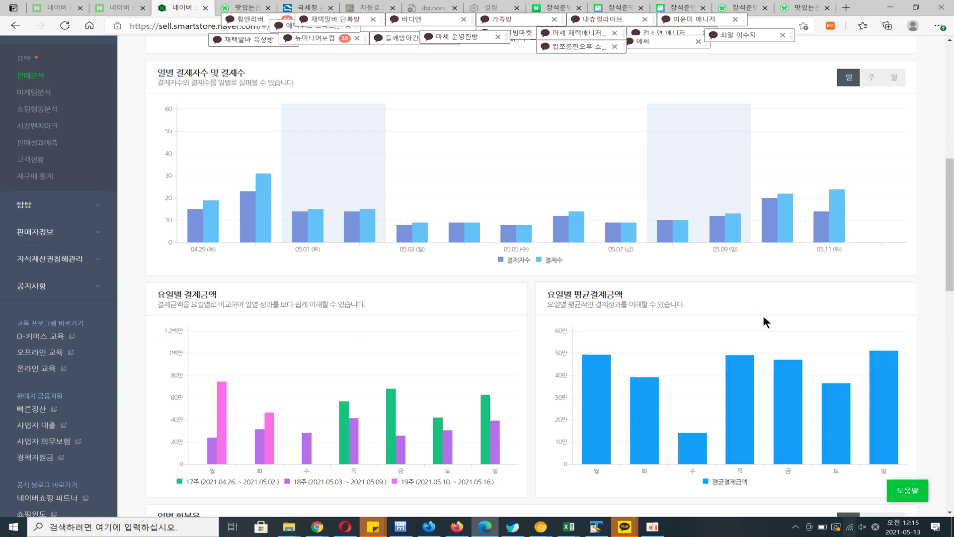
# Inspect the 평균결제금액 of Thursday and Wednesday in the 요일별 평균결제금액 chart.
pyautogui.moveTo(814, 214)
pyautogui.moveTo(742, 391)
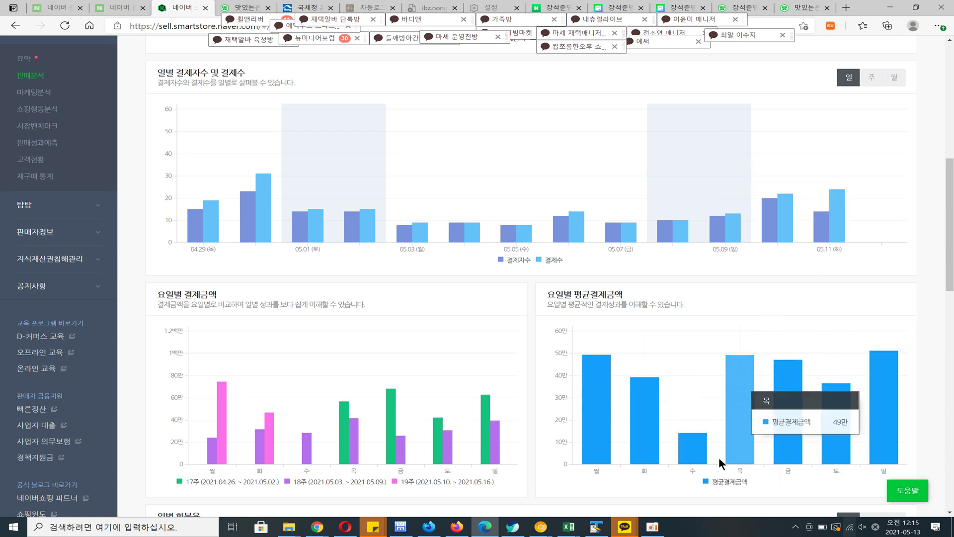
pyautogui.moveTo(699, 454)
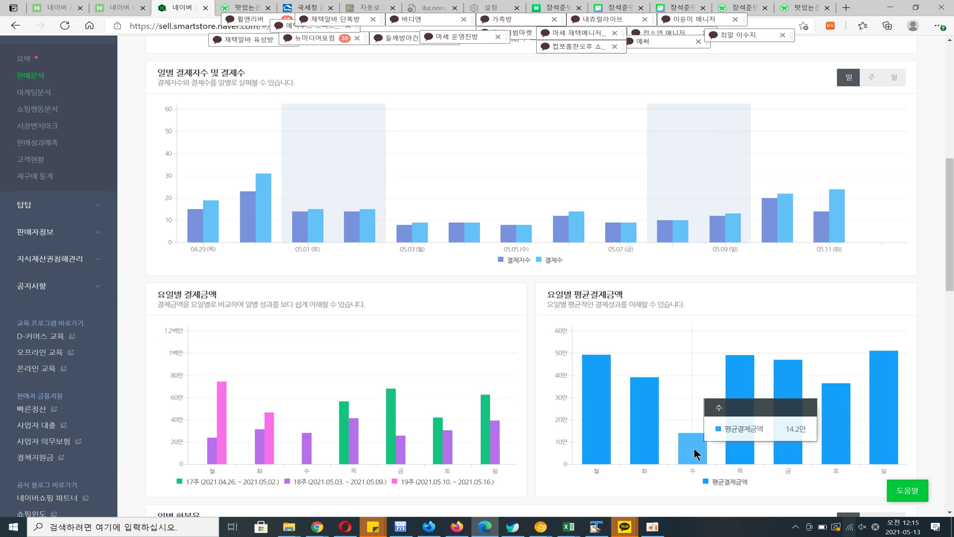
# Review the 일별 환불율 chart and the daily table of 결제, 배송 and 환불 figures beneath it.
pyautogui.scroll(-6, 685, 428)
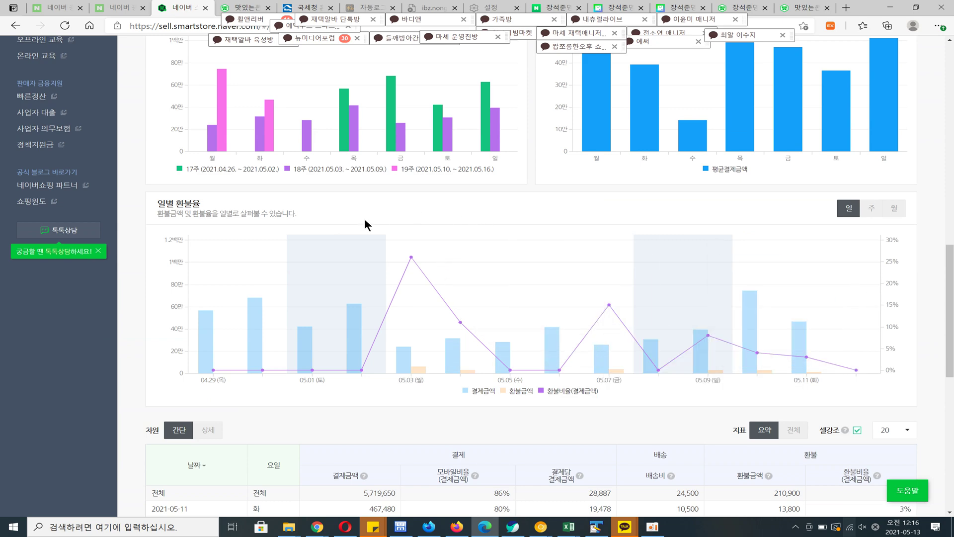
pyautogui.scroll(-6, 437, 232)
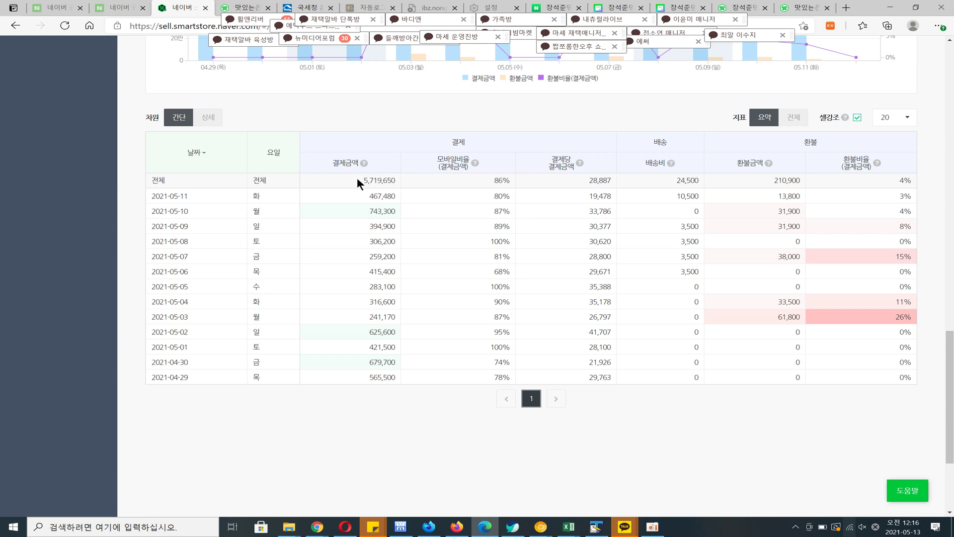
pyautogui.moveTo(357, 177); pyautogui.dragTo(387, 178)
pyautogui.moveTo(580, 163)
pyautogui.scroll(15, 389, 302)
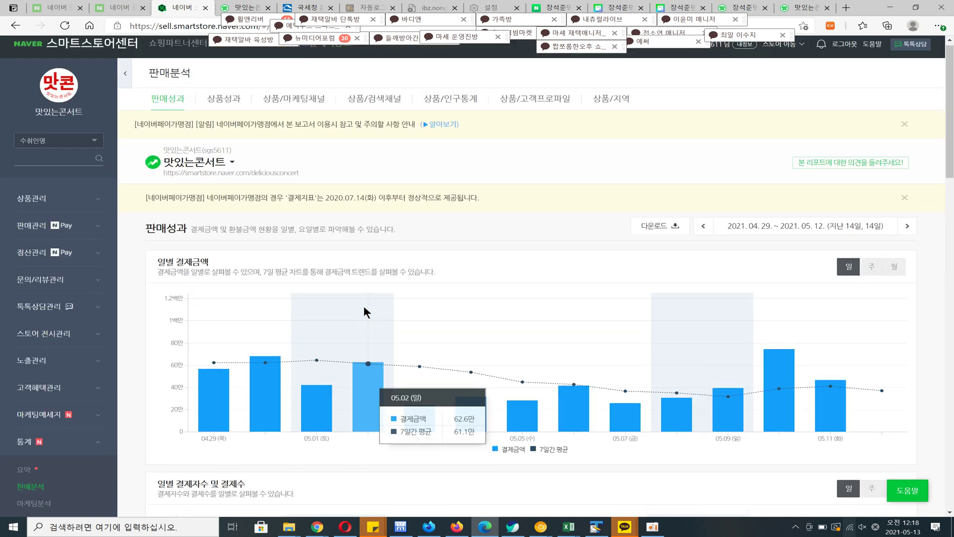
# Reopen the 판매분석 report and look through its charts again, from 일별 결제금액 to 일별 환불율.
pyautogui.scroll(-6, 363, 303)
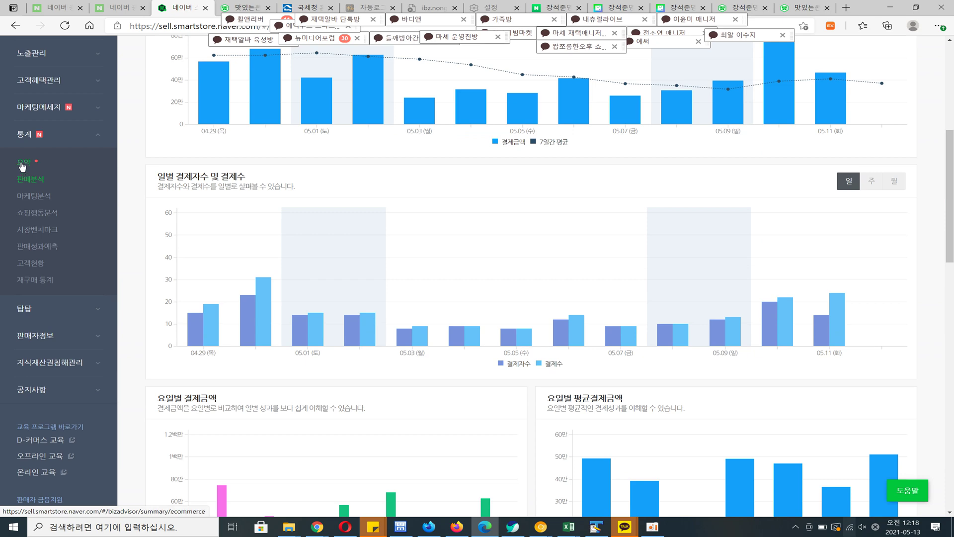
pyautogui.scroll(6, 579, 181)
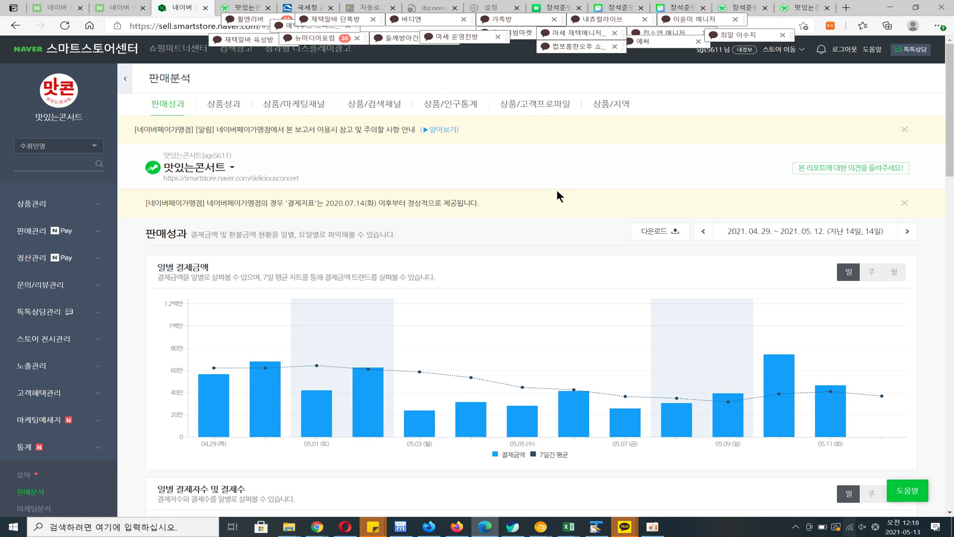
pyautogui.scroll(-6, 556, 194)
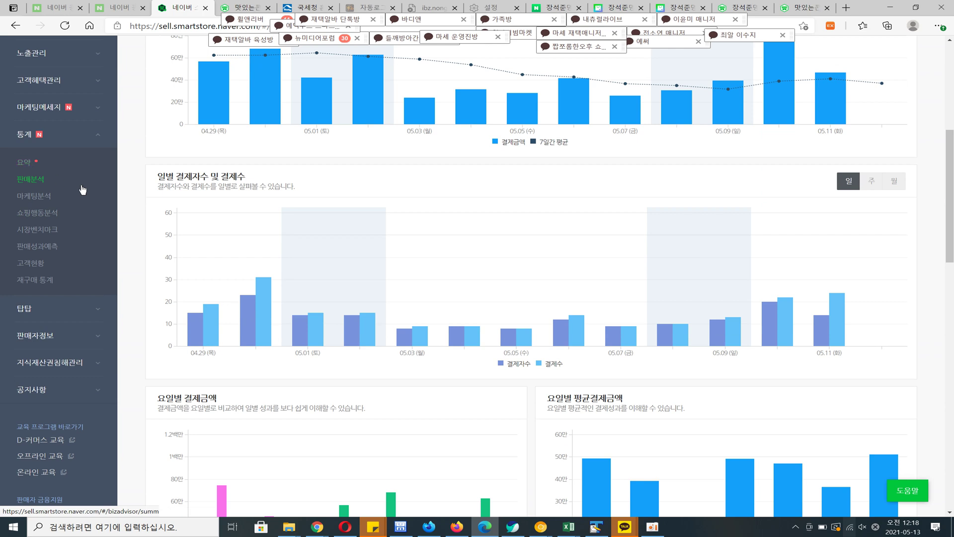
pyautogui.moveTo(357, 240)
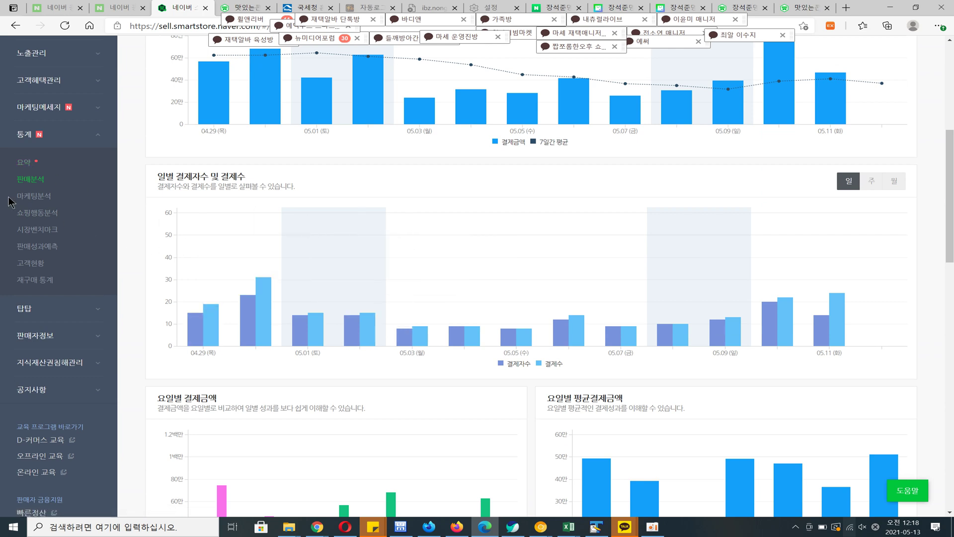
pyautogui.click(30, 182)
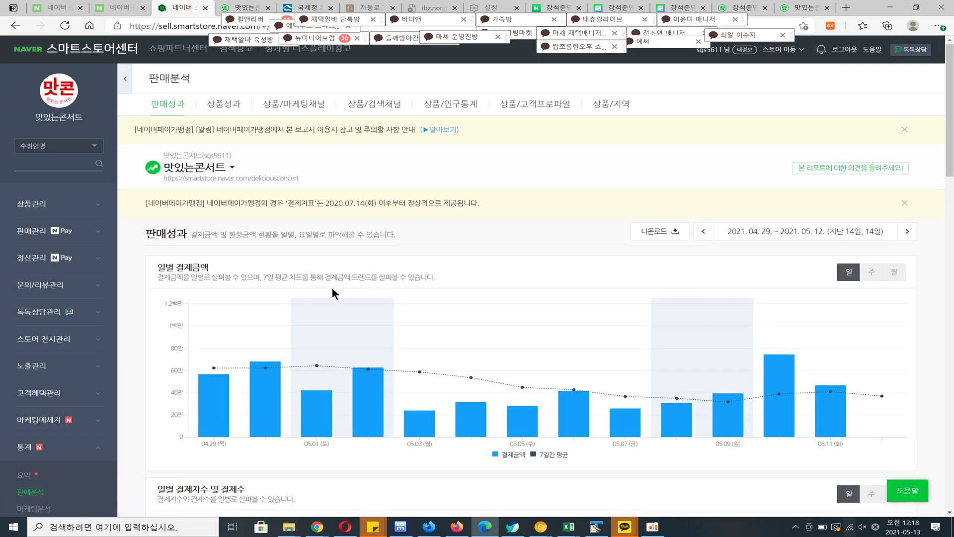
pyautogui.scroll(-6, 298, 264)
pyautogui.moveTo(306, 258)
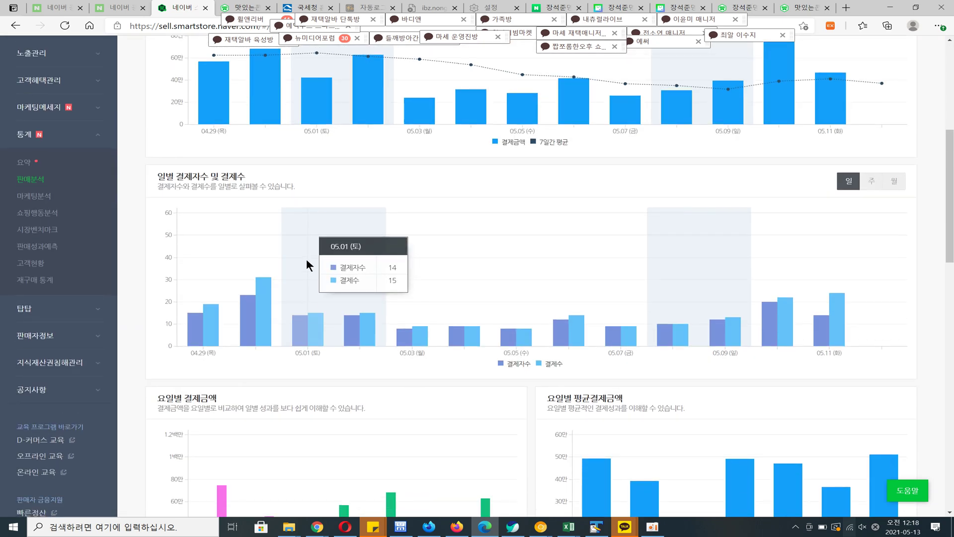
pyautogui.scroll(-6, 444, 187)
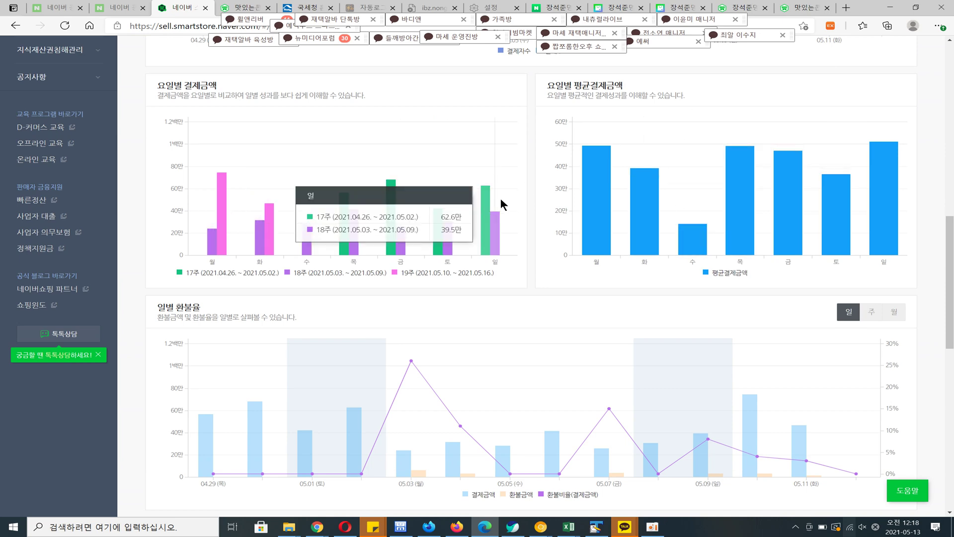
pyautogui.scroll(6, 499, 197)
pyautogui.scroll(6, 496, 187)
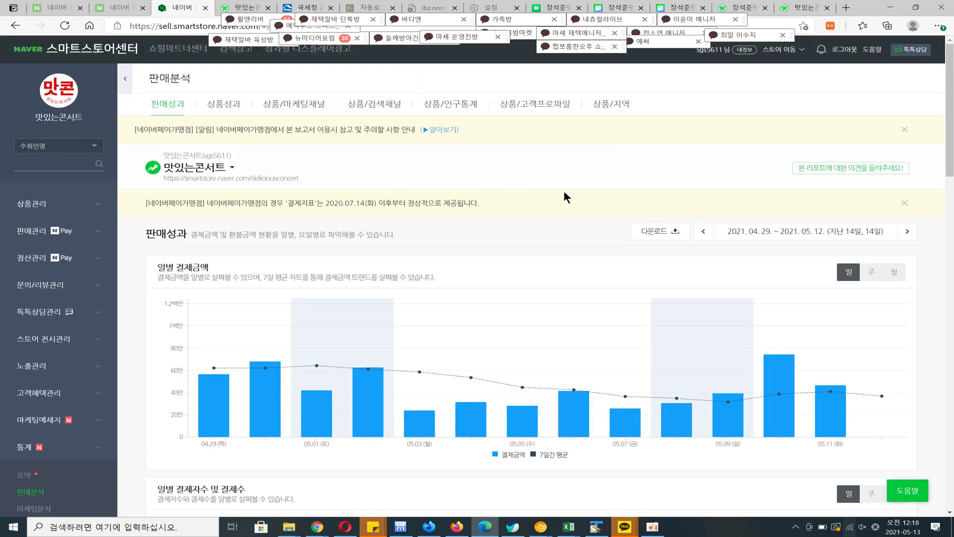
# Open the 마케팅분석 report and inspect the daily channel breakdown in 마케팅채널별 유입수(일별), including 05.05.
pyautogui.scroll(-6, 564, 189)
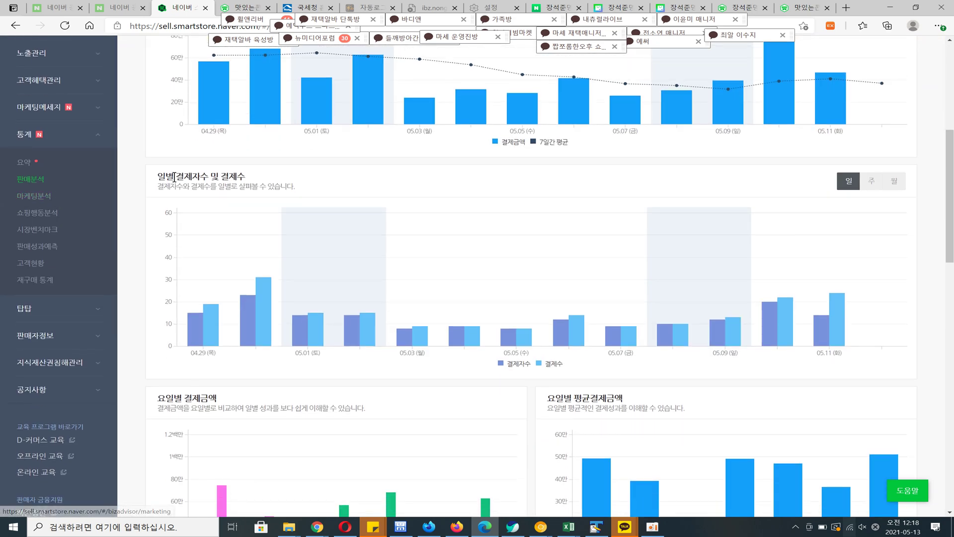
pyautogui.click(38, 199)
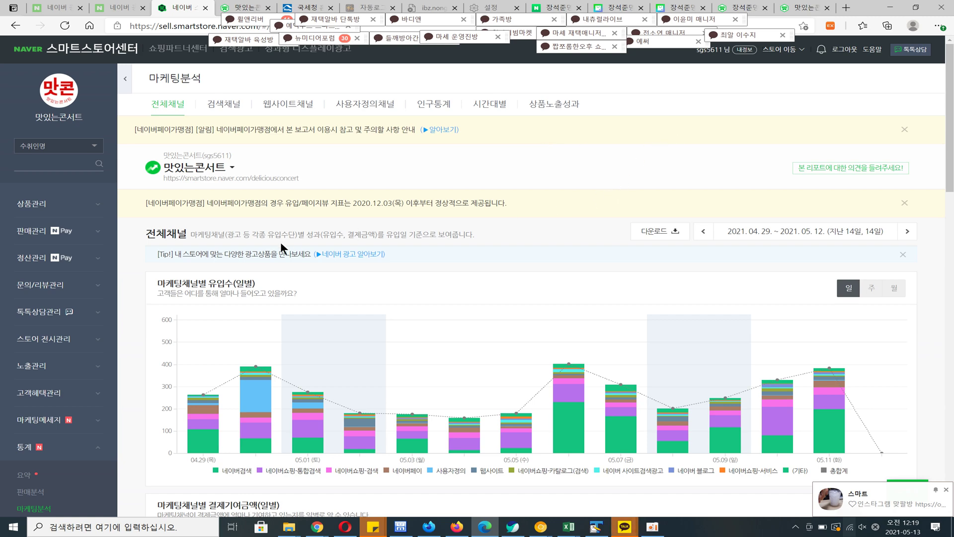
pyautogui.scroll(-6, 281, 241)
pyautogui.scroll(6, 275, 240)
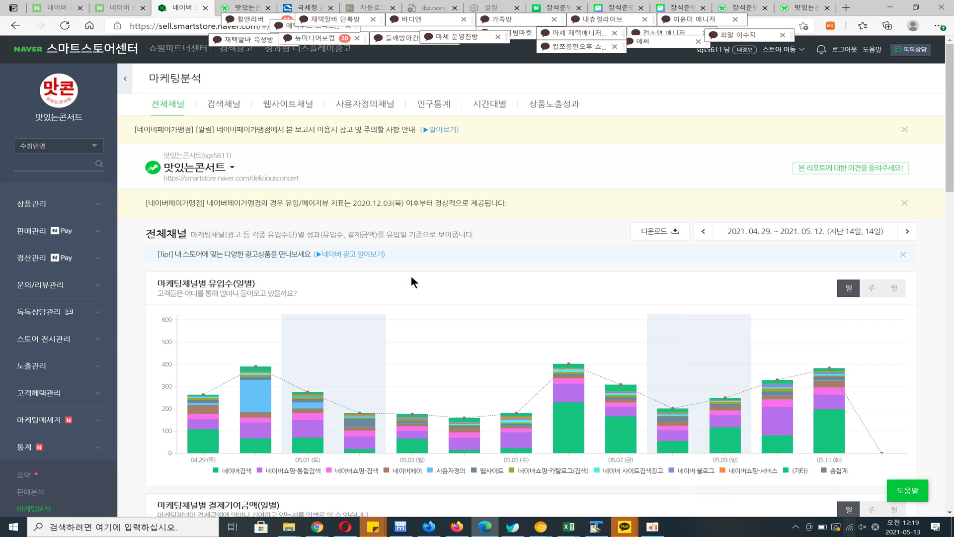
pyautogui.moveTo(553, 398)
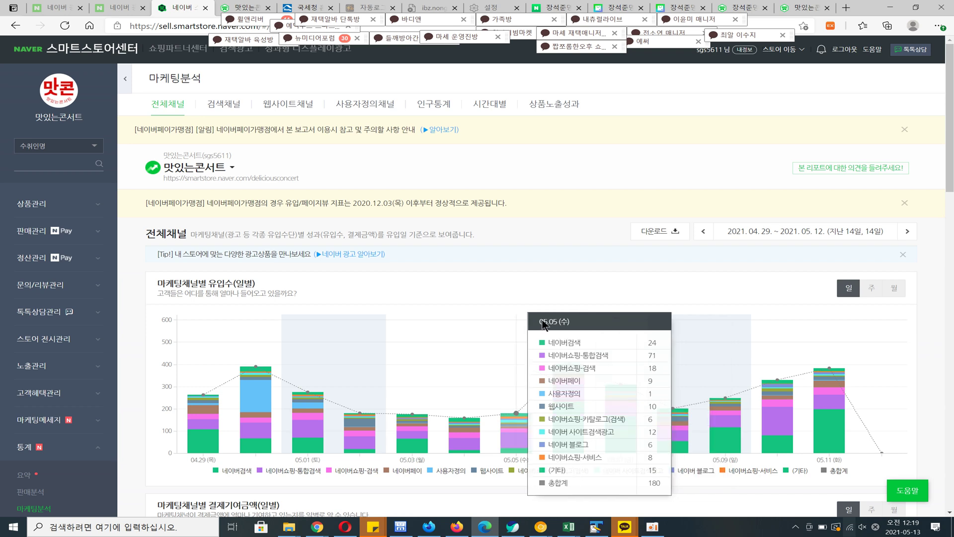
# Examine the channel contributions in 마케팅채널별 결제기여금액(일별), including 05.09, alongside the daily inflow chart.
pyautogui.scroll(-5, 580, 278)
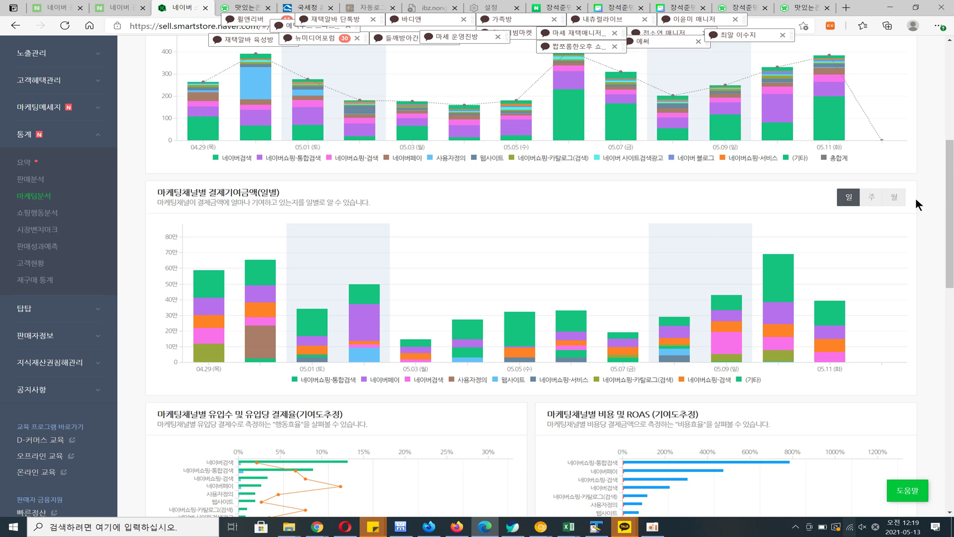
pyautogui.moveTo(948, 201); pyautogui.dragTo(942, 155)
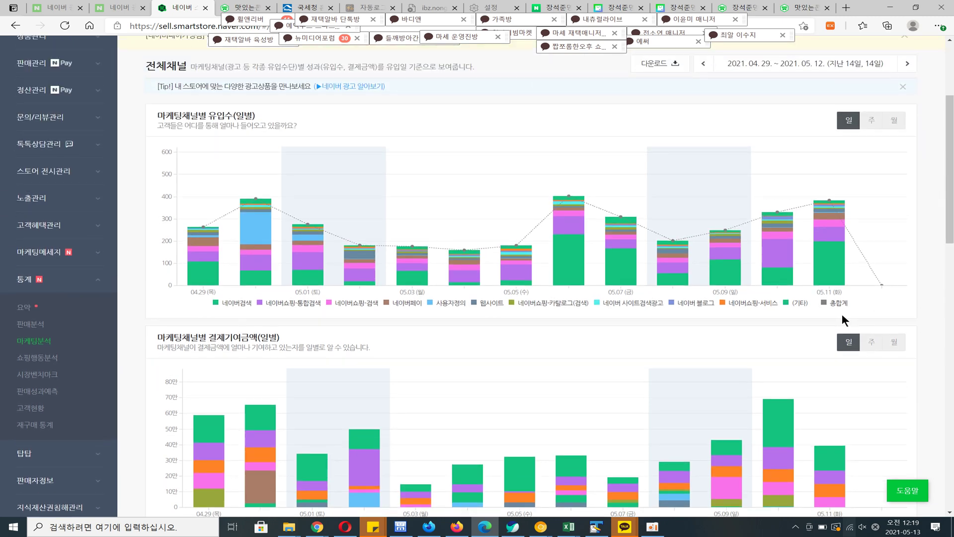
pyautogui.moveTo(776, 401)
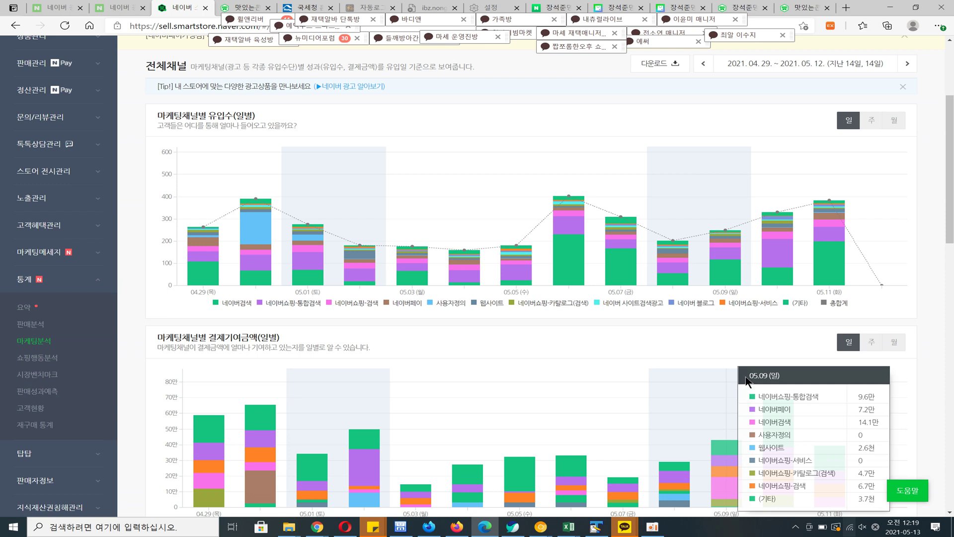
pyautogui.moveTo(831, 262)
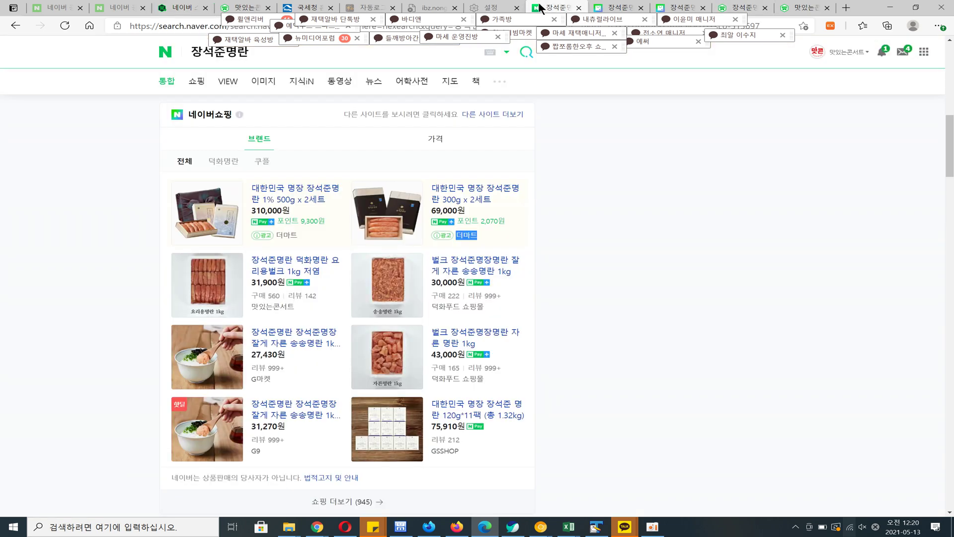
# Switch to the Naver search results page for 장석준명란 and search for 맛있는콘서트 instead.
pyautogui.click(557, 7)
pyautogui.click(300, 48)
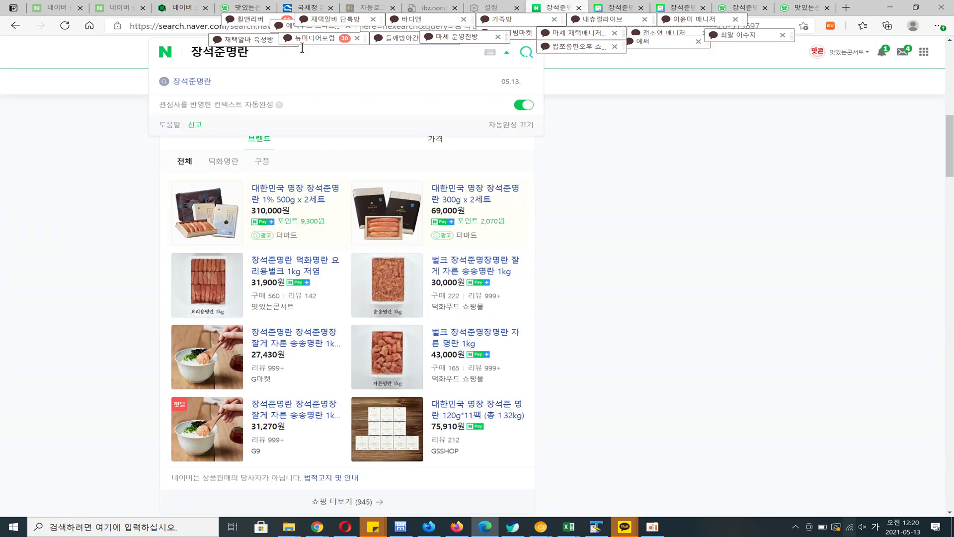
pyautogui.press('Return')
pyautogui.moveTo(272, 44); pyautogui.dragTo(258, 28)
pyautogui.click(194, 64)
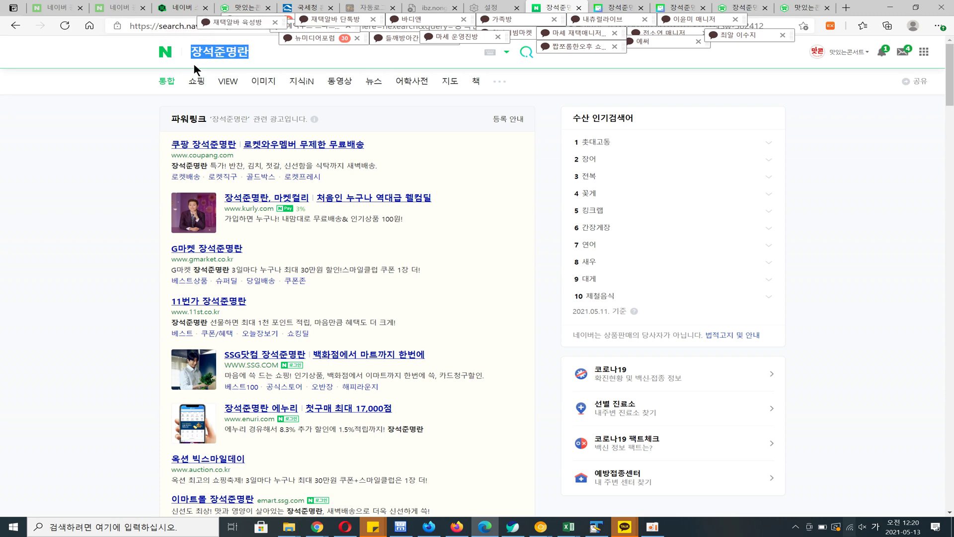
pyautogui.write('맛있는')
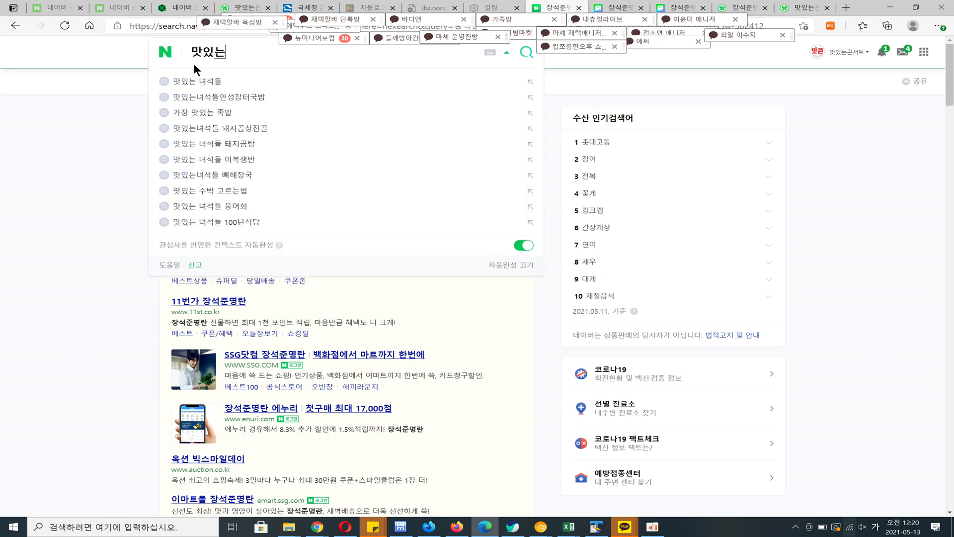
pyautogui.write('콘ㅅㅓㅌㅡ')
pyautogui.press('Return')
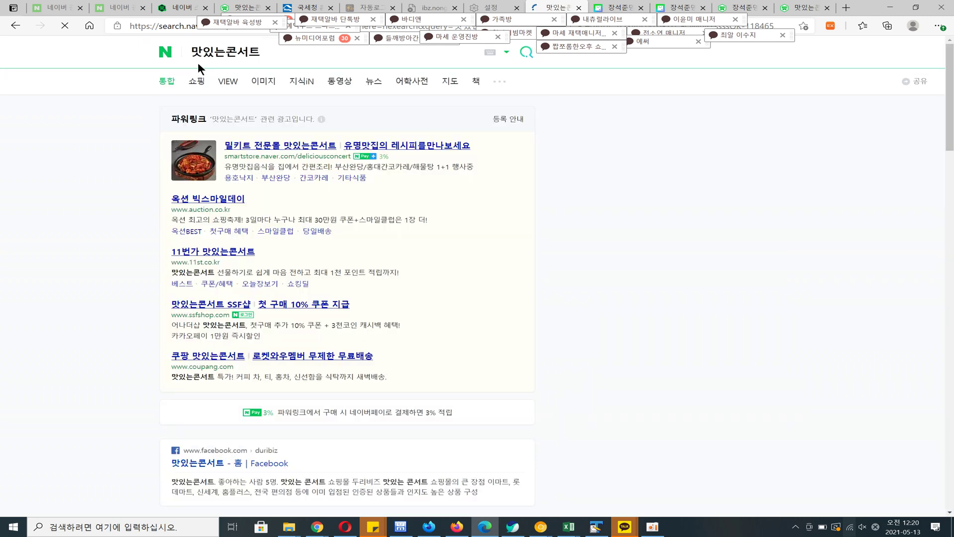
# Look through the 맛있는콘서트 search results, from the 파워링크 ads down to the VIEW blog posts.
pyautogui.rightClick(285, 145)
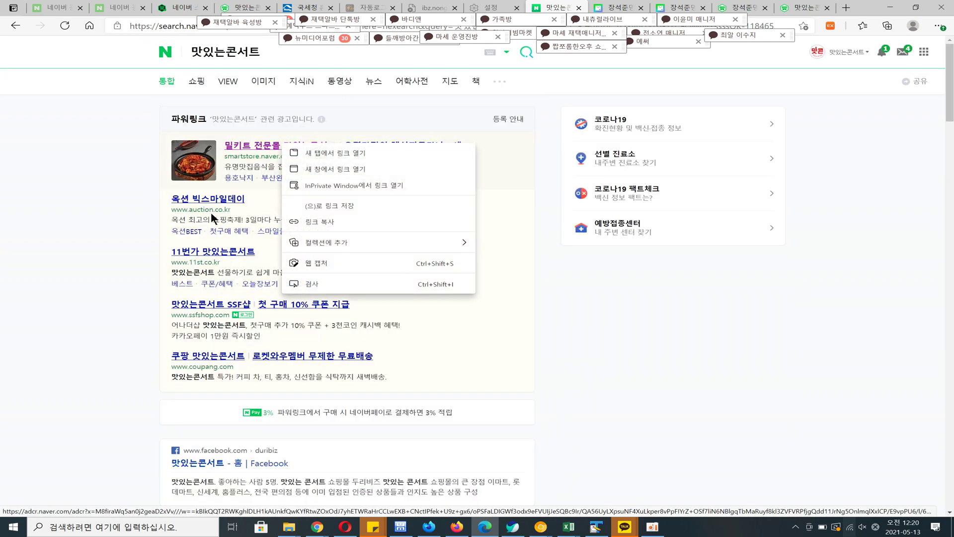
pyautogui.click(130, 303)
pyautogui.scroll(-15, 131, 299)
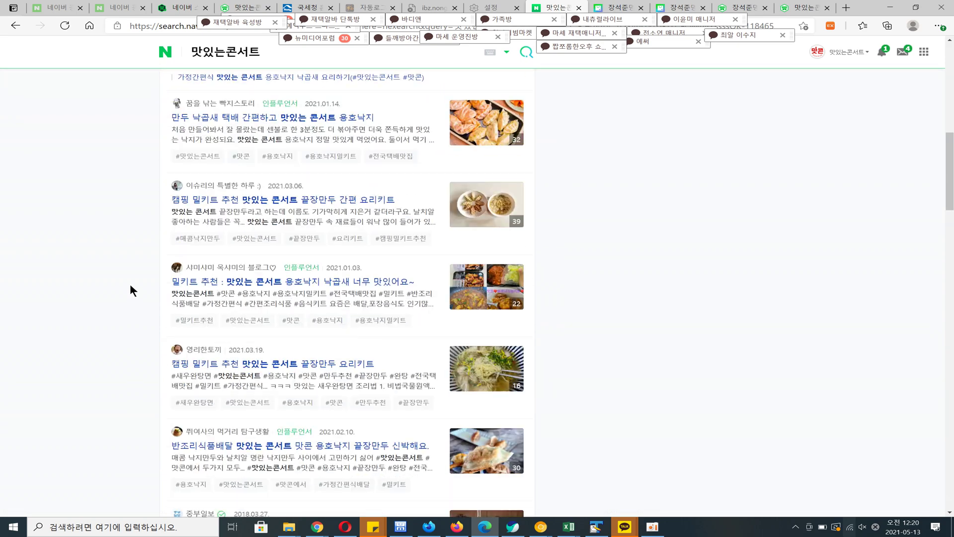
pyautogui.scroll(15, 132, 285)
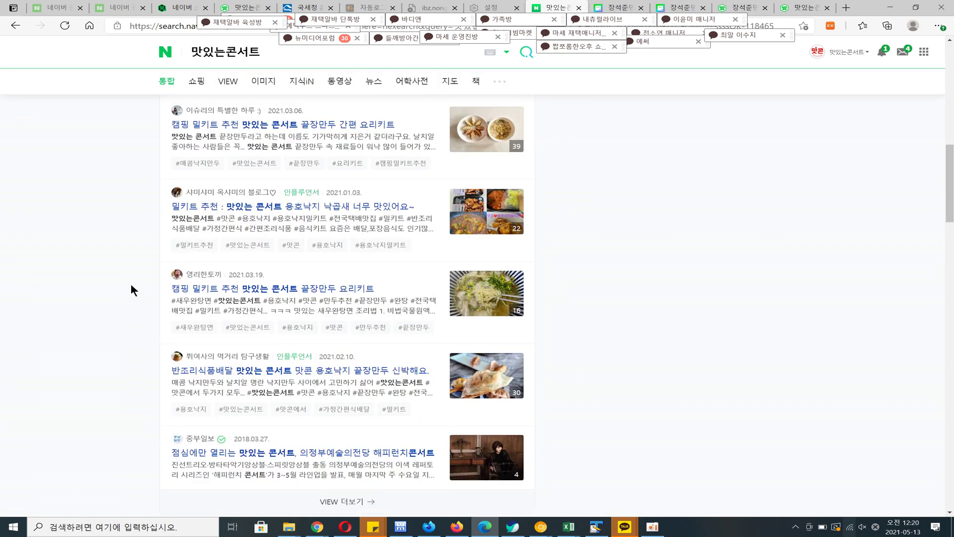
pyautogui.scroll(-6, 130, 289)
pyautogui.scroll(6, 130, 289)
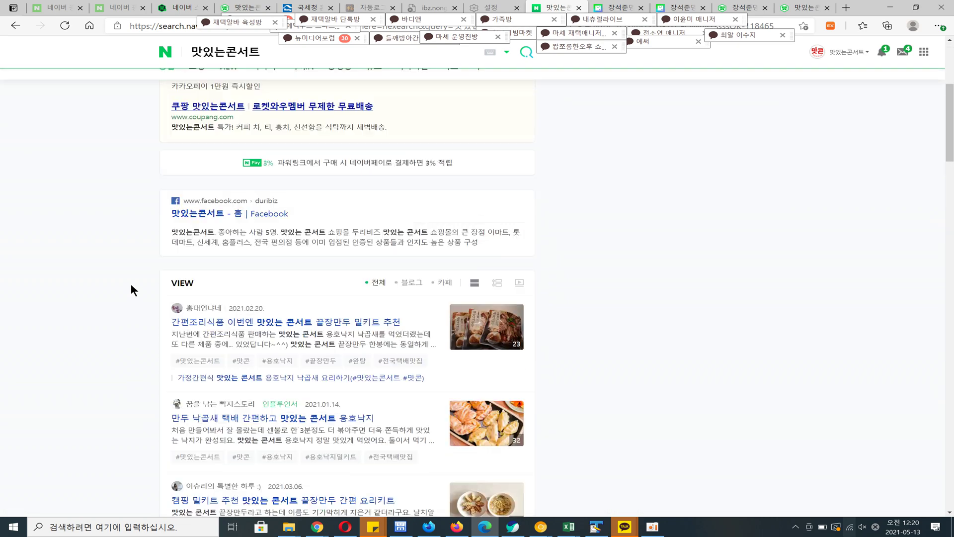
# Go to the mobile Naver site at m.naver.com in place of the desktop search results.
pyautogui.click(168, 27)
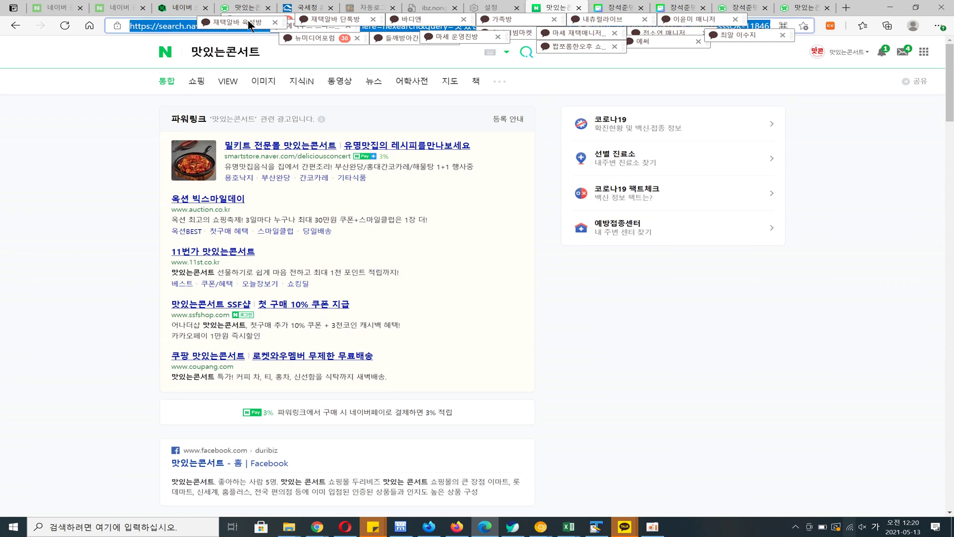
pyautogui.write('ㅡ')
pyautogui.press('BackSpace')
pyautogui.write('m')
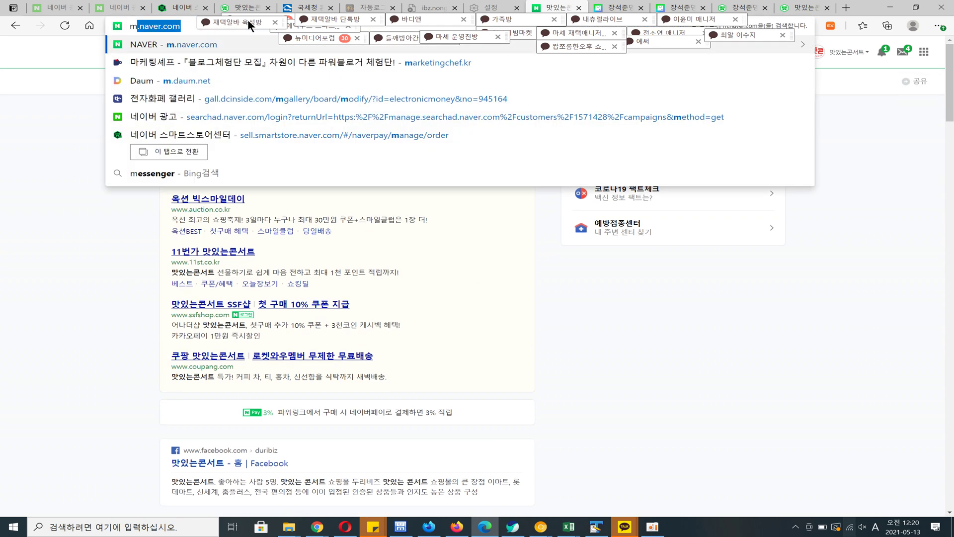
pyautogui.press('Return')
# Search the mobile Naver site for 맛있는콘서트.
pyautogui.click(434, 112)
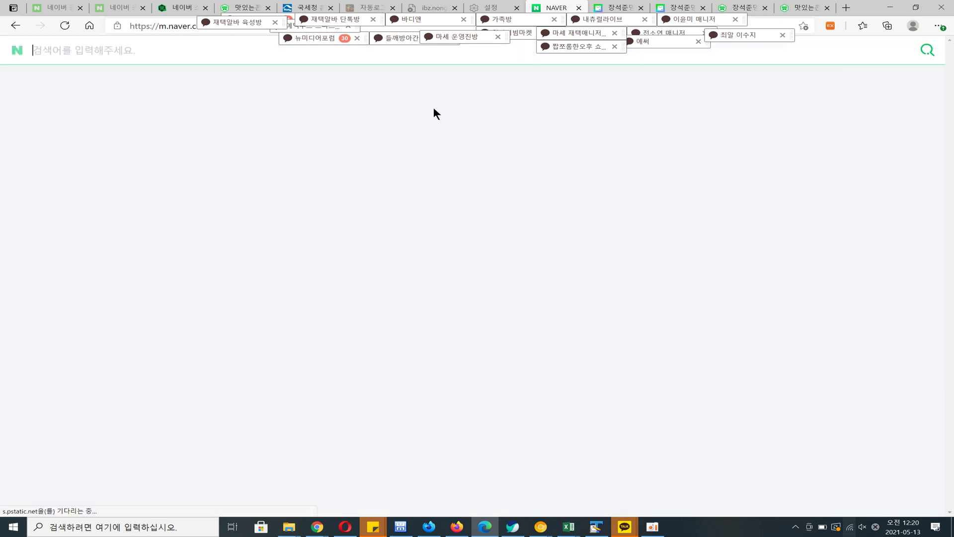
pyautogui.write('ak')
pyautogui.press('BackSpace')
pyautogui.press('BackSpace')
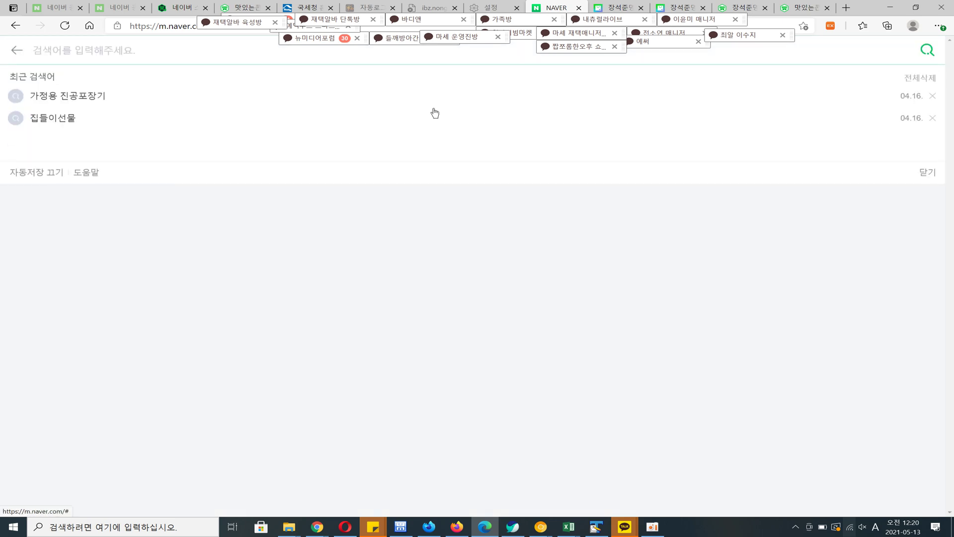
pyautogui.press('Hangul')
pyautogui.write('맛ㅇ있는콘서트')
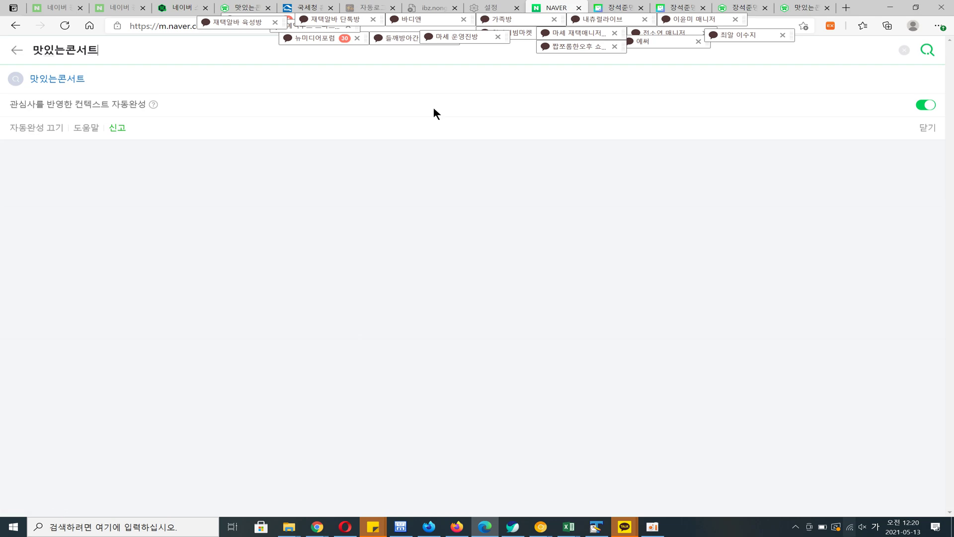
pyautogui.press('Return')
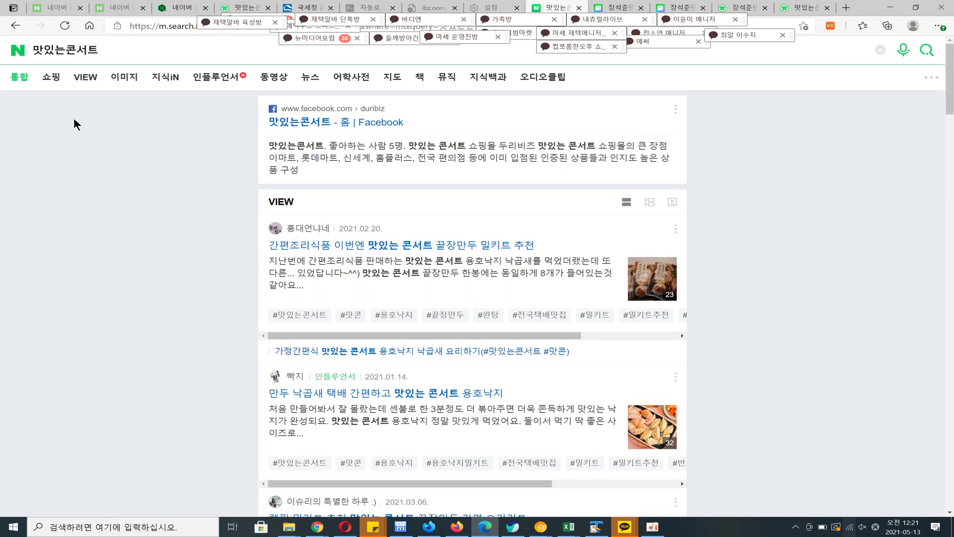
# Look through the mobile search results, visit the 맛있는콘서트 smart store result and return to the results.
pyautogui.scroll(-15, 74, 119)
pyautogui.scroll(15, 75, 117)
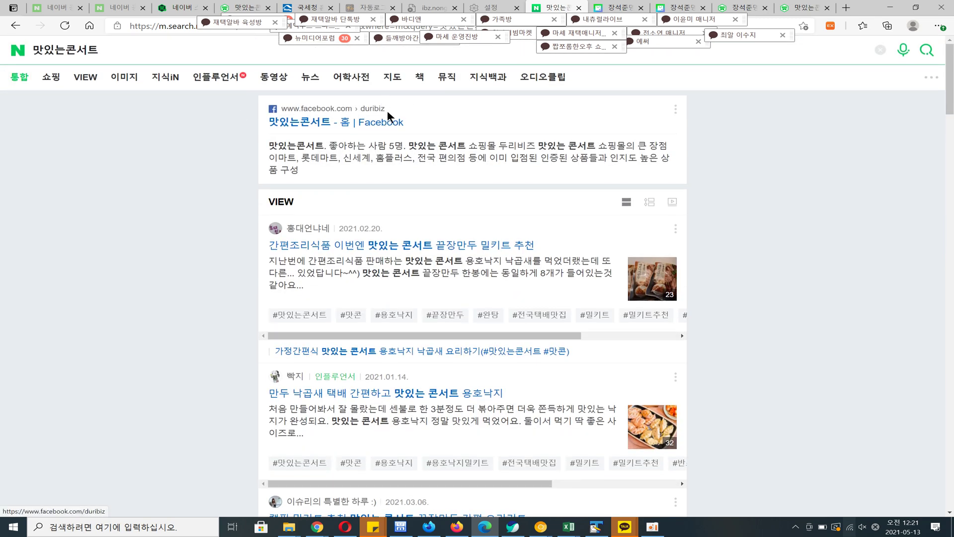
pyautogui.scroll(-10, 370, 195)
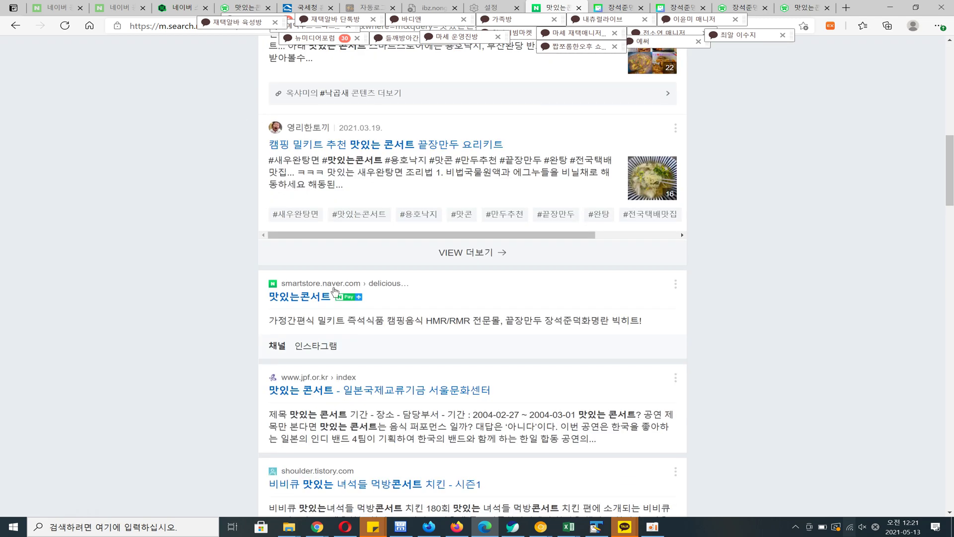
pyautogui.click(299, 296)
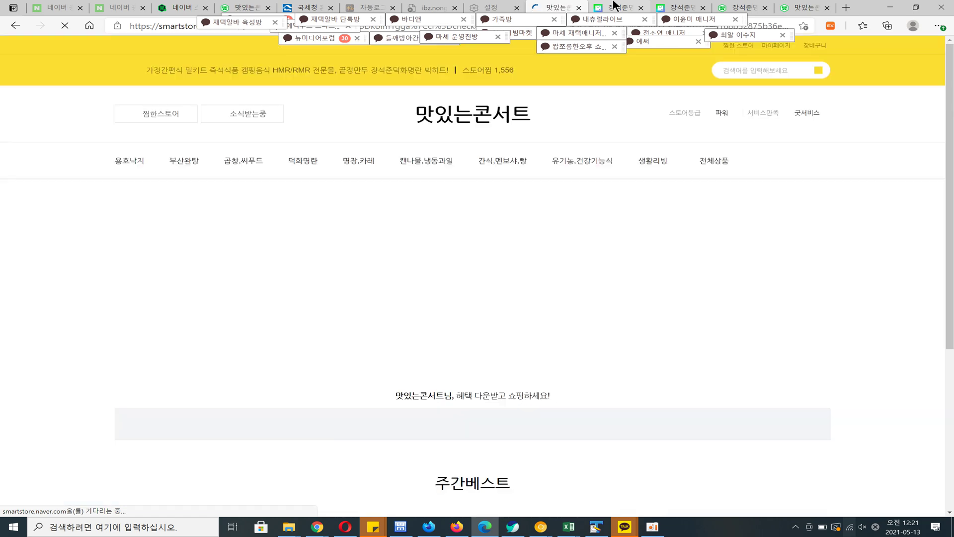
pyautogui.click(16, 26)
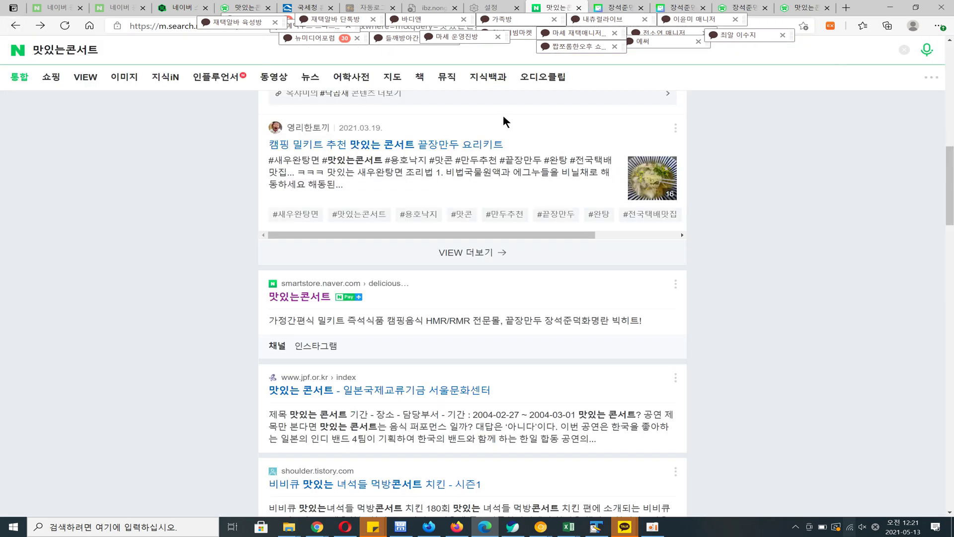
# Return to the 마케팅분석 report and inspect the 05.10 channel breakdown in 마케팅채널별 유입수(일별).
pyautogui.click(189, 15)
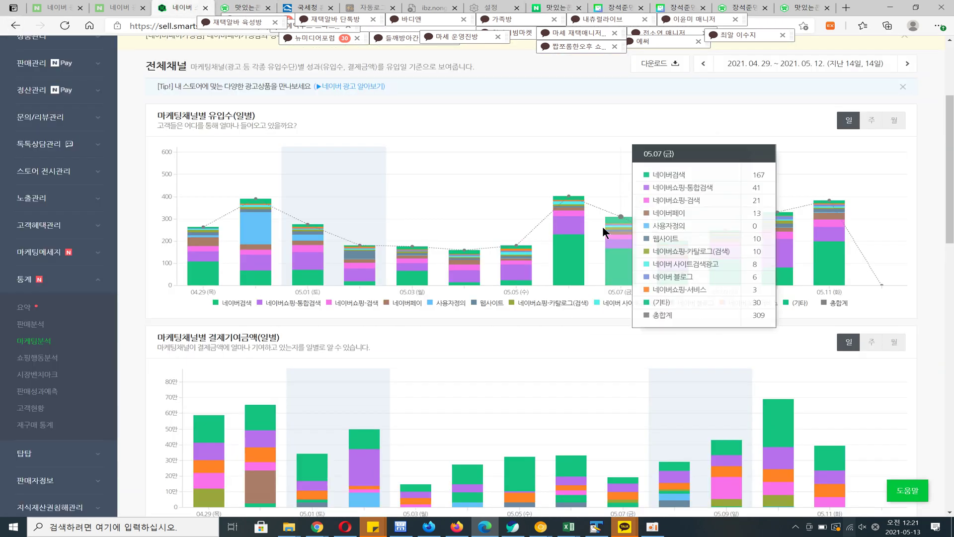
pyautogui.moveTo(827, 267)
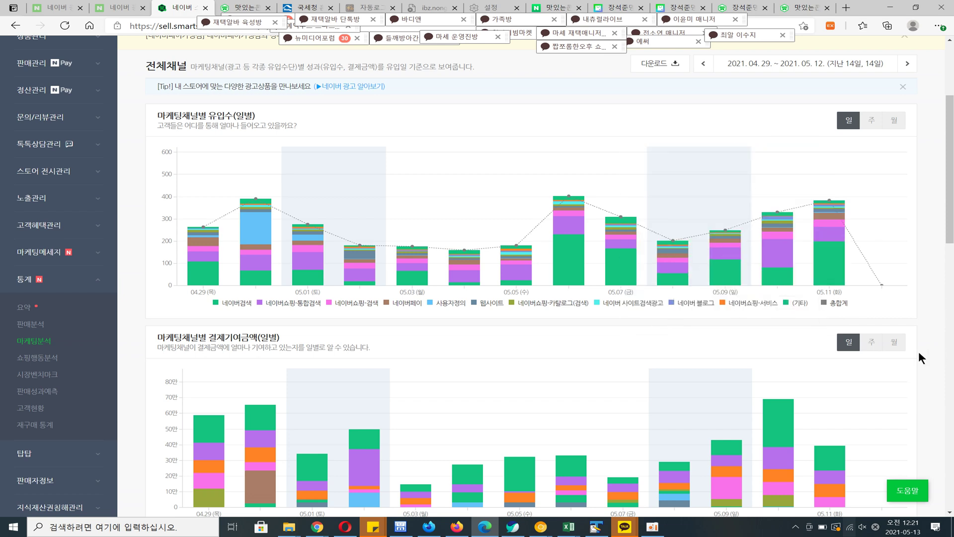
pyautogui.moveTo(790, 286)
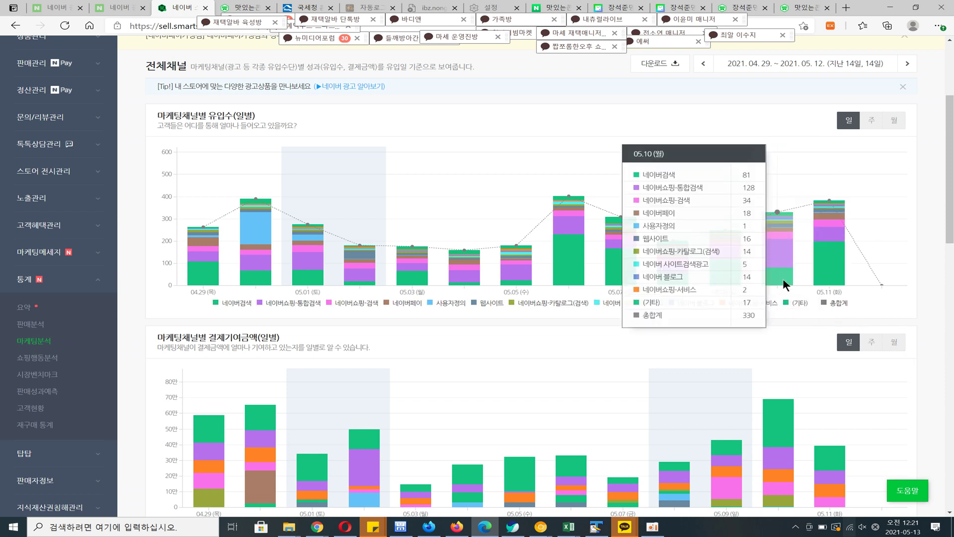
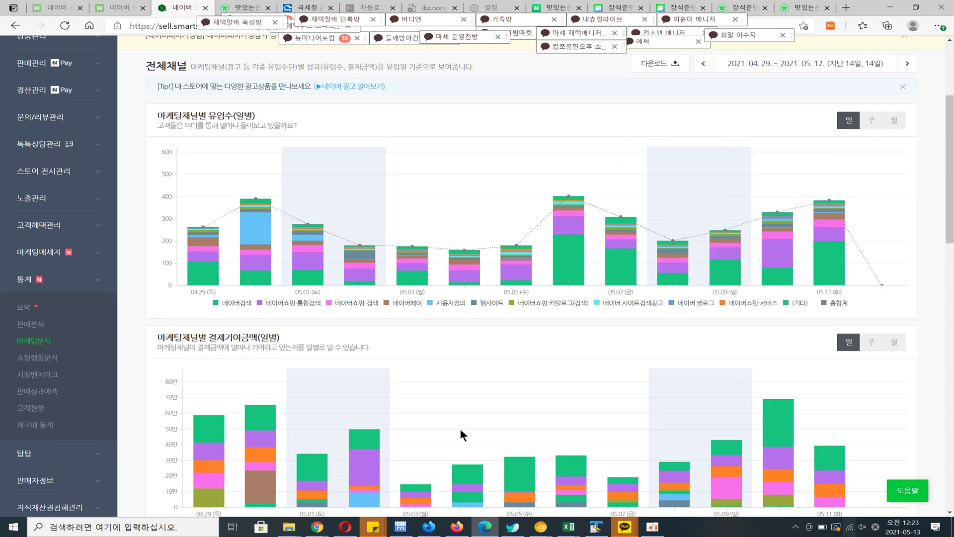
# Switch to the 카페모음 spreadsheet in Google Sheets and look through the café list on the 경기 sheet.
pyautogui.moveTo(324, 533)
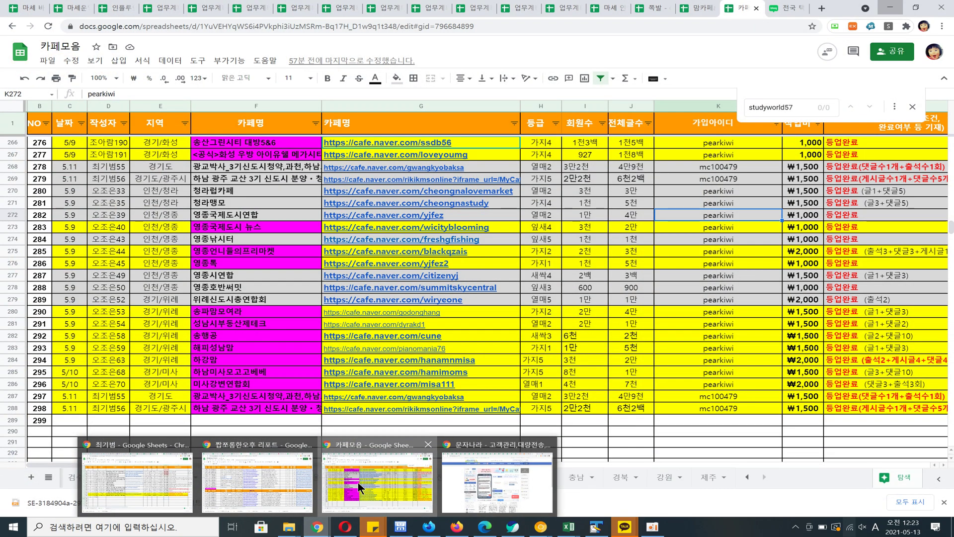
pyautogui.click(358, 482)
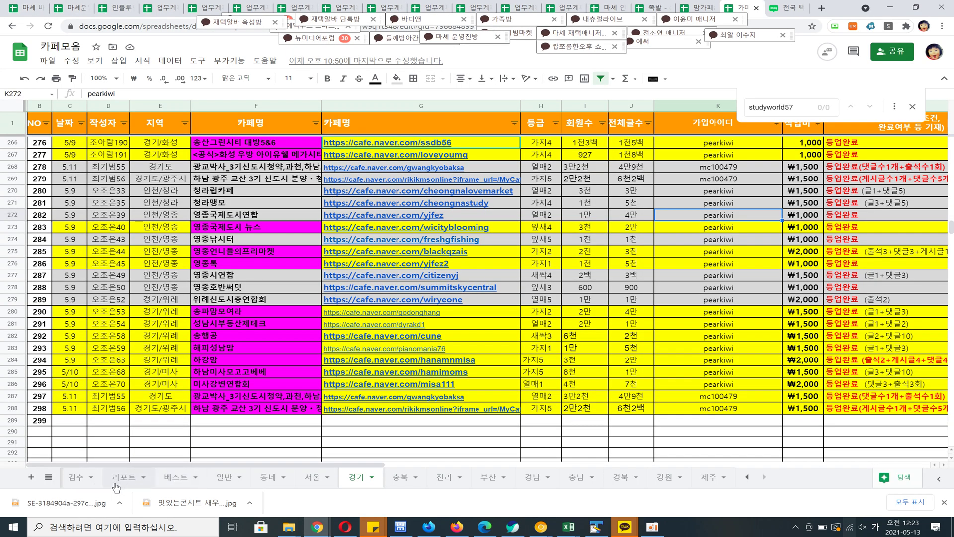
pyautogui.click(746, 476)
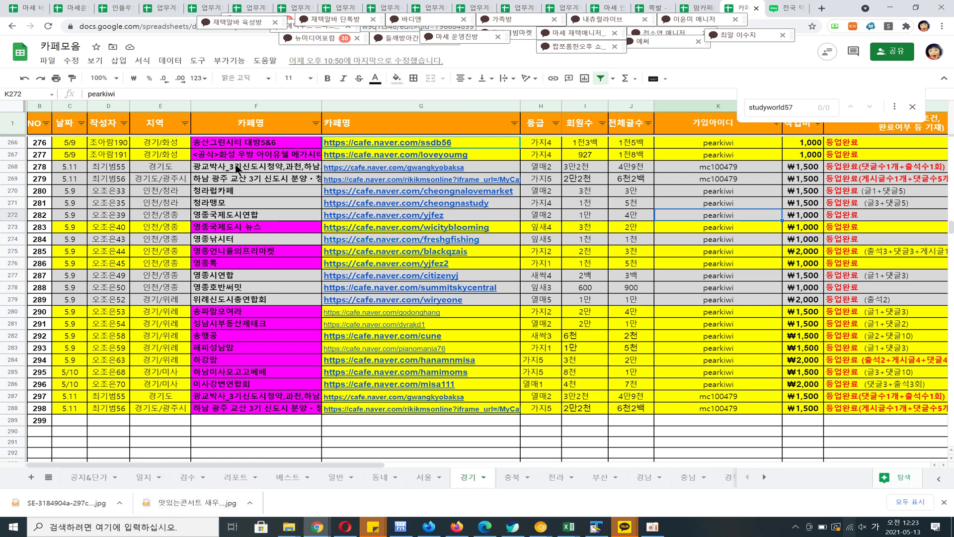
pyautogui.scroll(20, 464, 299)
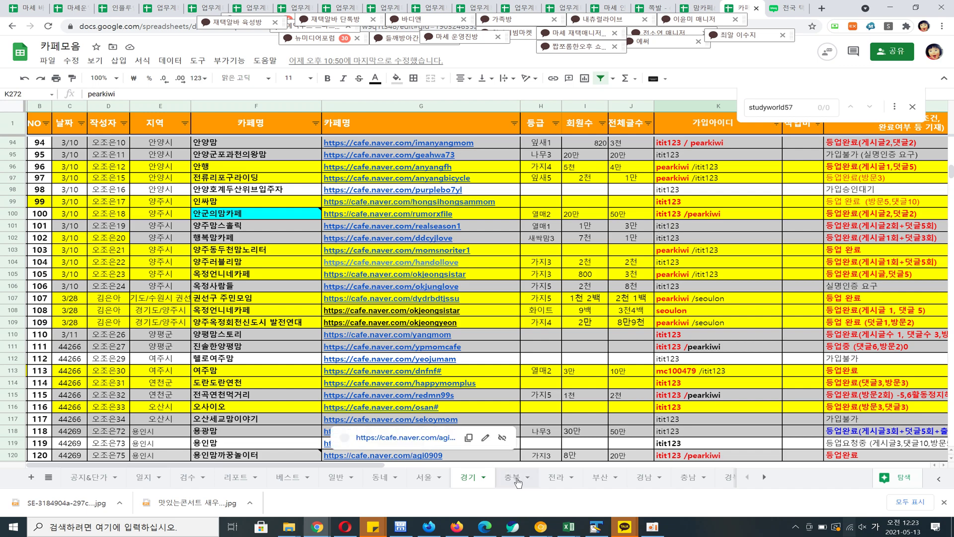
# Open the 서울 sheet and look through its café list down to the last entry.
pyautogui.click(425, 477)
pyautogui.scroll(20, 518, 364)
pyautogui.rightClick(517, 357)
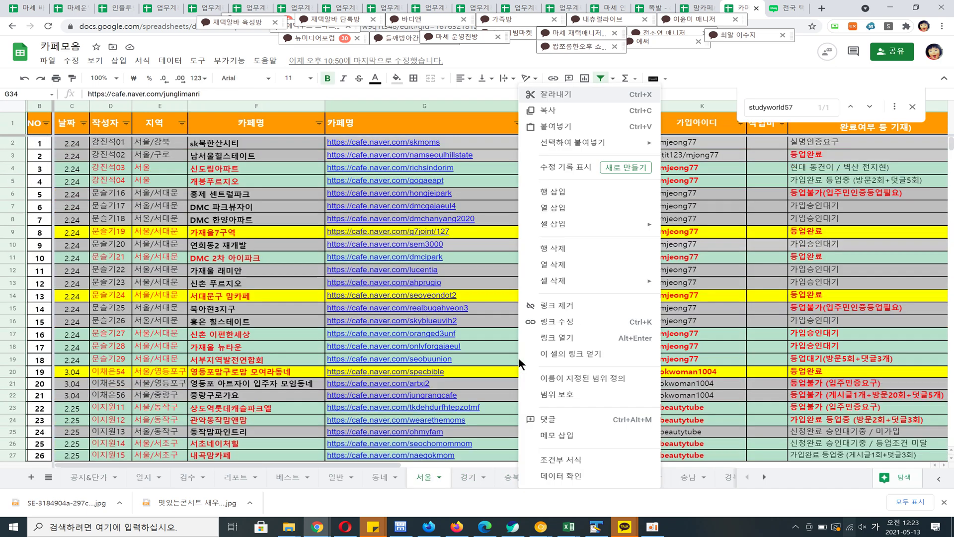
pyautogui.click(269, 298)
pyautogui.scroll(-5, 283, 246)
pyautogui.scroll(-20, 283, 247)
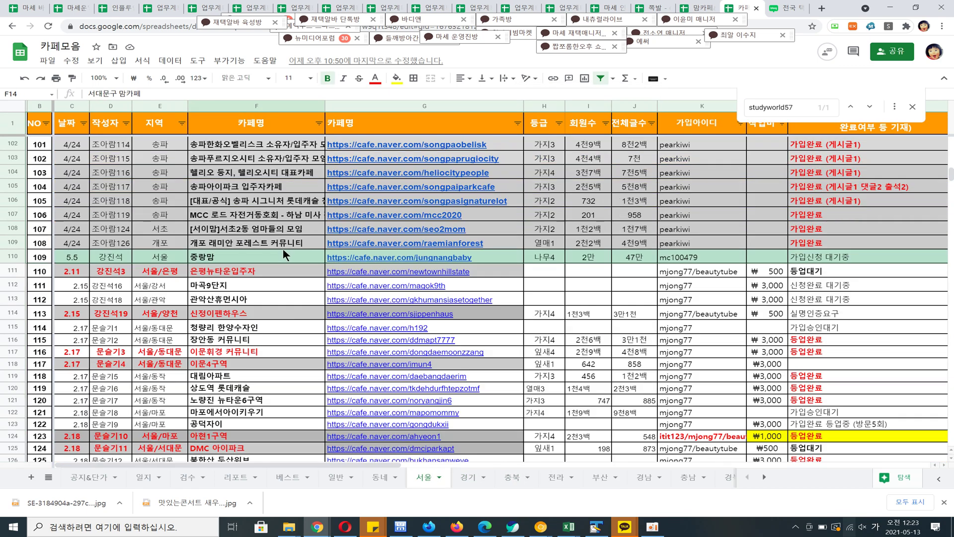
pyautogui.scroll(5, 253, 215)
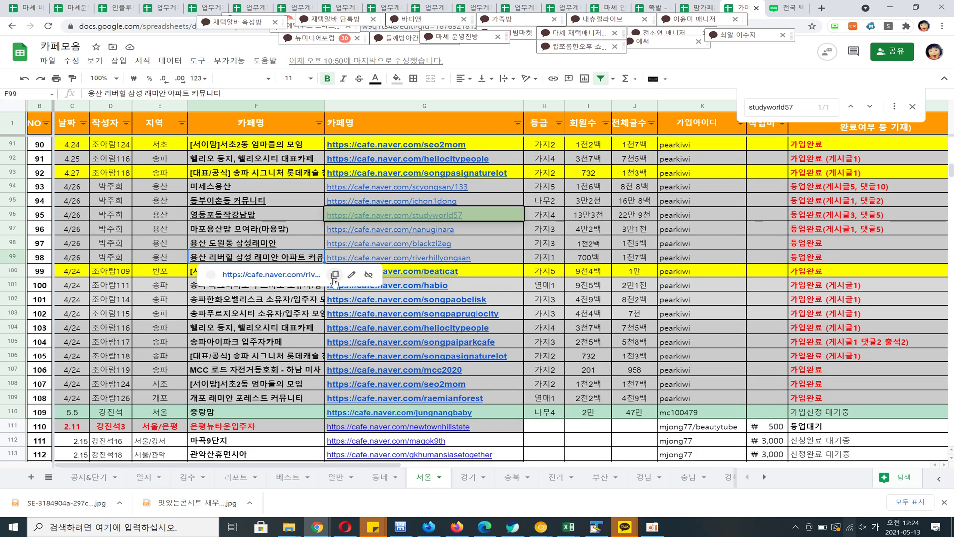
pyautogui.click(311, 327)
pyautogui.scroll(-8, 315, 318)
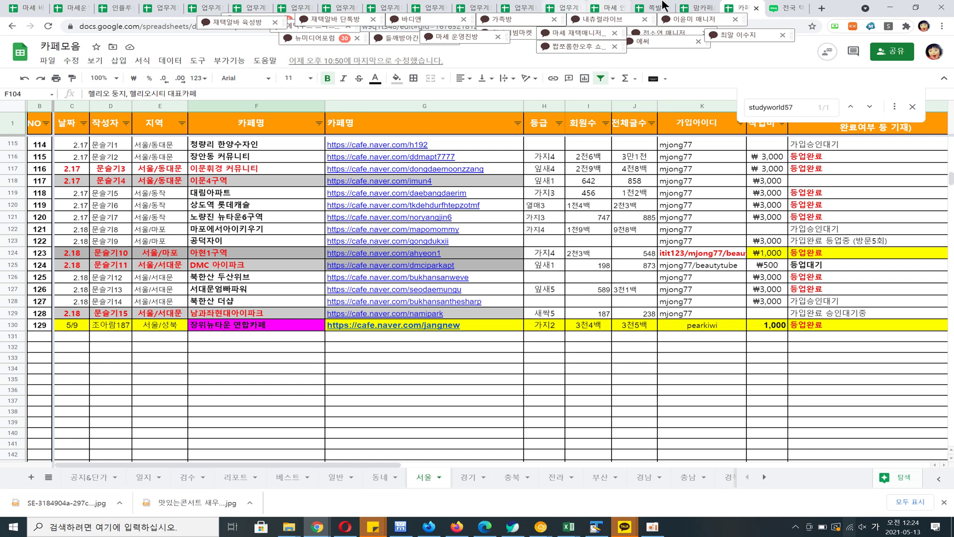
# Review the 맘카페 list in the 맘카페&인스타그래머 작업공유 spreadsheet and return to the 카페모음 spreadsheet.
pyautogui.click(698, 7)
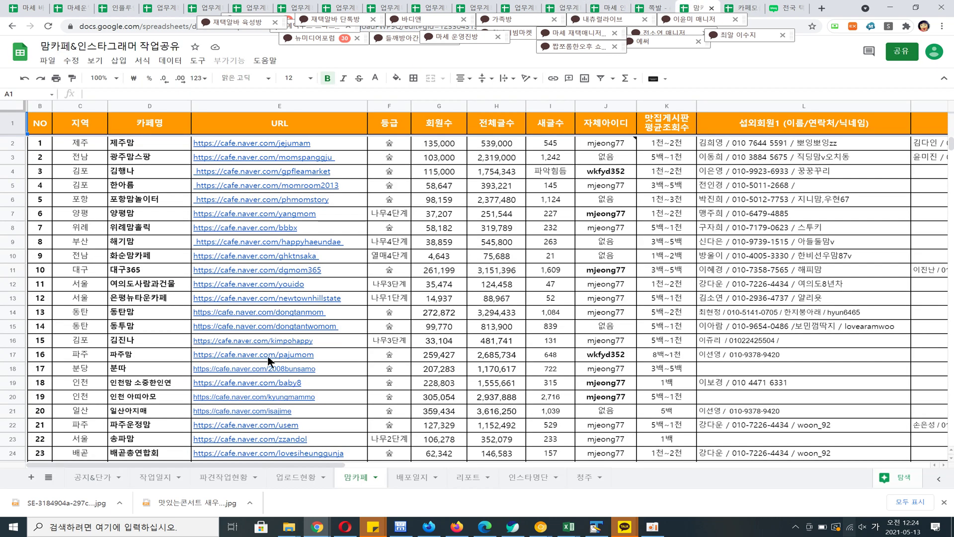
pyautogui.scroll(-20, 591, 199)
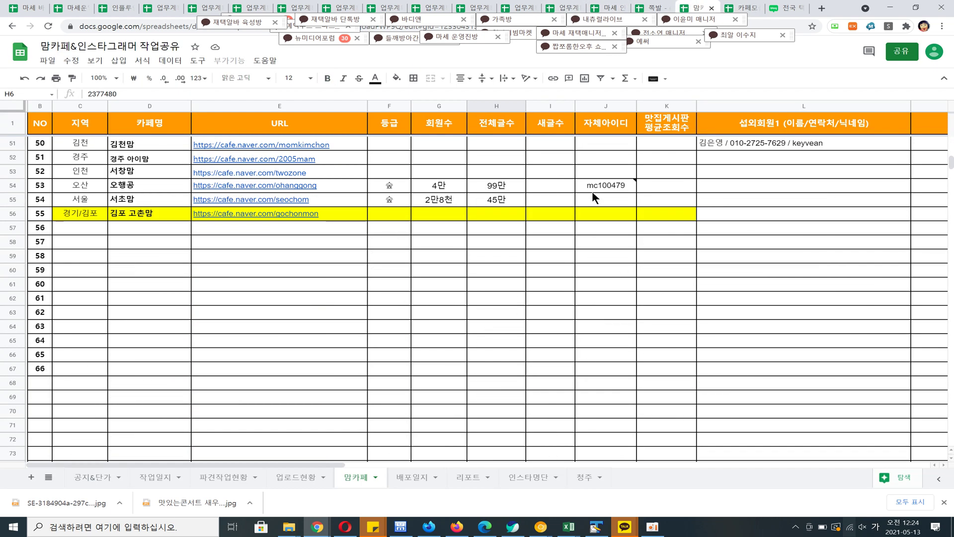
pyautogui.scroll(20, 590, 234)
pyautogui.click(743, 7)
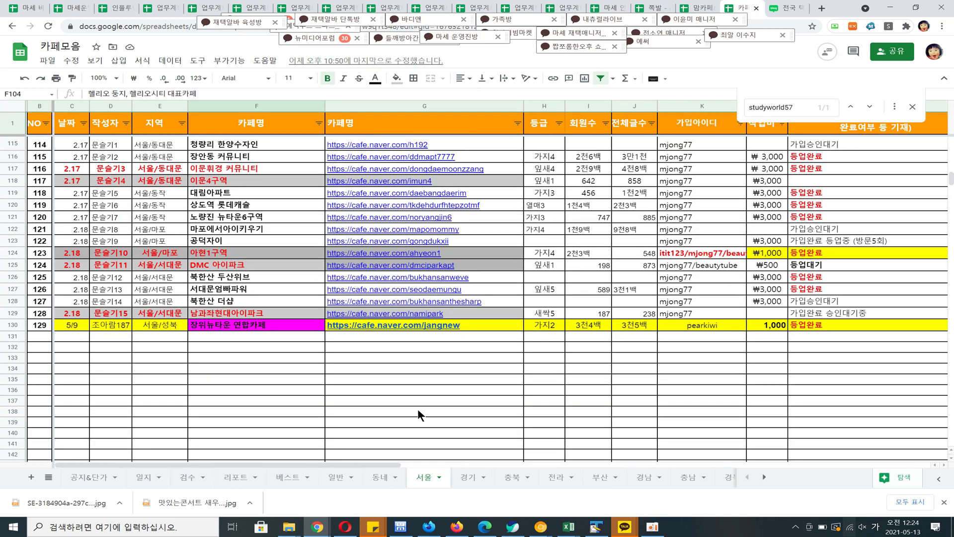
pyautogui.click(479, 371)
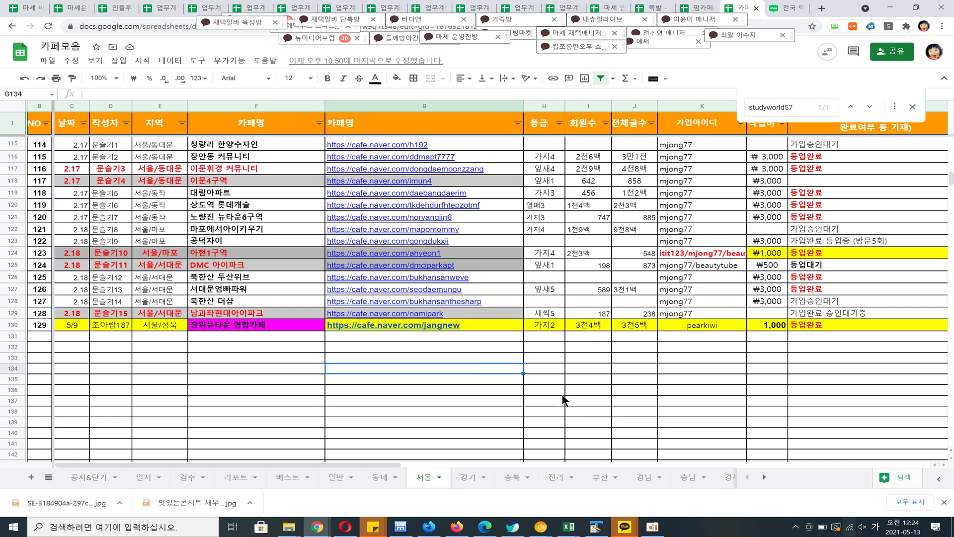
# Open the 일지 sheet and examine the latest distribution entries, including 깐새우장, 신우식품1 and the 5.9 덕화명란1 entry.
pyautogui.click(145, 478)
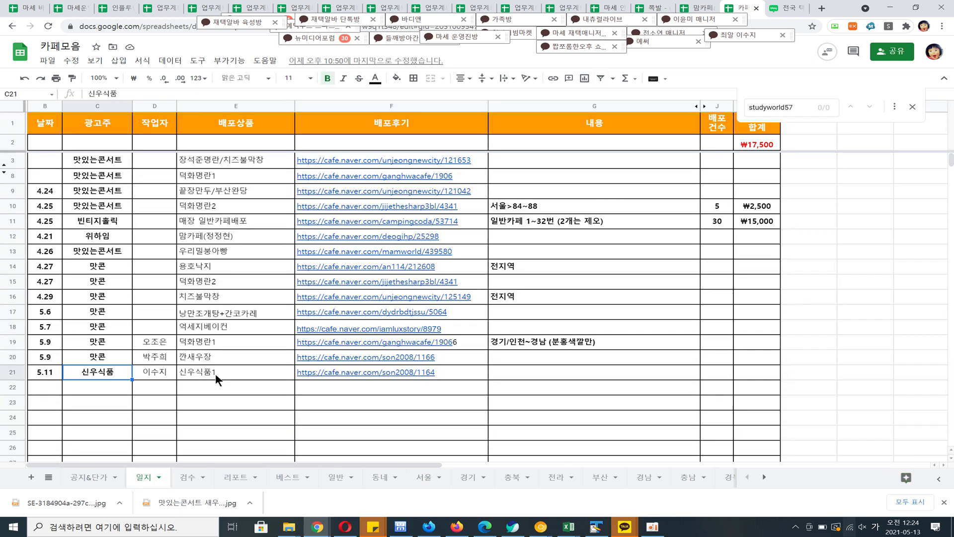
pyautogui.click(164, 356)
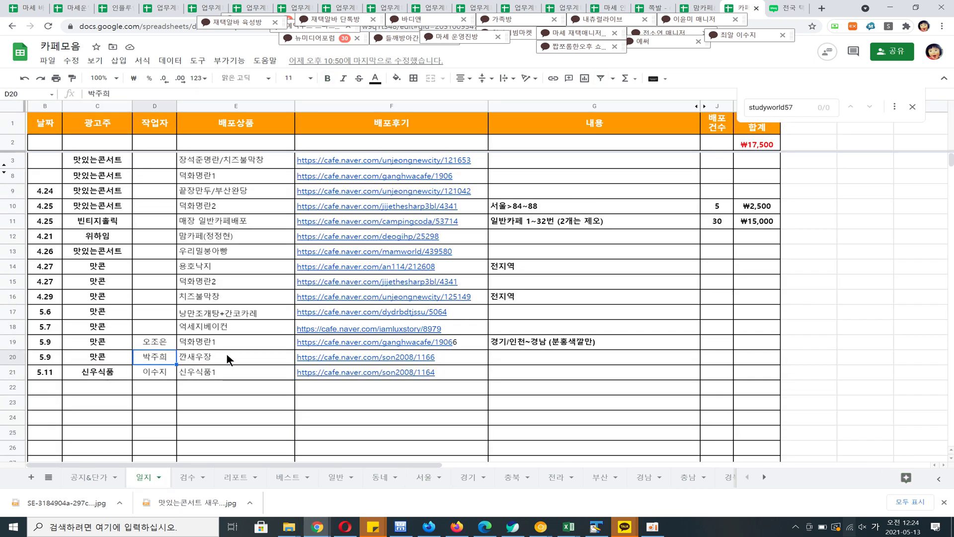
pyautogui.click(249, 373)
pyautogui.click(234, 342)
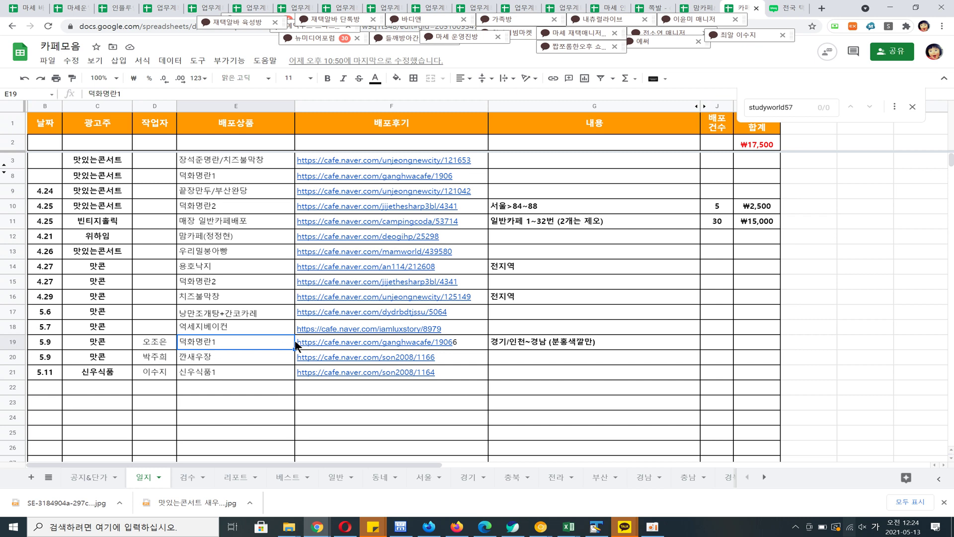
# Open the café post linked in the 5.9 덕화명란1 entry and highlight the beginning of its title.
pyautogui.click(316, 342)
pyautogui.click(355, 365)
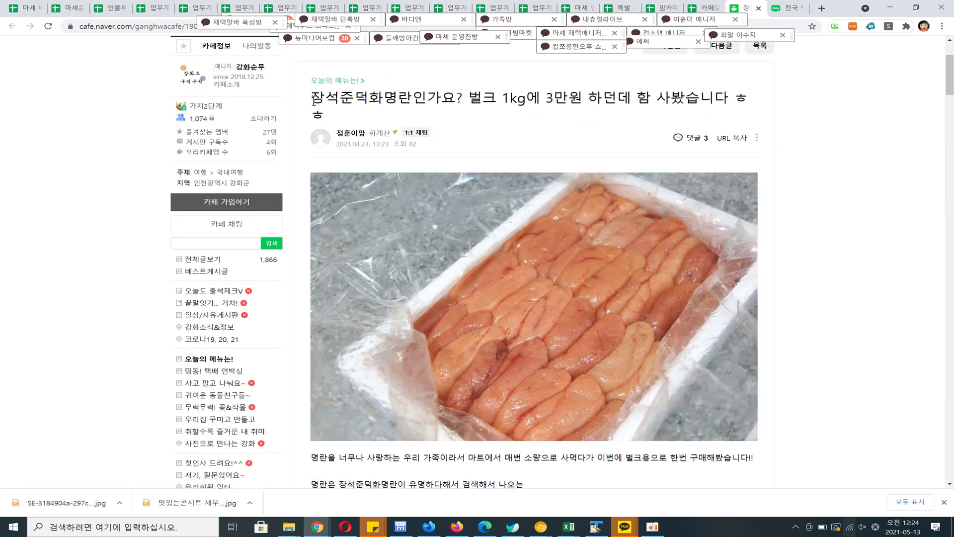
pyautogui.moveTo(313, 99); pyautogui.dragTo(370, 99)
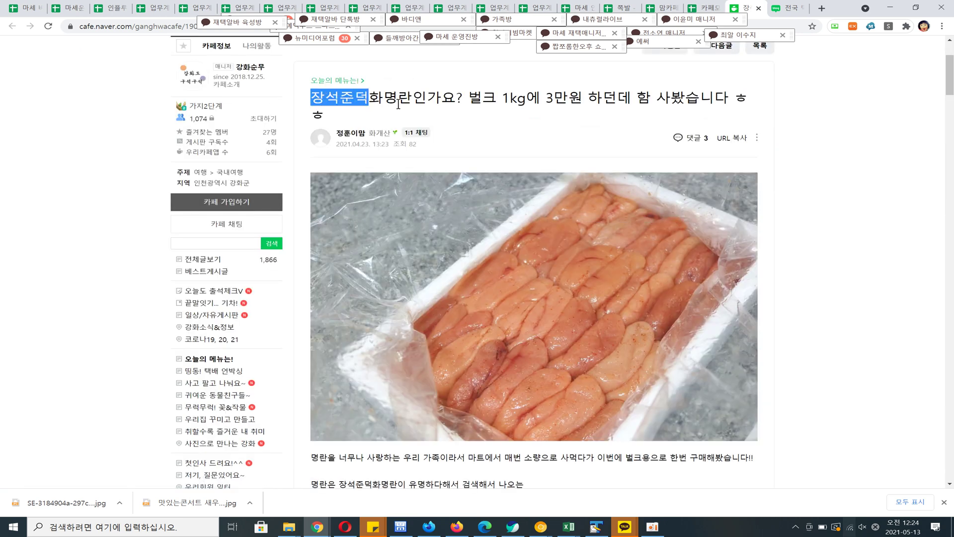
# Highlight the keyword 장석준덕화명란 at the beginning of the café post's title.
pyautogui.moveTo(427, 99); pyautogui.dragTo(674, 78)
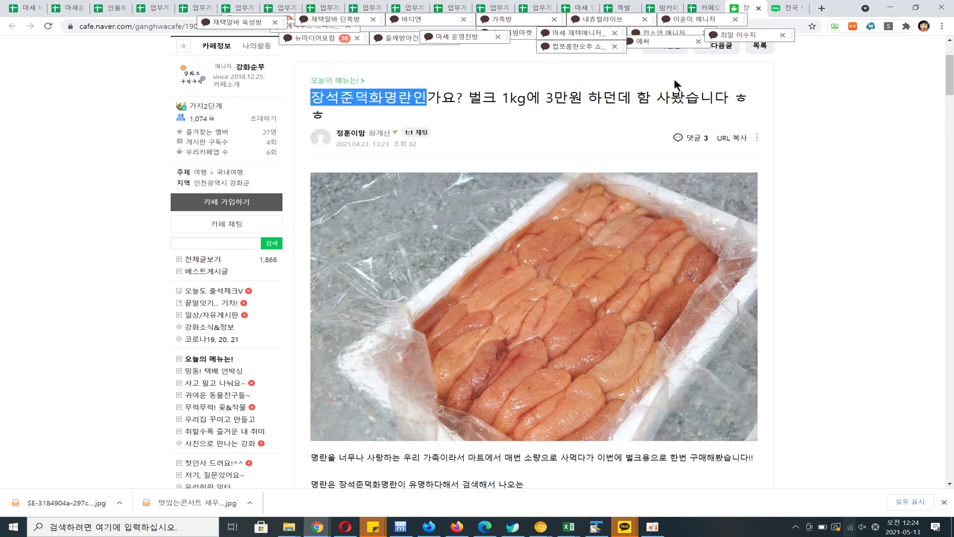
pyautogui.click(654, 136)
pyautogui.scroll(3, 601, 186)
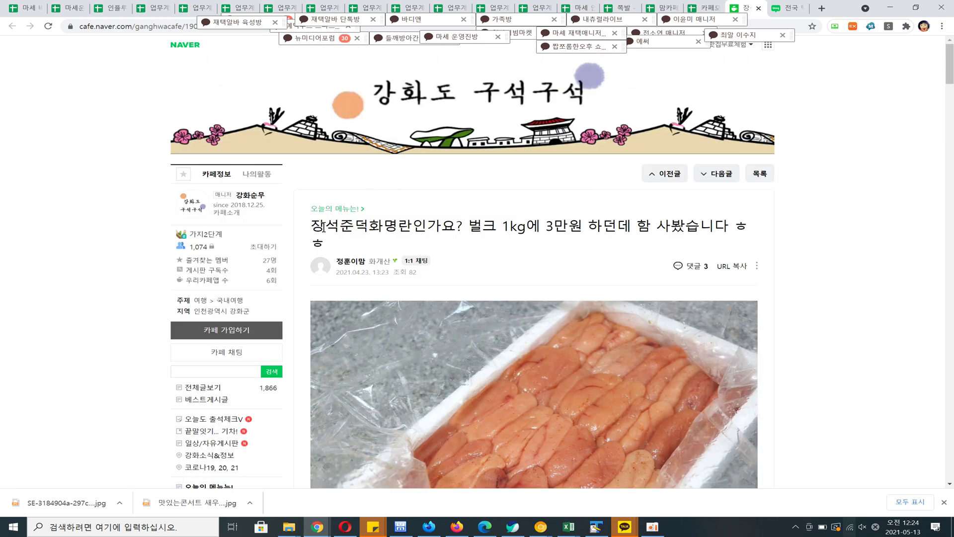
pyautogui.moveTo(324, 227); pyautogui.dragTo(399, 221)
pyautogui.moveTo(314, 230); pyautogui.dragTo(406, 230)
# Highlight the phrases about the 맛있는콘서트 스마트스토어, its purchase count and its low price in the post's opening text.
pyautogui.scroll(-4, 406, 231)
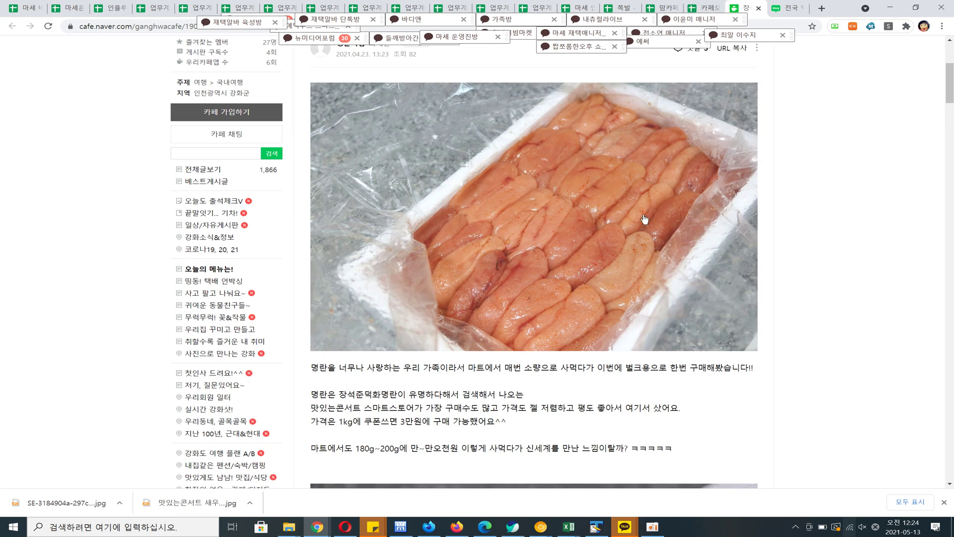
pyautogui.scroll(-4, 645, 219)
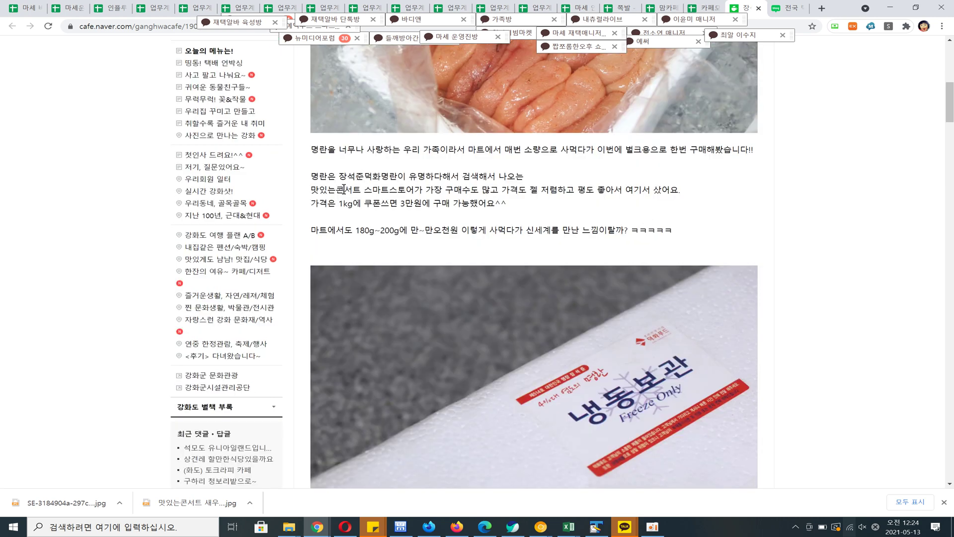
pyautogui.moveTo(312, 193); pyautogui.dragTo(565, 199)
pyautogui.click(511, 192)
pyautogui.doubleClick(517, 191)
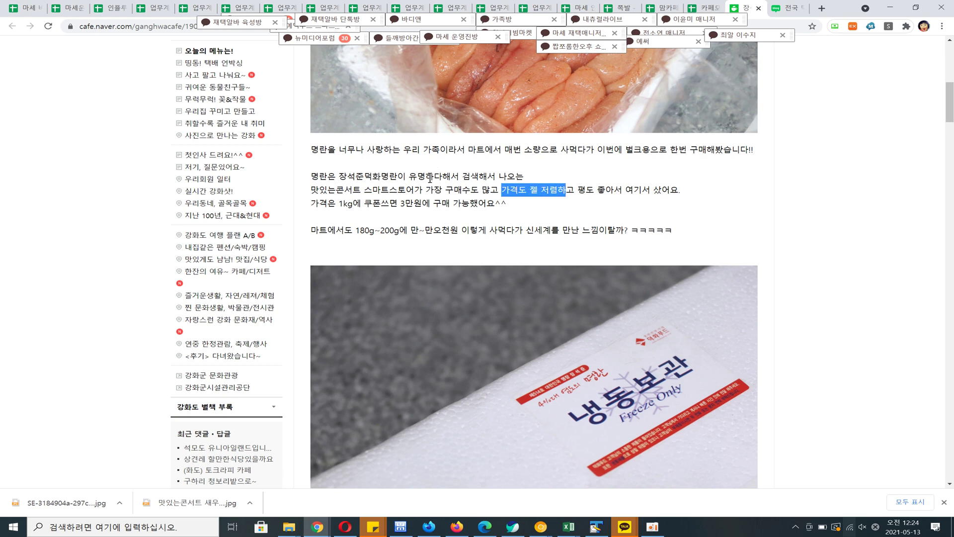
pyautogui.moveTo(375, 192); pyautogui.dragTo(478, 191)
pyautogui.click(561, 231)
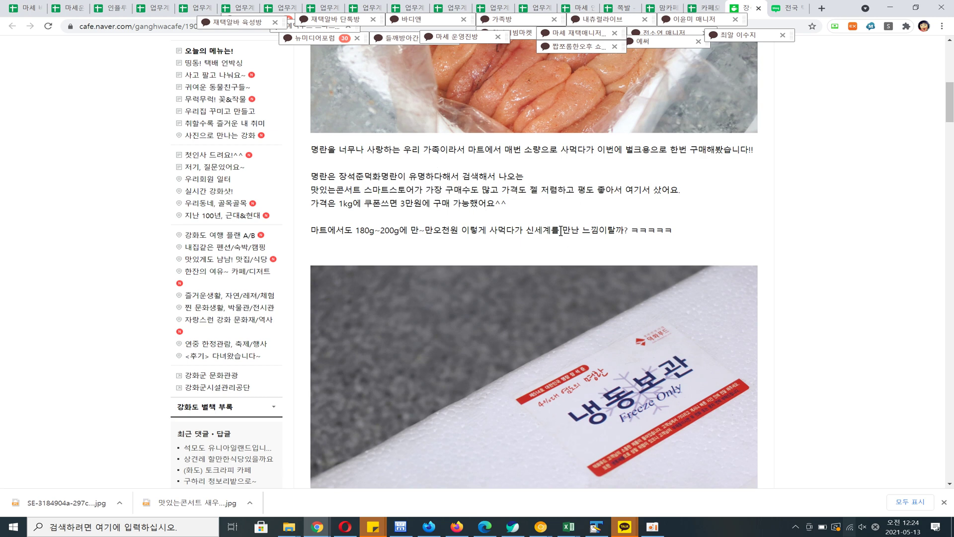
# Look through the café post down to its comments and return to the opening photo and text.
pyautogui.scroll(4, 561, 231)
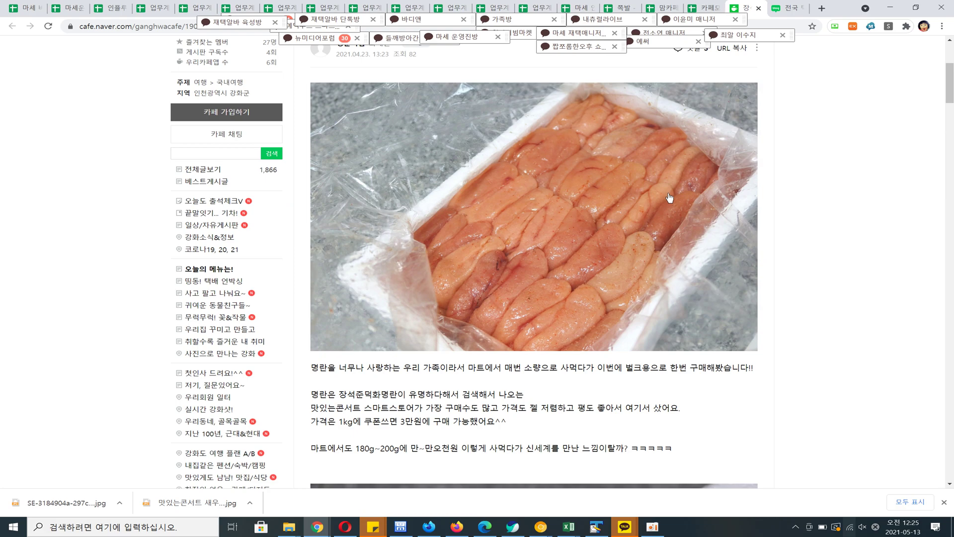
pyautogui.moveTo(949, 85); pyautogui.dragTo(947, 395)
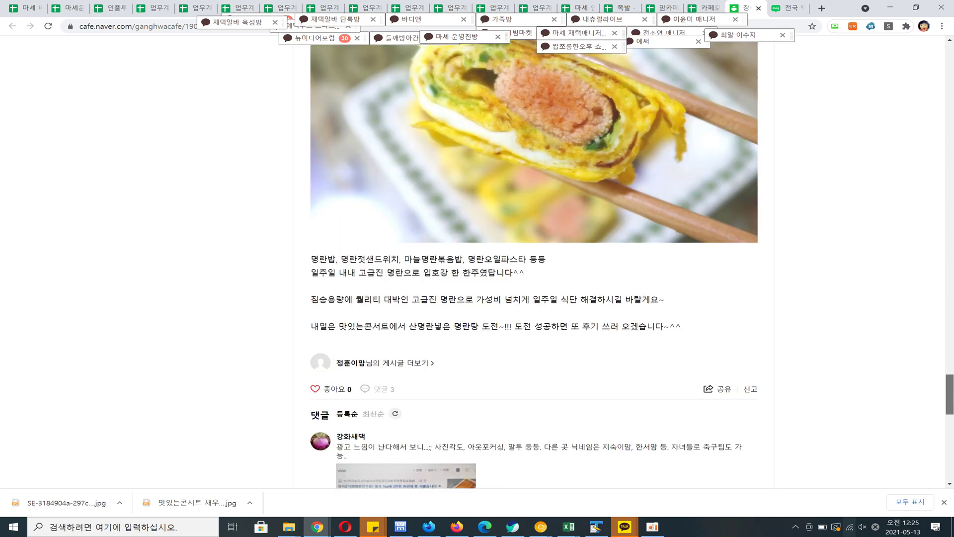
pyautogui.scroll(-3, 945, 349)
pyautogui.scroll(20, 918, 249)
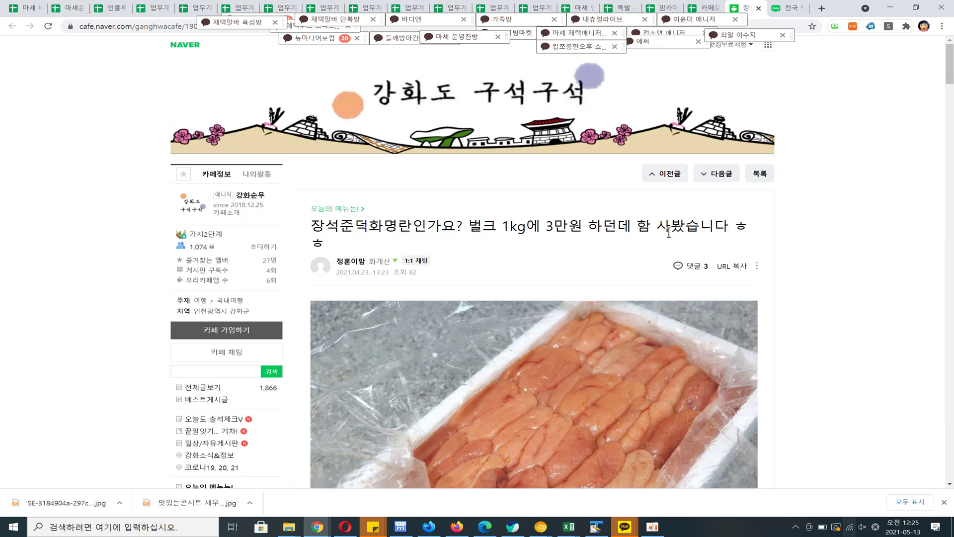
pyautogui.scroll(-10, 646, 164)
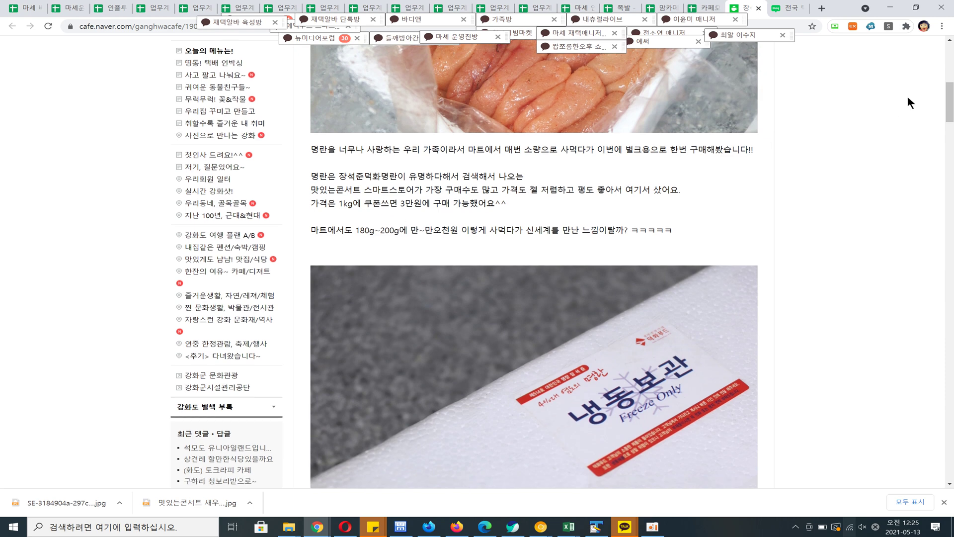
pyautogui.moveTo(952, 106); pyautogui.dragTo(944, 85)
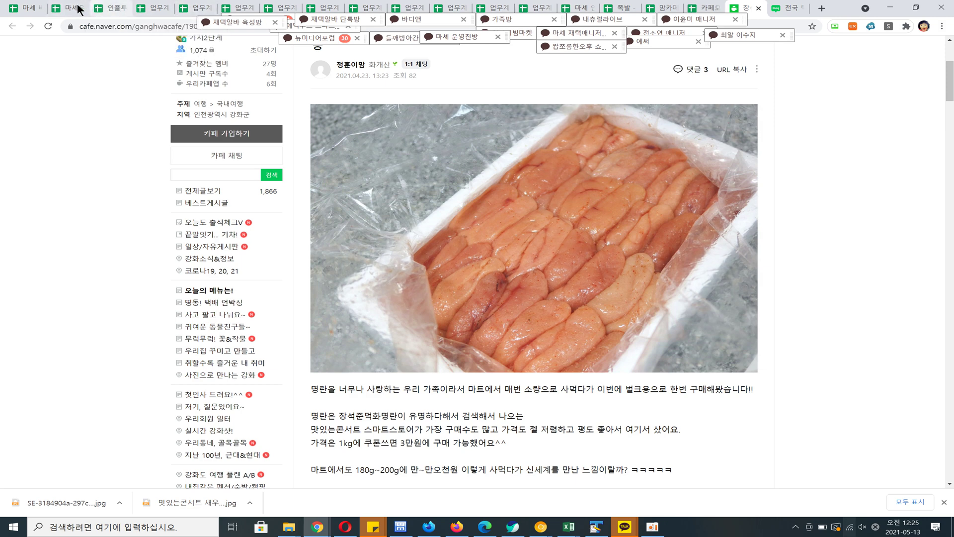
# Return to the 카페모음 spreadsheet and examine the 경기 sheet's last entries, including 성남시부동산재테크 and 송행공.
pyautogui.click(702, 7)
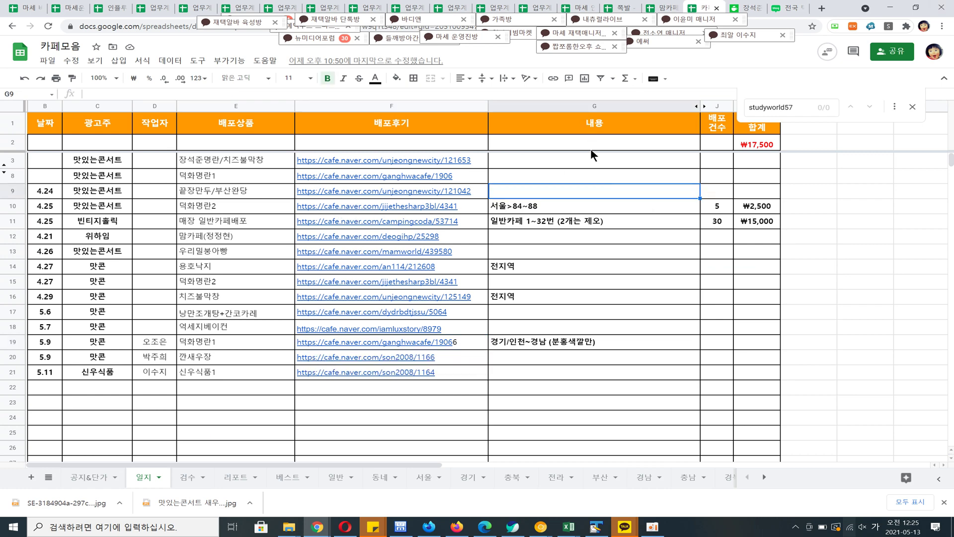
pyautogui.click(611, 166)
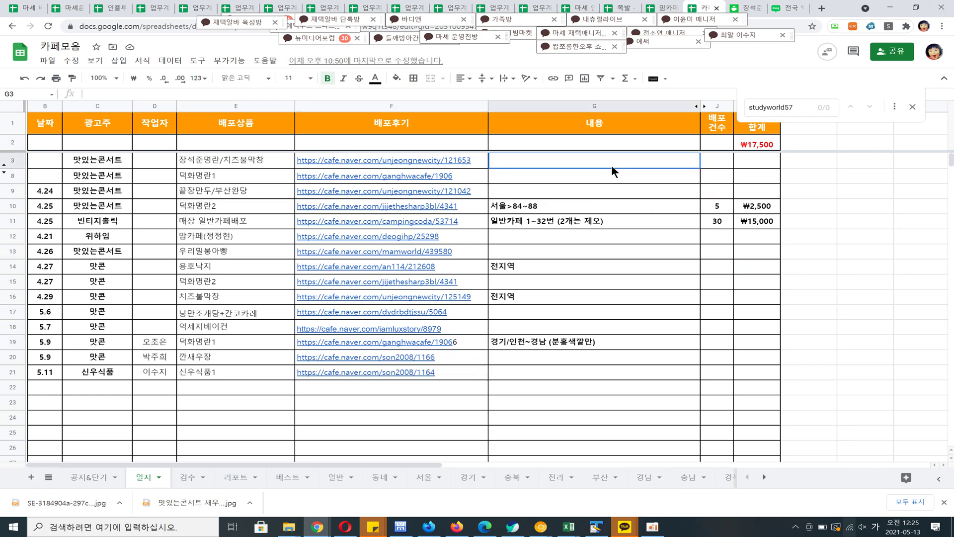
pyautogui.click(468, 477)
pyautogui.scroll(-20, 431, 366)
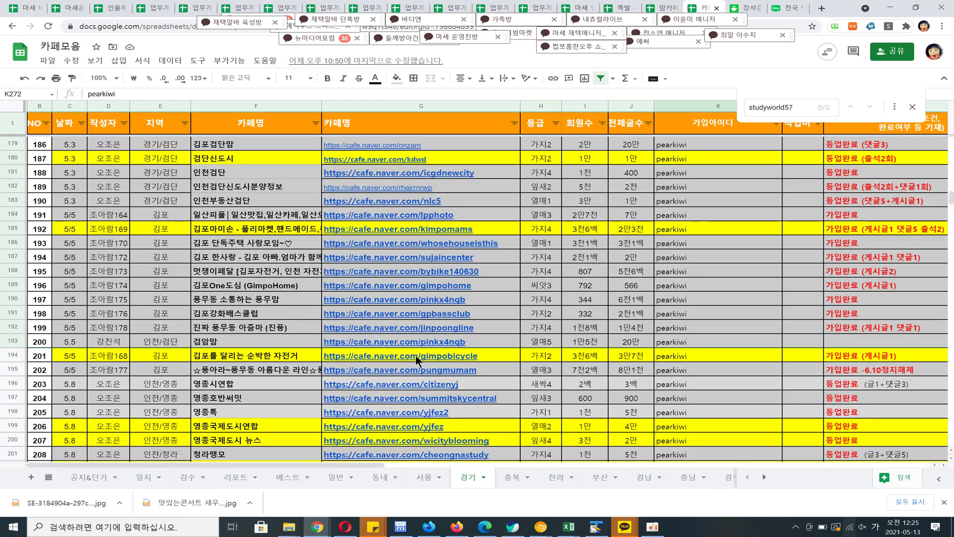
pyautogui.scroll(5, 415, 356)
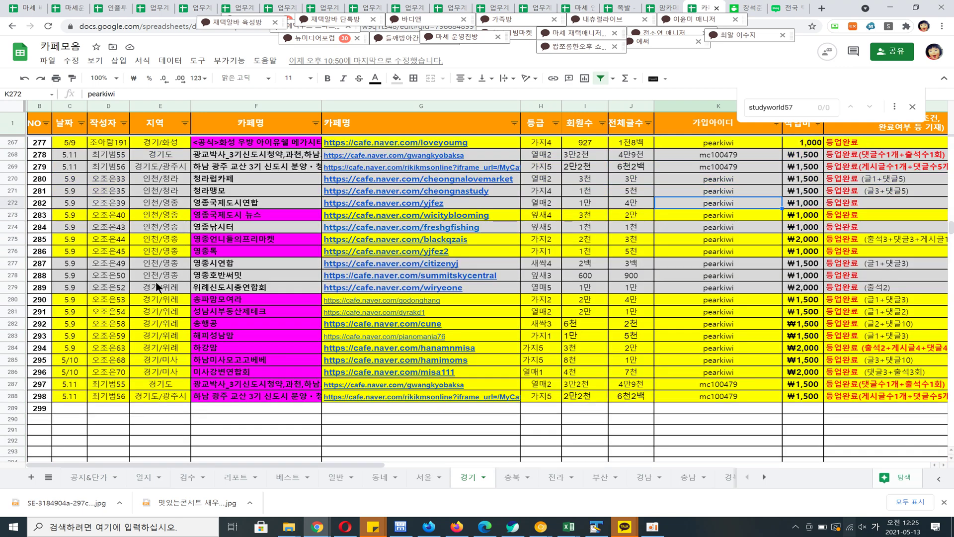
pyautogui.click(138, 311)
pyautogui.click(258, 169)
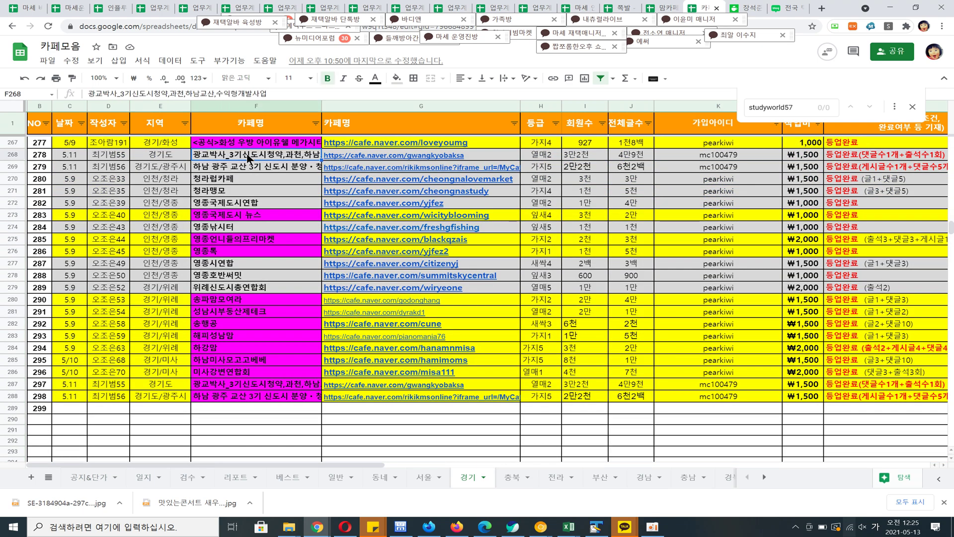
pyautogui.click(255, 300)
pyautogui.click(262, 311)
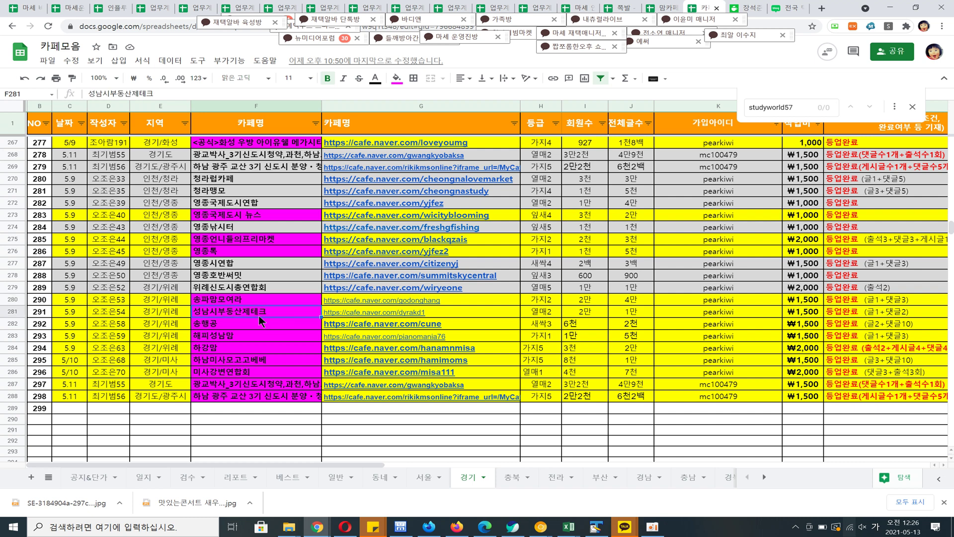
pyautogui.click(244, 324)
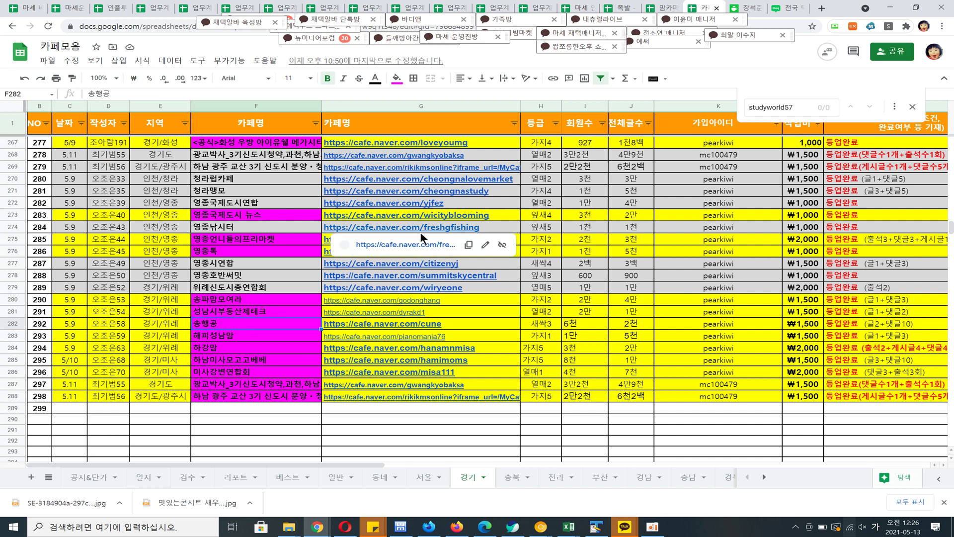
# Open the 서울 sheet and examine its café entries, selecting D44:M48 and D28:K32 as examples.
pyautogui.click(432, 478)
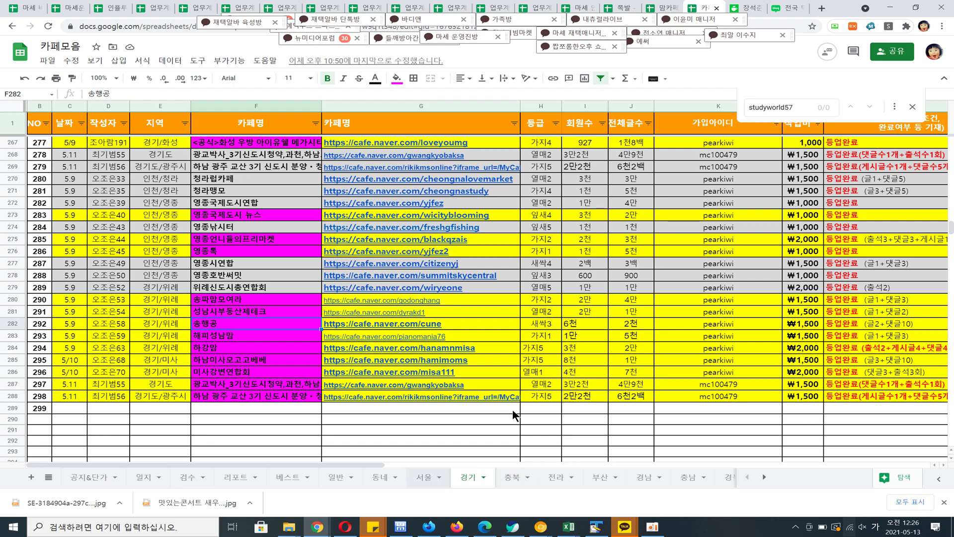
pyautogui.scroll(15, 513, 401)
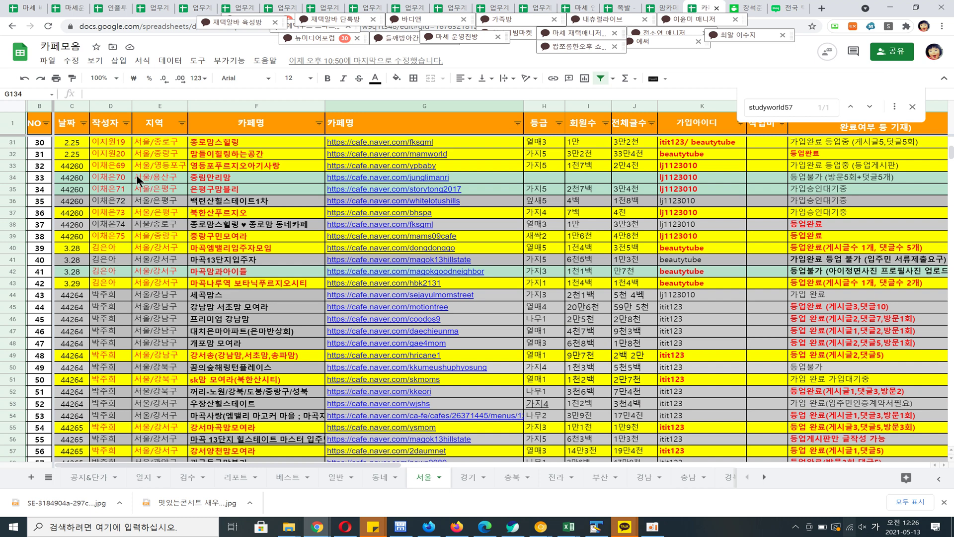
pyautogui.click(604, 246)
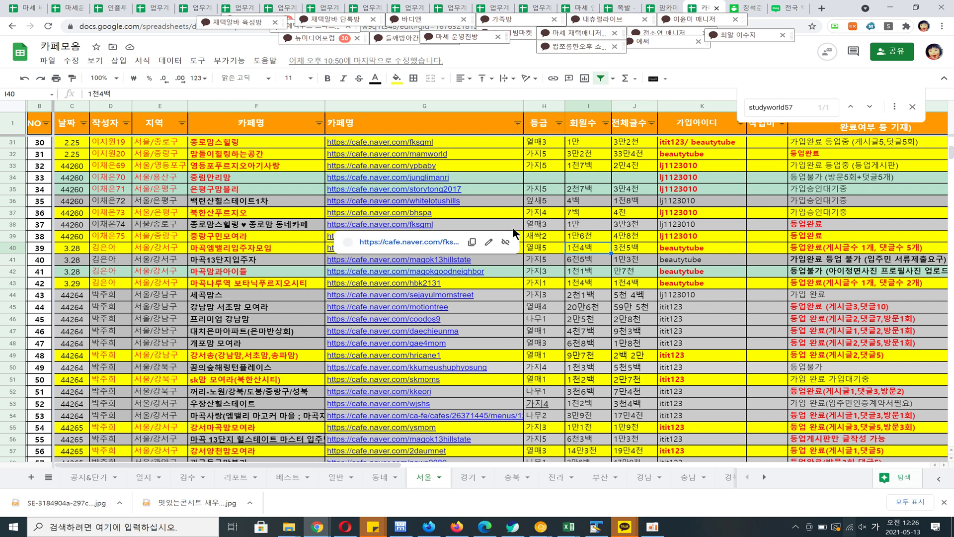
pyautogui.click(152, 179)
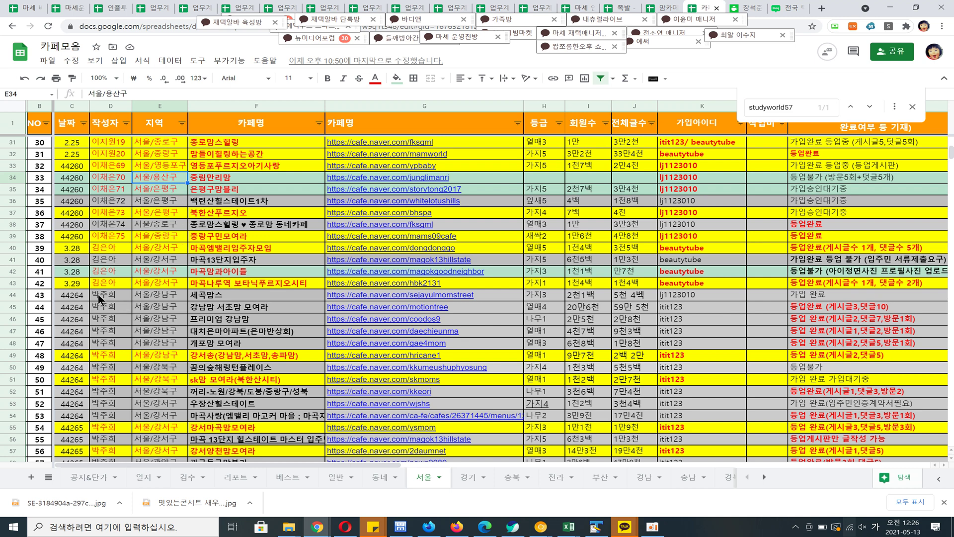
pyautogui.moveTo(99, 296); pyautogui.dragTo(810, 347)
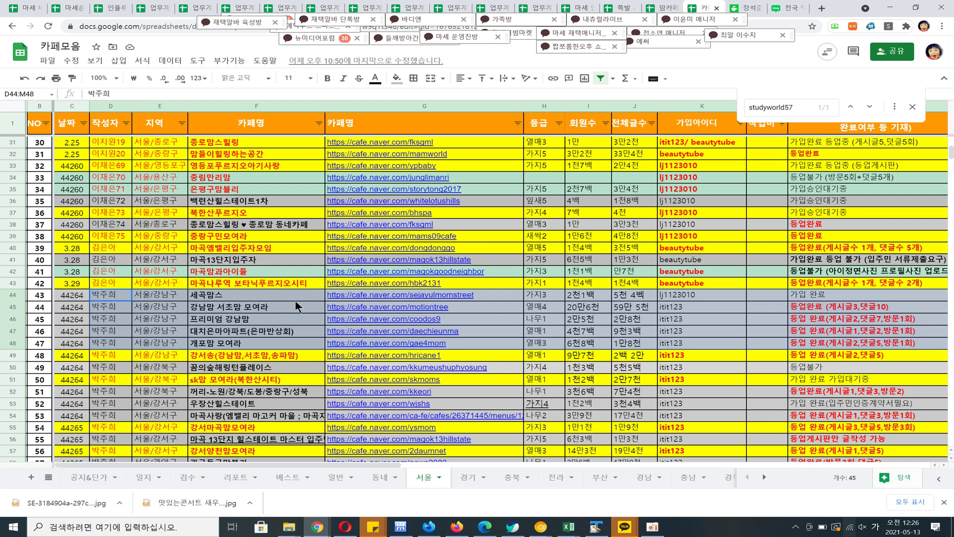
pyautogui.scroll(5, 280, 294)
pyautogui.moveTo(121, 293); pyautogui.dragTo(688, 342)
pyautogui.scroll(-20, 585, 315)
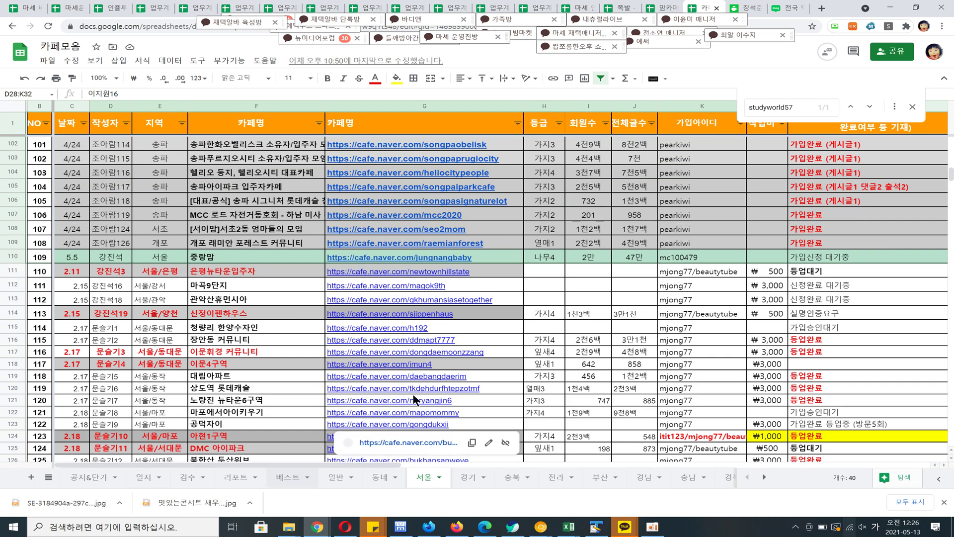
# Open the 베스트 sheet and point out the 동백발전연합회 and 레몬테라스 cafés.
pyautogui.click(284, 477)
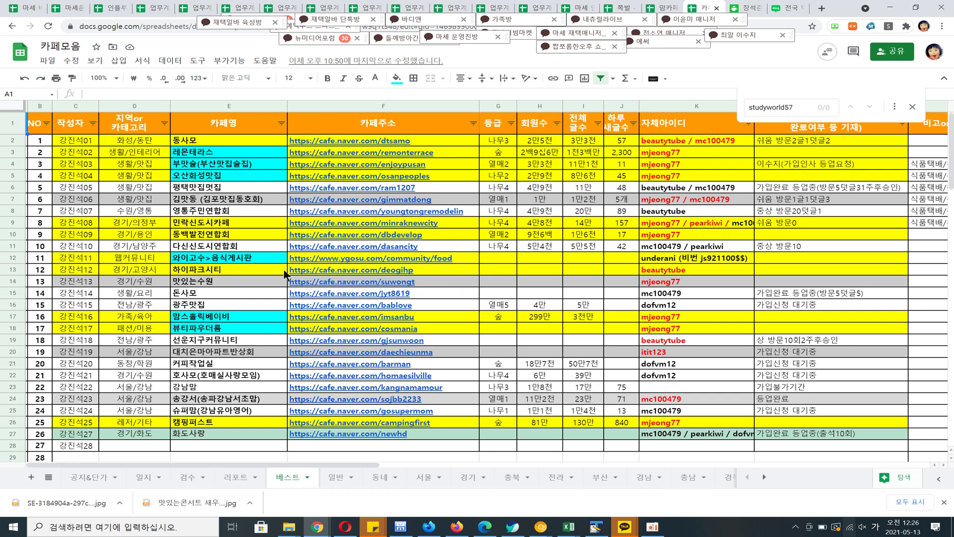
pyautogui.click(215, 236)
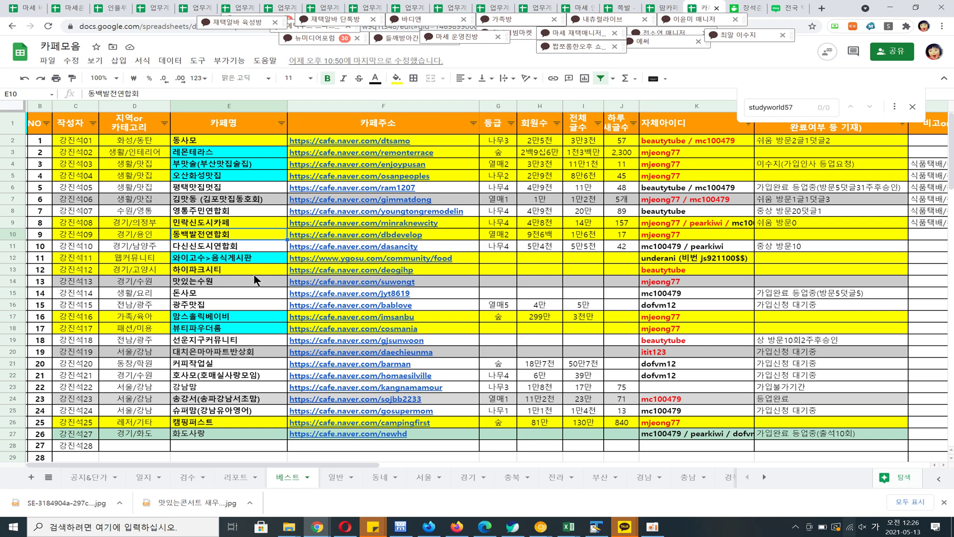
pyautogui.click(217, 156)
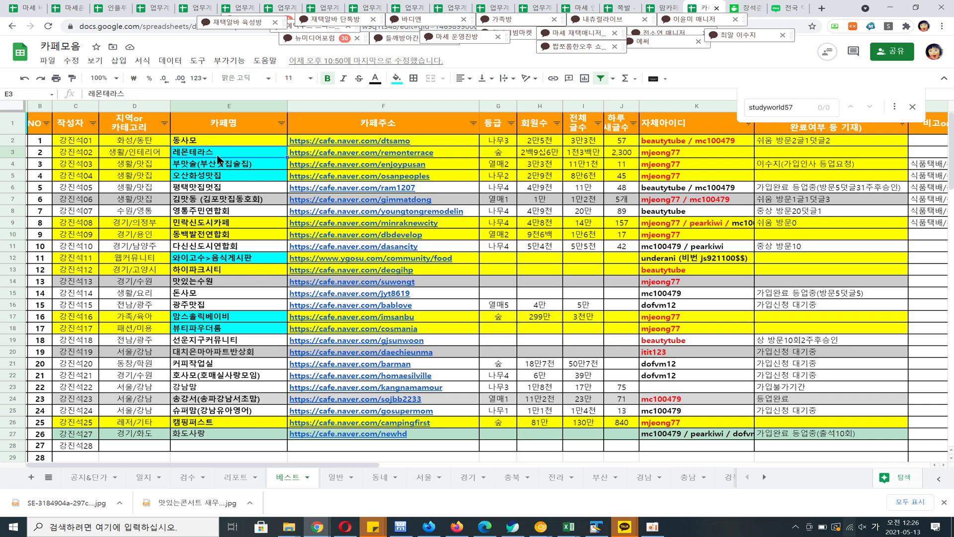
# Open the 일반 sheet and point out the 부자클럽 (앱테크끝판왕) and 다이렉트결혼준비 cafés.
pyautogui.click(336, 477)
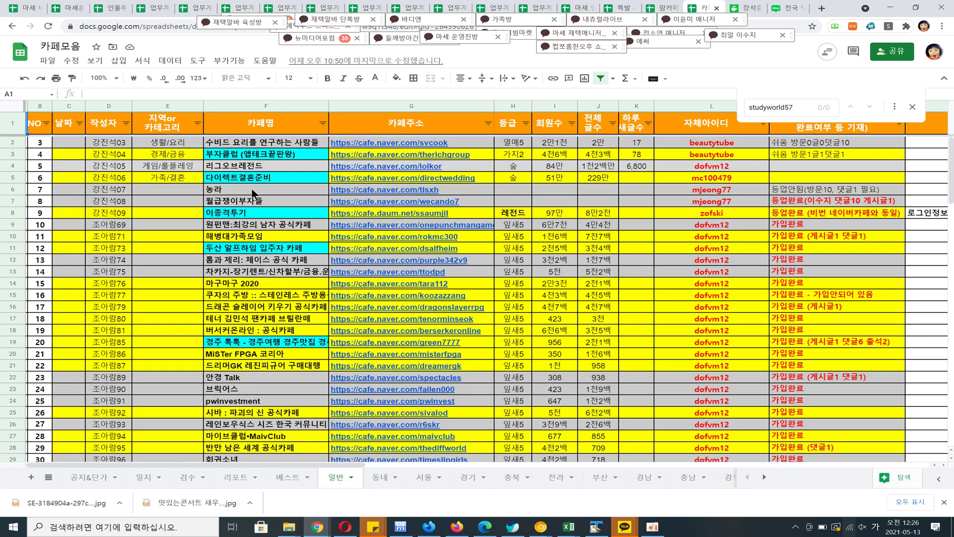
pyautogui.click(251, 159)
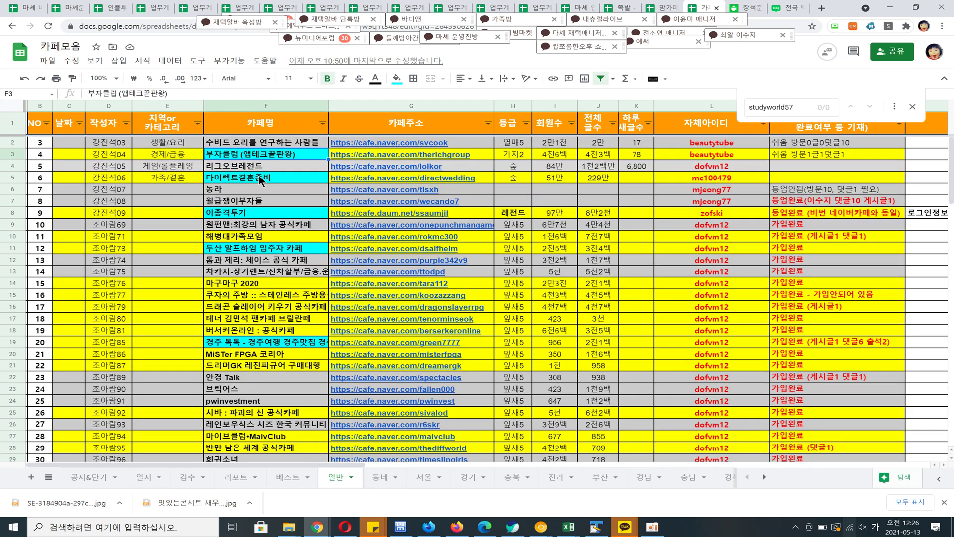
pyautogui.click(262, 178)
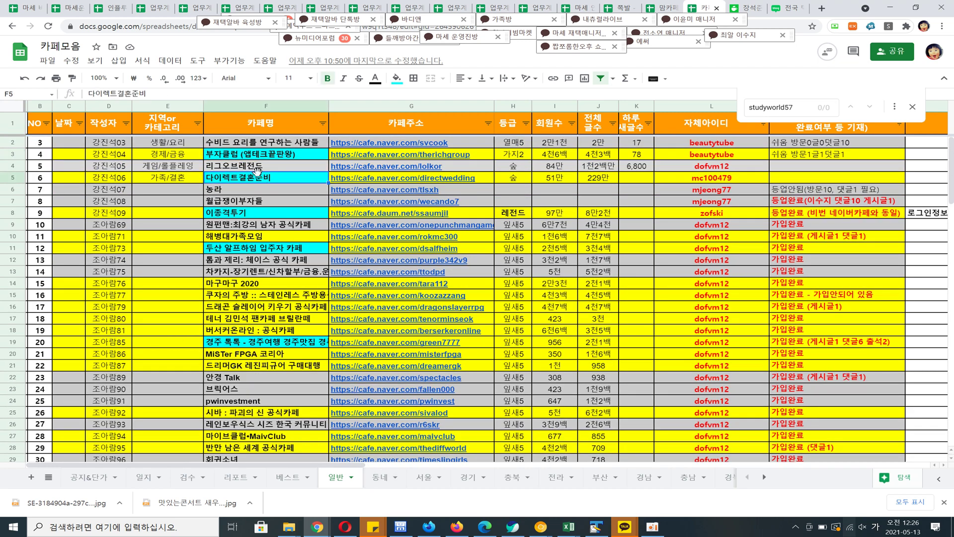
pyautogui.click(256, 159)
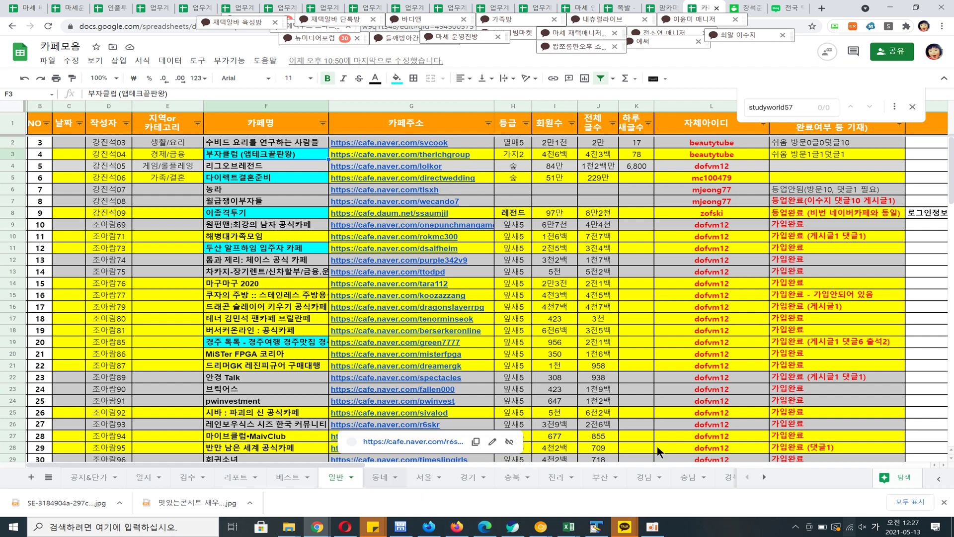
# View the 동네 sheet, switch to the 부산 sheet and point out the 수영구맘 and 해운대톡 cafés.
pyautogui.hotkey('ctrl', 'shift', 'pagedown')
pyautogui.click(455, 483)
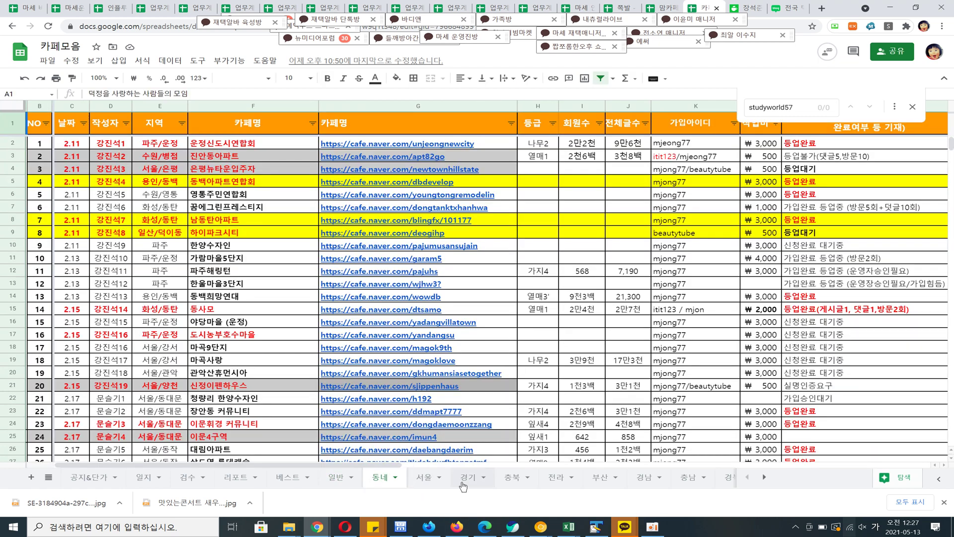
pyautogui.click(601, 477)
pyautogui.rightClick(384, 268)
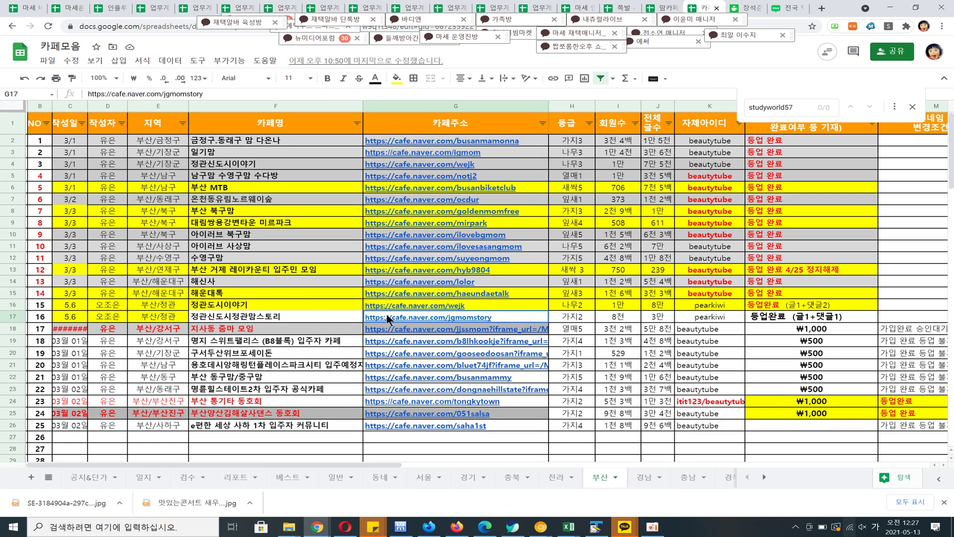
pyautogui.click(207, 259)
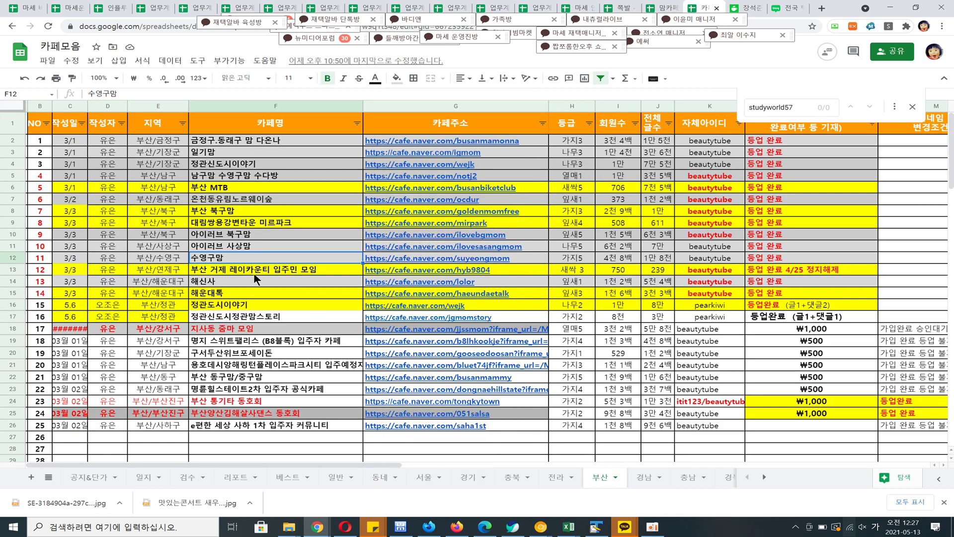
pyautogui.click(247, 297)
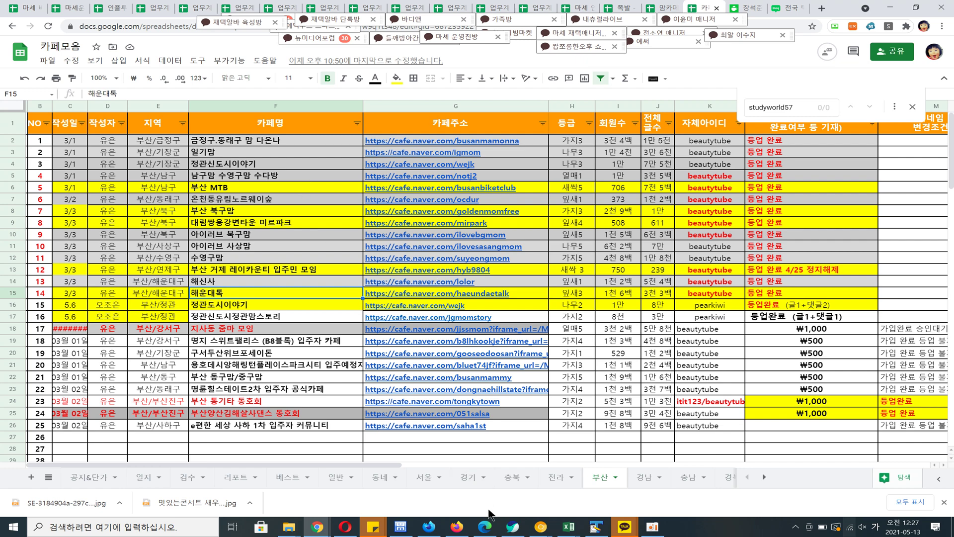
# Switch to the Smart Store Center and examine the 전체채널 charts of daily inflow and payment contribution by marketing channel.
pyautogui.click(487, 529)
pyautogui.scroll(4, 434, 413)
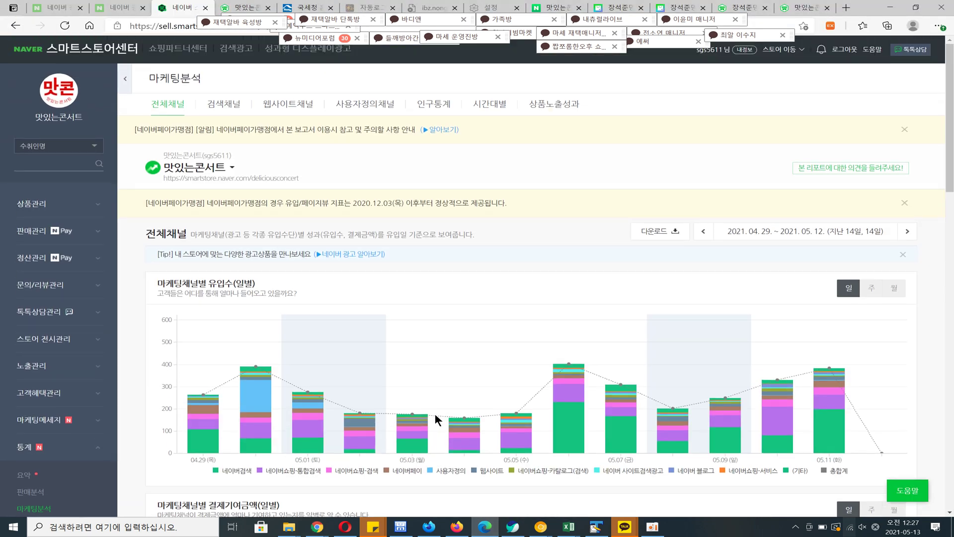
pyautogui.moveTo(430, 409)
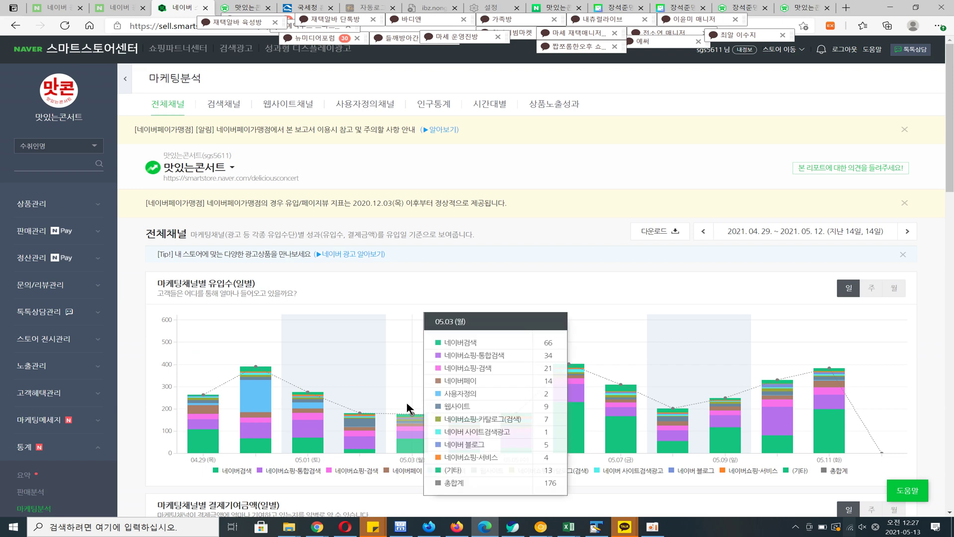
pyautogui.scroll(-5, 449, 368)
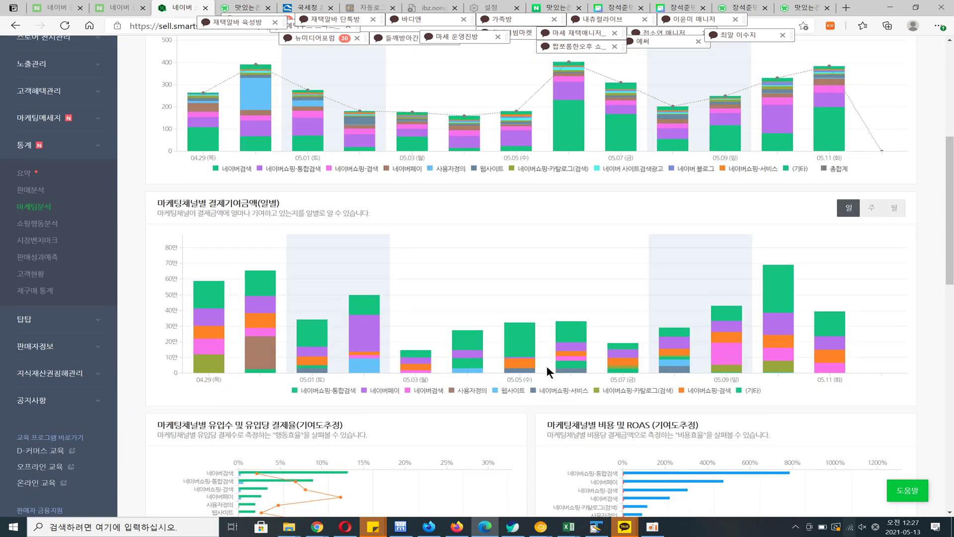
pyautogui.scroll(5, 208, 190)
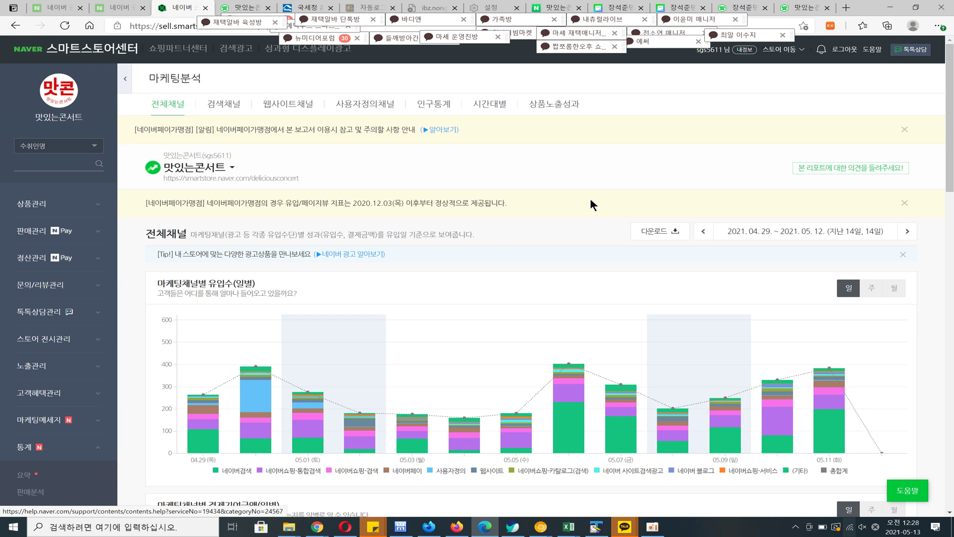
pyautogui.scroll(-5, 427, 285)
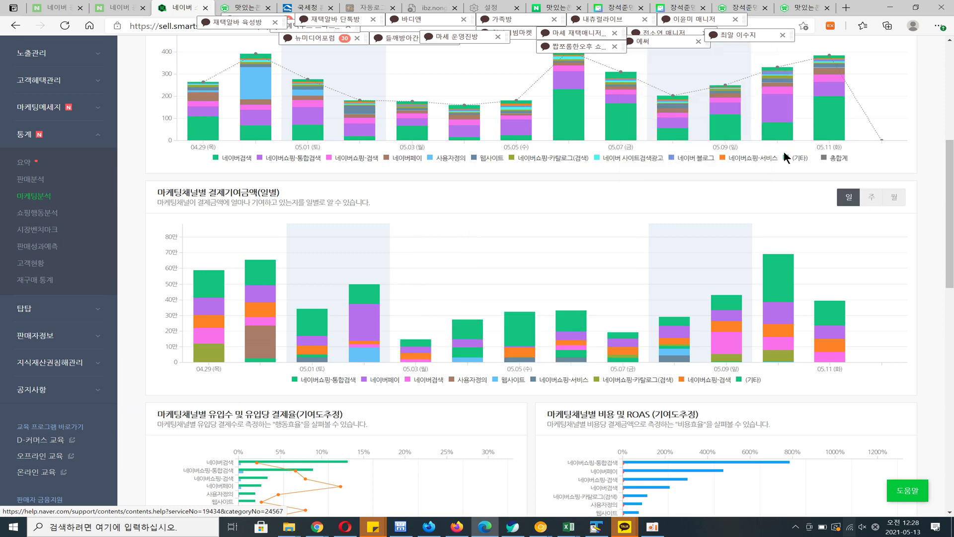
pyautogui.scroll(5, 783, 159)
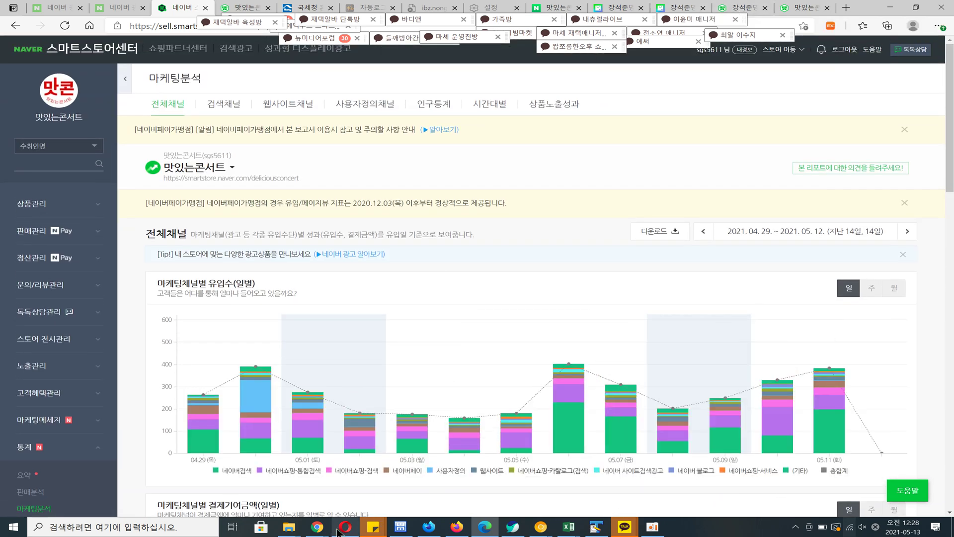
# Switch to the 카페모음 spreadsheet, open the 일지 sheet and view the café post linked for 낭만조개탕+간코카레.
pyautogui.click(318, 527)
pyautogui.click(375, 499)
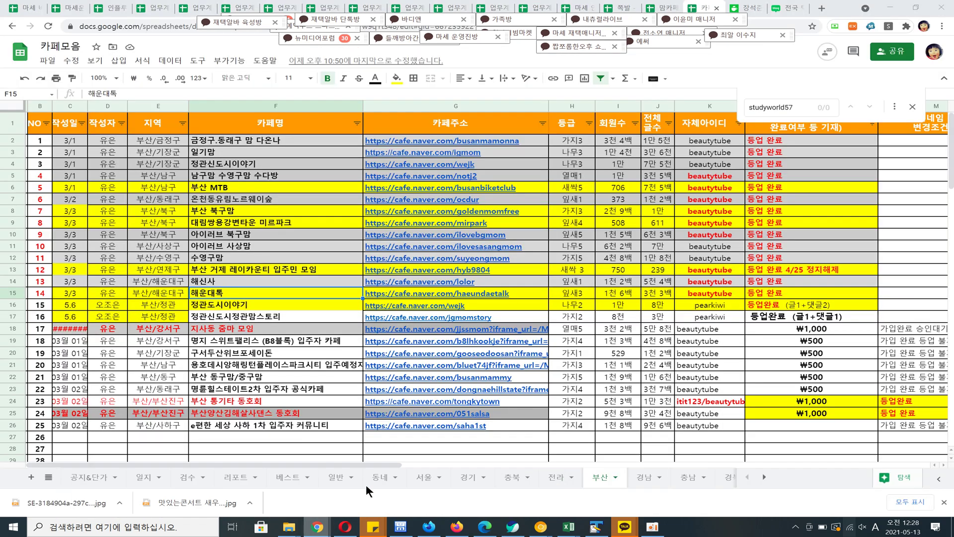
pyautogui.click(162, 475)
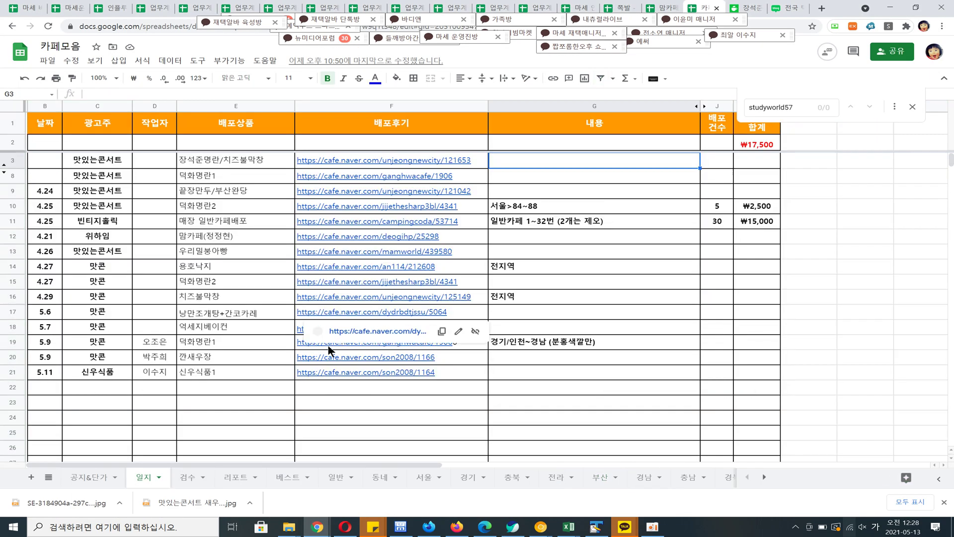
pyautogui.click(377, 331)
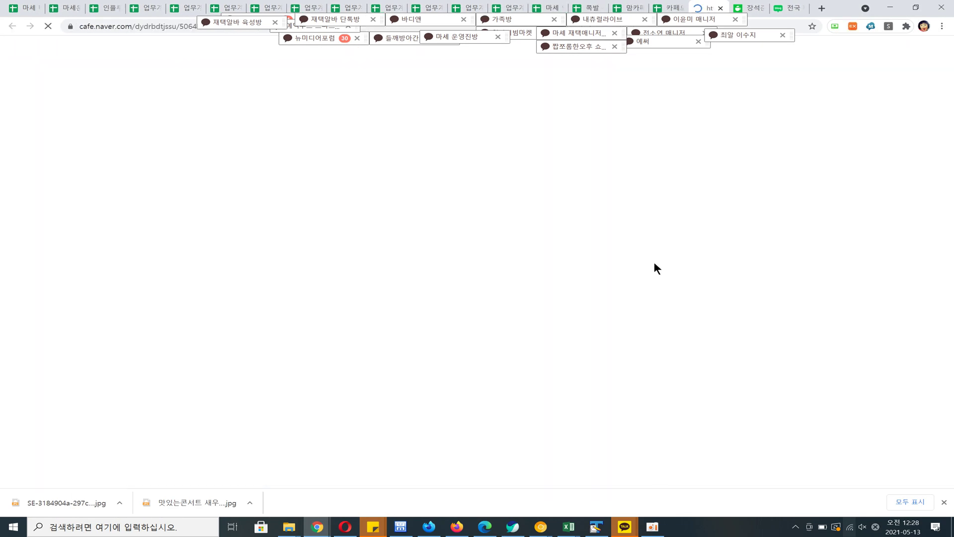
pyautogui.scroll(-3, 653, 259)
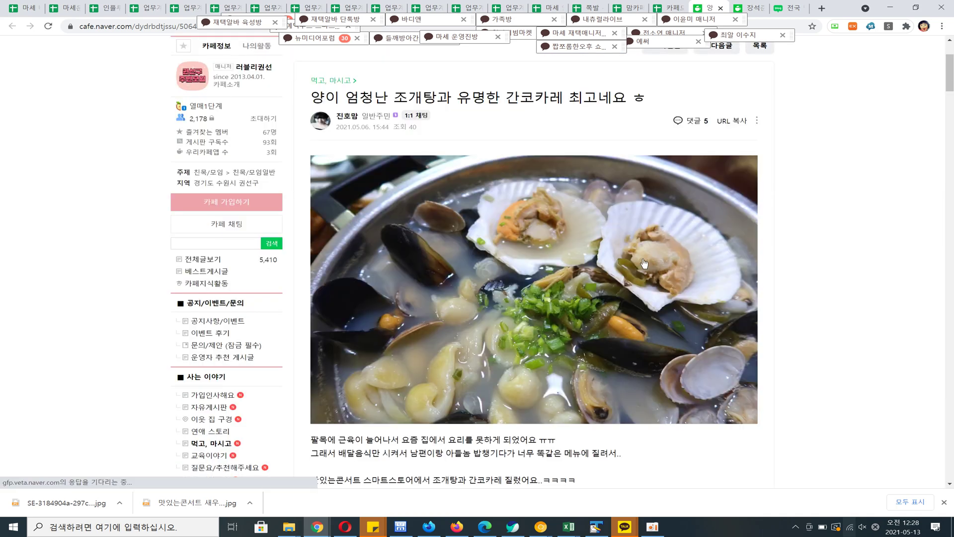
pyautogui.scroll(-8, 654, 253)
pyautogui.scroll(-5, 654, 254)
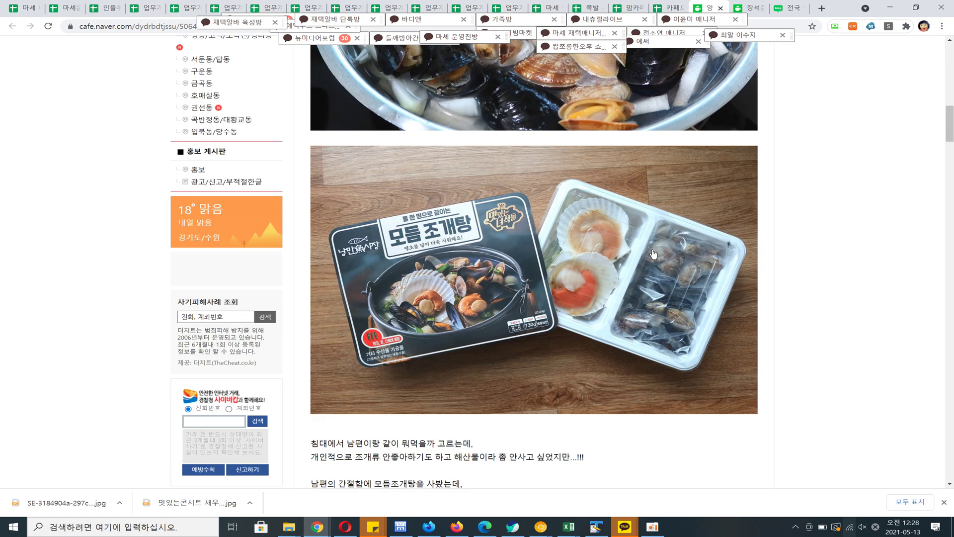
pyautogui.moveTo(948, 144); pyautogui.dragTo(926, 75)
pyautogui.scroll(-4, 874, 217)
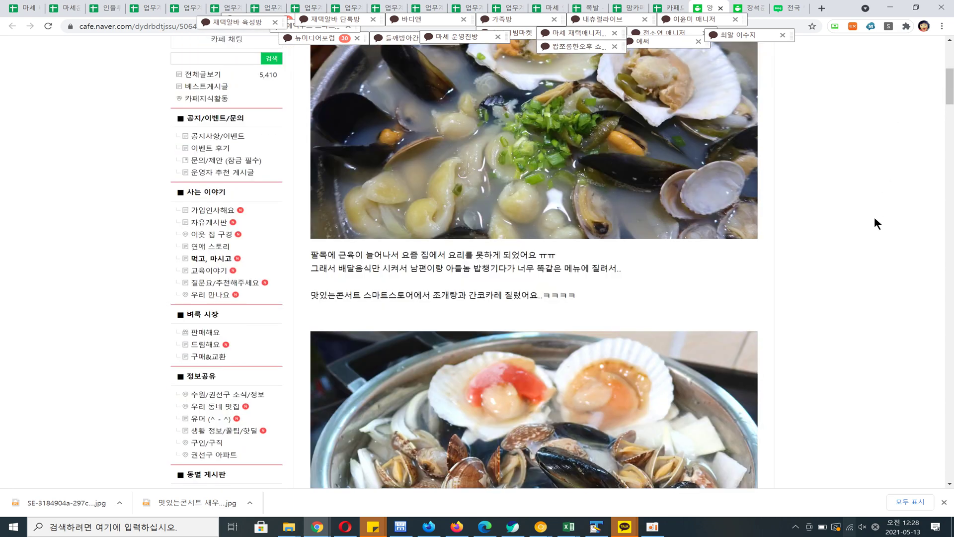
pyautogui.scroll(4, 874, 217)
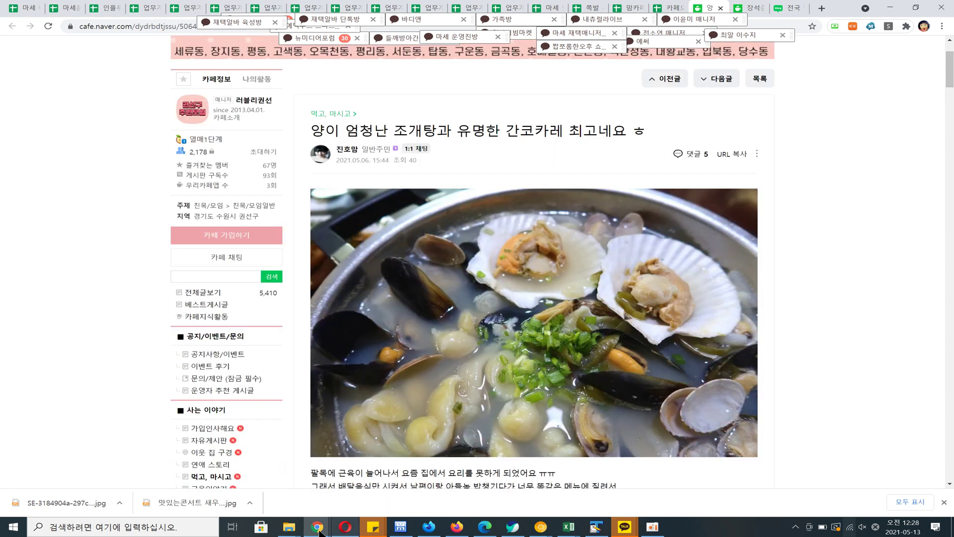
# Return to the 일지 sheet and open the café post linked in the 5.9 덕화명란1 row.
pyautogui.moveTo(317, 526)
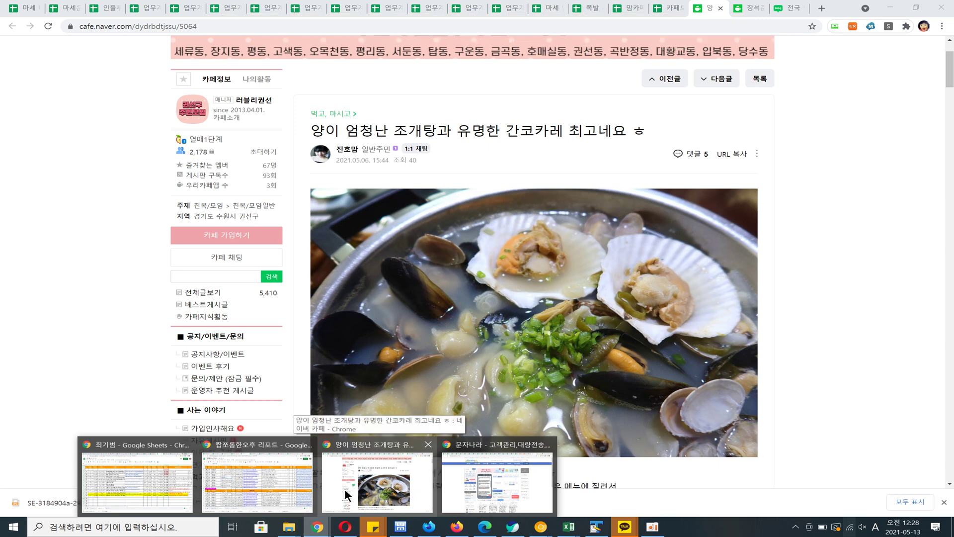
pyautogui.click(676, 8)
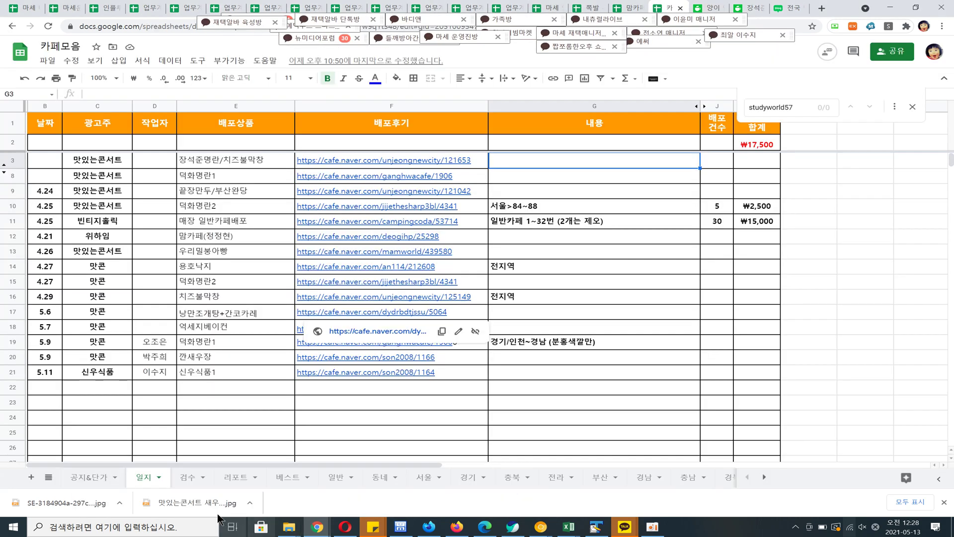
pyautogui.click(359, 353)
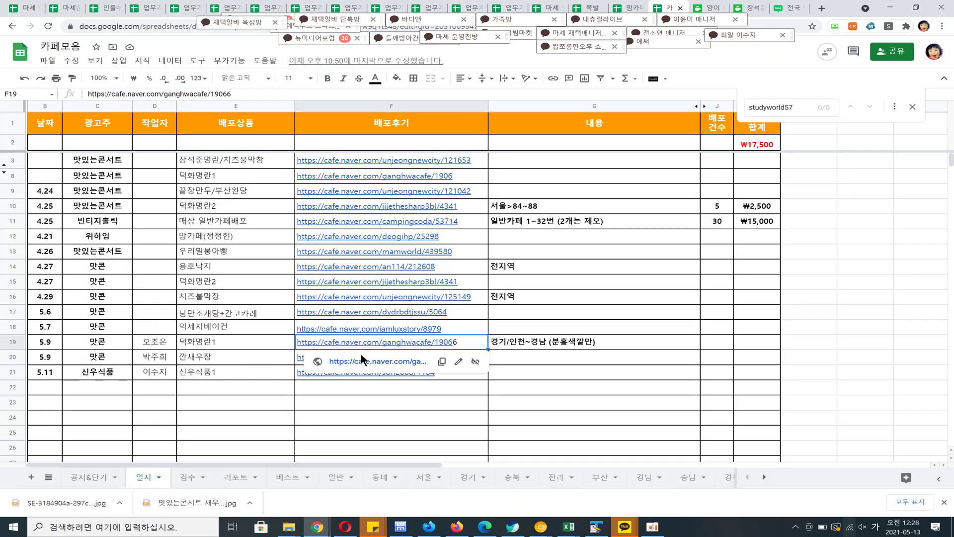
pyautogui.click(384, 367)
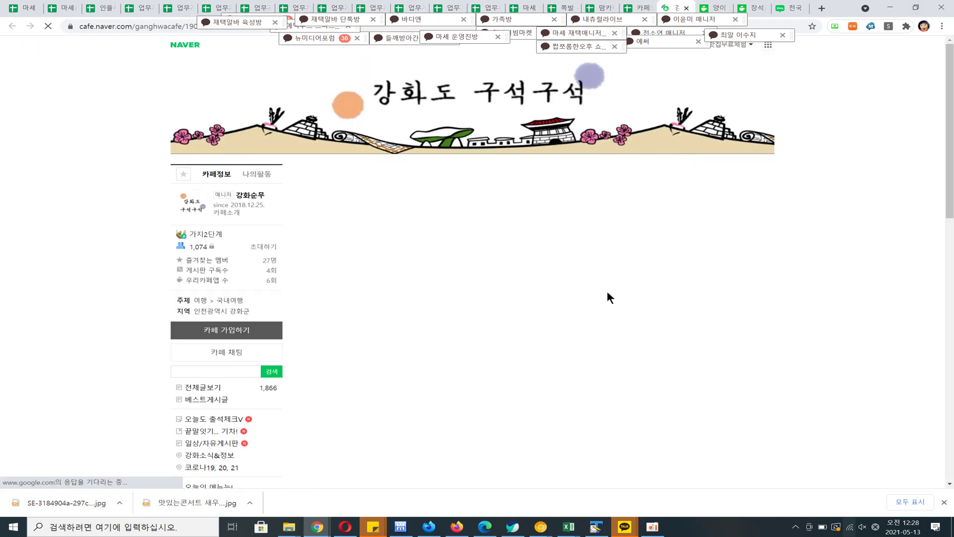
# Read through the 덕화명란 review post, especially the passage recommending the 맛있는콘서트 스마트스토어, and check its other open copy.
pyautogui.scroll(-15, 621, 323)
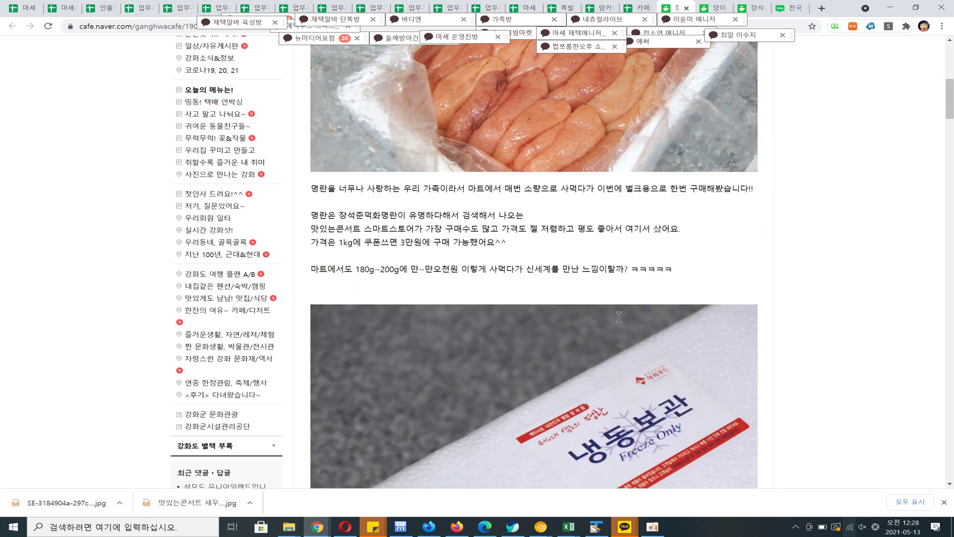
pyautogui.scroll(15, 621, 326)
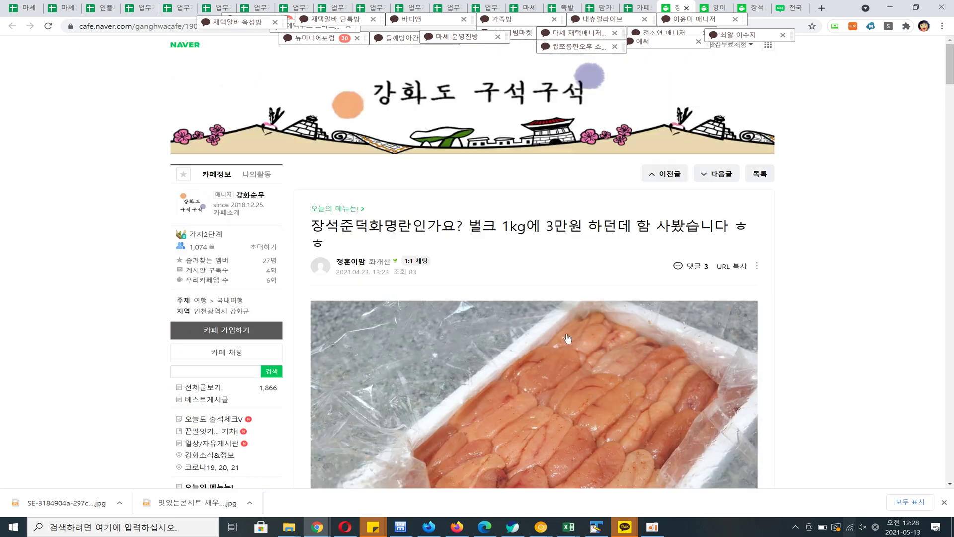
pyautogui.scroll(-8, 567, 327)
pyautogui.scroll(5, 567, 326)
pyautogui.scroll(5, 567, 327)
pyautogui.scroll(-5, 567, 327)
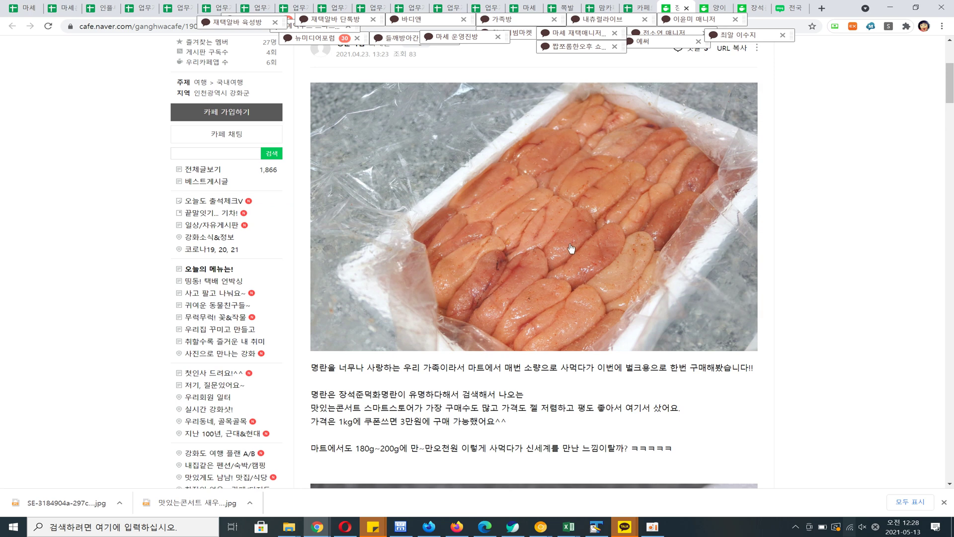
pyautogui.scroll(-5, 578, 295)
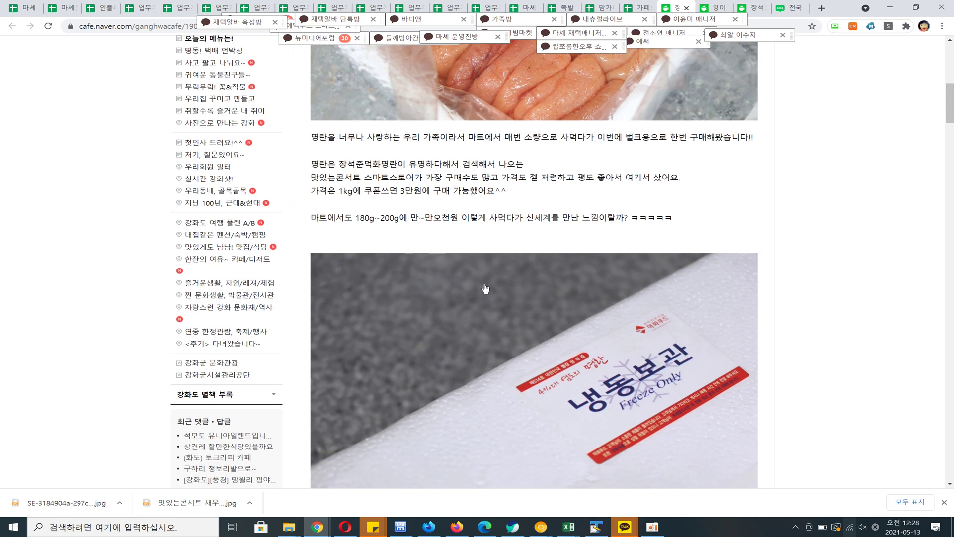
pyautogui.scroll(-15, 486, 288)
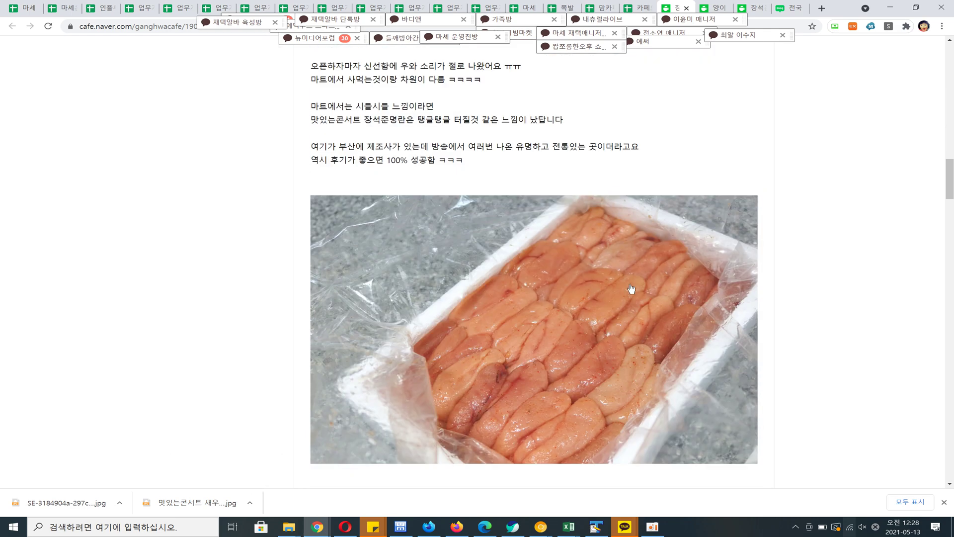
pyautogui.scroll(-8, 631, 288)
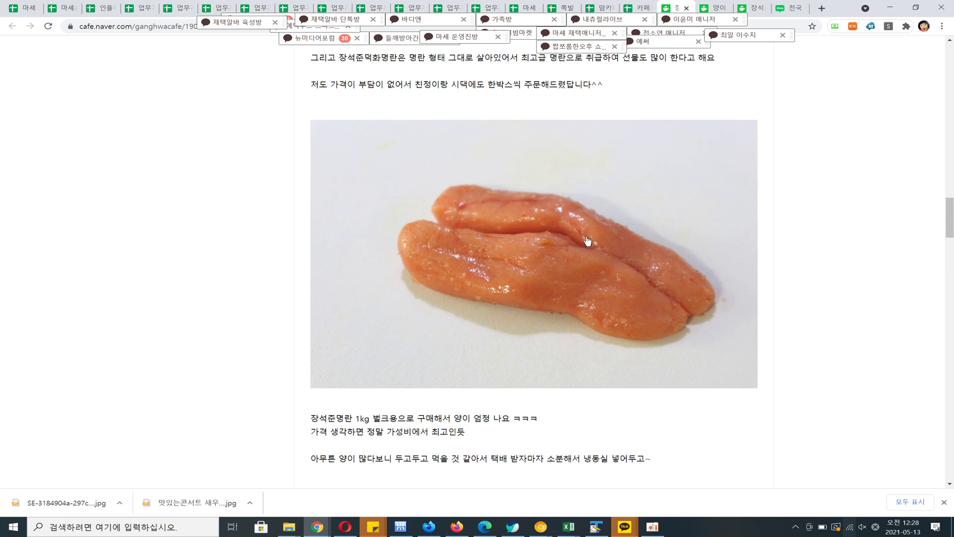
pyautogui.scroll(20, 587, 239)
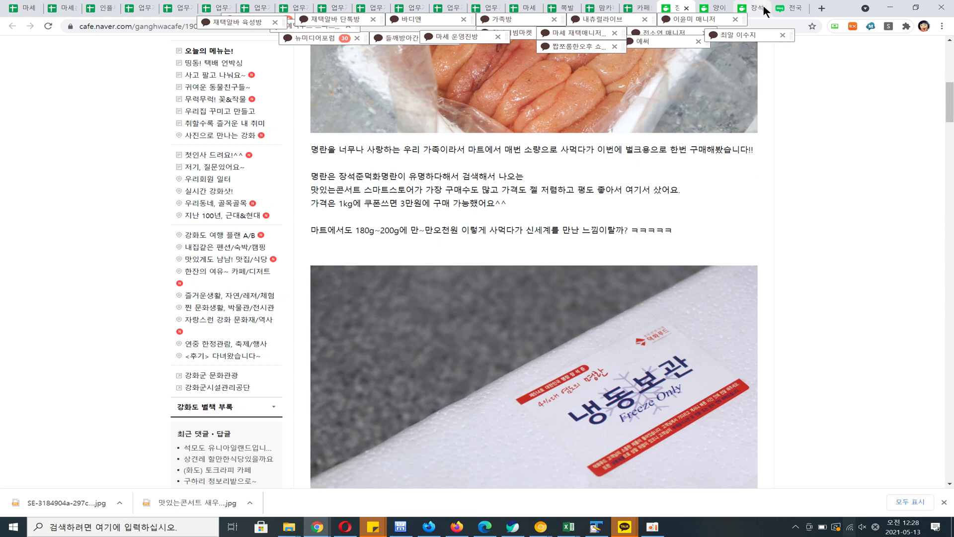
pyautogui.click(765, 11)
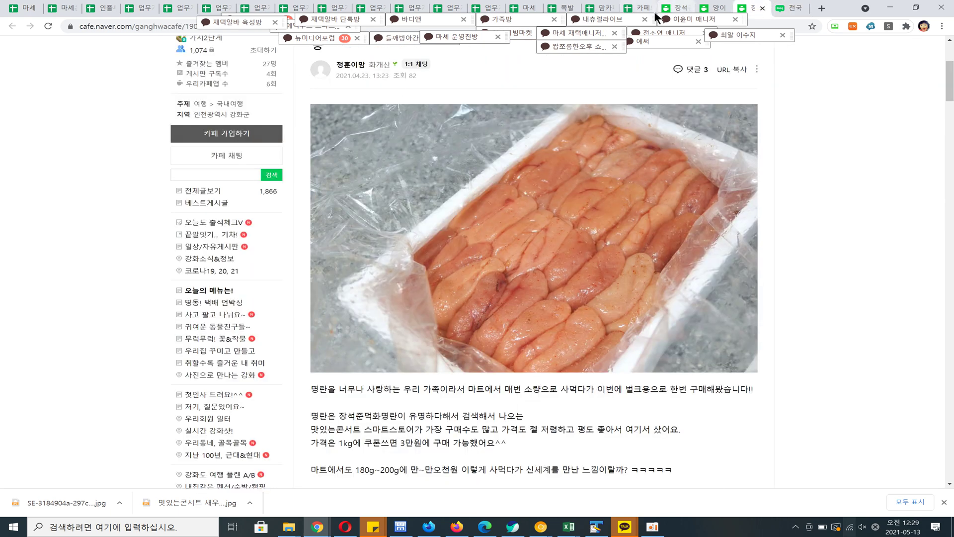
pyautogui.hotkey('ctrl', 'shift', 'Tab')
pyautogui.click(678, 9)
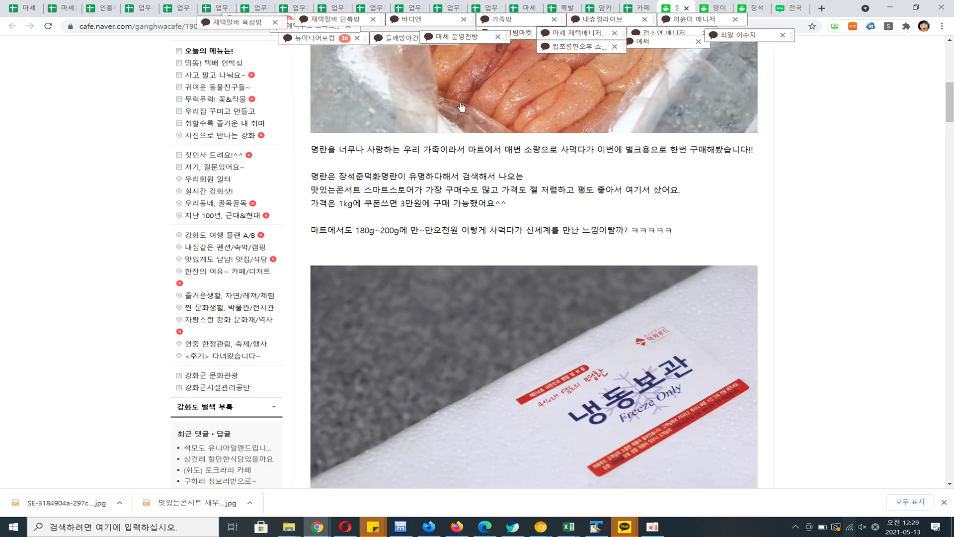
pyautogui.click(156, 23)
pyautogui.write('ㅡ')
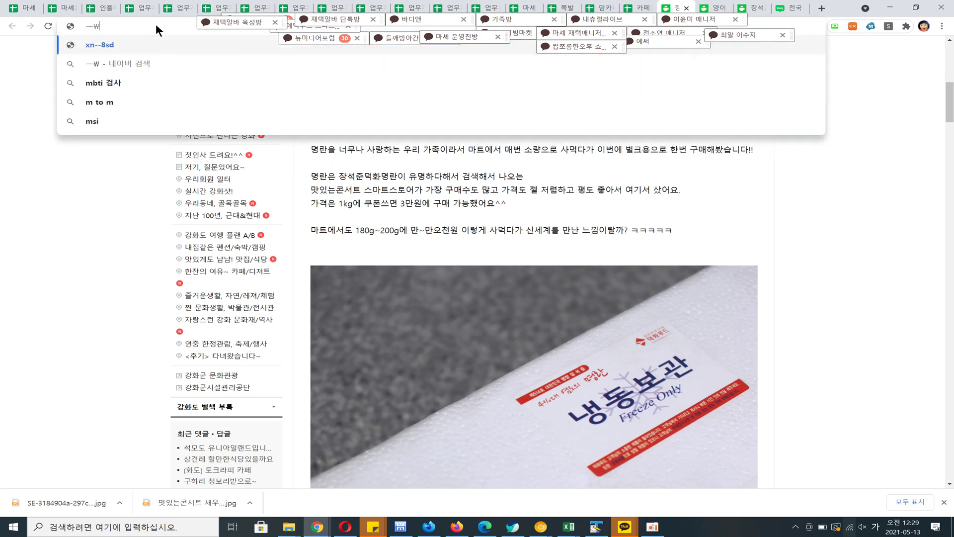
pyautogui.press('BackSpace')
pyautogui.press('Hangul')
pyautogui.write('m')
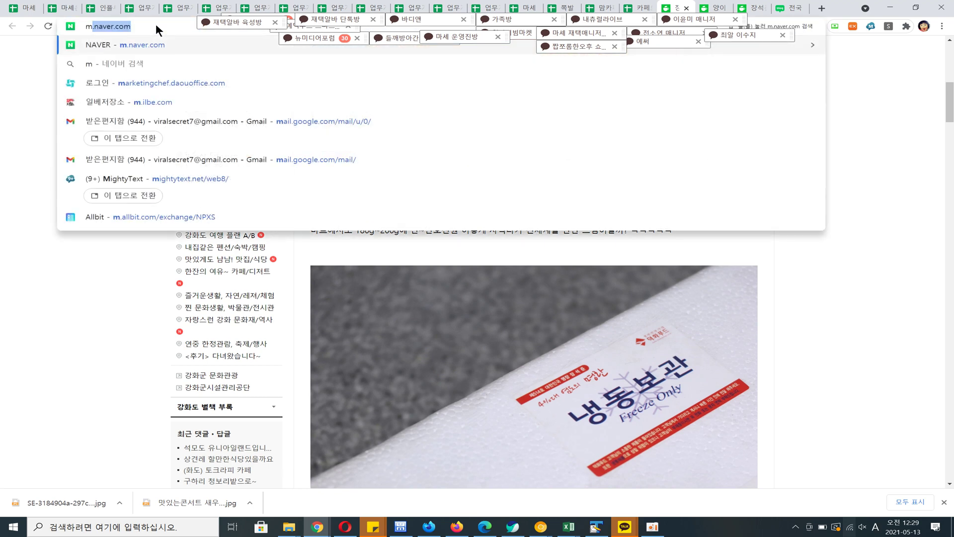
pyautogui.press('Return')
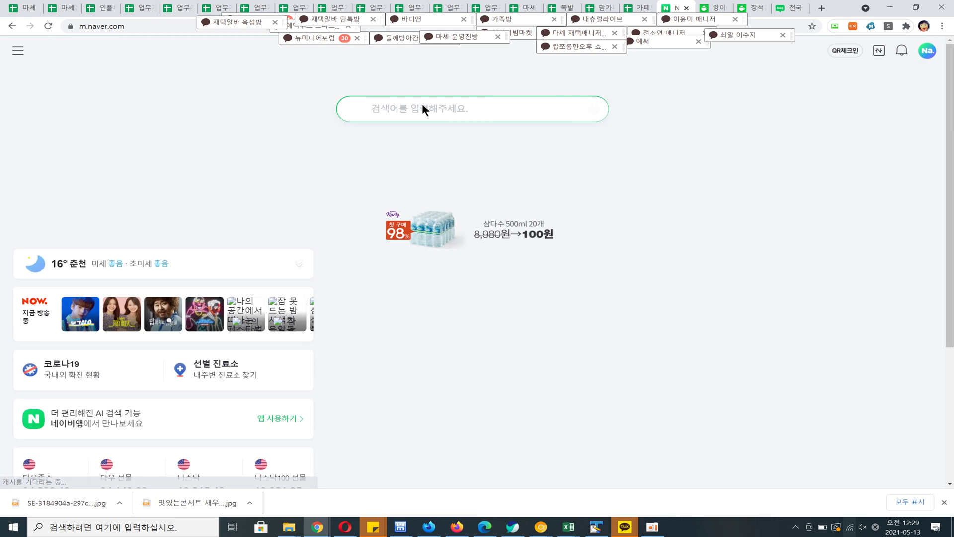
pyautogui.click(431, 109)
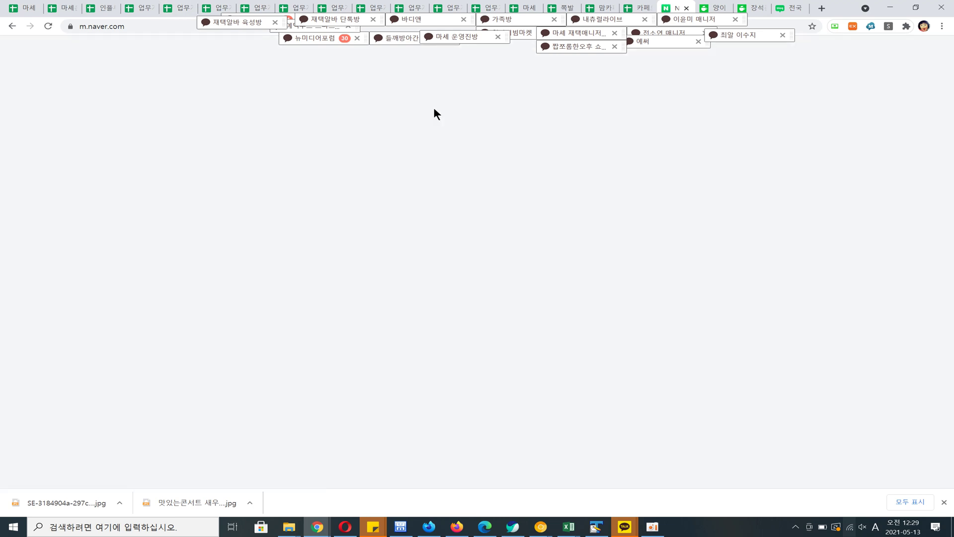
pyautogui.click(14, 26)
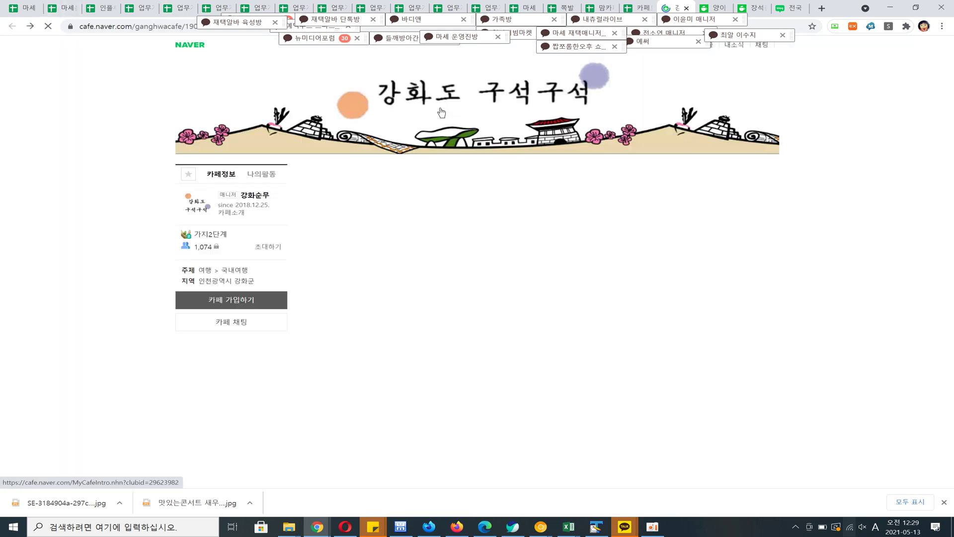
# Open the mobile Naver home page m.naver.com in place of the 강화도 구석구석 café post.
pyautogui.click(123, 27)
pyautogui.write('m')
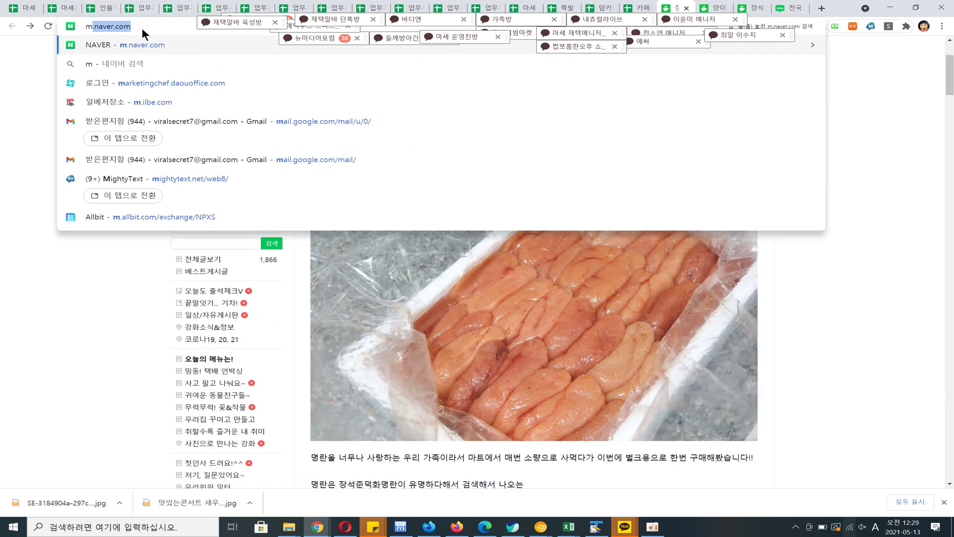
pyautogui.press('Return')
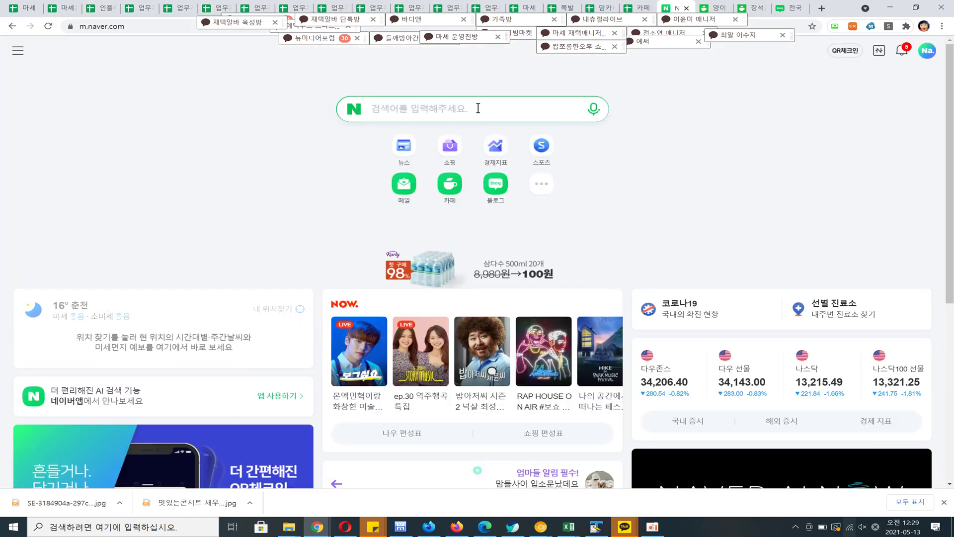
# Search Naver for 장석준명란.
pyautogui.click(481, 110)
pyautogui.write('wm\\')
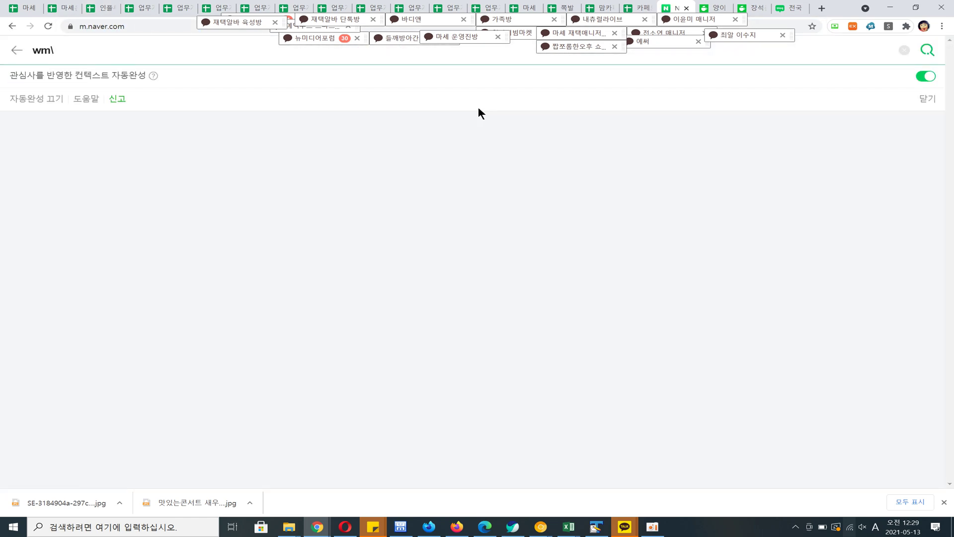
pyautogui.press('Hangul')
pyautogui.write('장')
pyautogui.press('BackSpace')
pyautogui.press('BackSpace')
pyautogui.press('BackSpace')
pyautogui.press('BackSpace')
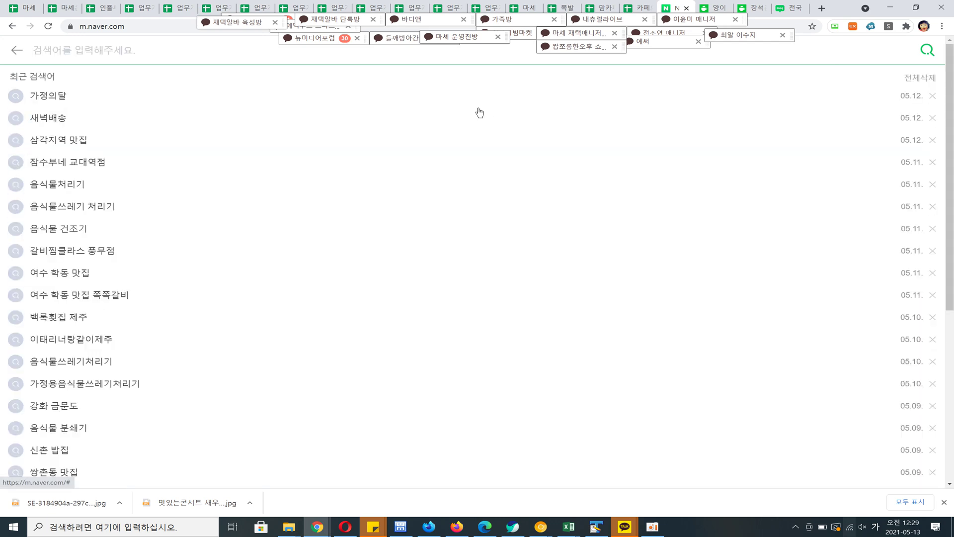
pyautogui.write('장석준명란')
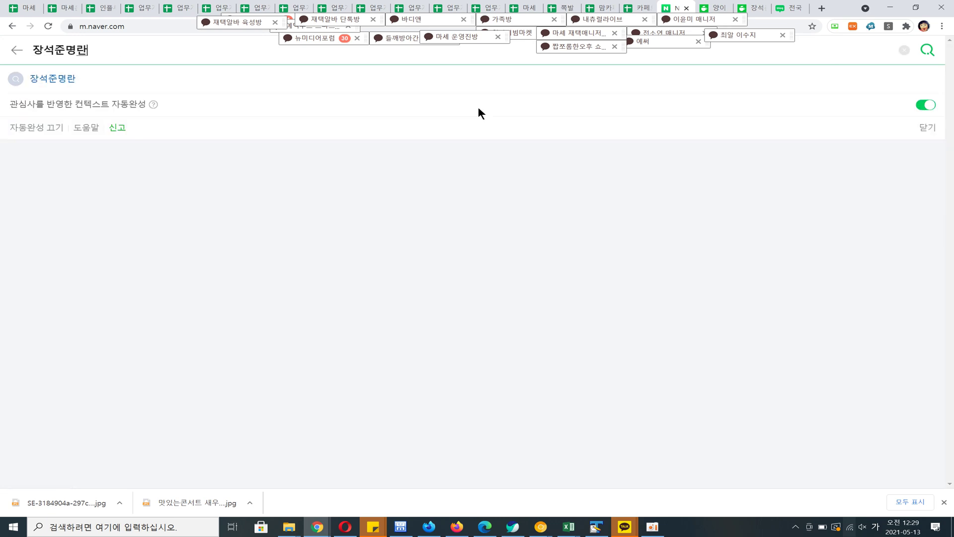
pyautogui.press('Return')
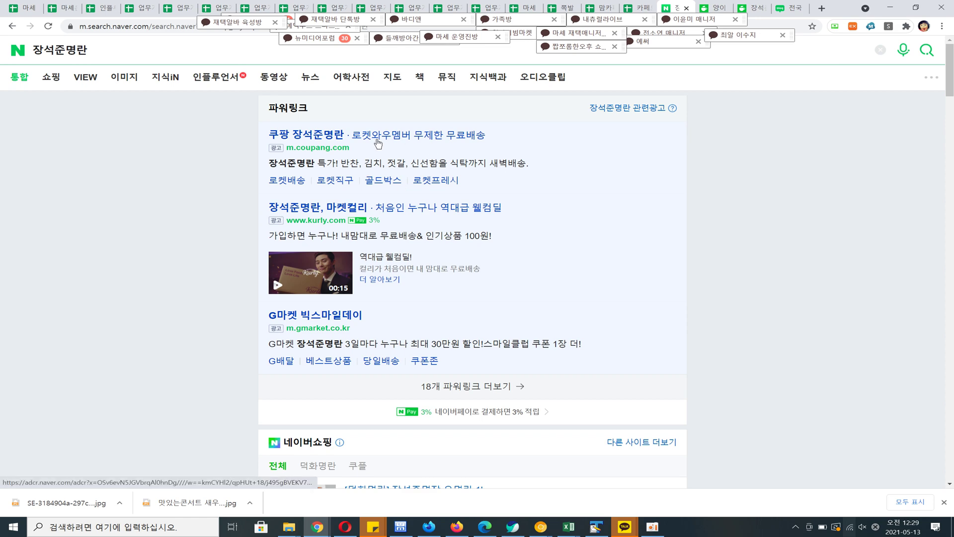
# Examine the 네이버쇼핑 listings for 장석준명란 and compare them with the café post's sentence about the 맛있는콘서트 스마트스토어's purchase count.
pyautogui.scroll(-2, 403, 226)
pyautogui.scroll(-6, 402, 225)
pyautogui.scroll(6, 401, 222)
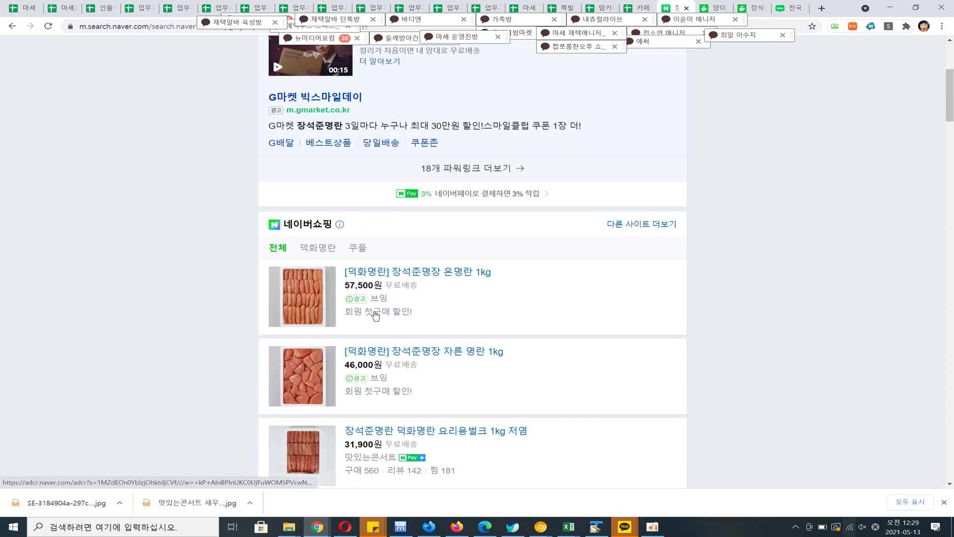
pyautogui.scroll(-6, 368, 251)
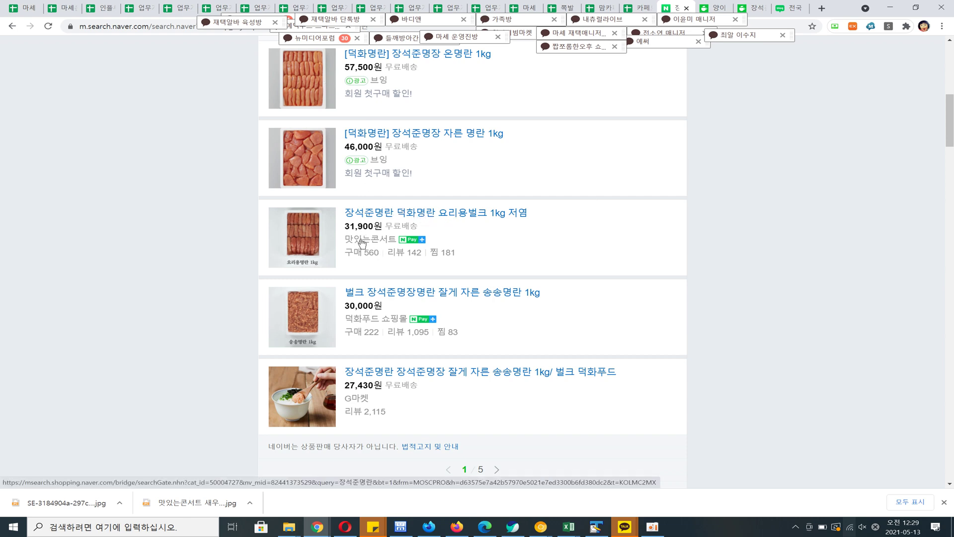
pyautogui.click(751, 8)
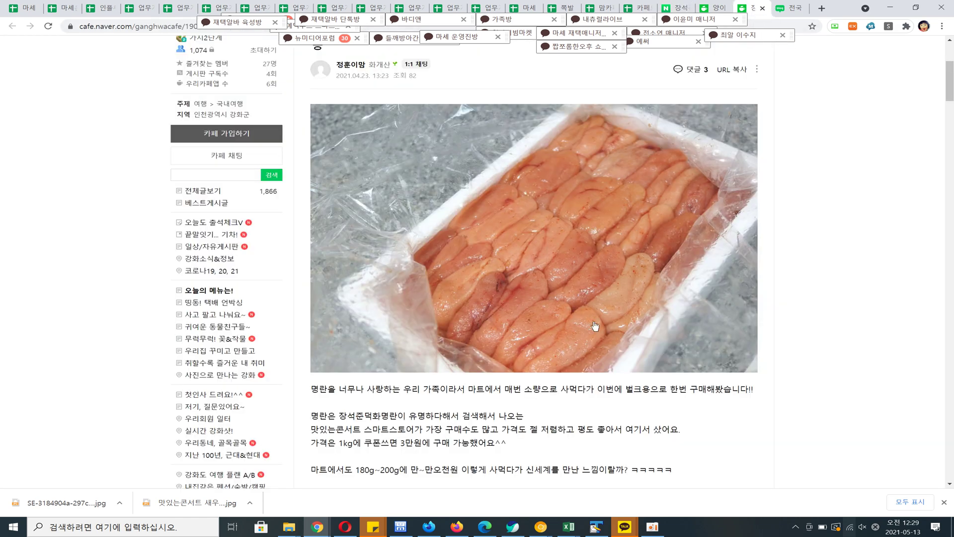
pyautogui.moveTo(311, 428); pyautogui.dragTo(480, 430)
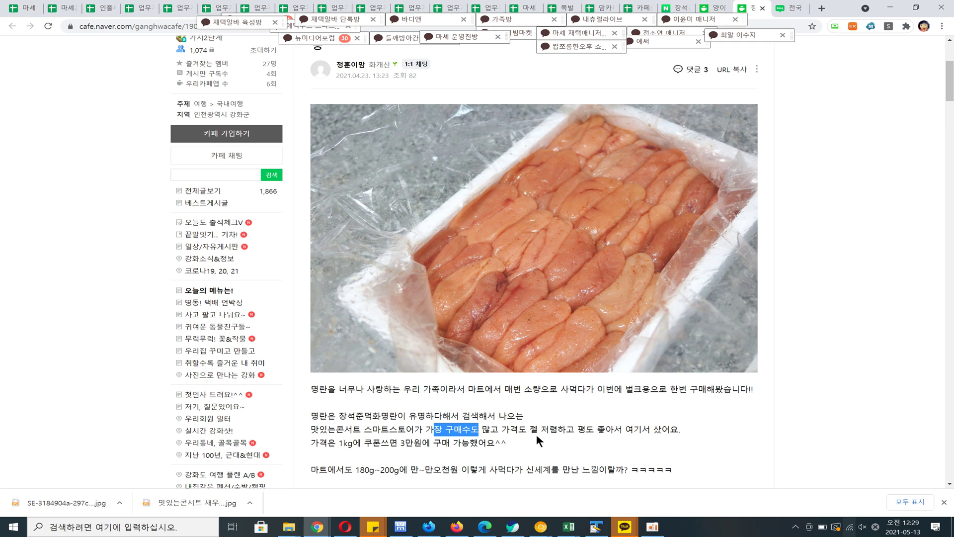
# Return to the search results and open the 맛있는콘서트 listing 장석준명란 덕화명란 요리용벌크 1kg 저염 to view its review section.
pyautogui.click(677, 8)
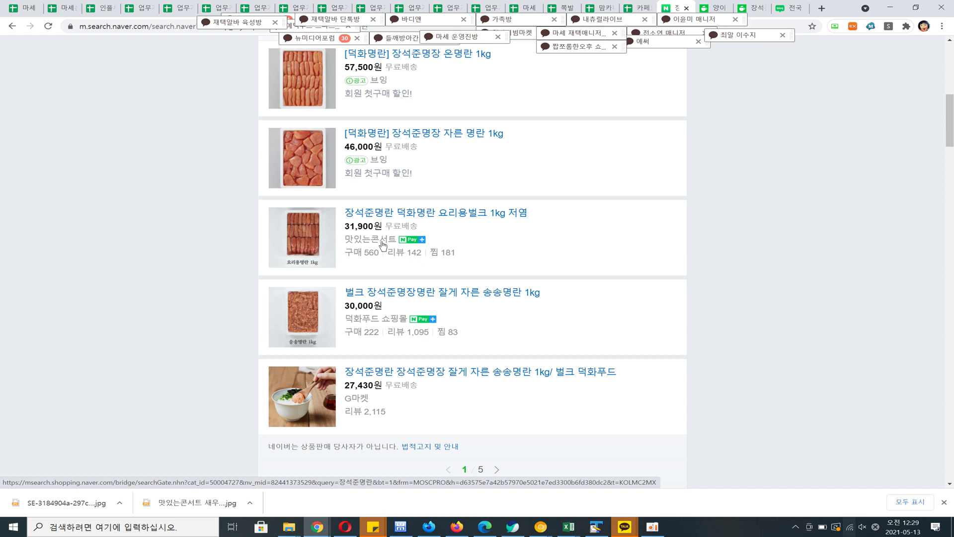
pyautogui.click(382, 217)
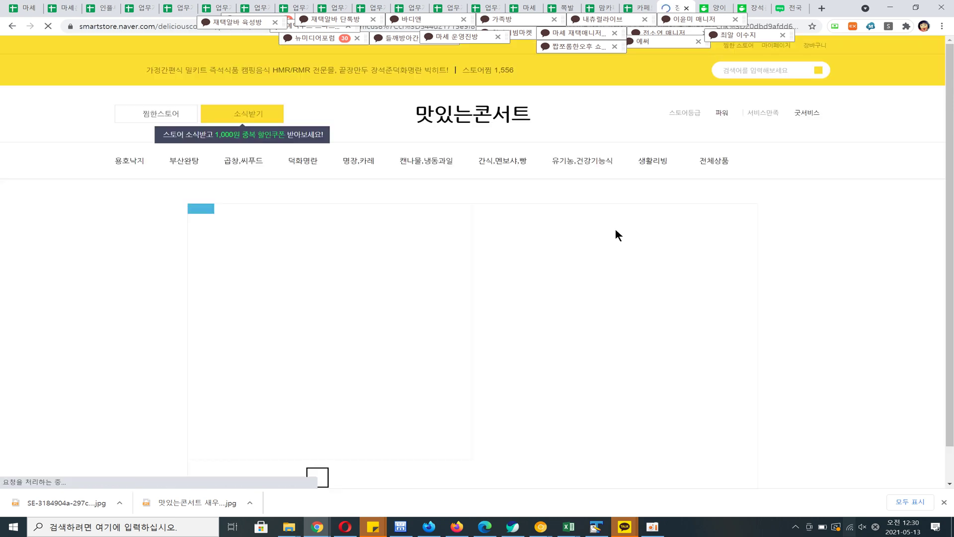
pyautogui.scroll(-8, 599, 286)
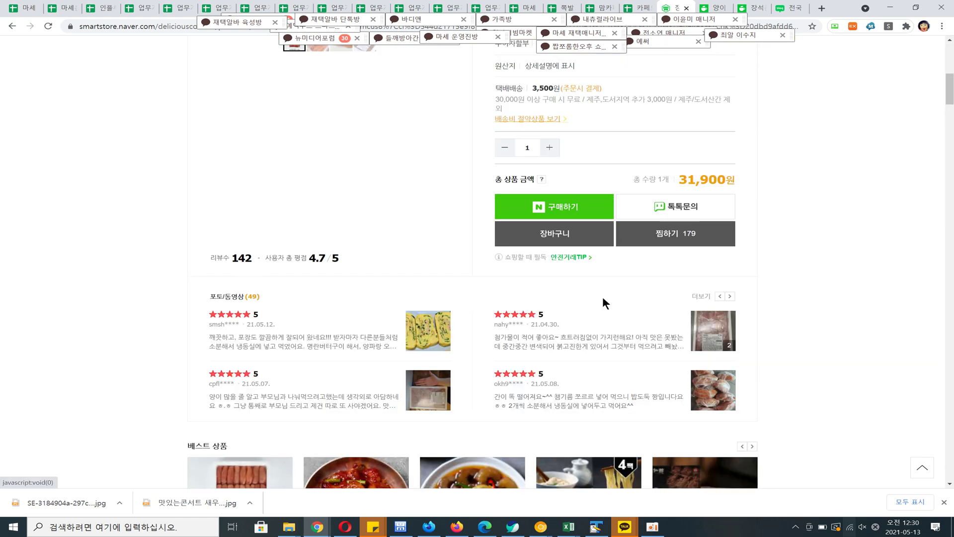
# Read through the product's 포토&동영상 reviews from the first to the twelfth, and close the review viewer.
pyautogui.click(602, 298)
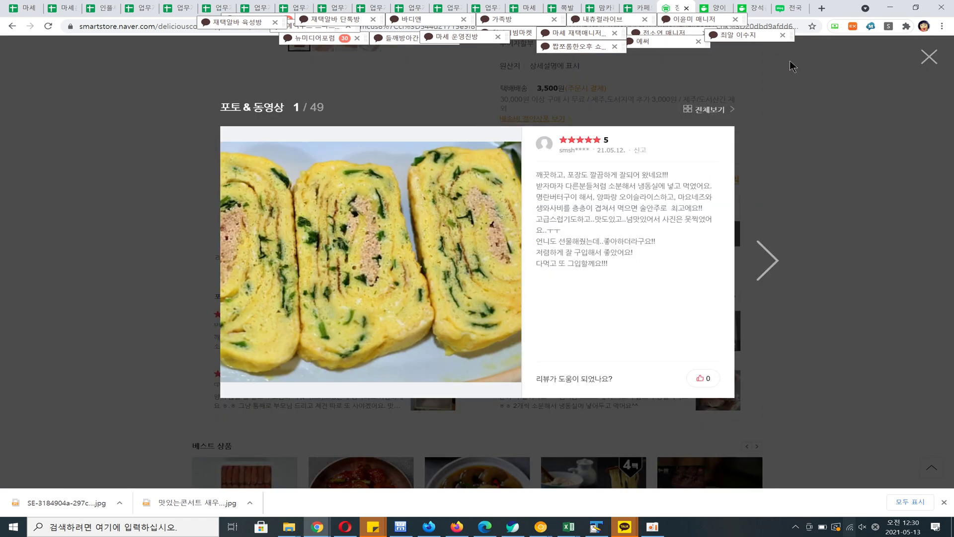
pyautogui.click(767, 261)
pyautogui.click(778, 269)
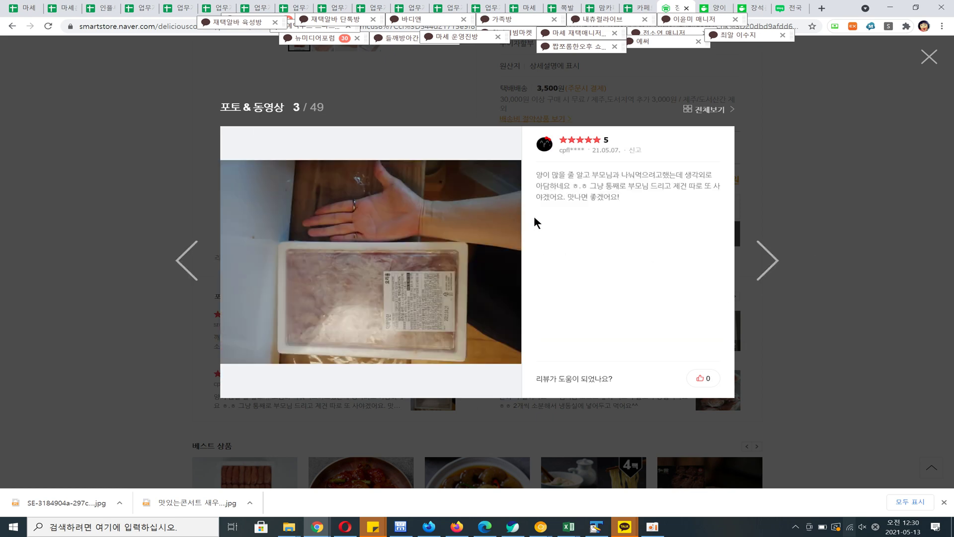
pyautogui.click(773, 256)
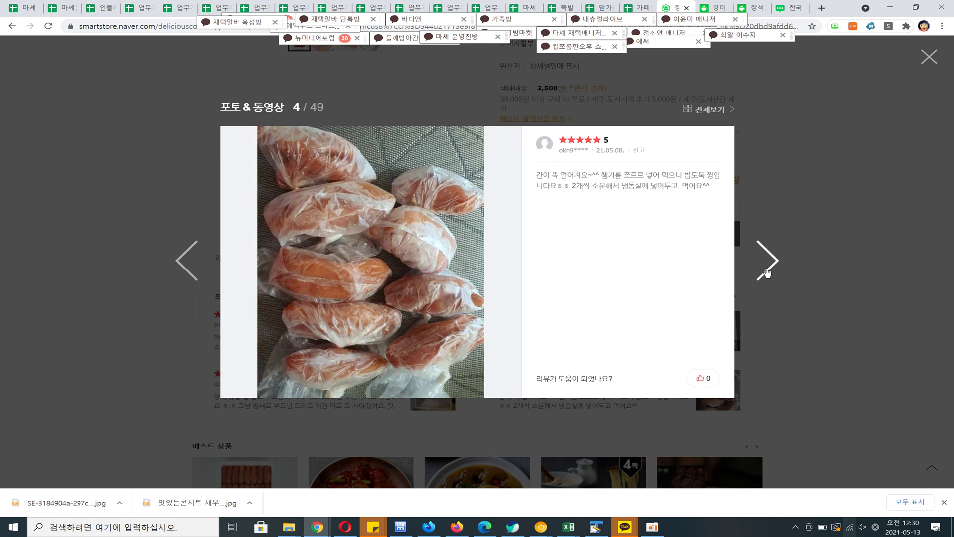
pyautogui.click(767, 273)
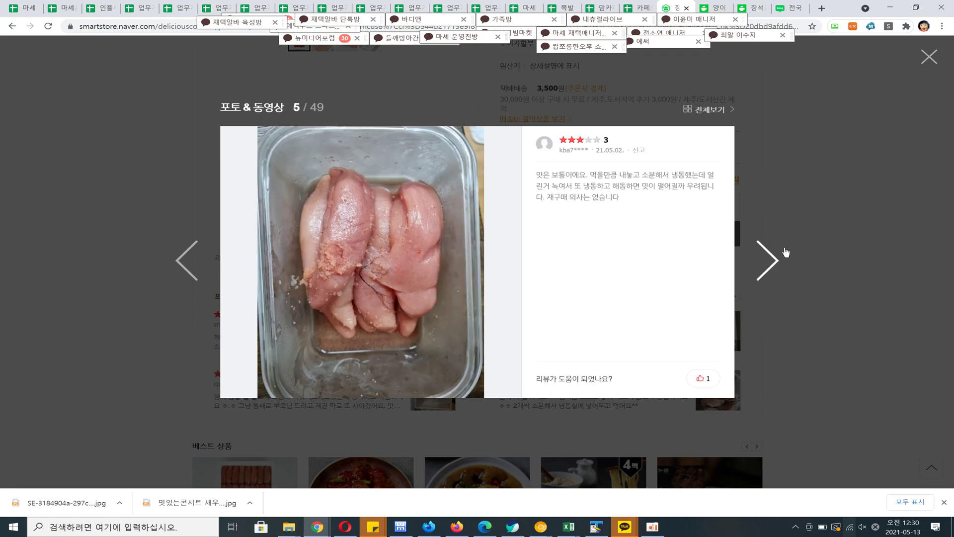
pyautogui.click(776, 267)
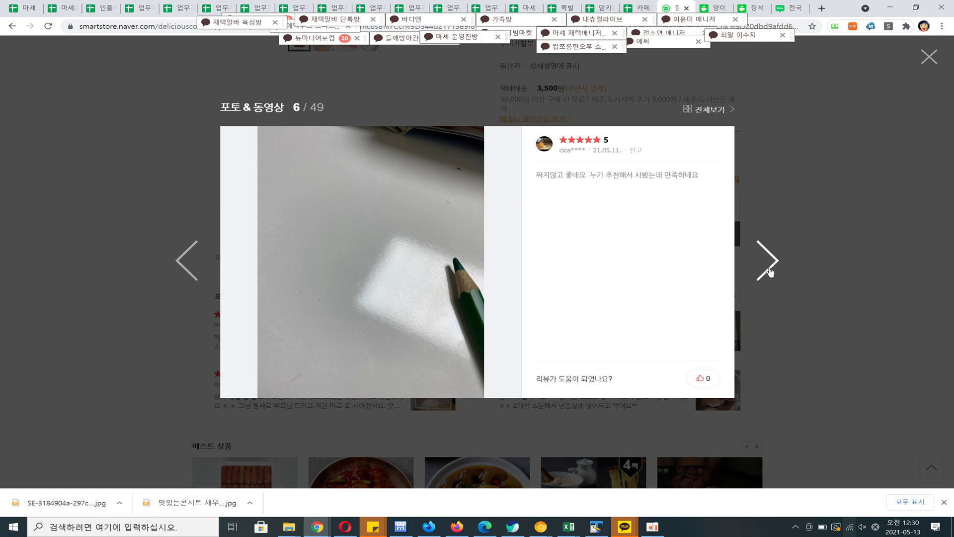
pyautogui.click(769, 272)
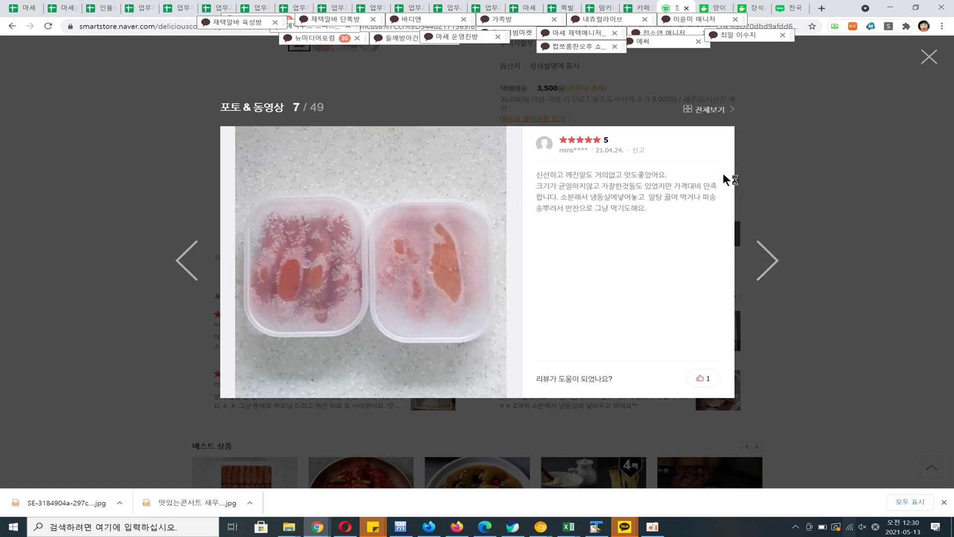
pyautogui.click(768, 268)
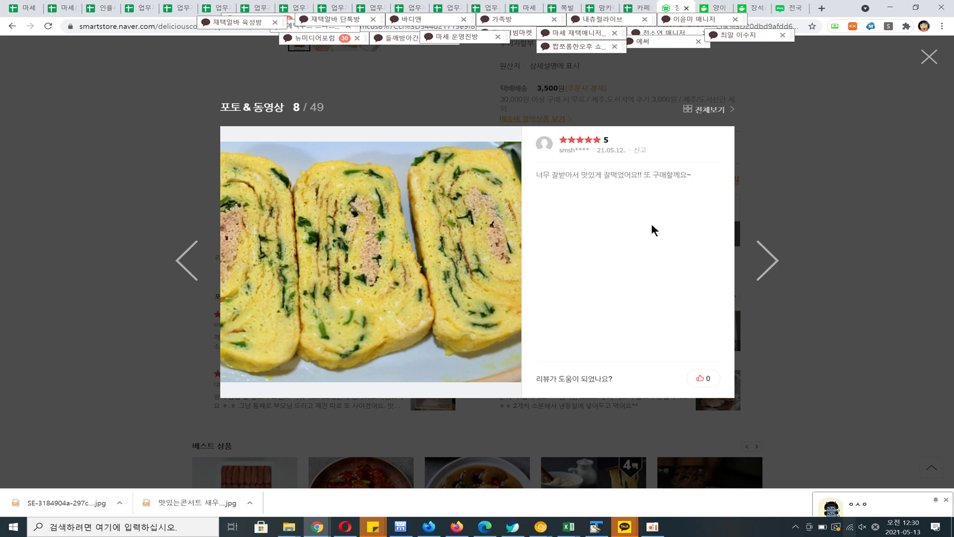
pyautogui.click(773, 262)
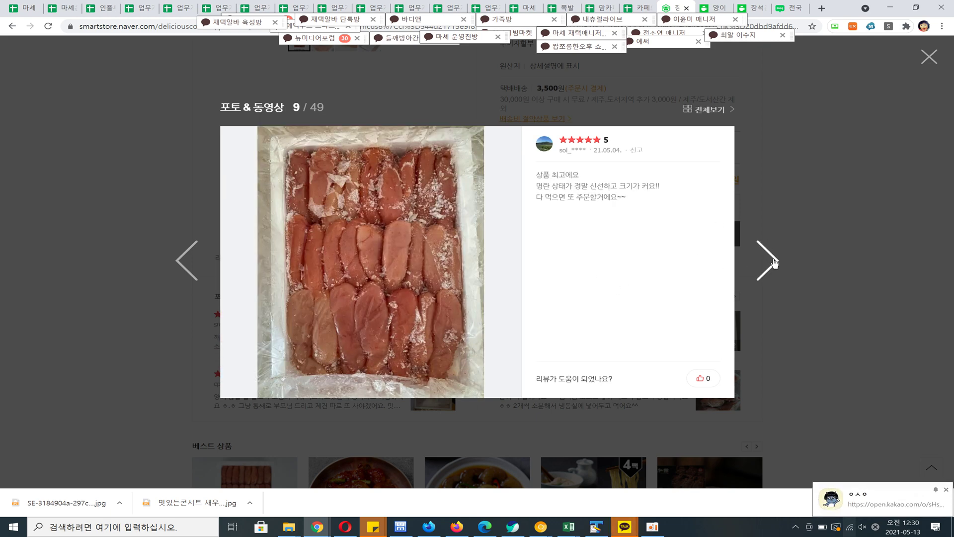
pyautogui.click(773, 261)
pyautogui.click(773, 261)
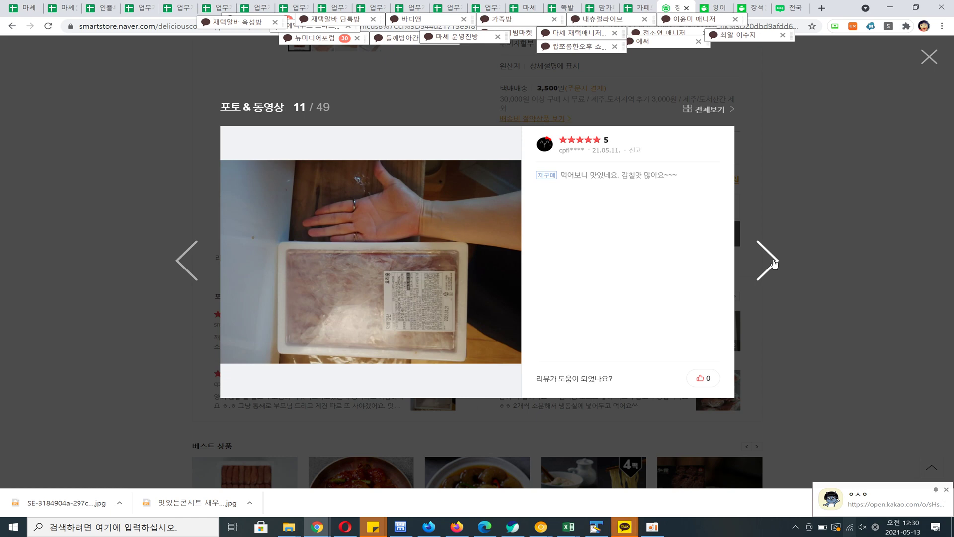
pyautogui.click(773, 262)
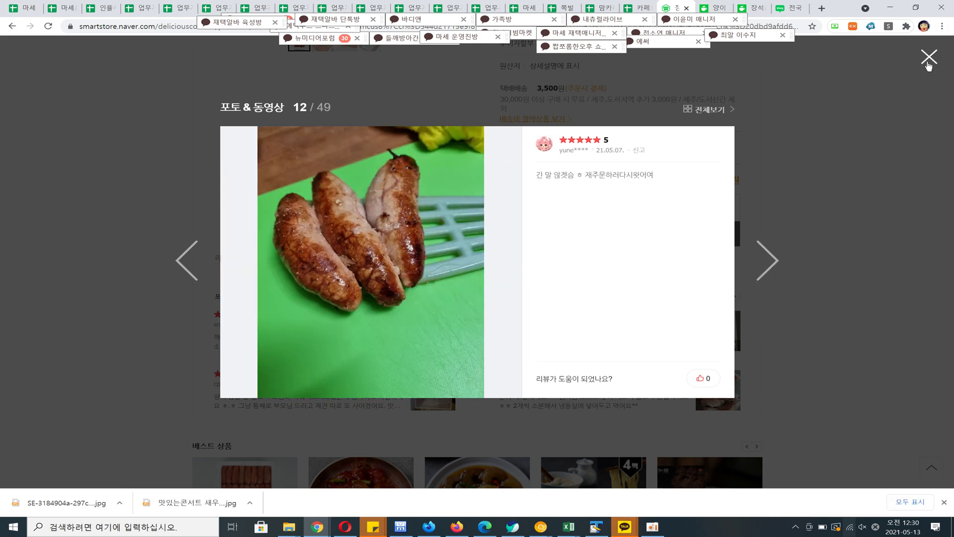
pyautogui.click(928, 57)
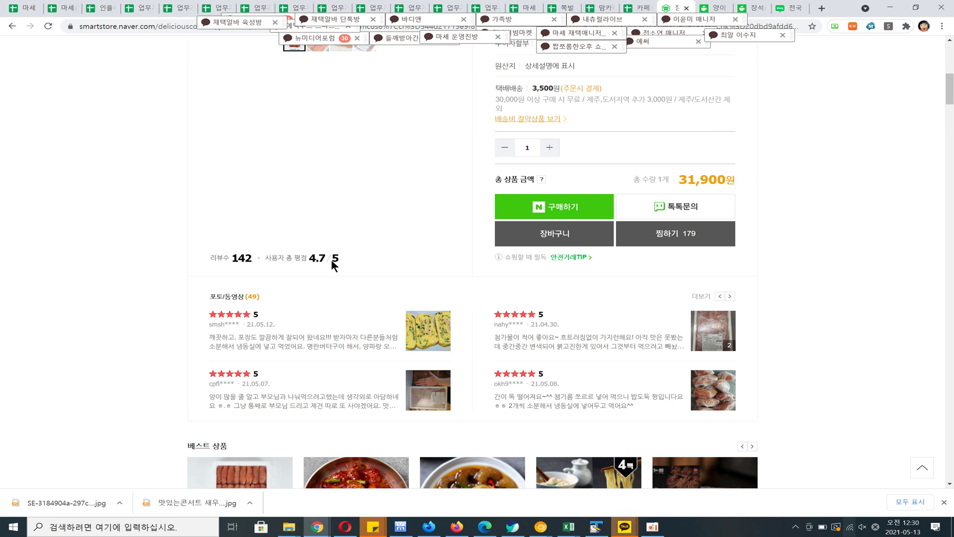
pyautogui.scroll(-4, 347, 319)
pyautogui.scroll(4, 298, 298)
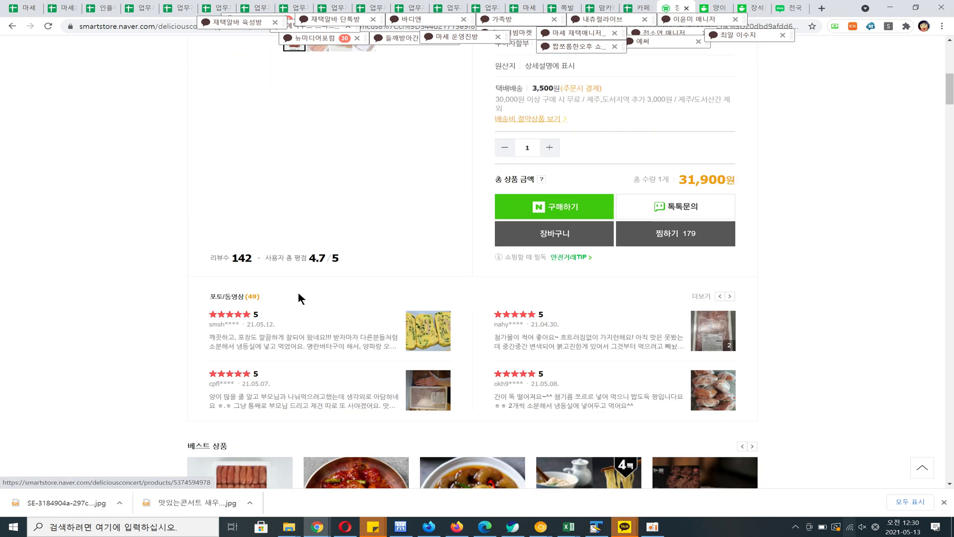
pyautogui.click(574, 217)
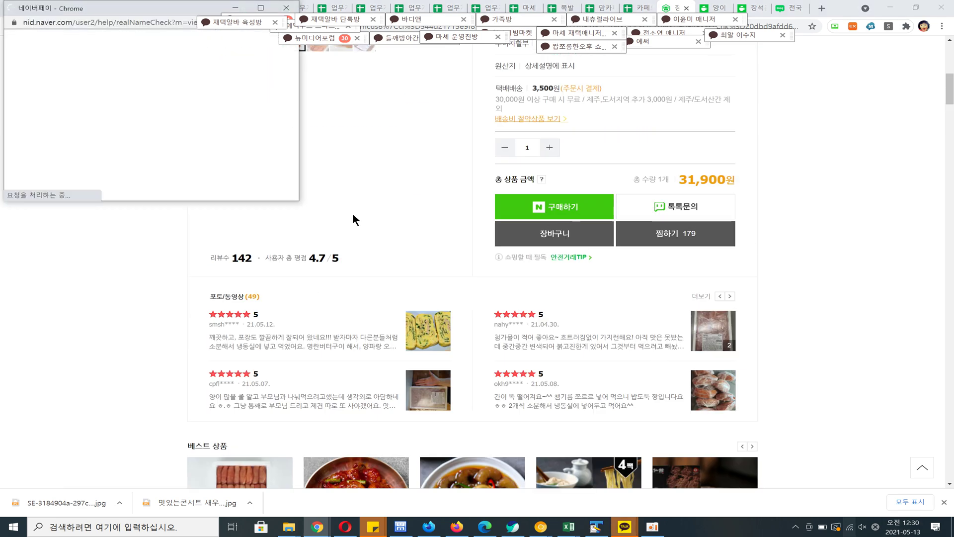
pyautogui.click(286, 7)
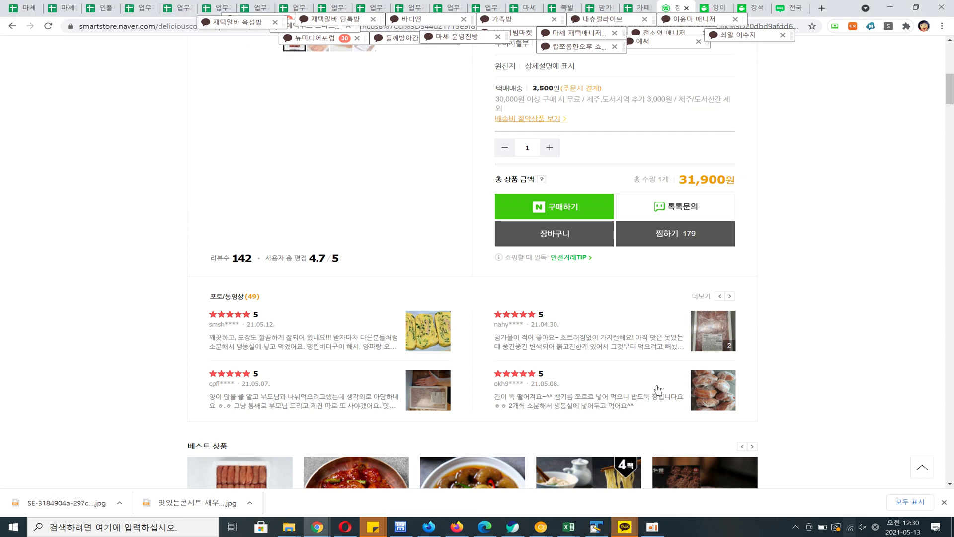
pyautogui.scroll(9, 616, 382)
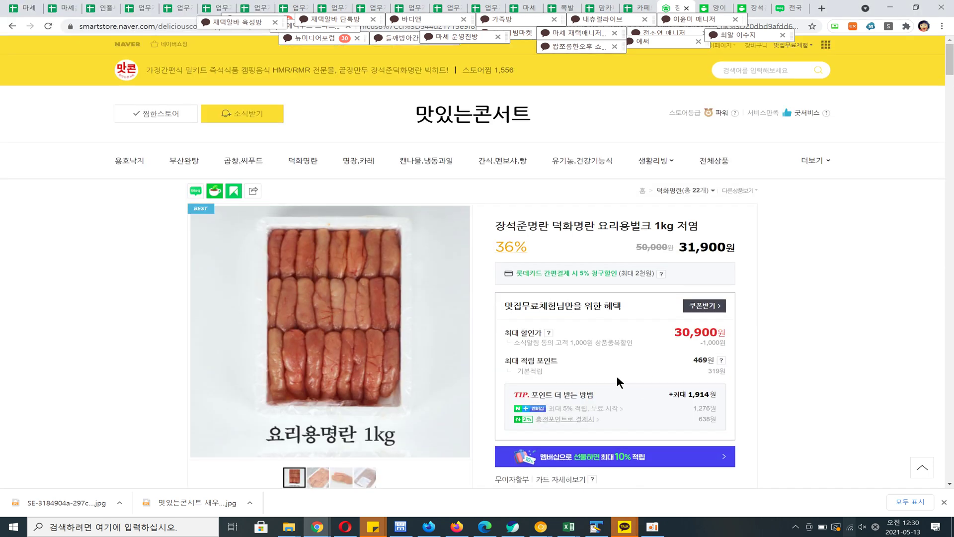
# Copy the product page's address and open it in the Whale browser, replacing the 6,900원짜리 깐새우장 café post.
pyautogui.click(144, 23)
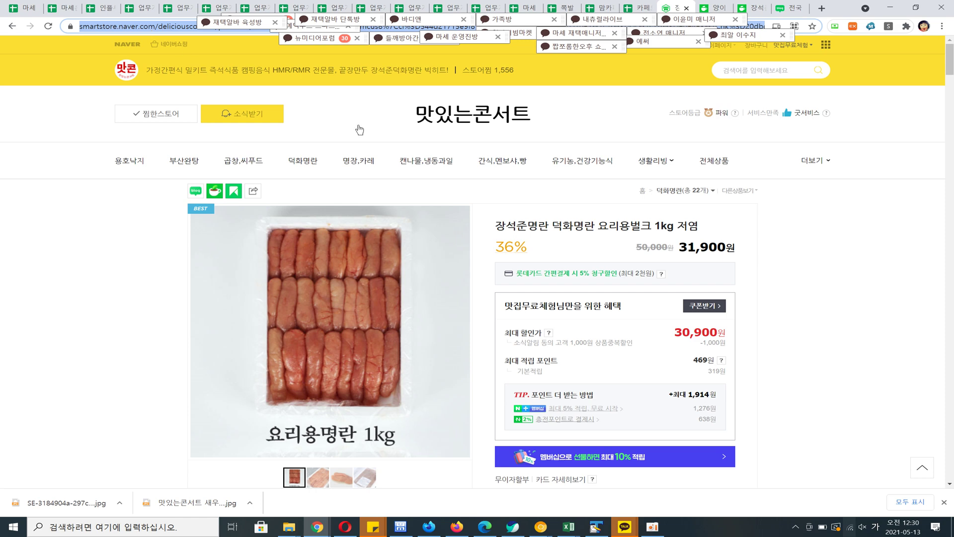
pyautogui.click(345, 527)
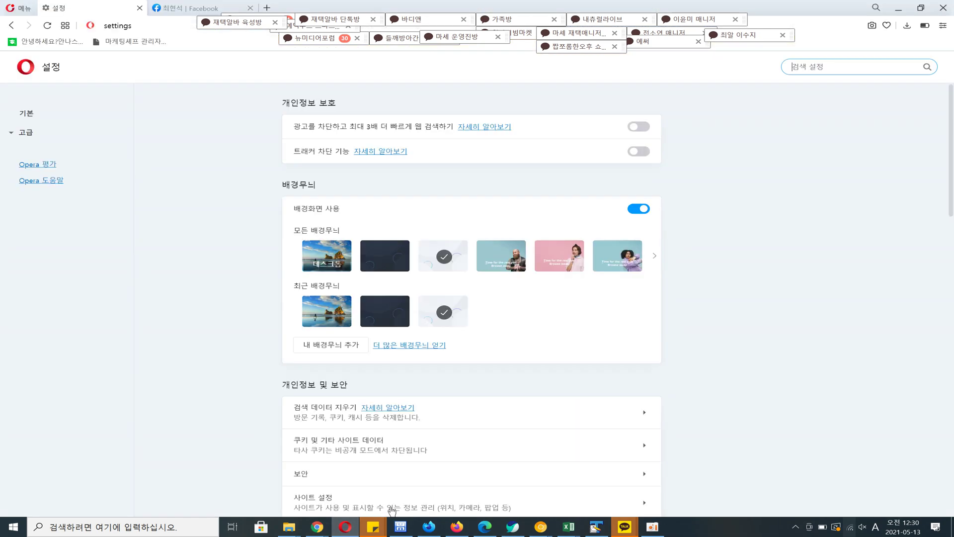
pyautogui.click(512, 527)
pyautogui.click(688, 7)
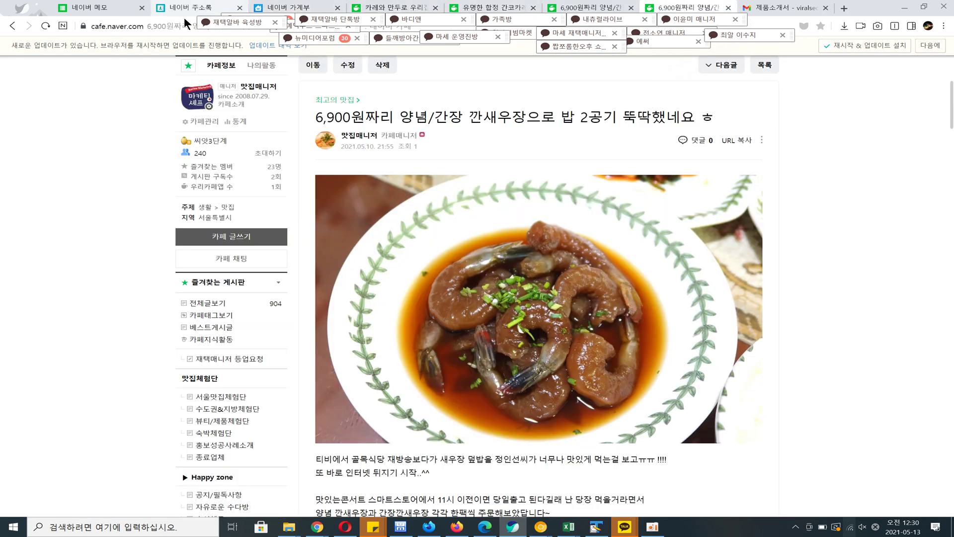
pyautogui.click(171, 25)
pyautogui.hotkey('ctrl', 'v')
pyautogui.press('Return')
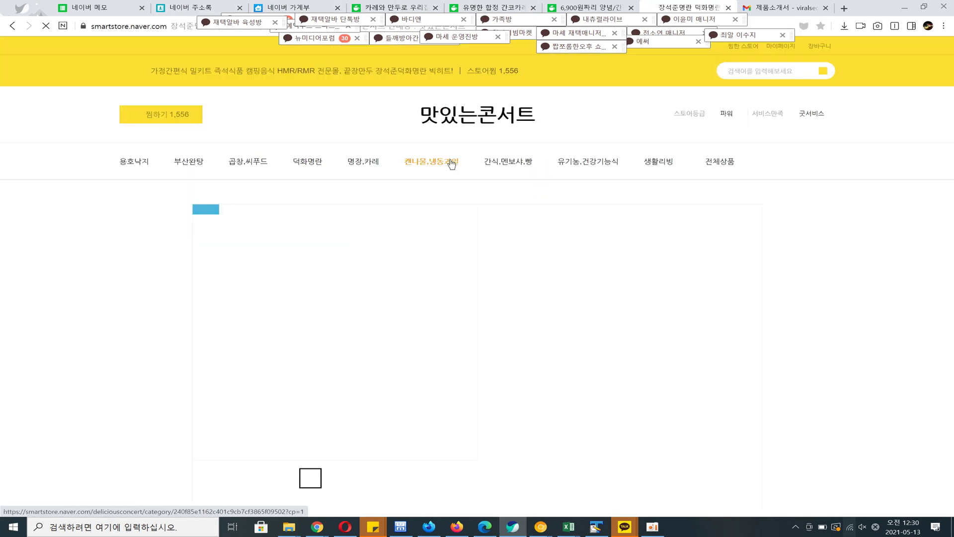
# Start buying one 장석준명란 덕화명란 요리용벌크 1kg 저염 and view its 주문/결제 page.
pyautogui.scroll(-5, 629, 345)
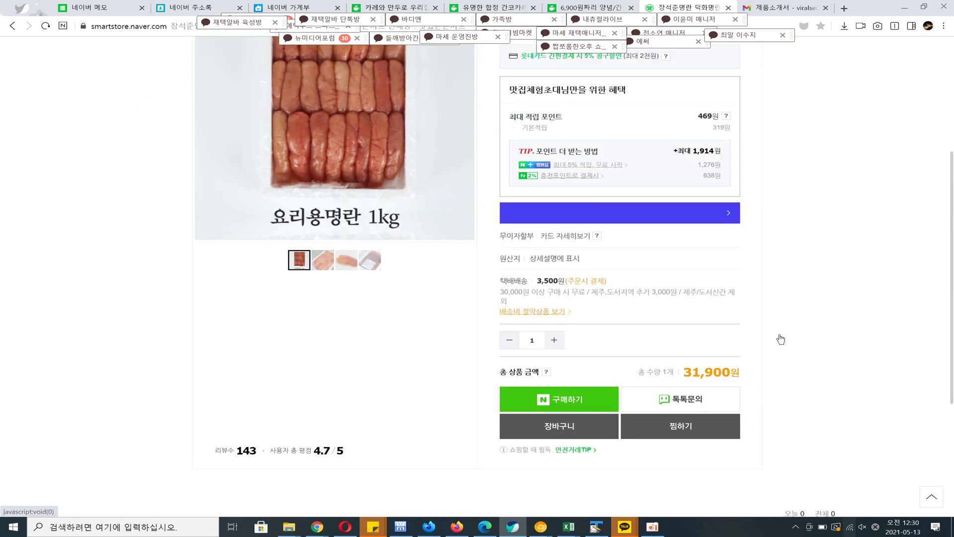
pyautogui.click(560, 399)
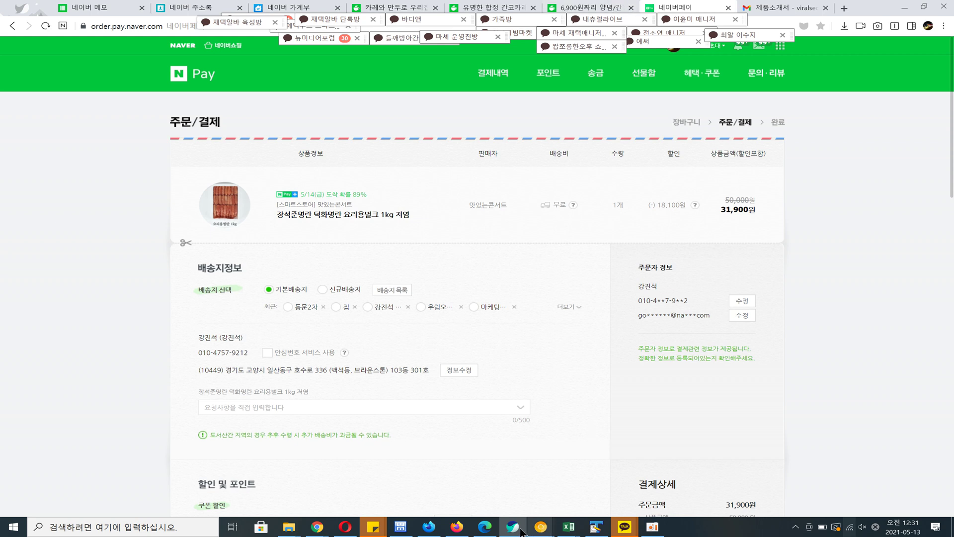
pyautogui.moveTo(317, 527)
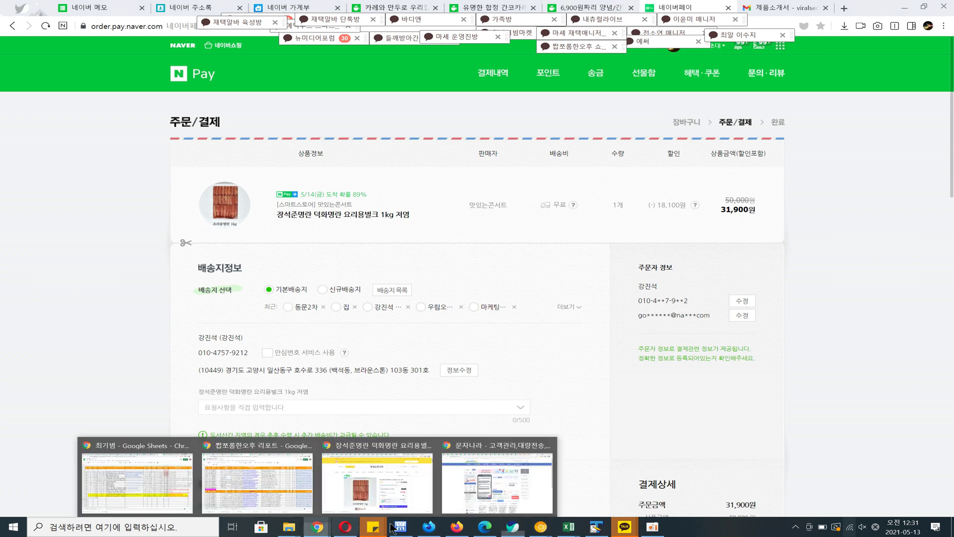
# Switch to the Chrome window and open m.naver.com in place of the 명란 café post, ready for a Korean search.
pyautogui.click(378, 480)
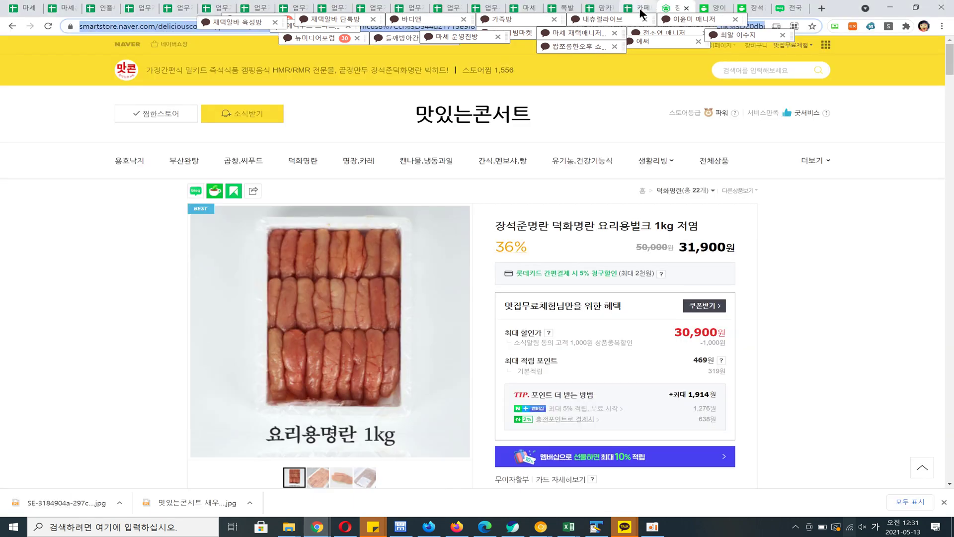
pyautogui.click(753, 8)
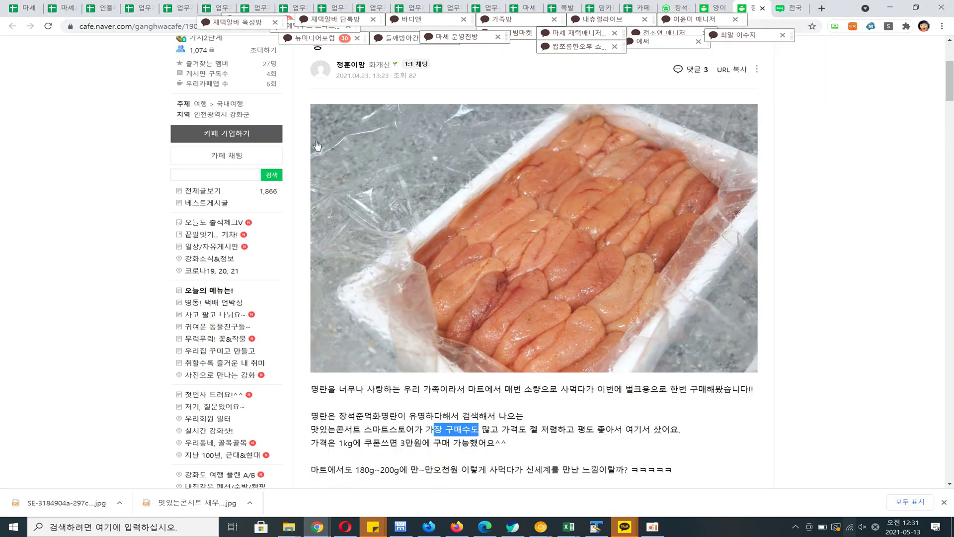
pyautogui.click(183, 26)
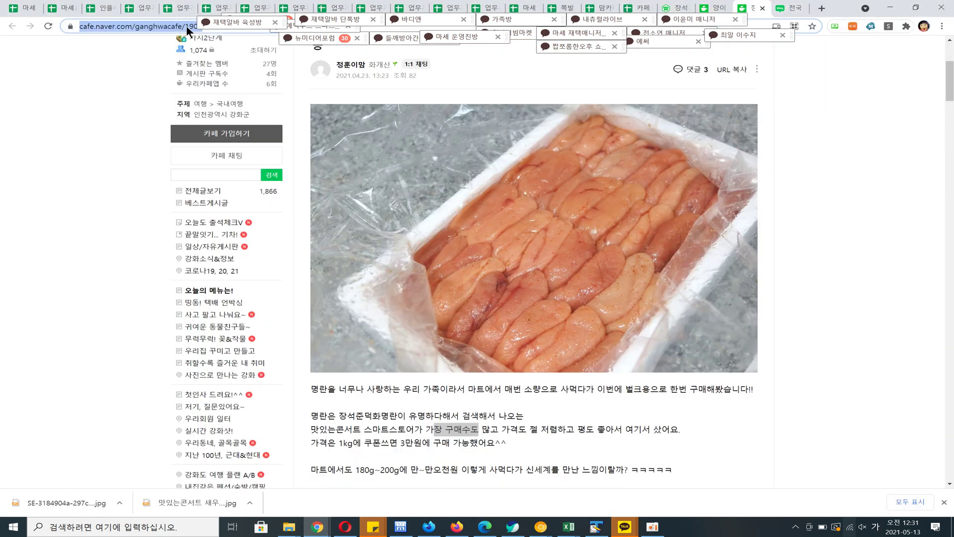
pyautogui.press('BackSpace')
pyautogui.press('Hangul')
pyautogui.write('m')
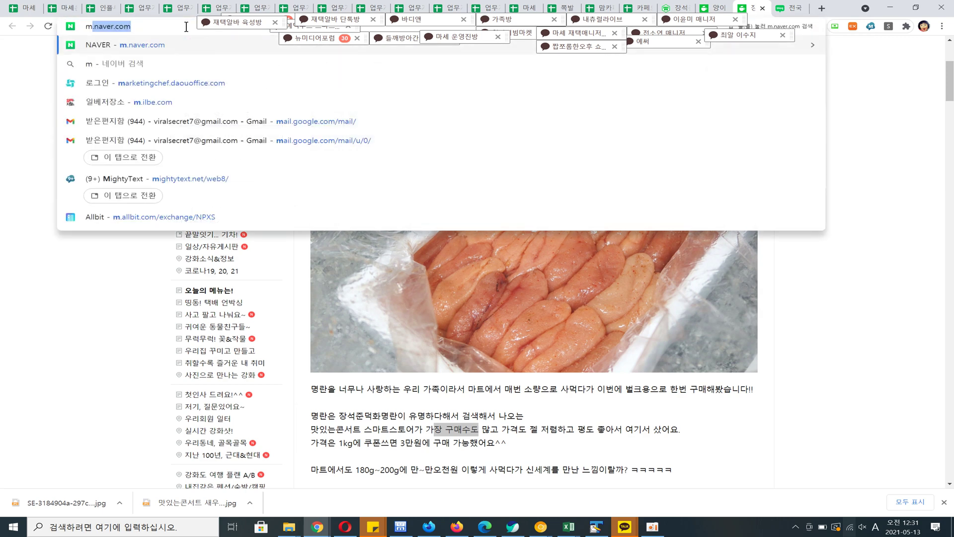
pyautogui.press('Return')
pyautogui.click(426, 105)
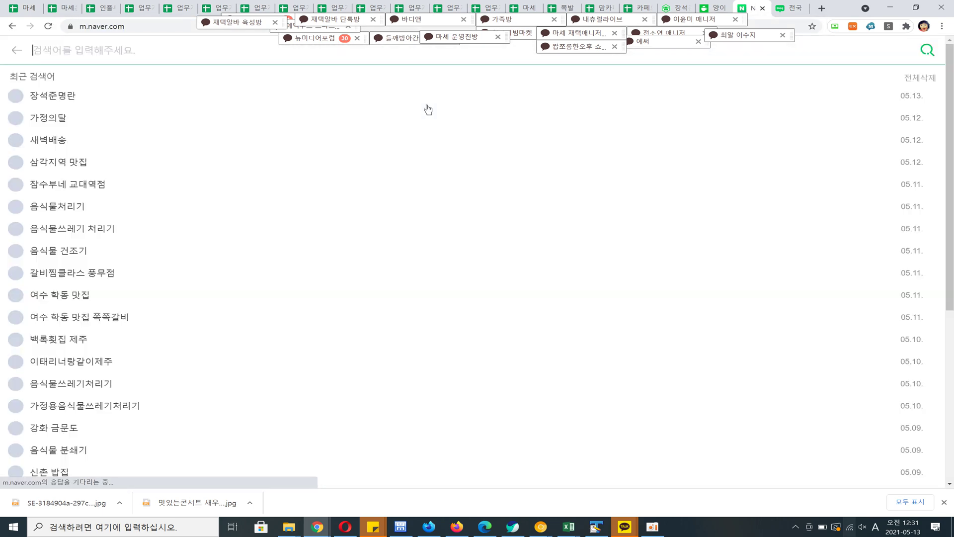
pyautogui.press('Hangul')
pyautogui.write('장석준')
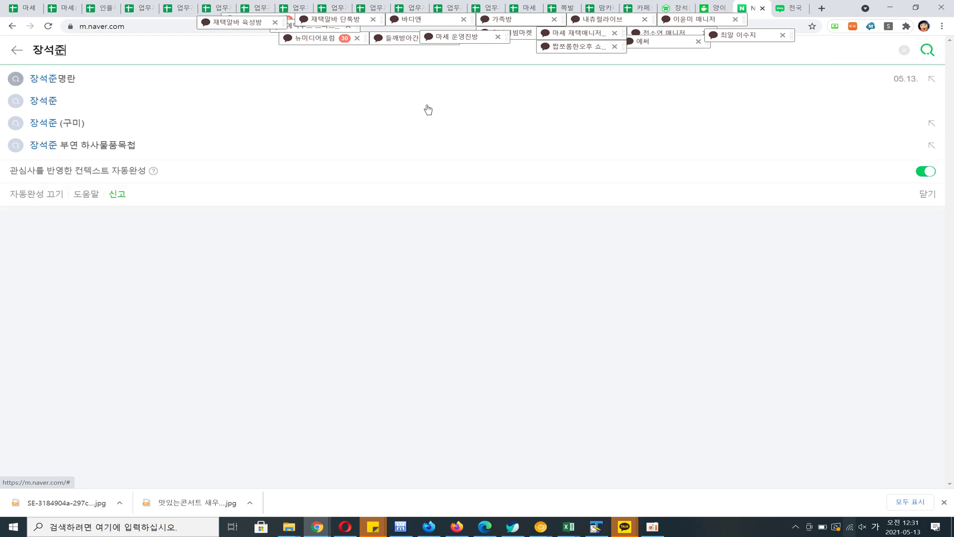
pyautogui.write('명란')
pyautogui.press('BackSpace')
pyautogui.press('BackSpace')
pyautogui.press('BackSpace')
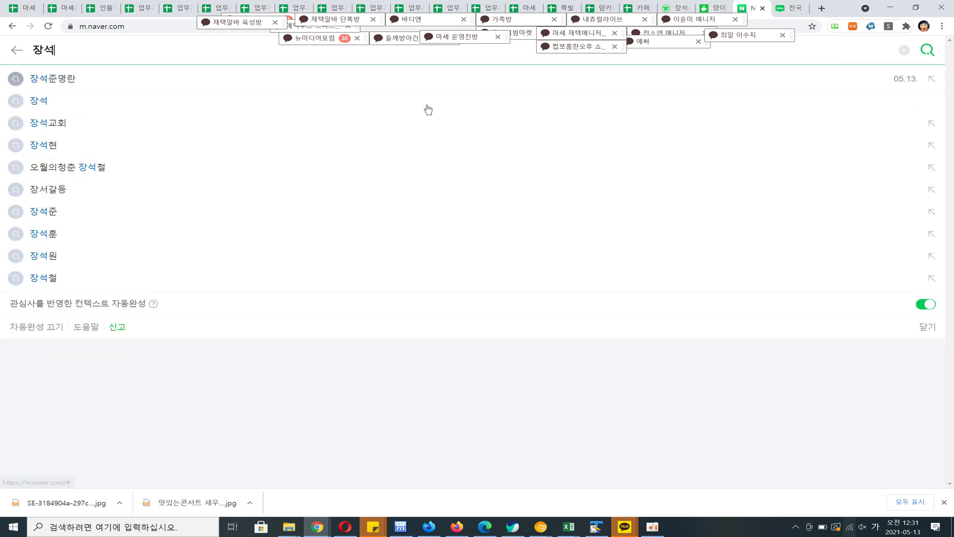
pyautogui.press('BackSpace')
pyautogui.press('BackSpace')
# Search Naver for 맛있는콘서트 and look through the results.
pyautogui.write('맛있는콘')
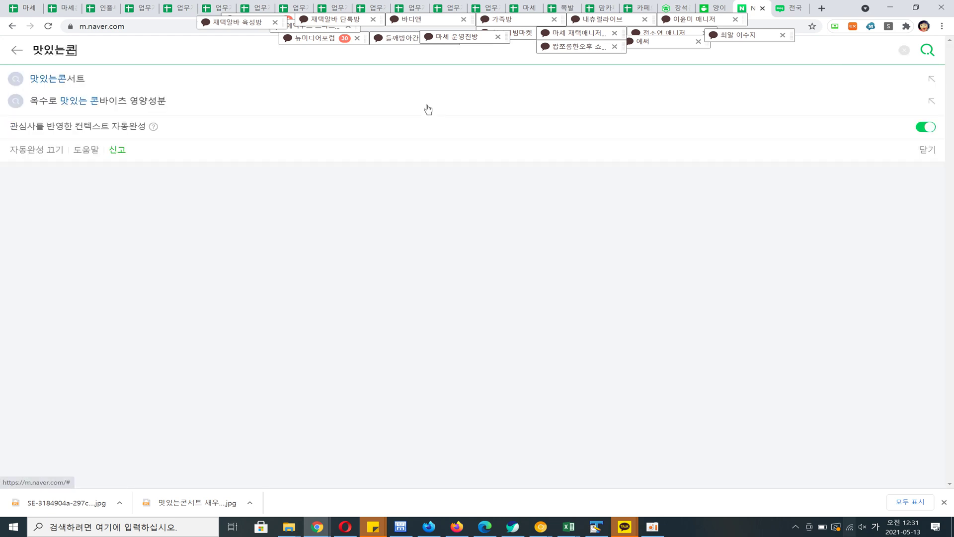
pyautogui.write('서트')
pyautogui.press('Return')
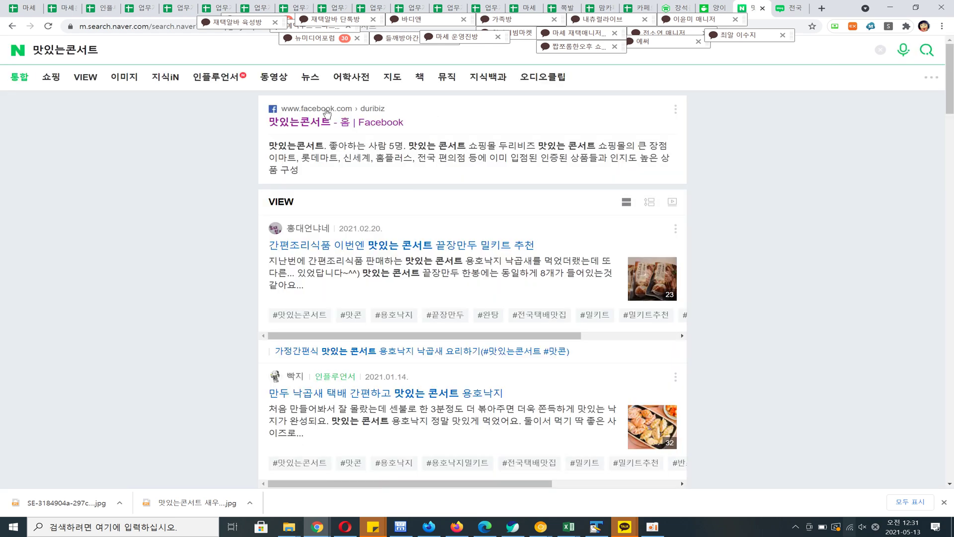
pyautogui.scroll(-10, 386, 135)
pyautogui.scroll(10, 386, 135)
# Open the 맛있는콘서트 Facebook page from the results, follow its smartstore.naver.com link to view the store, and close the store page.
pyautogui.click(377, 123)
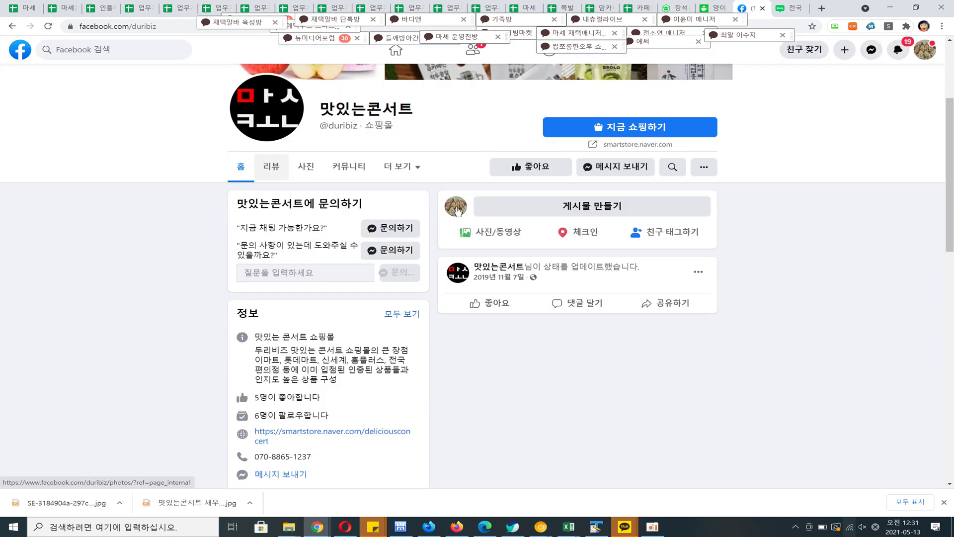
pyautogui.click(625, 141)
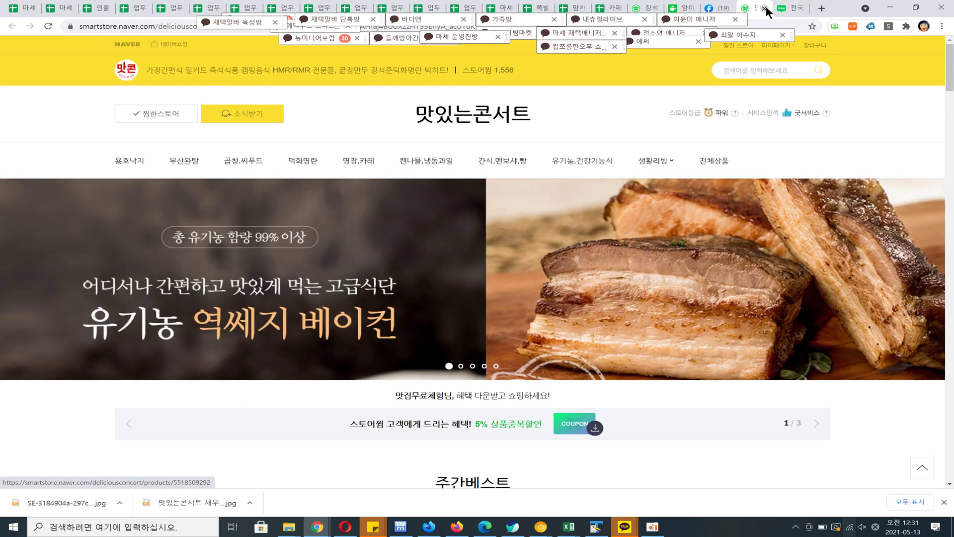
pyautogui.click(765, 8)
# Open m.naver.com in place of the 닭갈비 blog post and search for 장석준명란.
pyautogui.click(790, 8)
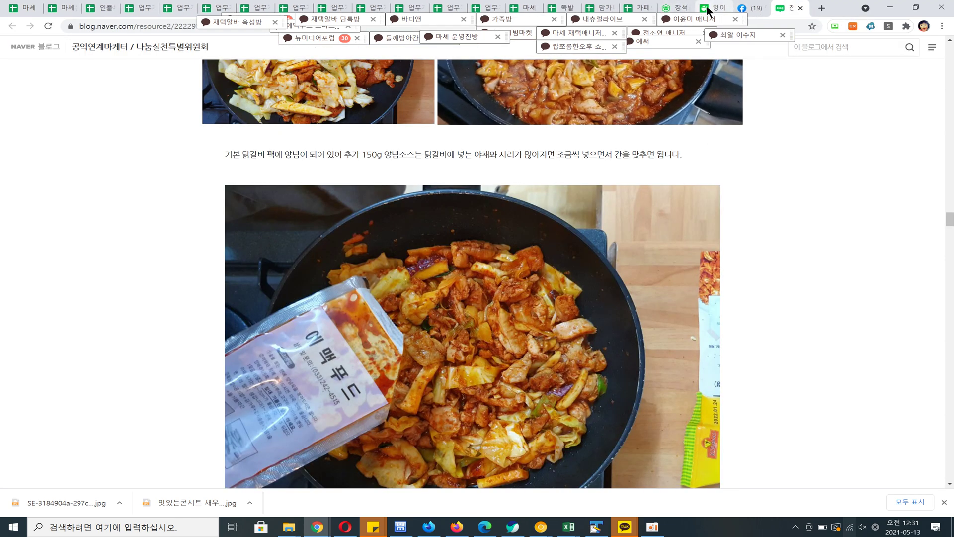
pyautogui.click(682, 8)
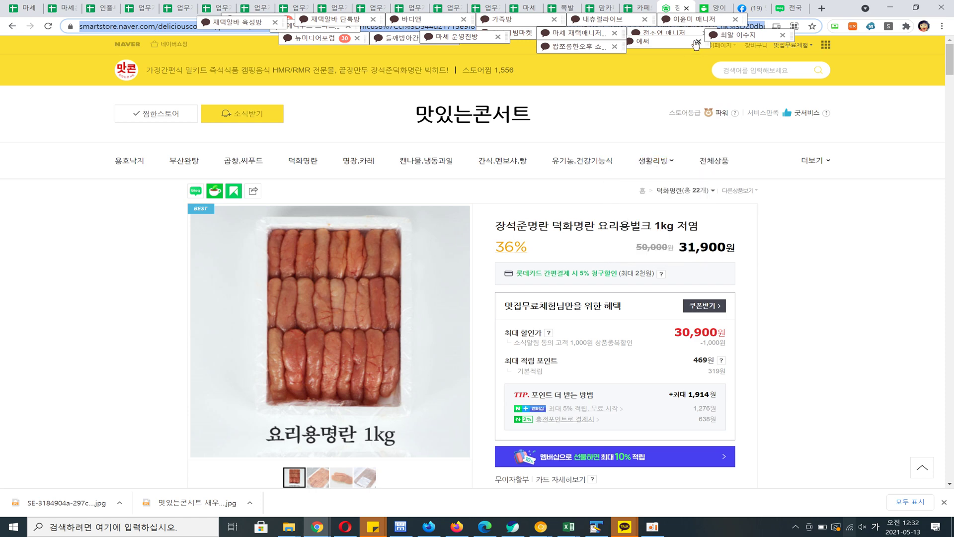
pyautogui.click(790, 8)
pyautogui.click(160, 27)
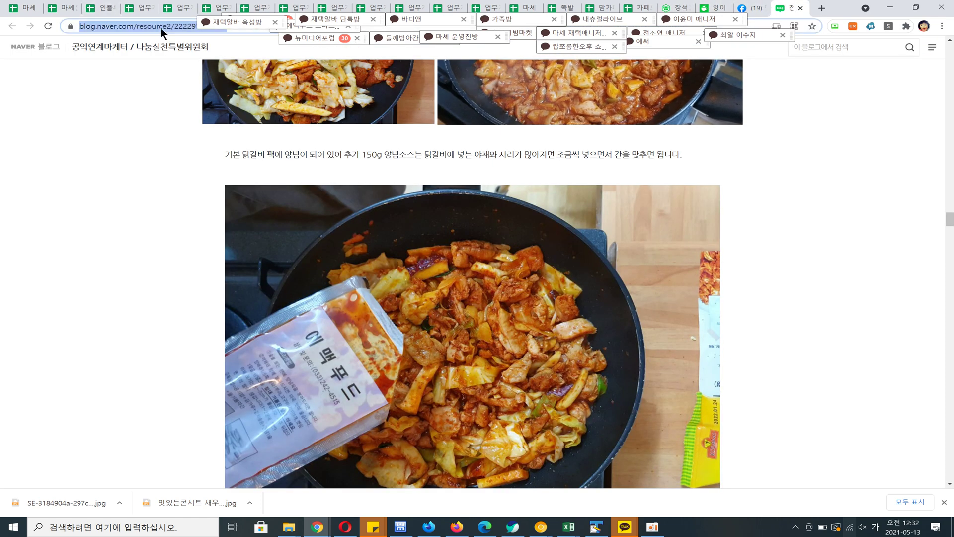
pyautogui.press('BackSpace')
pyautogui.write('m.naver.com')
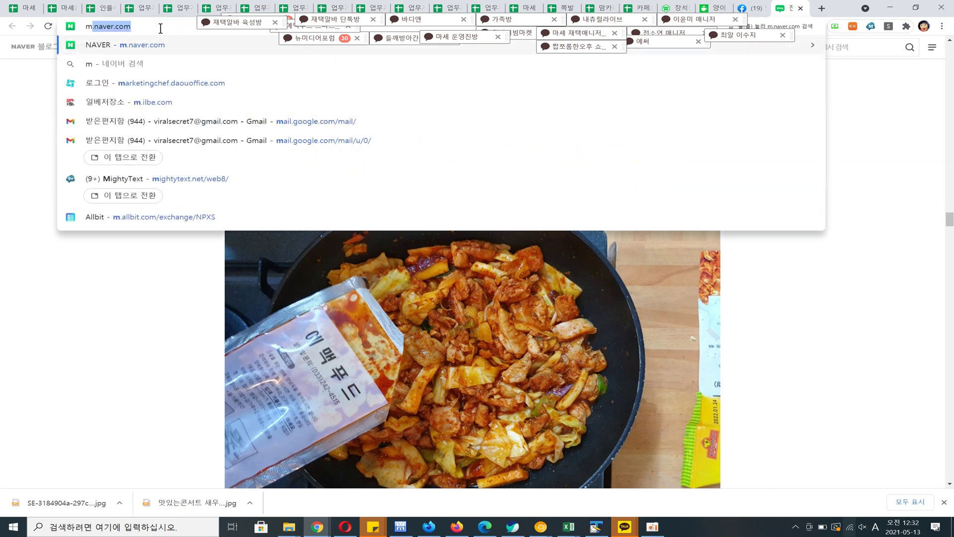
pyautogui.press('Return')
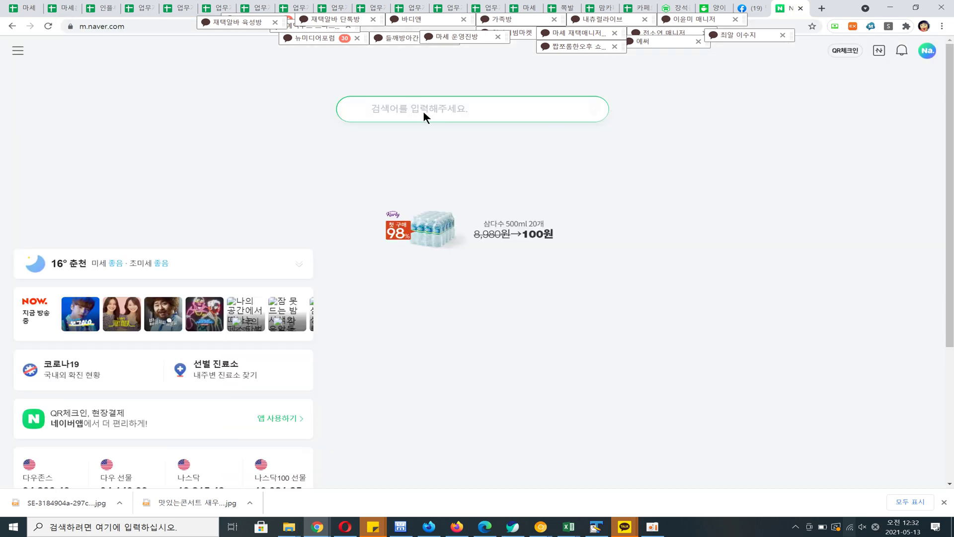
pyautogui.click(423, 110)
pyautogui.write('장석준명란')
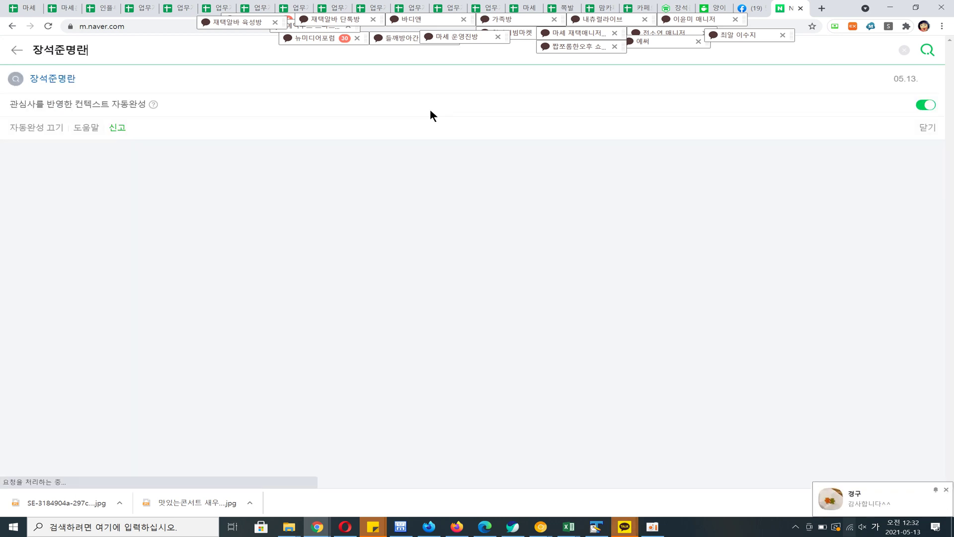
pyautogui.press('Return')
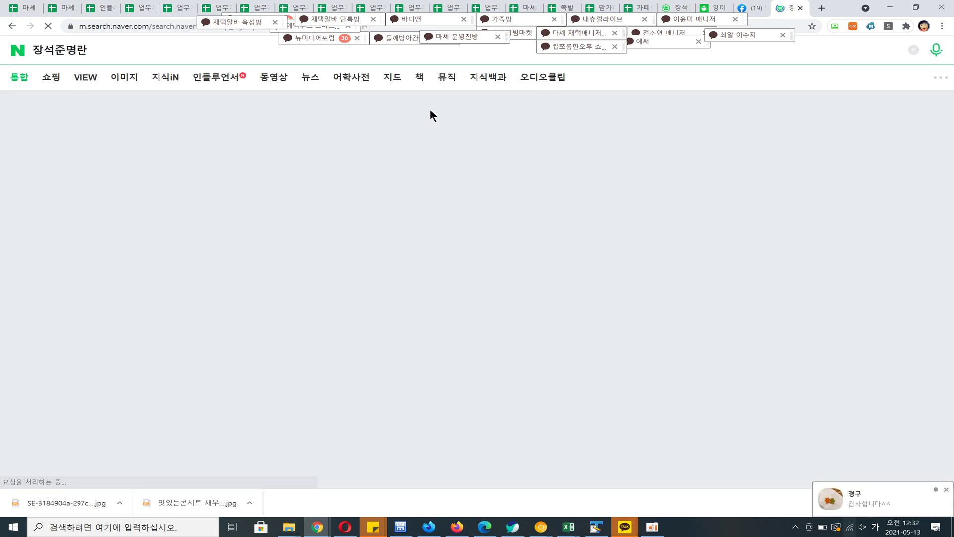
# Examine the 네이버쇼핑 listings for 장석준명란, comparing the advertised products with the 맛있는콘서트 listing.
pyautogui.scroll(-5, 188, 212)
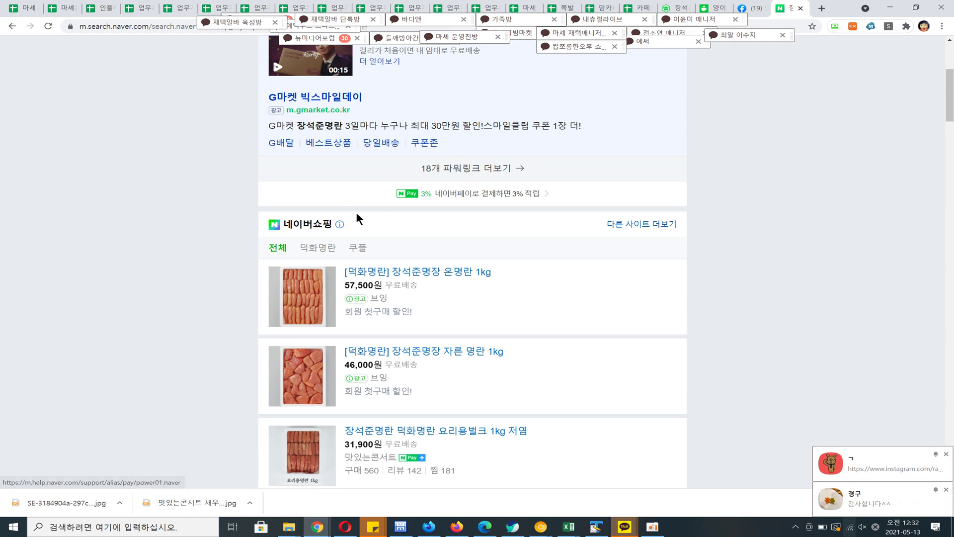
pyautogui.scroll(-4, 358, 217)
pyautogui.scroll(4, 358, 218)
pyautogui.scroll(-4, 284, 243)
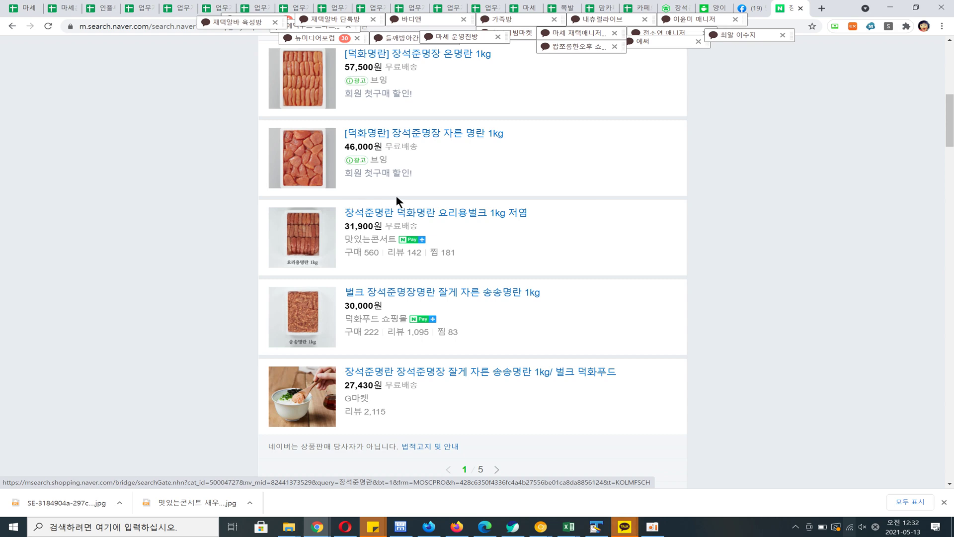
pyautogui.scroll(4, 294, 198)
pyautogui.scroll(-4, 314, 284)
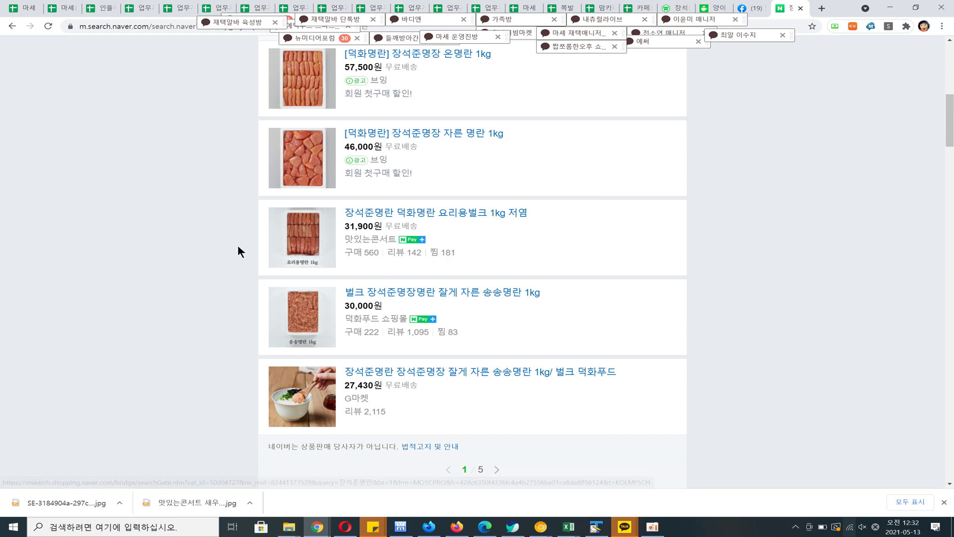
pyautogui.scroll(4, 238, 251)
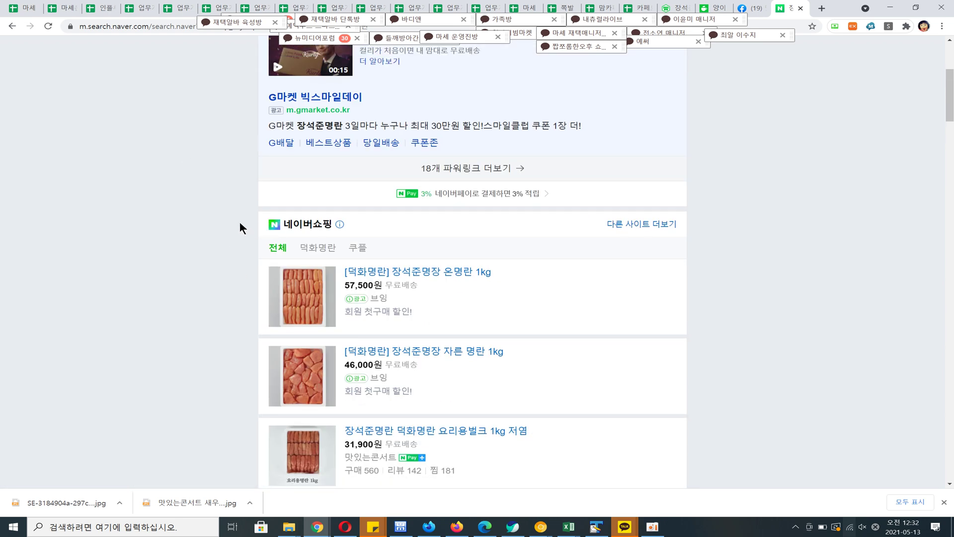
pyautogui.scroll(-4, 240, 228)
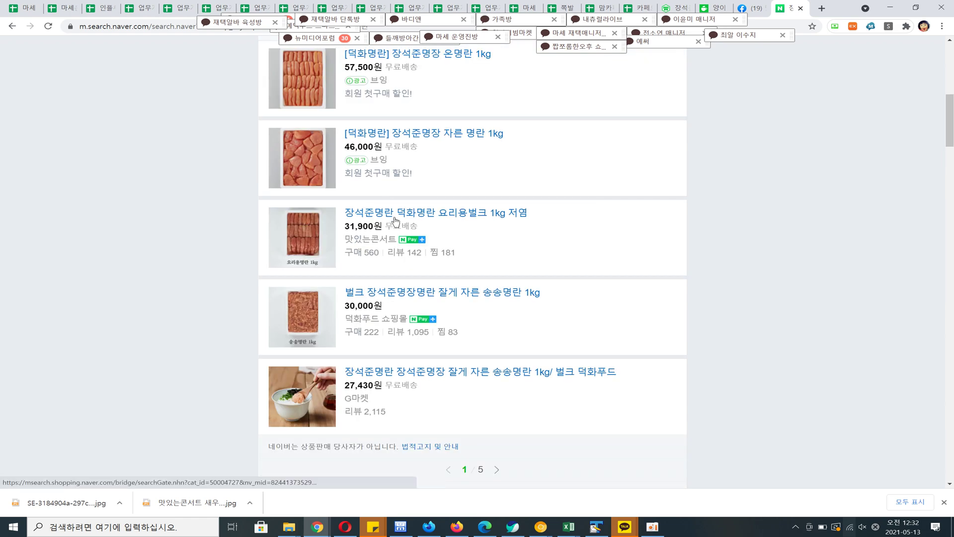
pyautogui.scroll(8, 396, 216)
# Highlight the 장석준명란 search term at the start of the results and return to the 네이버쇼핑 listings.
pyautogui.click(98, 50)
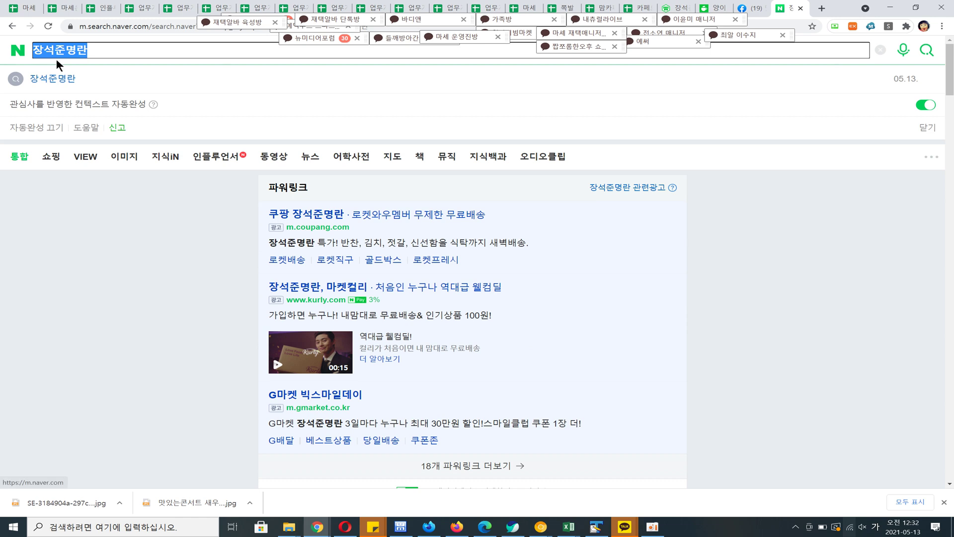
pyautogui.click(104, 53)
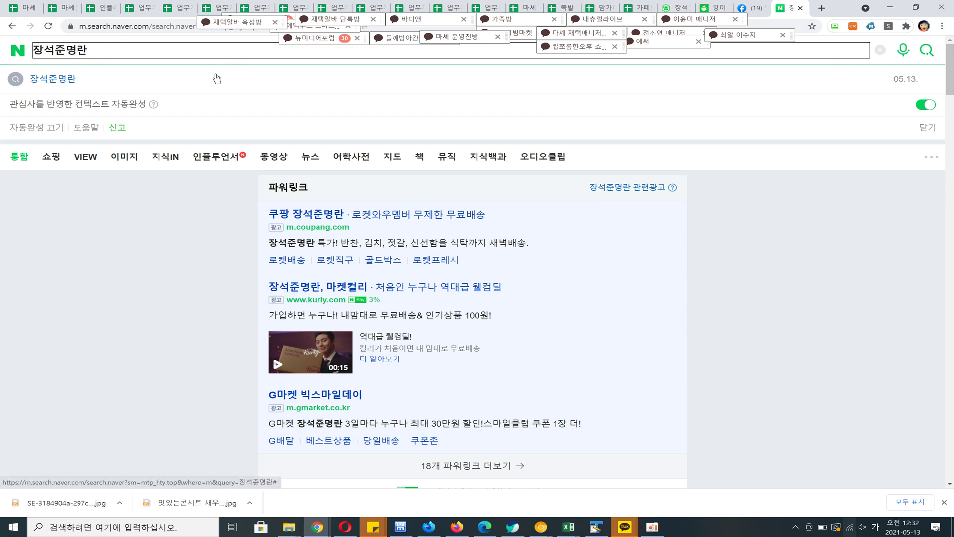
pyautogui.click(167, 204)
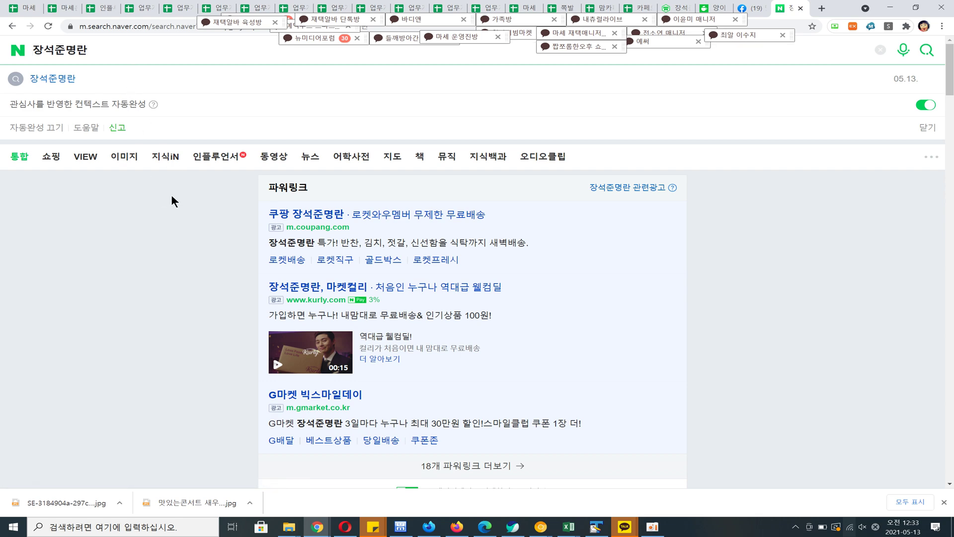
pyautogui.scroll(-8, 171, 195)
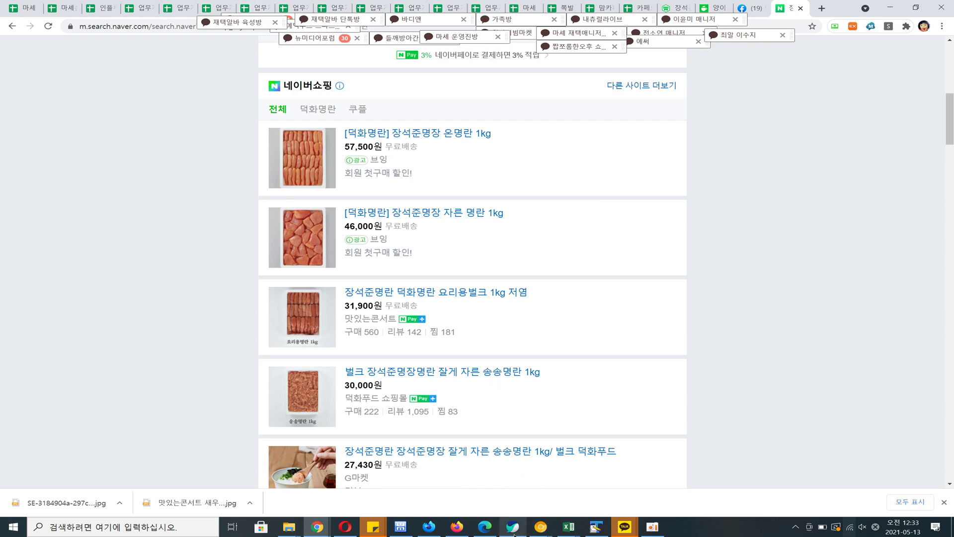
# Switch to 스마트스토어센터 in the Edge browser, look at 쇼핑행동분석, and return to the 마케팅분석 report.
pyautogui.click(485, 527)
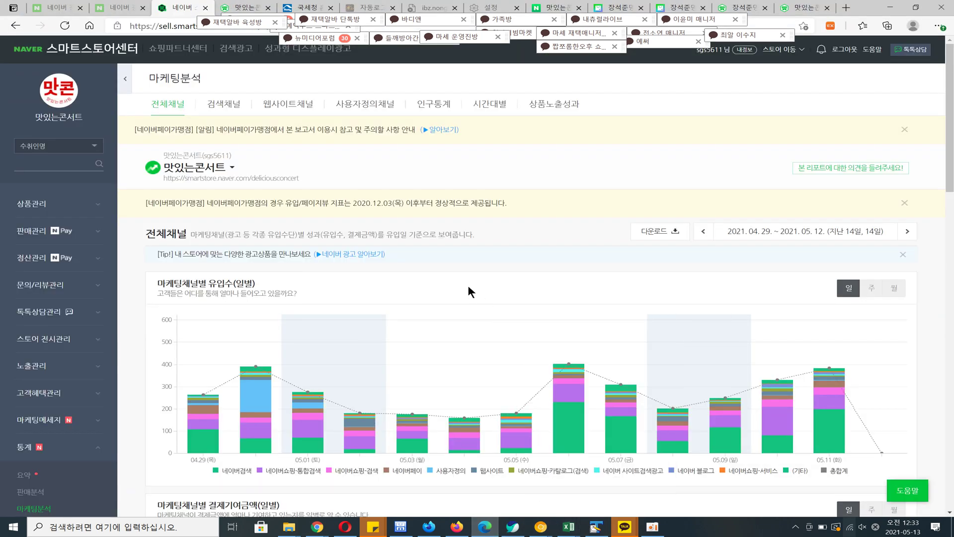
pyautogui.scroll(-6, 471, 291)
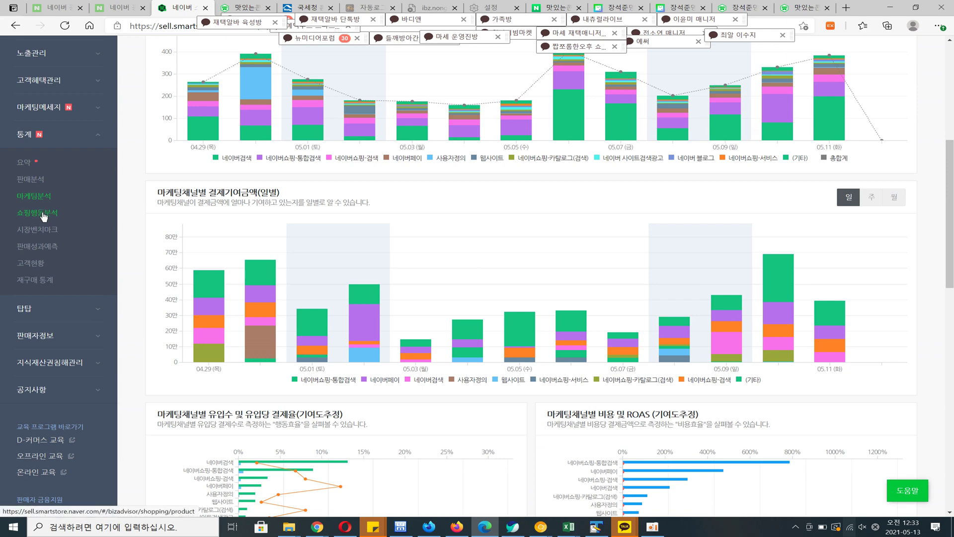
pyautogui.click(43, 214)
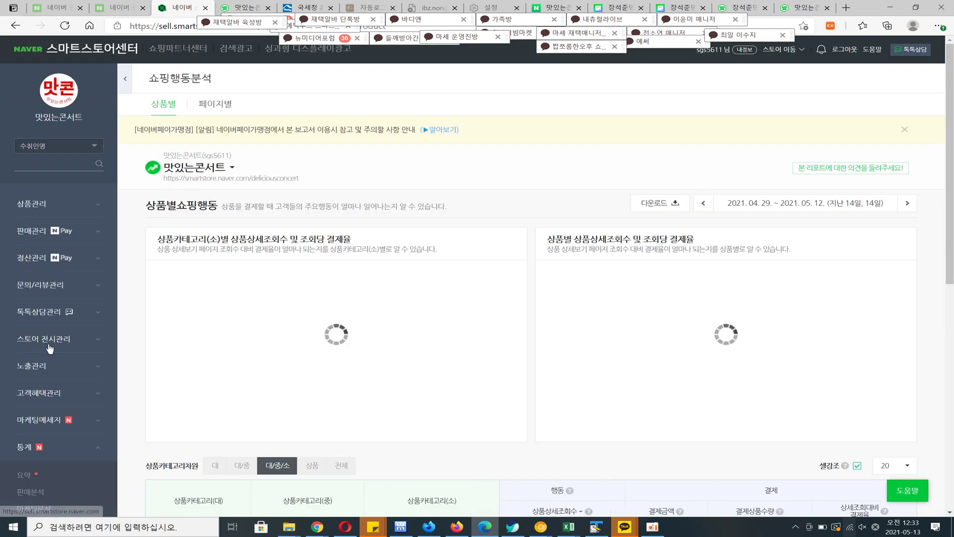
pyautogui.scroll(-7, 49, 348)
pyautogui.click(40, 203)
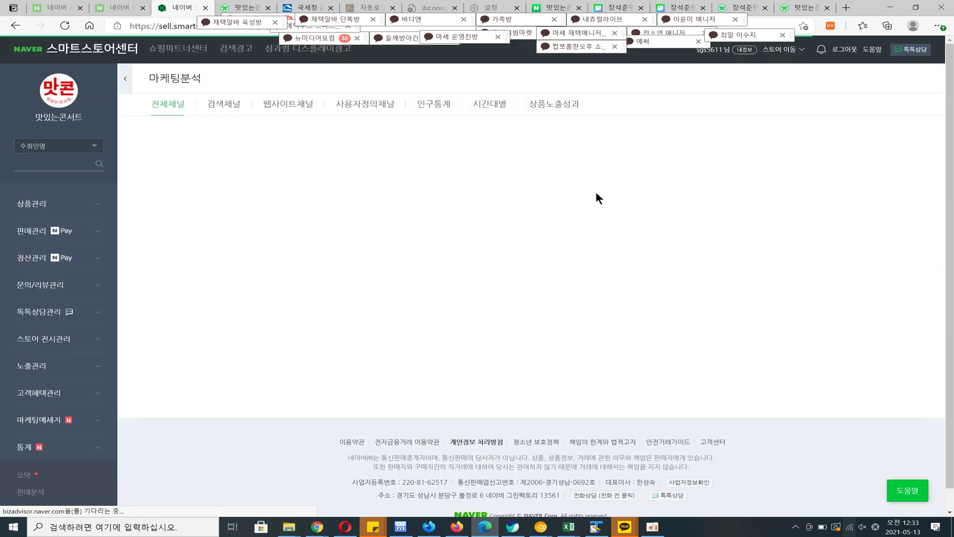
# Look over the 전체채널 charts and table, and inspect the daily channel breakdown in the 마케팅채널별 유입수(일별) chart.
pyautogui.scroll(-10, 592, 194)
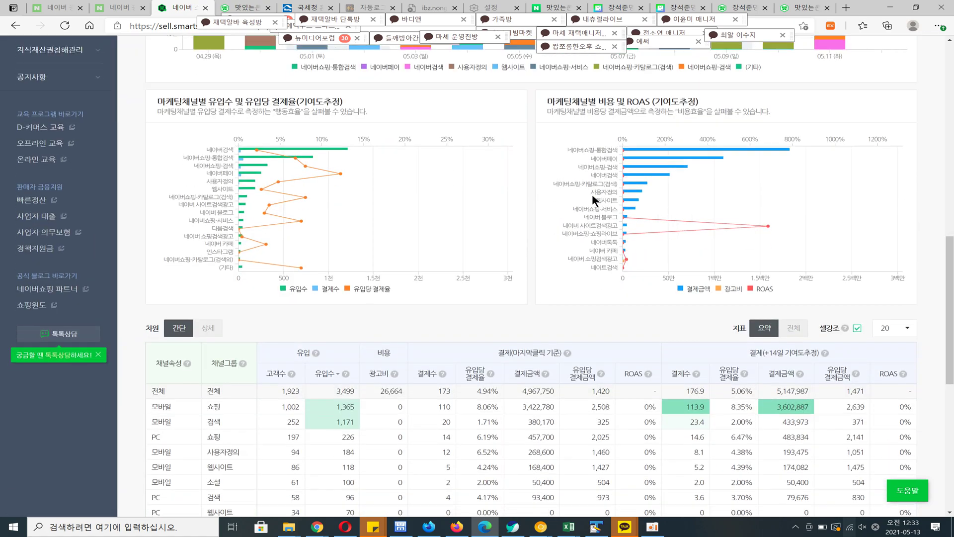
pyautogui.scroll(6, 354, 183)
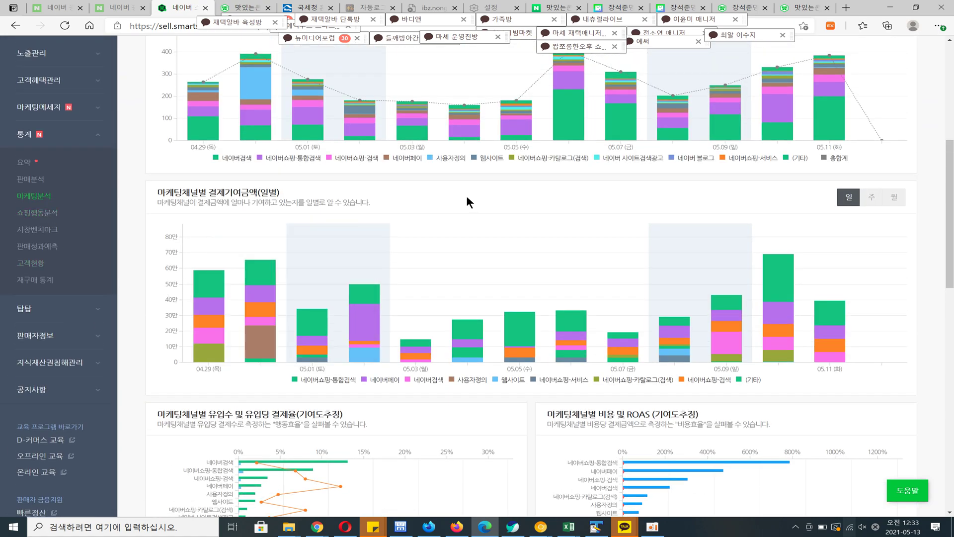
pyautogui.scroll(6, 925, 373)
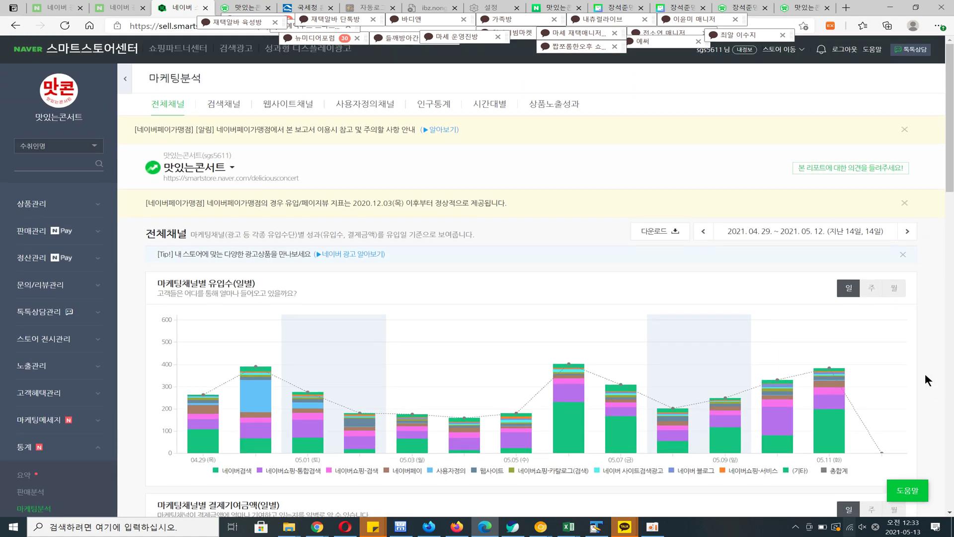
pyautogui.moveTo(846, 429)
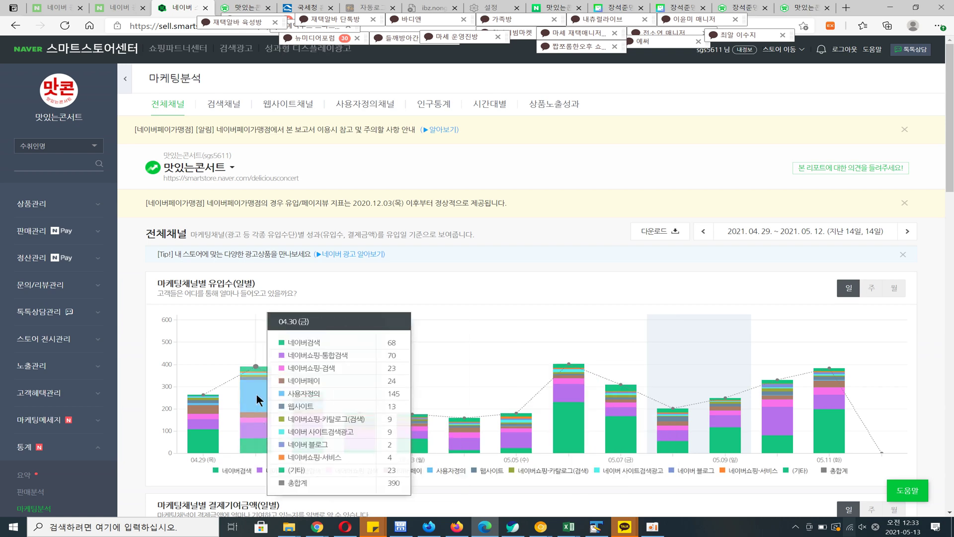
# Compare the daily inflow chart with the 마케팅채널별 결제기여금액(일별) chart, inspecting the channel breakdown of individual days.
pyautogui.scroll(-5, 256, 394)
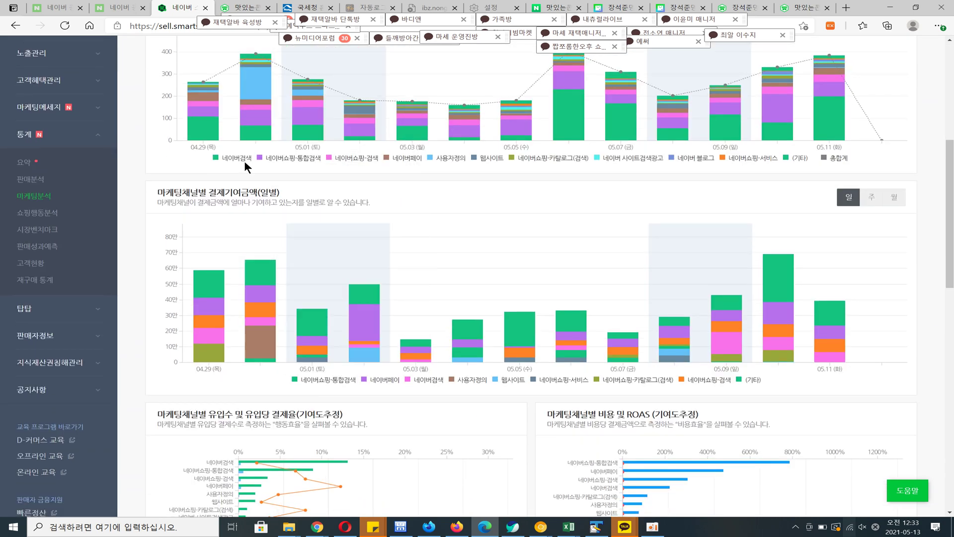
pyautogui.scroll(5, 297, 282)
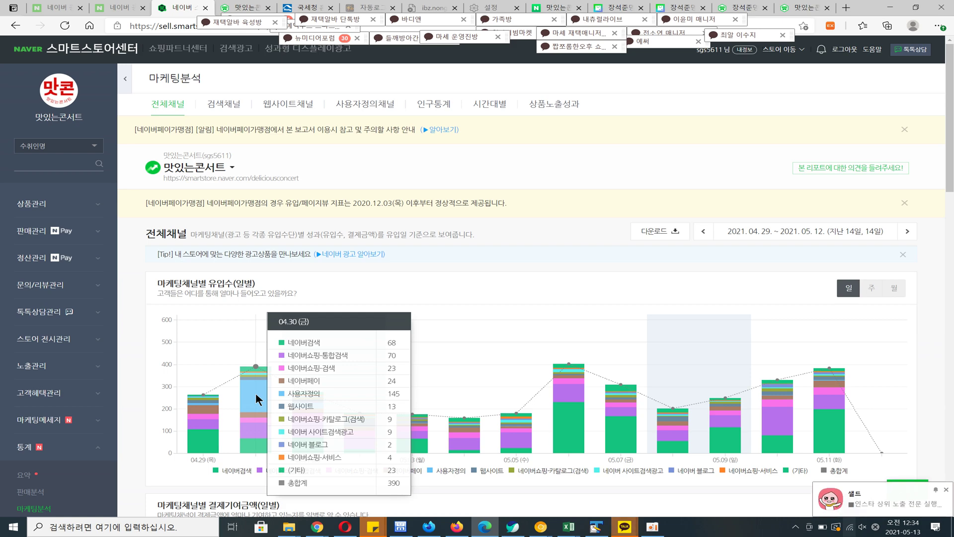
pyautogui.scroll(-5, 875, 316)
pyautogui.scroll(1, 562, 126)
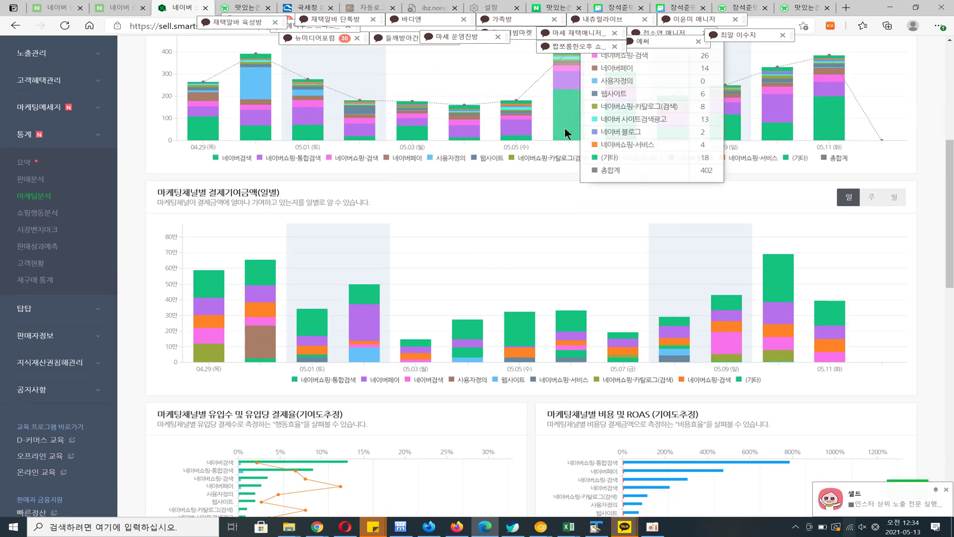
pyautogui.scroll(4, 565, 127)
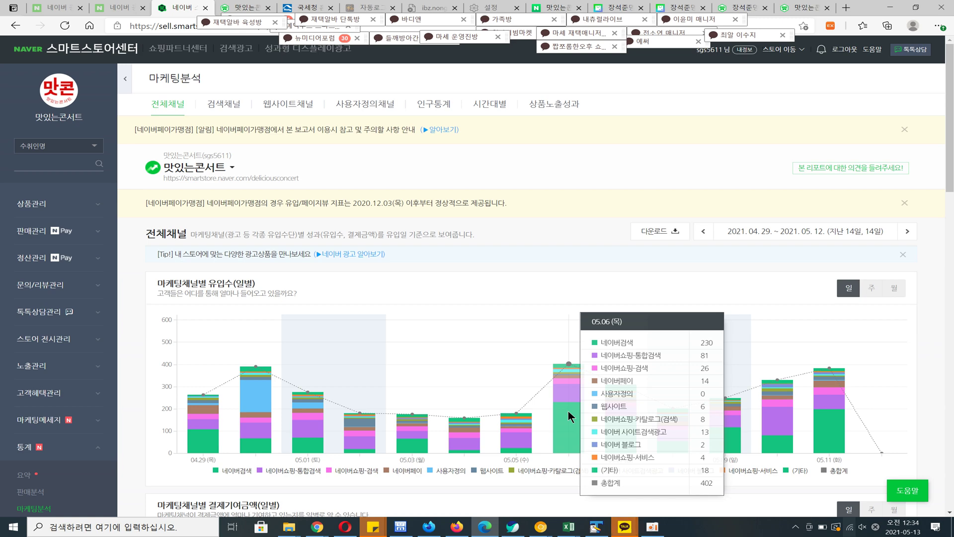
pyautogui.scroll(-5, 569, 410)
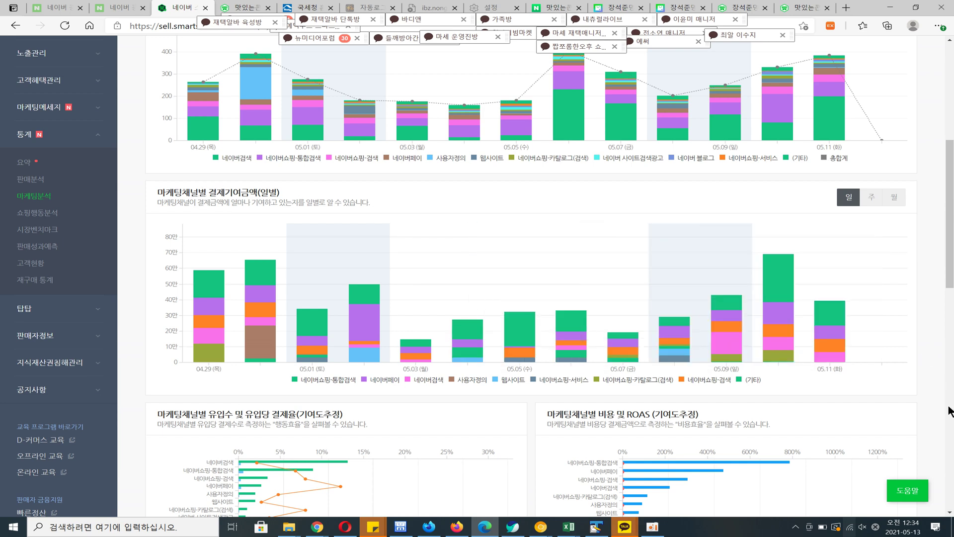
pyautogui.moveTo(787, 312)
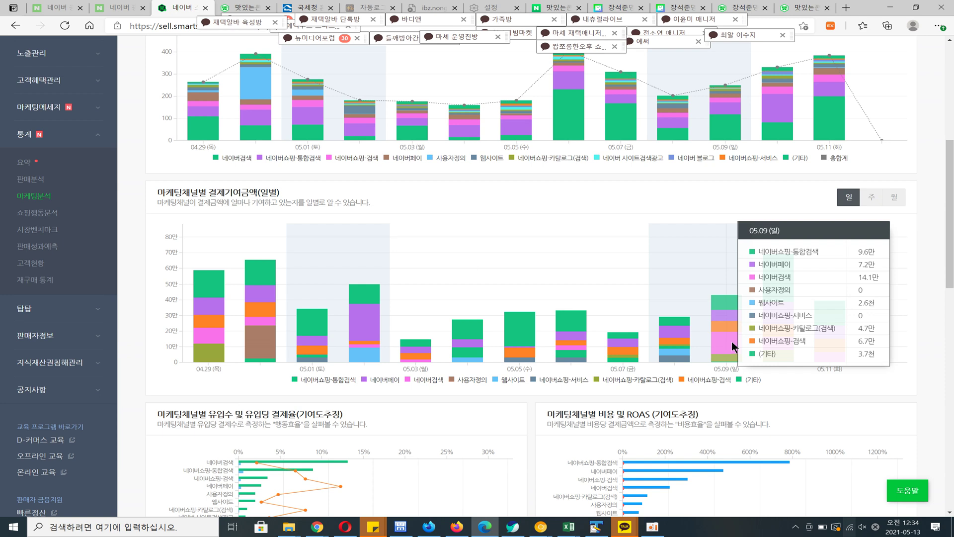
# Examine the per-channel inflow and payment rate chart, the 비용 및 ROAS chart, and the channel table beneath them.
pyautogui.scroll(-6, 934, 348)
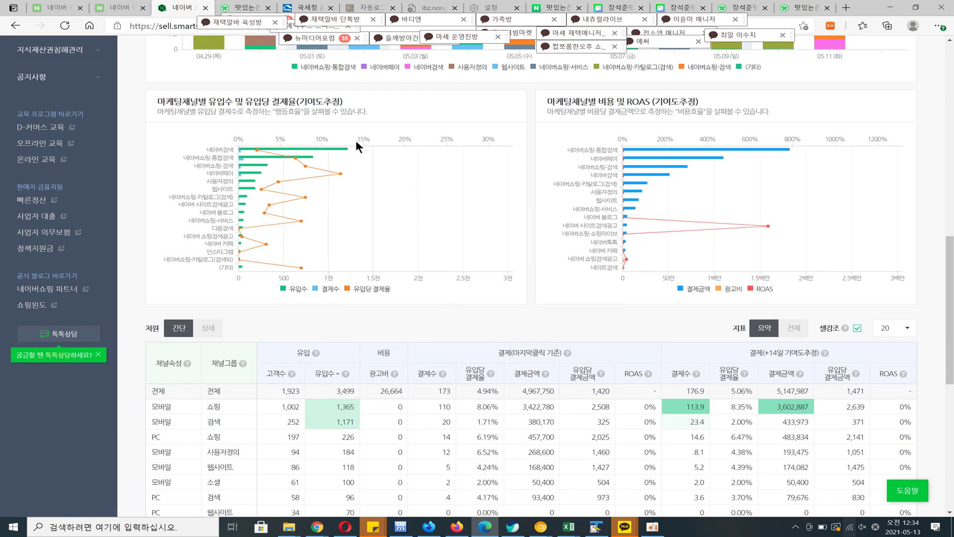
pyautogui.moveTo(344, 153)
pyautogui.moveTo(735, 157)
pyautogui.moveTo(674, 175)
pyautogui.scroll(-1, 625, 181)
pyautogui.scroll(-5, 625, 185)
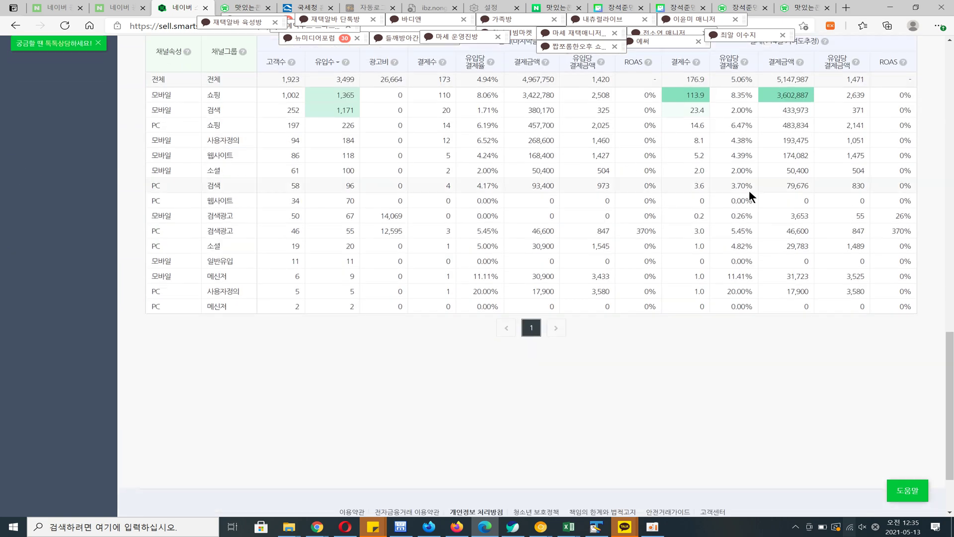
pyautogui.scroll(3, 641, 203)
pyautogui.scroll(2, 645, 225)
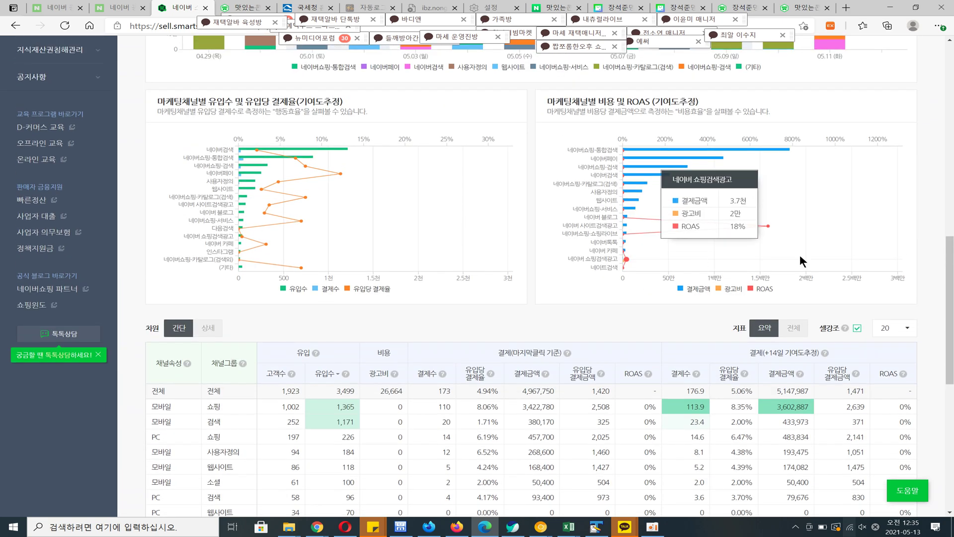
# Mark the overall 유입당 결제율 in the 전체 row of the channel table and review the report's charts again.
pyautogui.moveTo(950, 255); pyautogui.dragTo(950, 324)
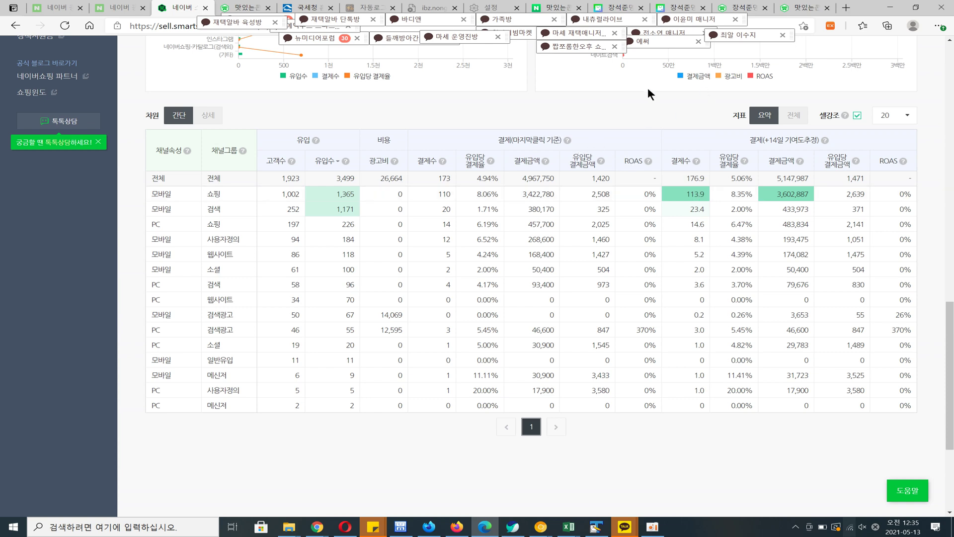
pyautogui.click(476, 180)
pyautogui.moveTo(478, 178); pyautogui.dragTo(487, 184)
pyautogui.scroll(6, 510, 232)
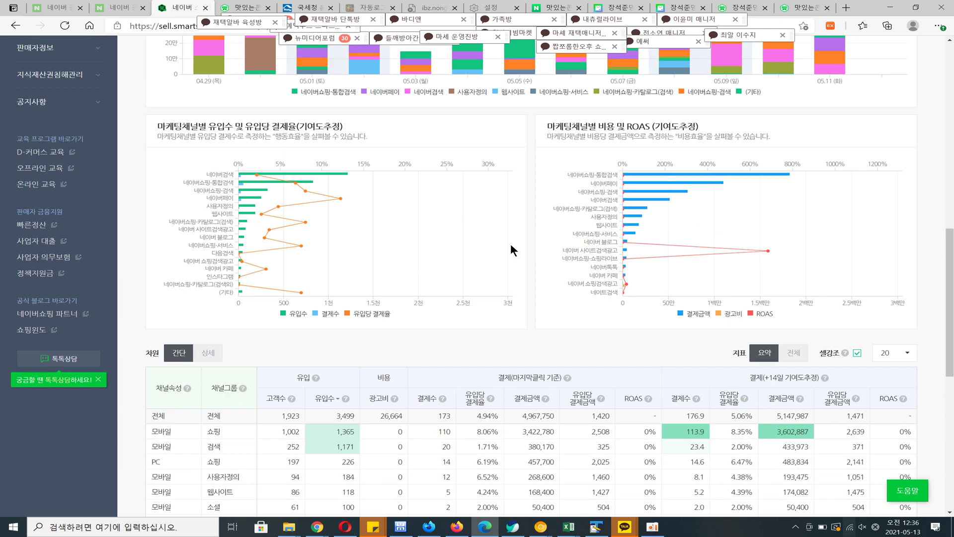
pyautogui.scroll(9, 123, 248)
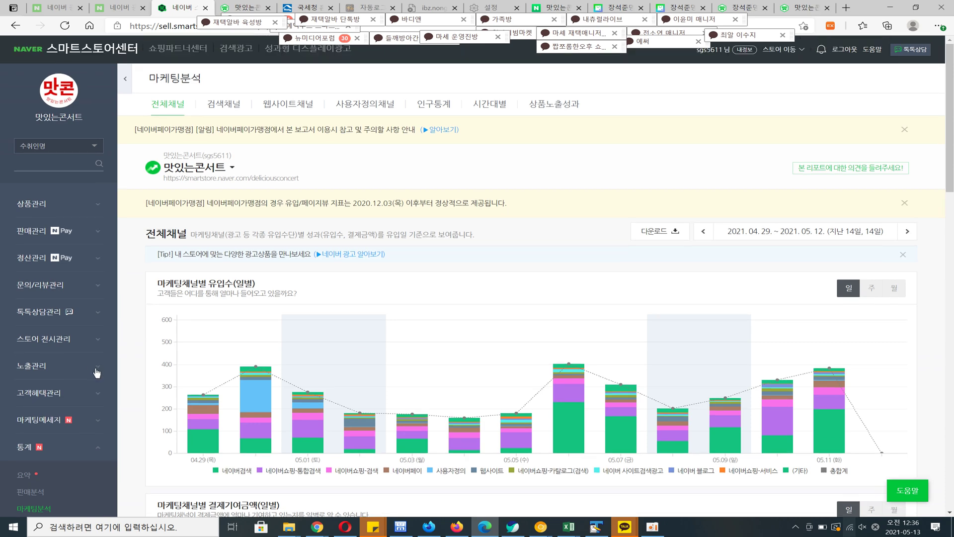
# Open 쇼핑행동분석 and highlight the category chart title and the top product in the 상품별 상품상세조회수 chart.
pyautogui.scroll(-5, 95, 370)
pyautogui.click(37, 216)
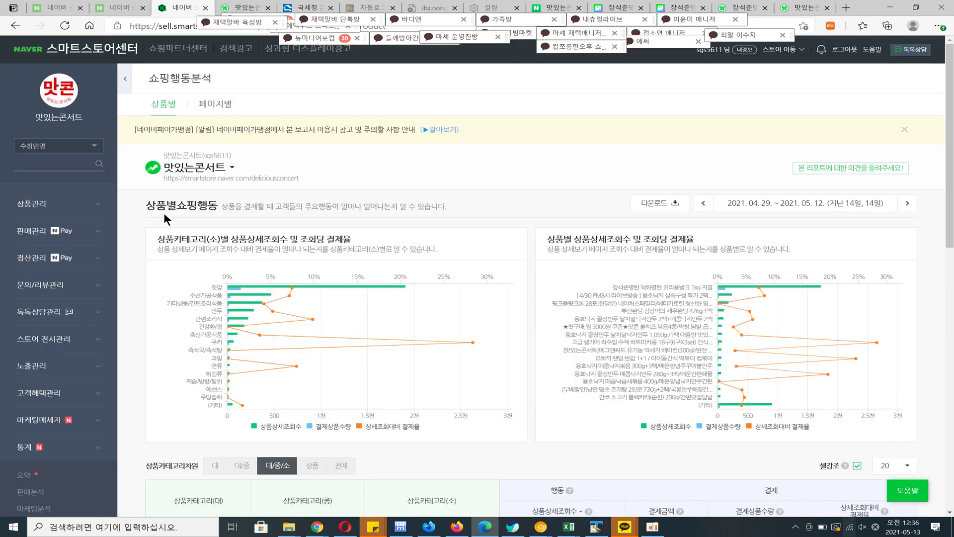
pyautogui.moveTo(236, 302)
pyautogui.moveTo(163, 242); pyautogui.dragTo(345, 238)
pyautogui.click(345, 238)
pyautogui.moveTo(163, 239); pyautogui.dragTo(246, 239)
pyautogui.tripleClick(616, 287)
pyautogui.click(668, 287)
# Read through the product category table of detail views, payment amounts and payment rates in 쇼핑행동분석.
pyautogui.scroll(-6, 620, 315)
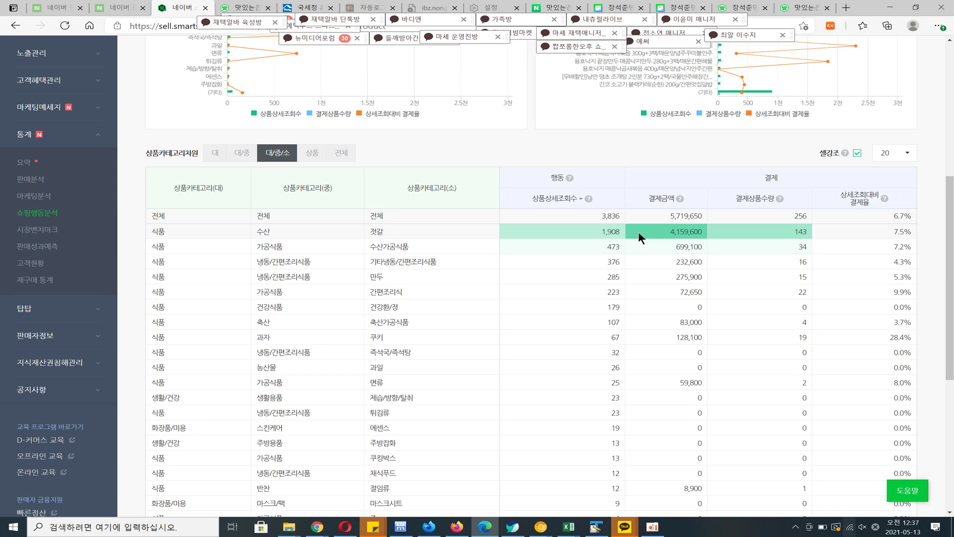
pyautogui.scroll(-5, 625, 269)
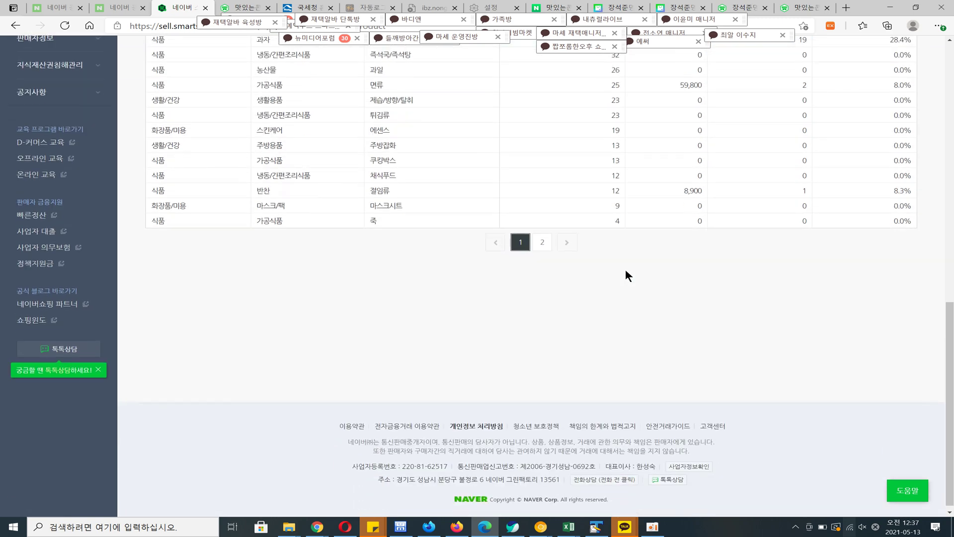
pyautogui.scroll(10, 71, 362)
pyautogui.scroll(-6, 95, 370)
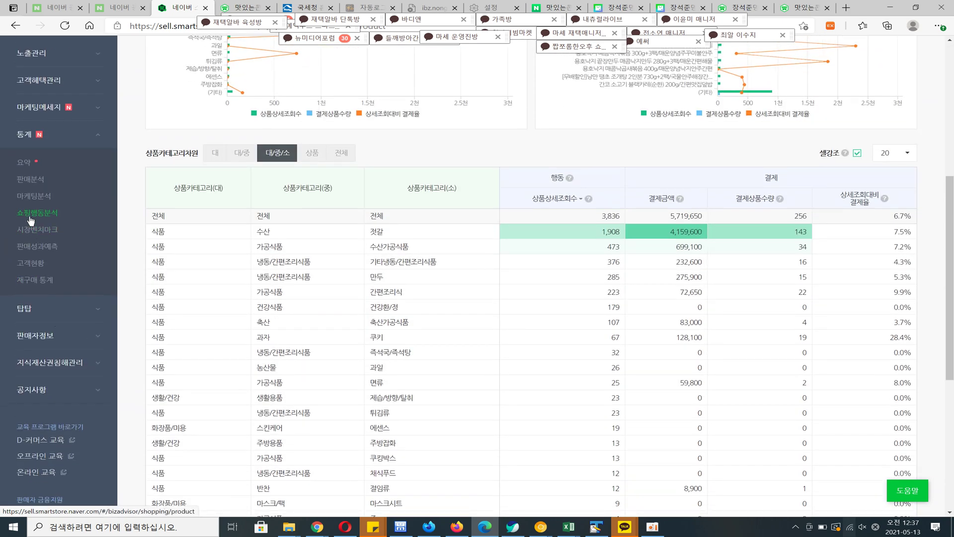
# Open 시장벤치마크 and highlight the 유입당 결제율 of 내사이트 for 2021-05-11 in the detail table.
pyautogui.click(48, 232)
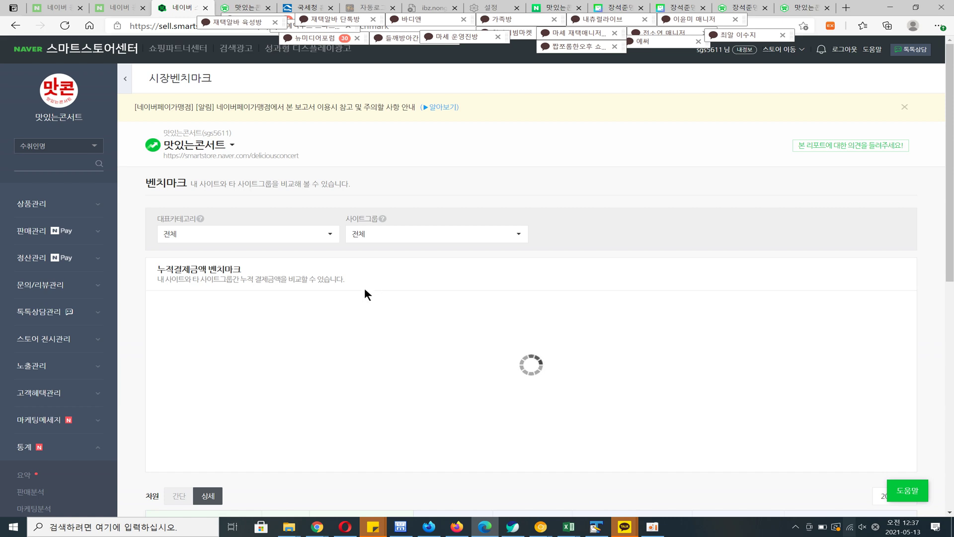
pyautogui.scroll(-6, 426, 268)
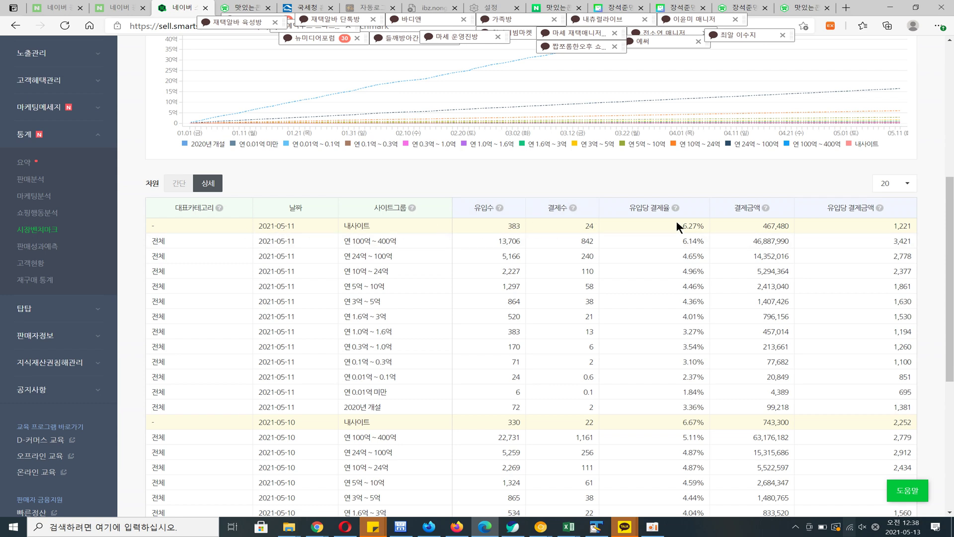
pyautogui.moveTo(681, 225); pyautogui.dragTo(707, 231)
pyautogui.click(708, 229)
# Compare the 유입당 결제율 and 결제수 of 내사이트 with the other annual-revenue site groups for 2021-05-11.
pyautogui.moveTo(681, 236)
pyautogui.mouseDown()
pyautogui.moveTo(706, 242)
pyautogui.moveTo(675, 242)
pyautogui.mouseUp()
pyautogui.click(708, 246)
pyautogui.click(688, 264)
pyautogui.moveTo(680, 255); pyautogui.dragTo(706, 317)
pyautogui.click(711, 247)
pyautogui.moveTo(693, 225)
pyautogui.mouseDown()
pyautogui.moveTo(669, 221)
pyautogui.moveTo(698, 226)
pyautogui.mouseUp()
pyautogui.moveTo(681, 225); pyautogui.dragTo(701, 228)
pyautogui.click(348, 246)
pyautogui.moveTo(583, 240); pyautogui.dragTo(592, 238)
pyautogui.click(583, 223)
# Open 판매성과예측, highlight the forecast period 05.13. ~ 05.19., and examine the predicted payment amounts.
pyautogui.click(67, 246)
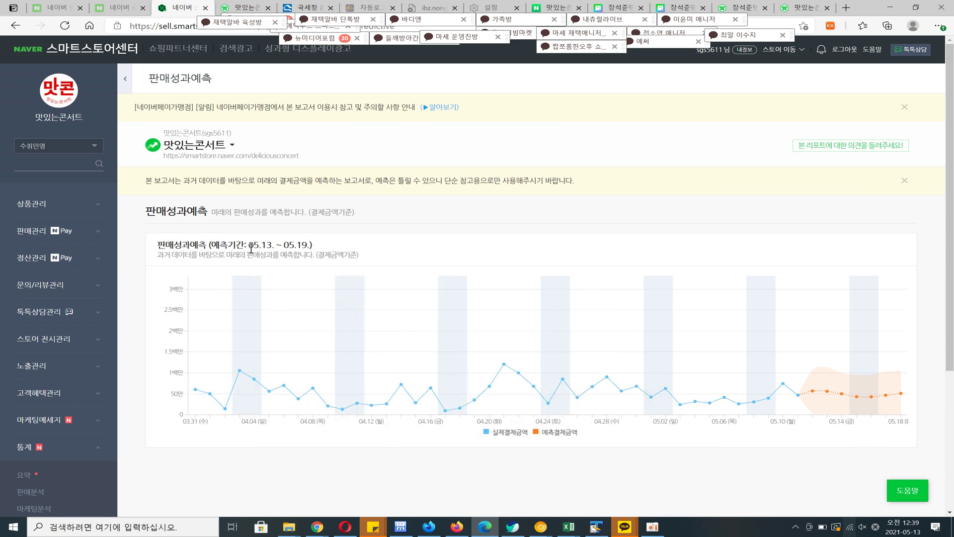
pyautogui.moveTo(252, 245); pyautogui.dragTo(306, 245)
pyautogui.moveTo(820, 410)
pyautogui.moveTo(834, 386)
pyautogui.moveTo(557, 280)
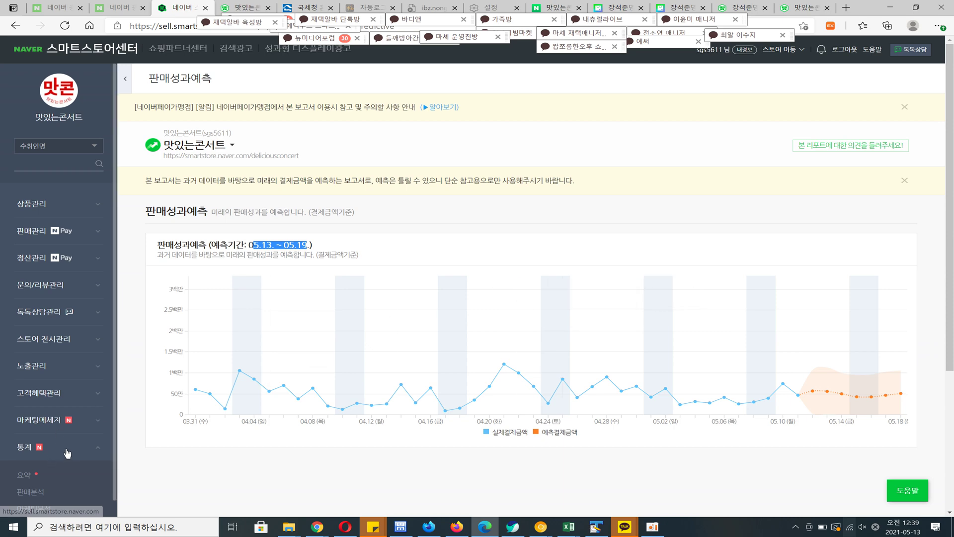
# Open 고객현황 and examine the total, existing and new customer series in the weekly 주문고객 graph.
pyautogui.scroll(-4, 170, 397)
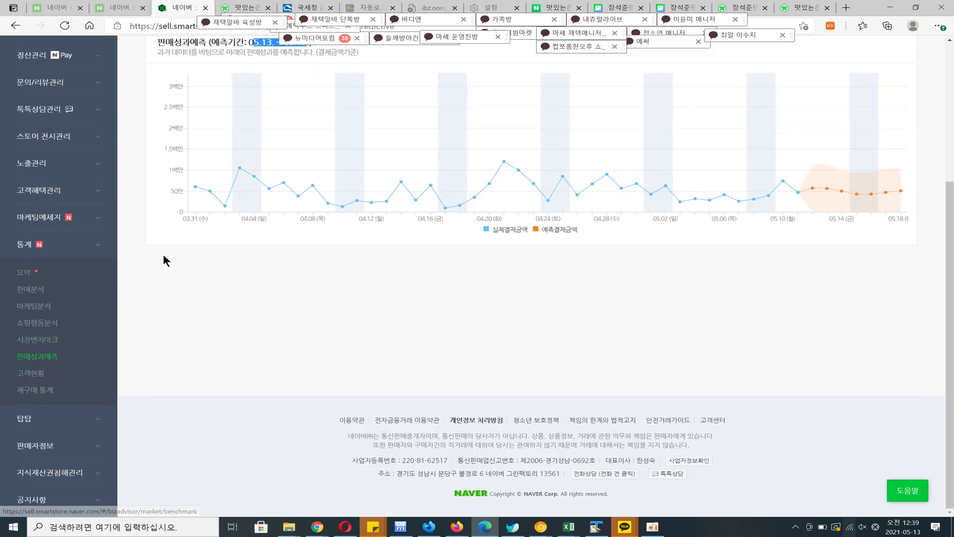
pyautogui.click(42, 380)
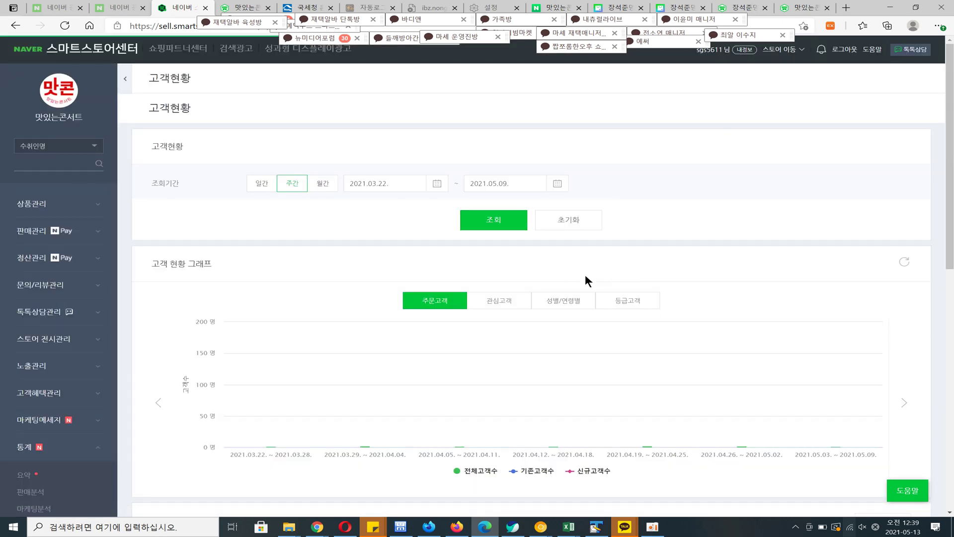
pyautogui.scroll(-5, 568, 277)
pyautogui.scroll(6, 565, 280)
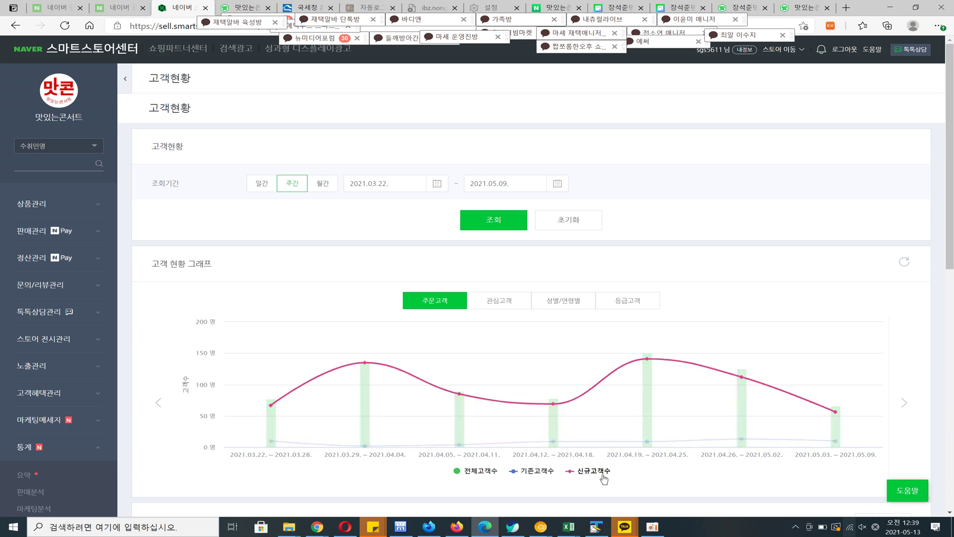
pyautogui.scroll(-5, 601, 462)
pyautogui.scroll(5, 641, 318)
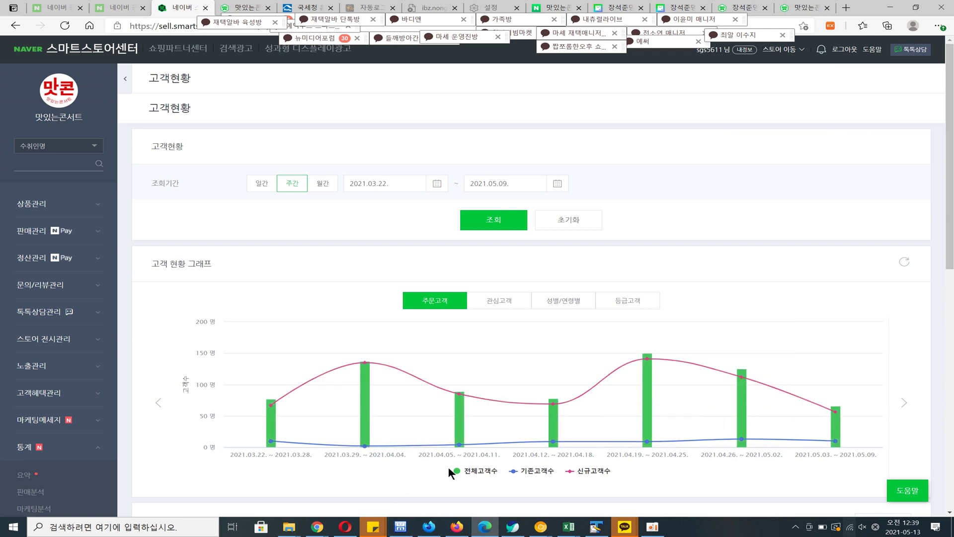
pyautogui.moveTo(484, 403)
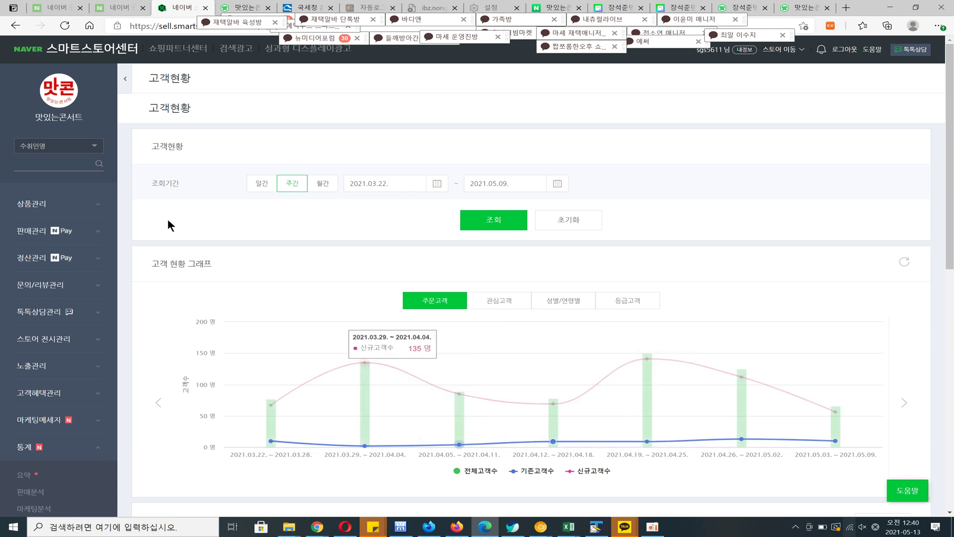
# Compare the existing and new customer ratios of the first and last weeks in the 고객현황 table.
pyautogui.scroll(-6, 550, 312)
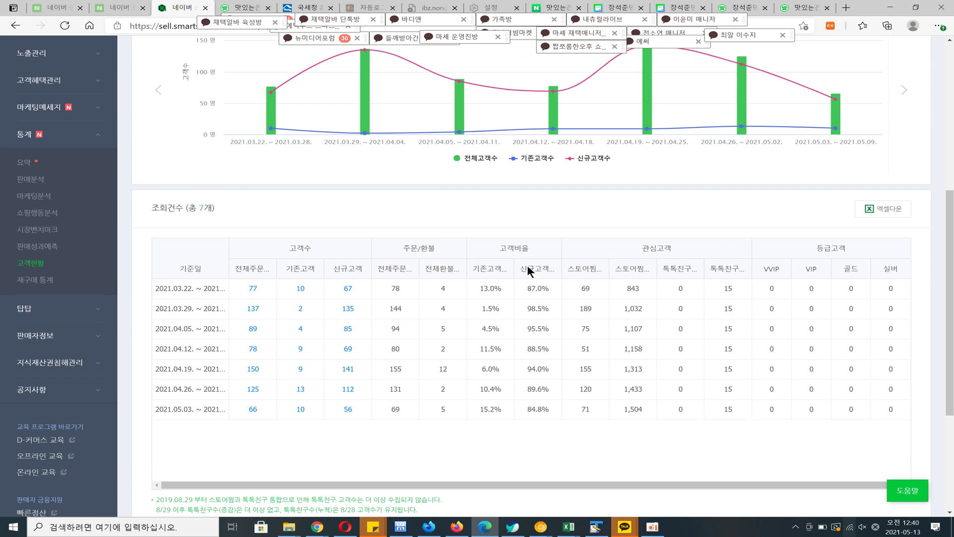
pyautogui.click(526, 292)
pyautogui.click(502, 289)
pyautogui.click(542, 409)
pyautogui.click(494, 410)
pyautogui.scroll(6, 514, 400)
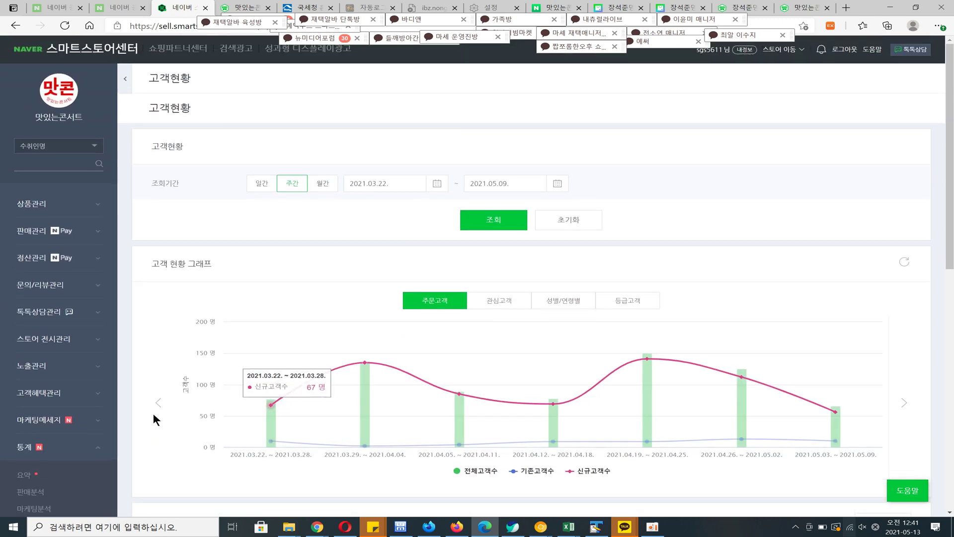
# Open 재구매 통계 and inspect the 재구매 고객 비율 and 재구매 고객 주문금액 현황 charts.
pyautogui.scroll(-6, 199, 420)
pyautogui.click(43, 280)
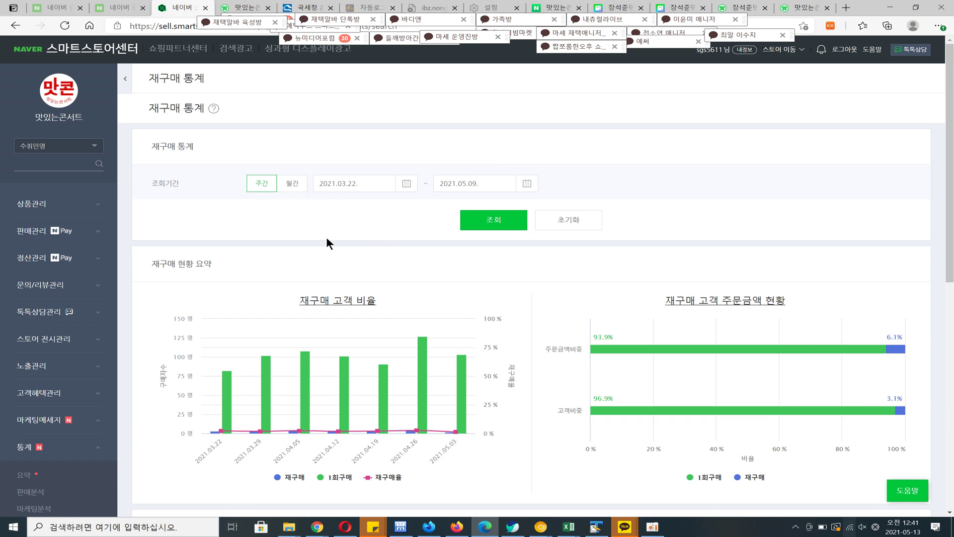
pyautogui.moveTo(404, 427)
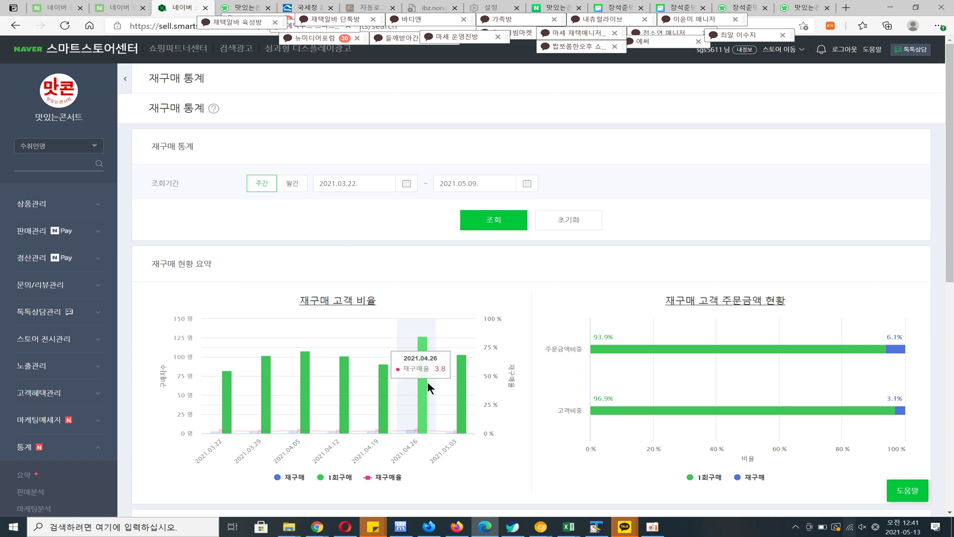
pyautogui.moveTo(457, 393)
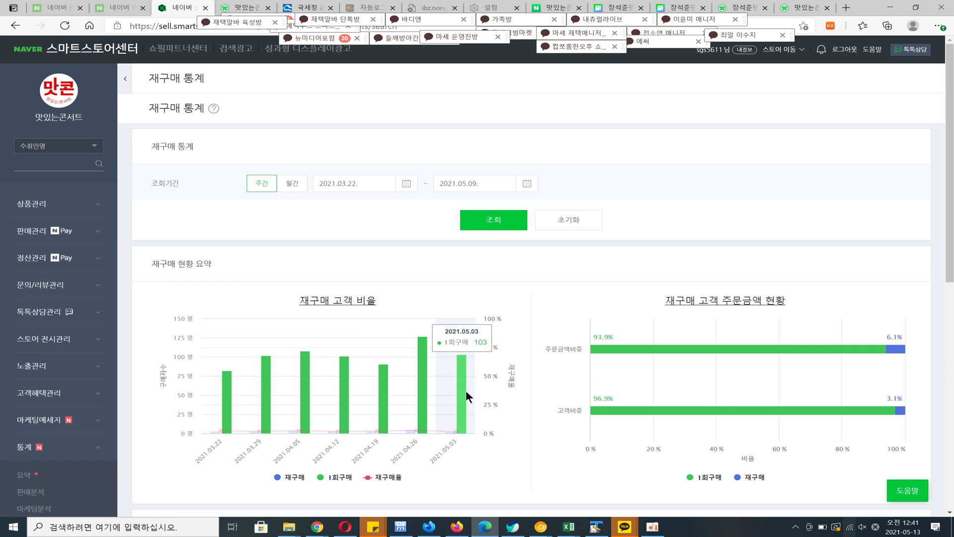
pyautogui.moveTo(792, 345)
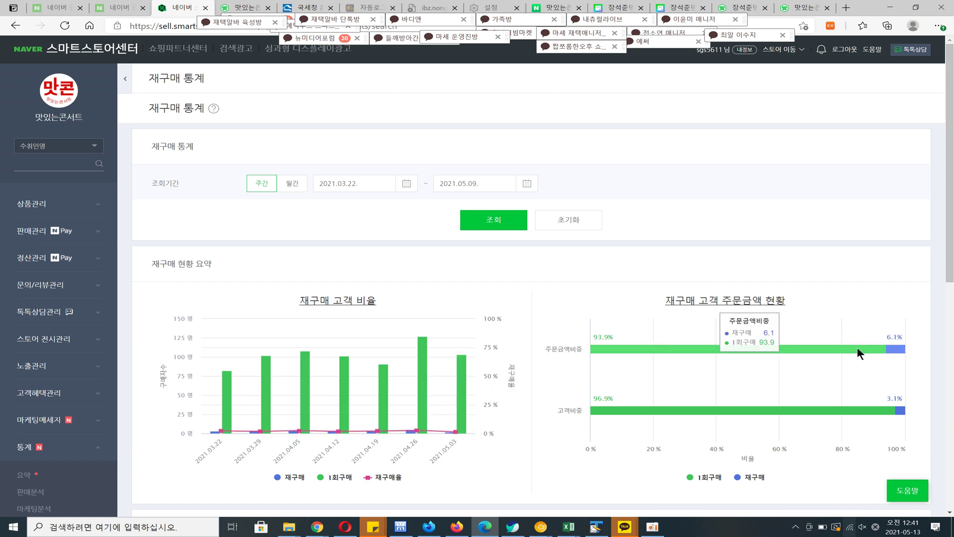
pyautogui.scroll(-5, 751, 311)
pyautogui.scroll(5, 752, 198)
pyautogui.moveTo(893, 413)
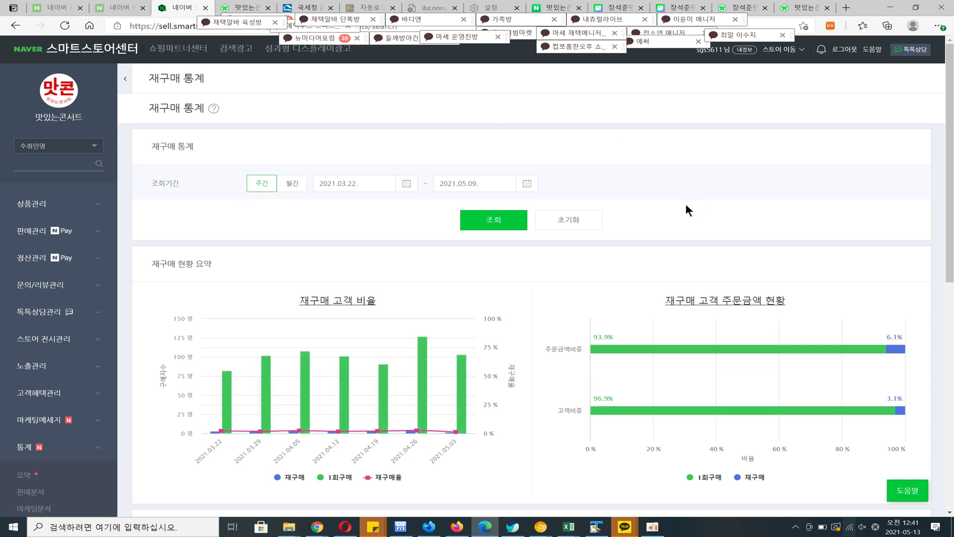
pyautogui.moveTo(854, 342)
pyautogui.moveTo(891, 359)
pyautogui.moveTo(736, 318)
# Review the 재구매 현황 상세 정보 table and return to the summary charts in 재구매 통계.
pyautogui.scroll(-6, 758, 271)
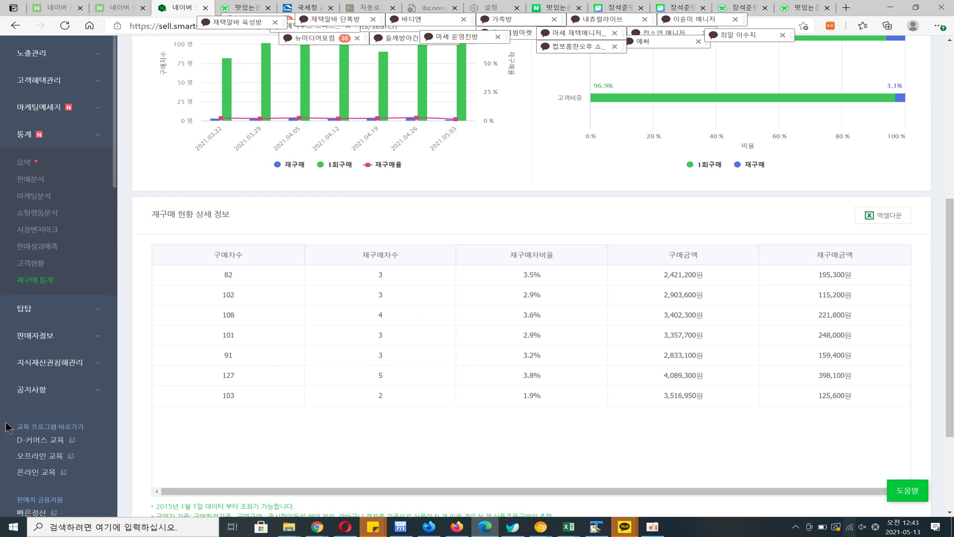
pyautogui.scroll(6, 50, 298)
pyautogui.rightClick(23, 261)
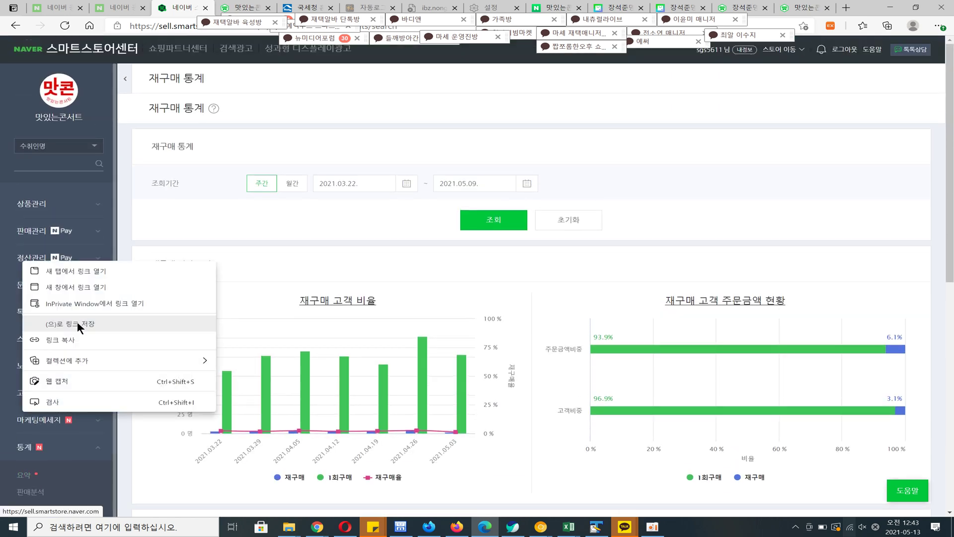
pyautogui.click(660, 264)
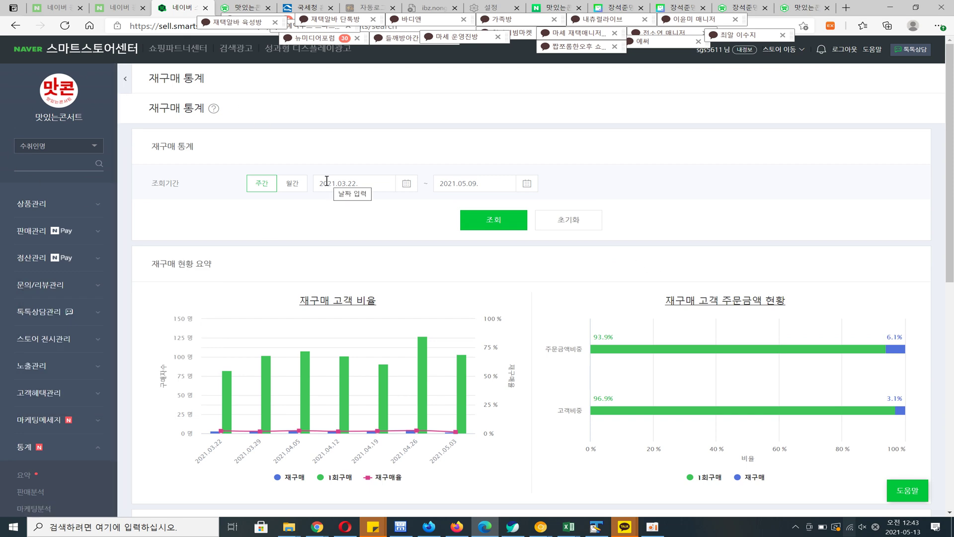
pyautogui.scroll(-6, 69, 343)
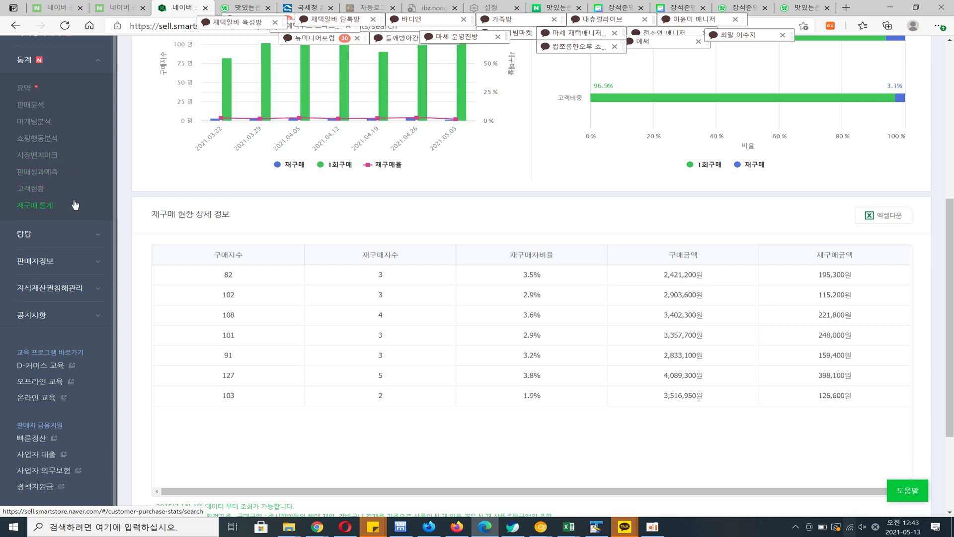
pyautogui.scroll(6, 326, 327)
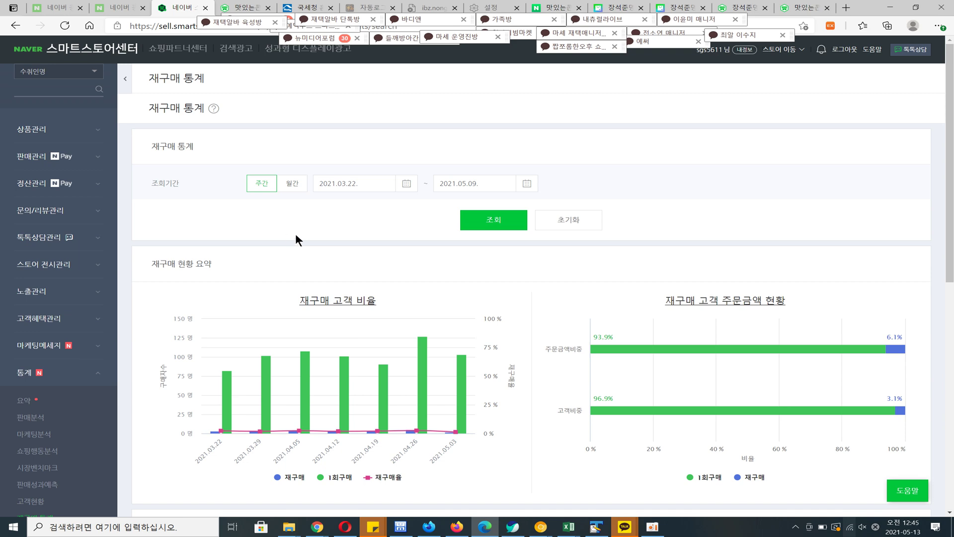
pyautogui.click(652, 526)
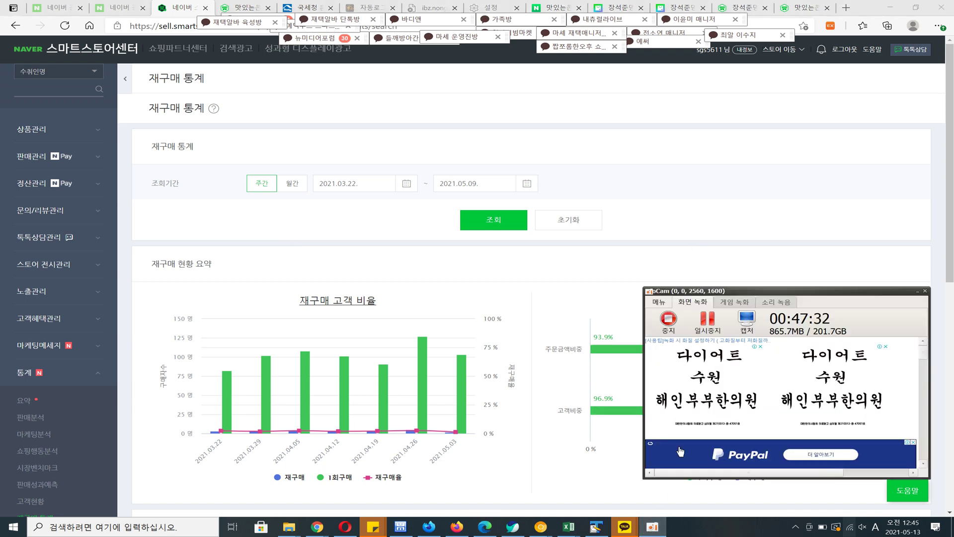